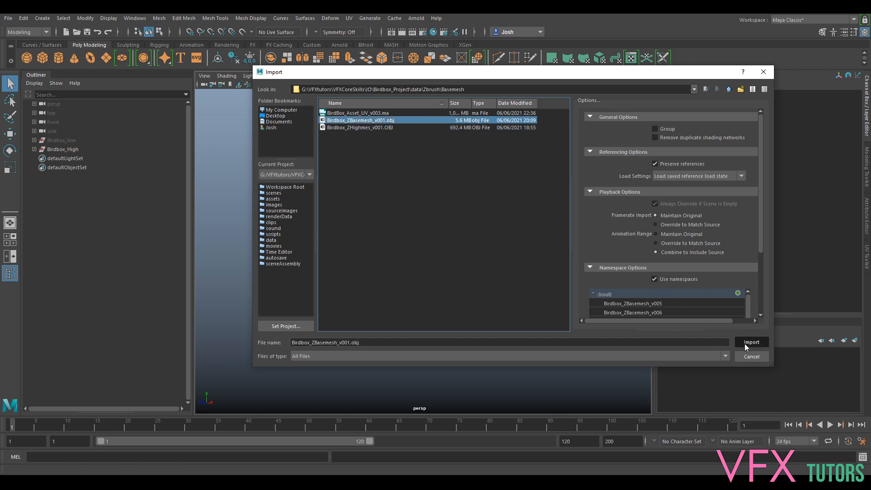
Import Birdbox_ZBasemesh_v001.obj into the scene and look over the imported mesh's wireframe around the front and roof
{"action": "left_click", "coordinate": [746, 342]}
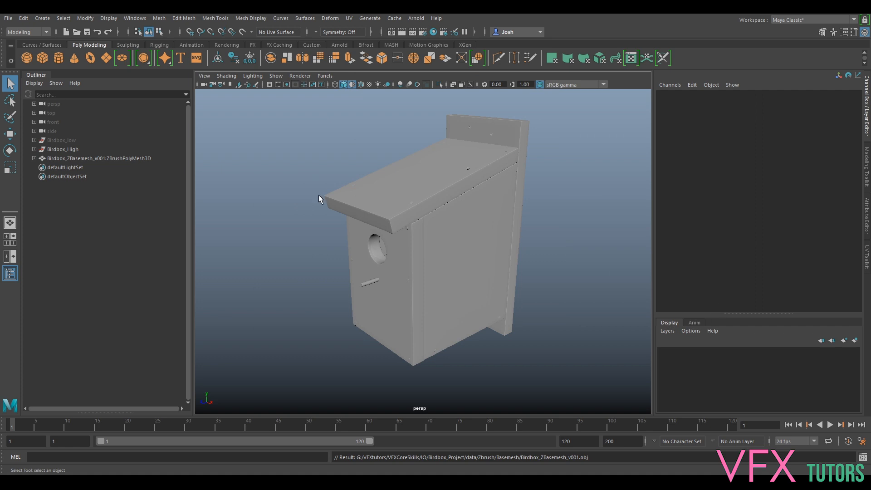
{"action": "left_click", "coordinate": [118, 158]}
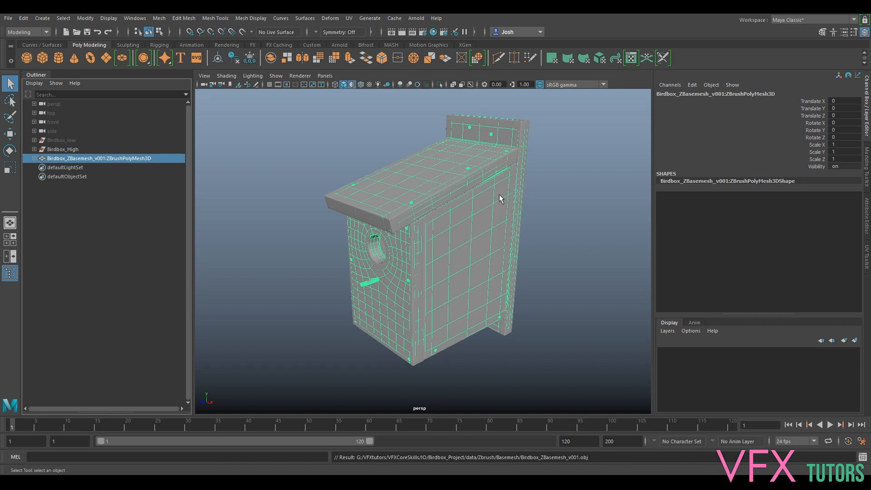
{"action": "mouse_move", "coordinate": [434, 237]}
{"action": "left_mouse_down", "text": "alt"}
{"action": "mouse_move", "coordinate": [449, 213]}
{"action": "mouse_move", "coordinate": [459, 224]}
{"action": "mouse_move", "coordinate": [429, 226]}
{"action": "left_mouse_up", "text": "alt"}
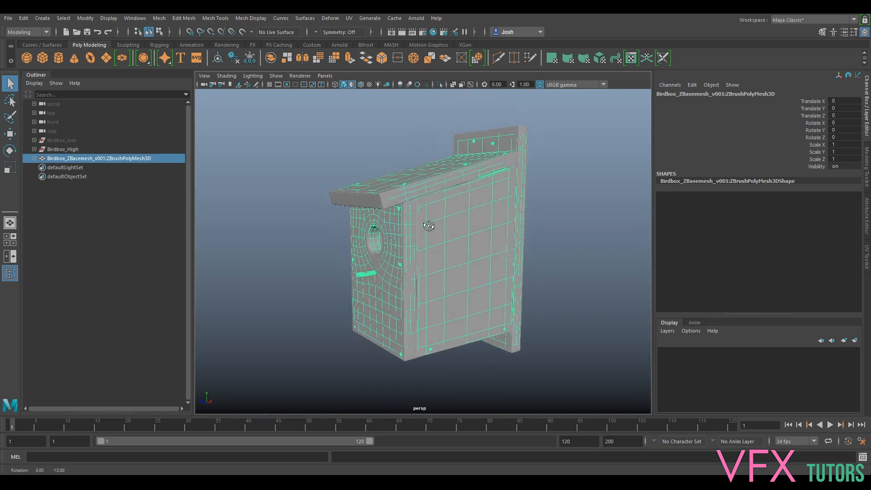
{"action": "scroll", "coordinate": [492, 162], "scroll_direction": "up", "scroll_amount": 8}
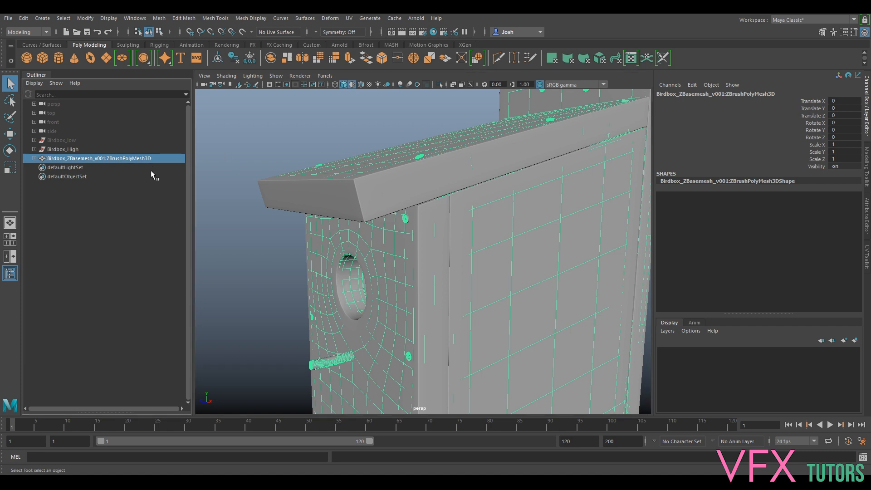
{"action": "left_click", "coordinate": [270, 285]}
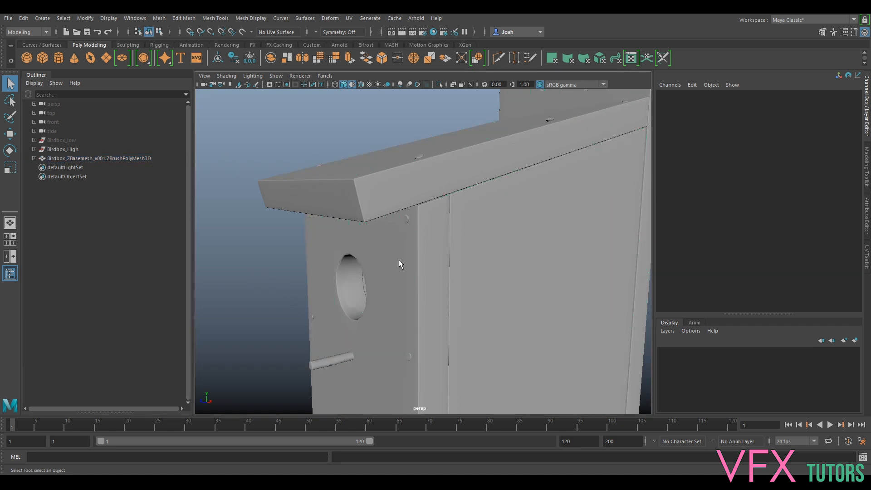
Compare Birdbox_High with the imported ZBasemesh, hide the Birdbox_High group and select the ZBasemesh for a closer view
{"action": "left_click", "coordinate": [71, 150]}
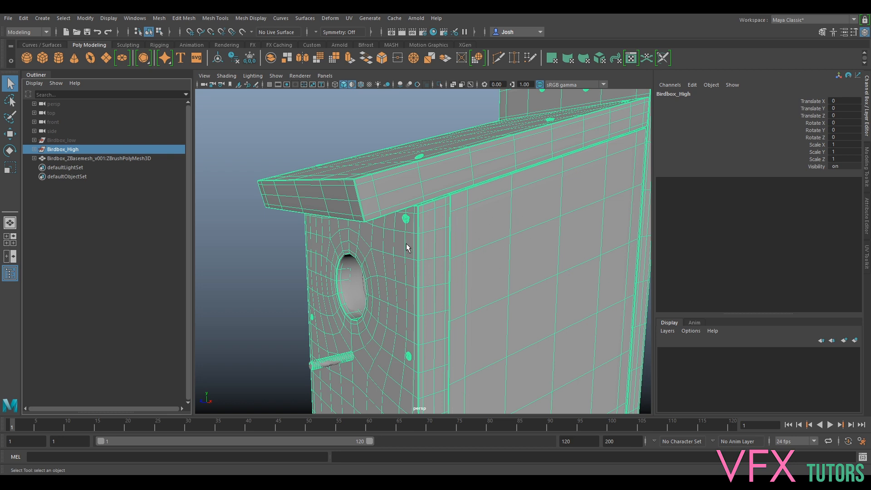
{"action": "left_click", "coordinate": [126, 159]}
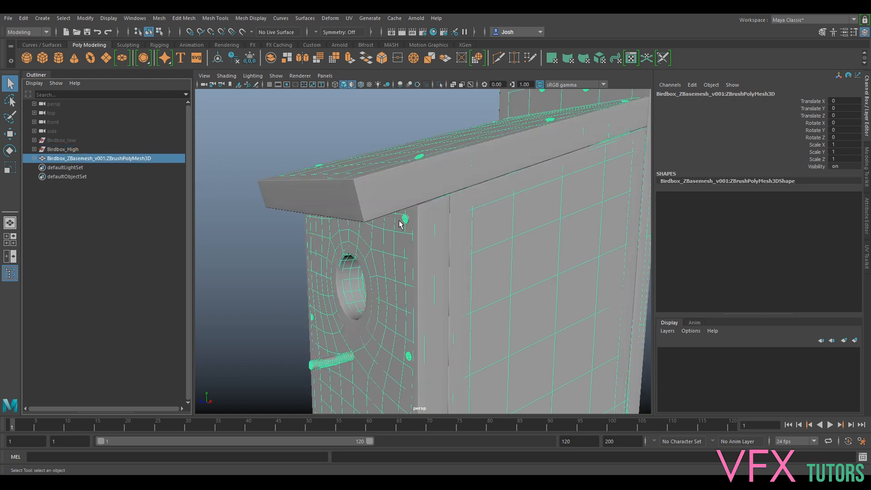
{"action": "left_click", "coordinate": [62, 150]}
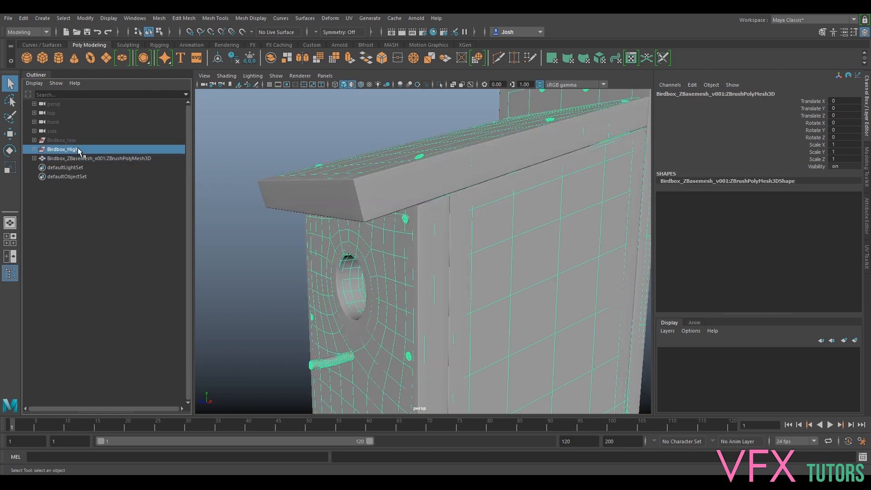
{"action": "key", "text": "ctrl+h"}
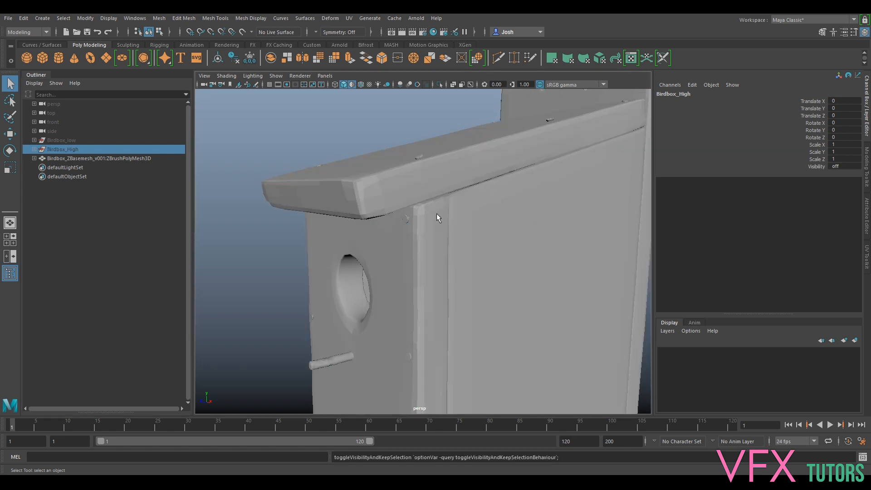
{"action": "left_click", "coordinate": [74, 159]}
{"action": "left_click_drag", "start_coordinate": [504, 183], "coordinate": [452, 255], "text": "alt"}
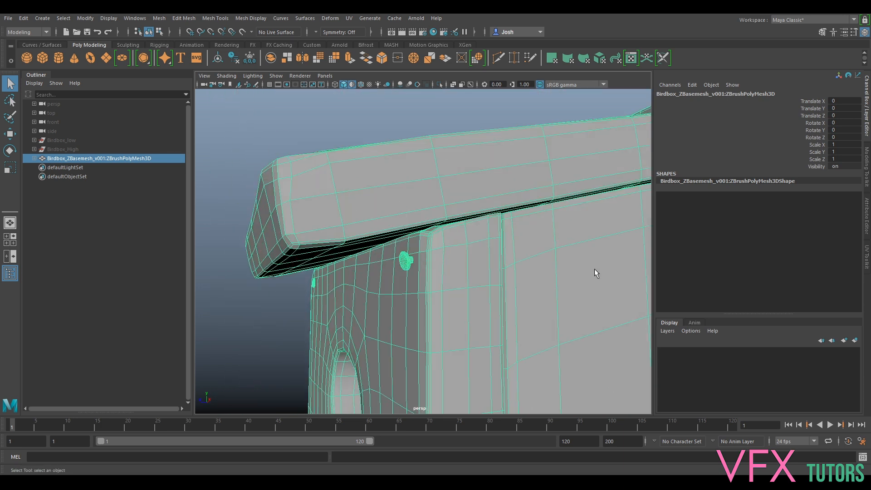
Show Birdbox_High again to compare its roof edges with the ZBasemesh, and hide it once more
{"action": "left_click", "coordinate": [65, 149]}
{"action": "key", "text": "h"}
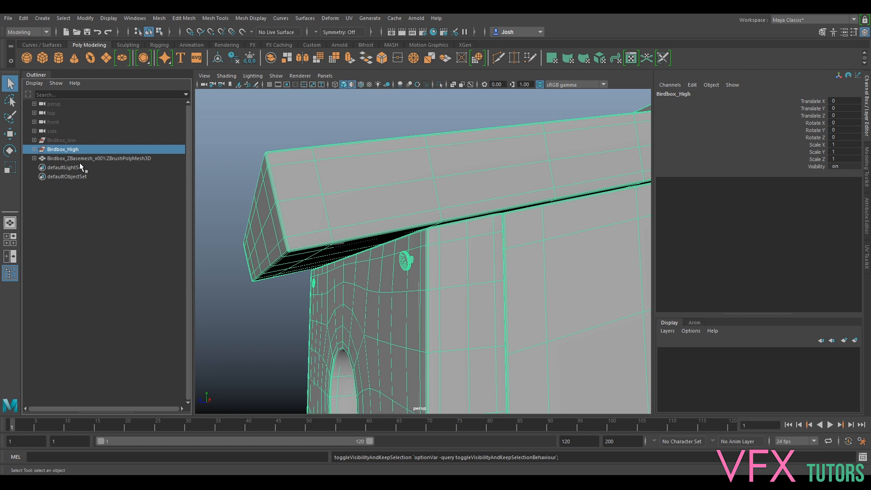
{"action": "key", "text": "h"}
Examine the ZBasemesh's softened edges and wireframe along the roof, backboard and front panel
{"action": "left_click_drag", "start_coordinate": [342, 177], "coordinate": [428, 229], "text": "alt"}
{"action": "middle_click_drag", "start_coordinate": [541, 259], "coordinate": [428, 216], "text": "alt"}
{"action": "scroll", "coordinate": [428, 216], "scroll_direction": "up", "scroll_amount": 5}
{"action": "left_click_drag", "start_coordinate": [427, 208], "coordinate": [423, 282], "text": "alt"}
{"action": "scroll", "coordinate": [467, 186], "scroll_direction": "down", "scroll_amount": 5}
{"action": "left_click", "coordinate": [409, 224]}
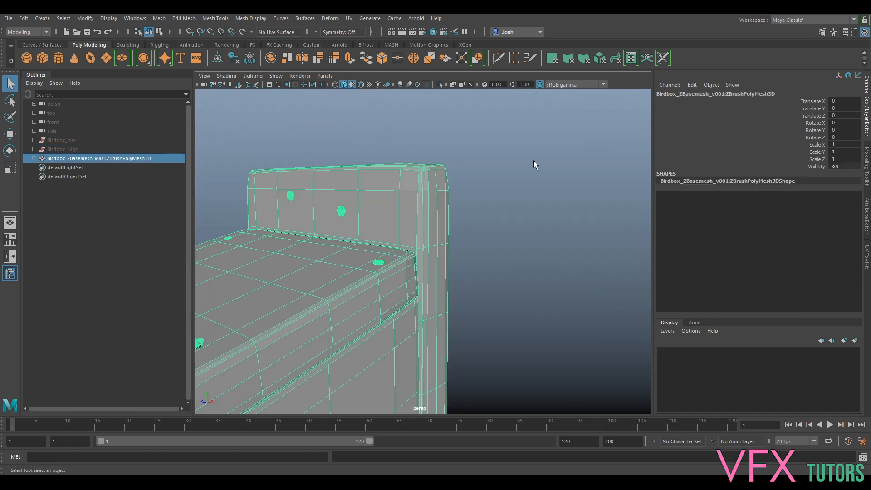
{"action": "left_click_drag", "start_coordinate": [467, 199], "coordinate": [505, 184], "text": "alt"}
{"action": "left_click_drag", "start_coordinate": [198, 218], "coordinate": [350, 182], "text": "alt"}
{"action": "scroll", "coordinate": [401, 293], "scroll_direction": "down", "scroll_amount": 4}
{"action": "left_click_drag", "start_coordinate": [444, 269], "coordinate": [406, 273], "text": "alt"}
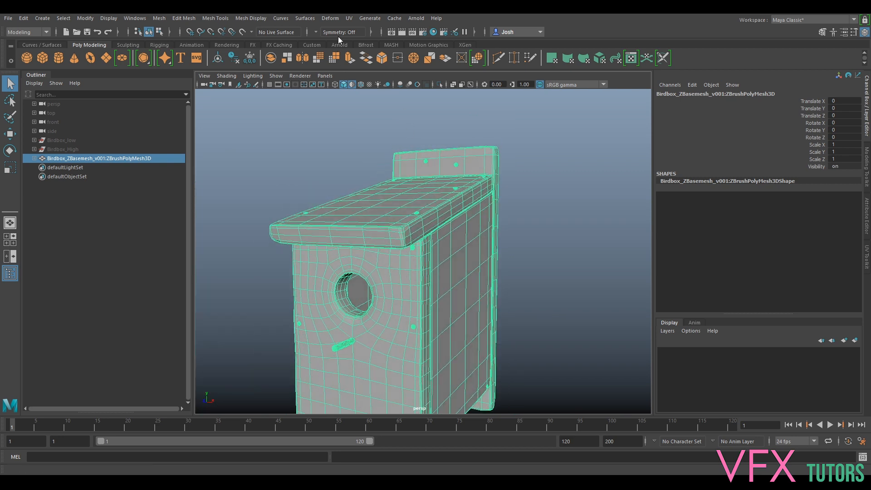
Open the UV Editor for the ZBasemesh and view the UVs around the round entrance hole
{"action": "left_click", "coordinate": [349, 17]}
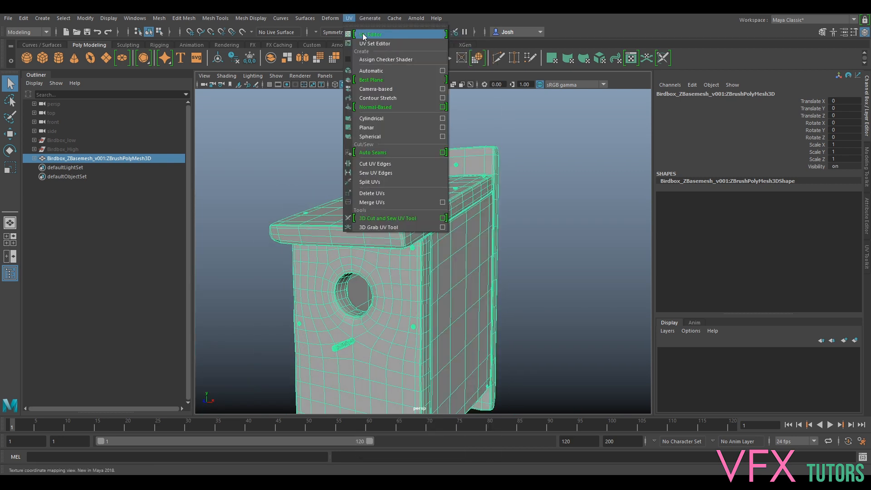
{"action": "left_click", "coordinate": [349, 30]}
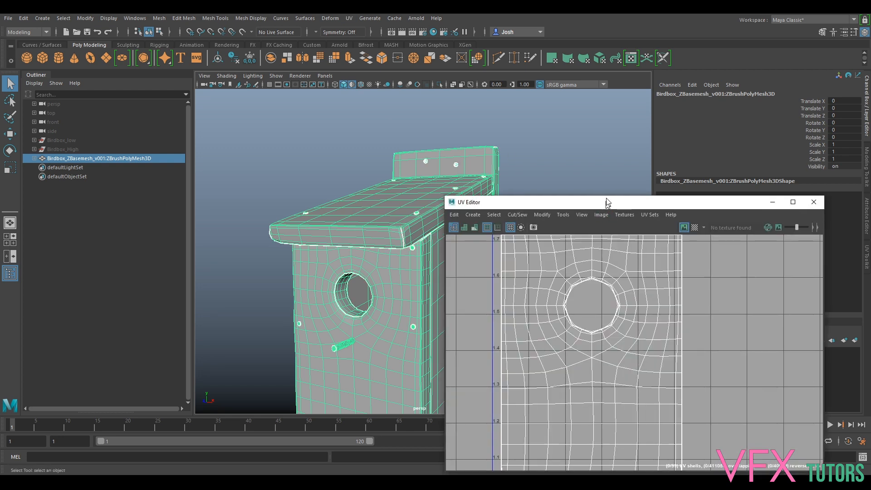
{"action": "scroll", "coordinate": [597, 225], "scroll_direction": "up", "scroll_amount": 5}
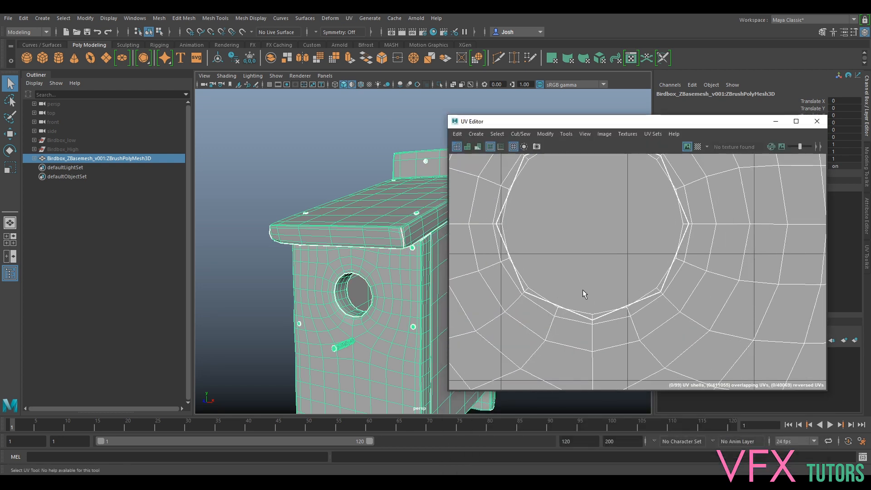
Toggle Birdbox_High, show Birdbox_low, and compare the entrance hole's UVs on Birdbox_low with those on the ZBasemesh
{"action": "left_click", "coordinate": [77, 150]}
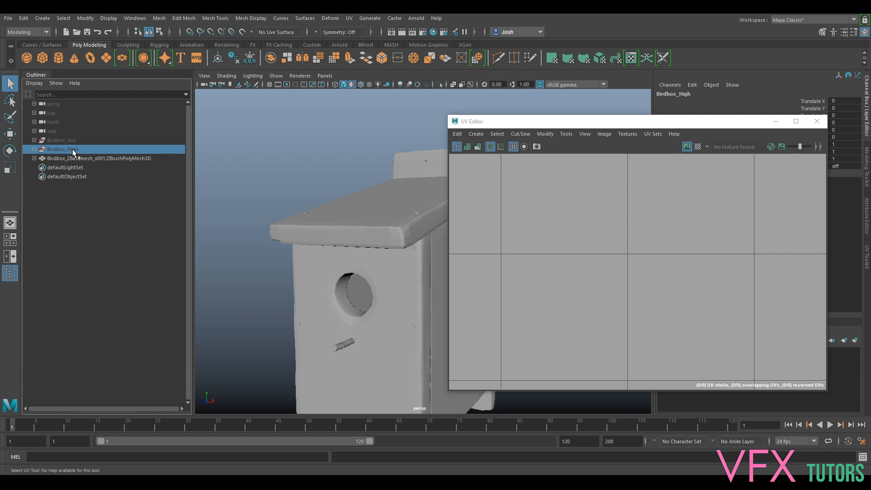
{"action": "key", "text": "h"}
{"action": "key", "text": "h"}
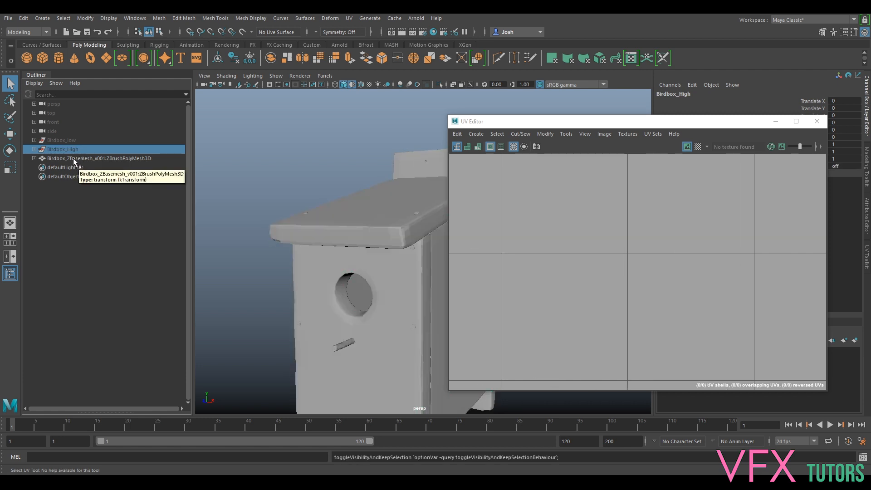
{"action": "left_click", "coordinate": [91, 158]}
{"action": "left_click", "coordinate": [78, 141]}
{"action": "key", "text": "h"}
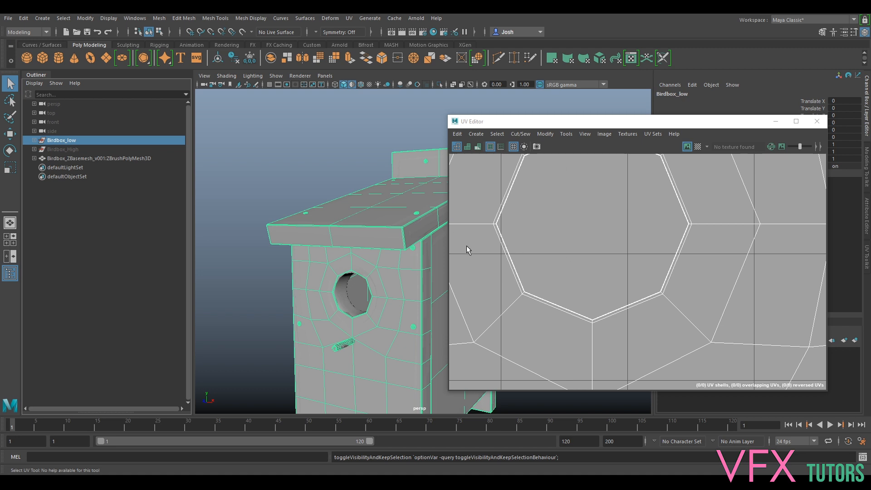
{"action": "left_click", "coordinate": [80, 155]}
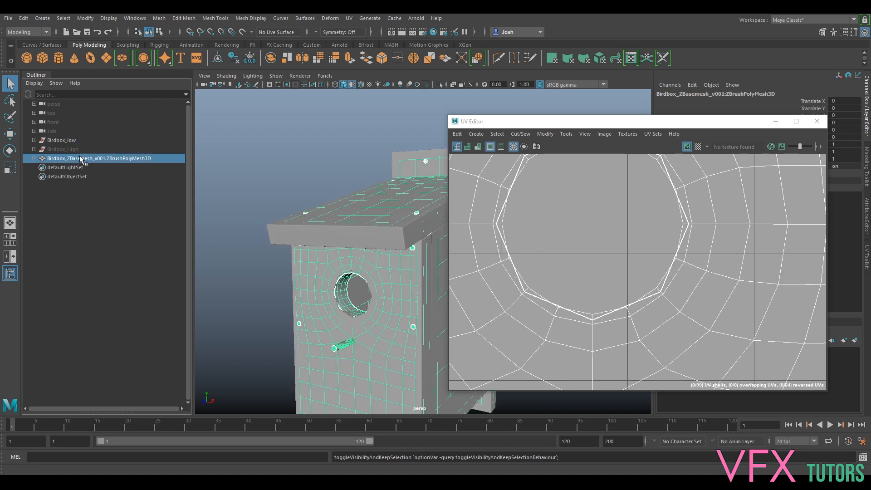
{"action": "left_click", "coordinate": [59, 149]}
{"action": "key", "text": "h"}
{"action": "key", "text": "h"}
{"action": "left_click", "coordinate": [117, 159]}
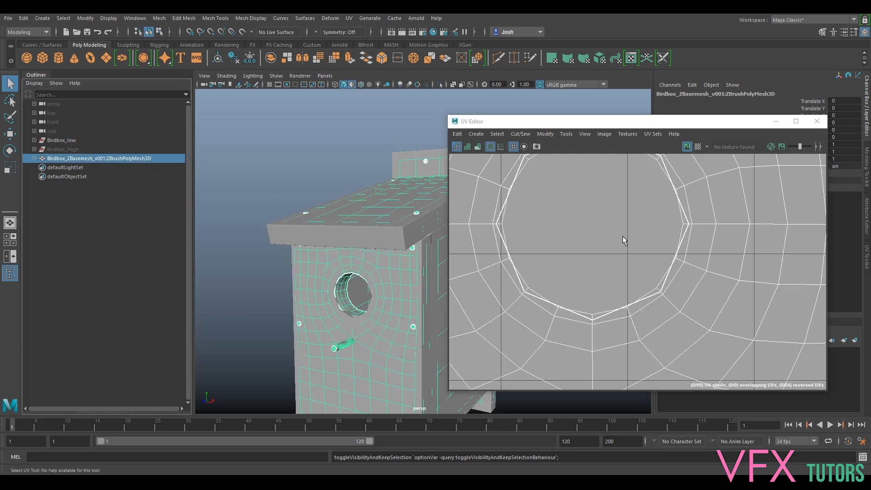
Hide Birdbox_low, keep the ZBasemesh selected and view its complete UV layout
{"action": "scroll", "coordinate": [622, 235], "scroll_direction": "down", "scroll_amount": 4}
{"action": "left_click", "coordinate": [80, 140]}
{"action": "key", "text": "h"}
{"action": "left_click", "coordinate": [342, 238]}
{"action": "scroll", "coordinate": [648, 238], "scroll_direction": "down", "scroll_amount": 3}
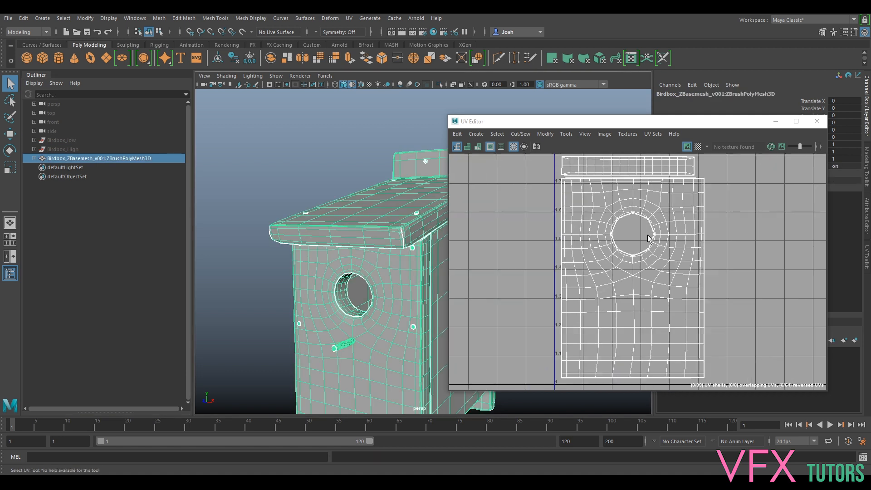
{"action": "scroll", "coordinate": [665, 233], "scroll_direction": "down", "scroll_amount": 8}
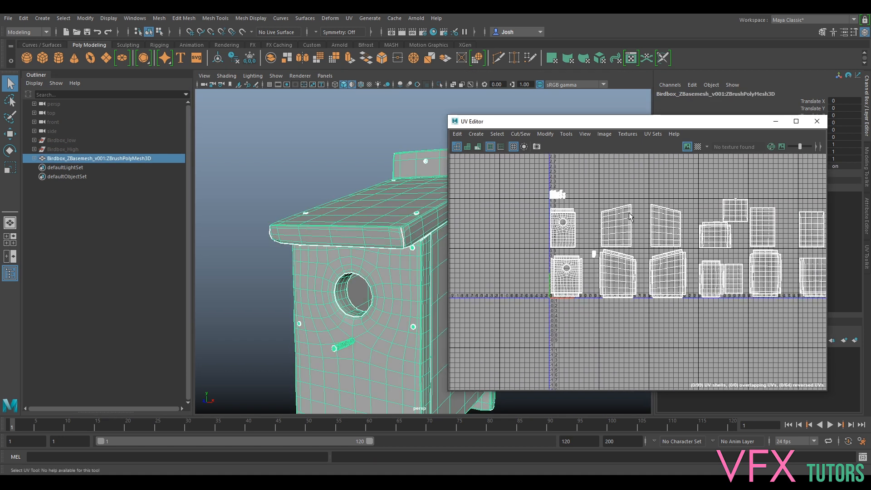
{"action": "scroll", "coordinate": [679, 227], "scroll_direction": "up", "scroll_amount": 2}
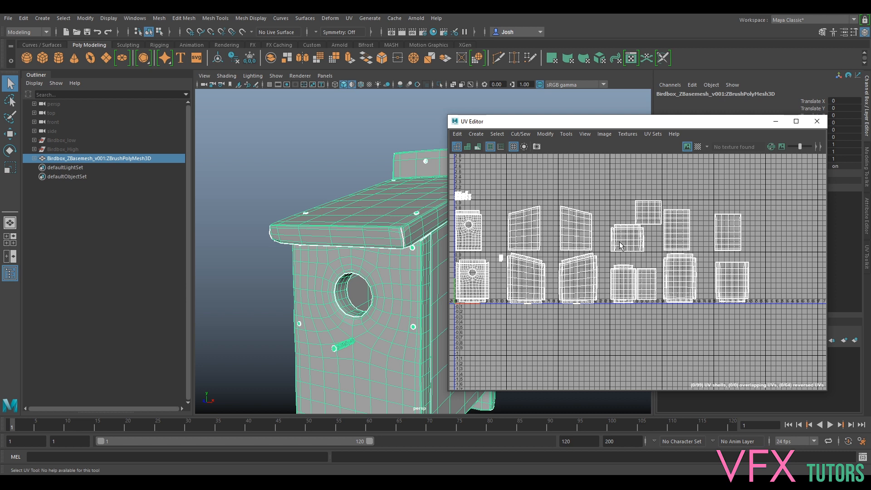
Reposition the UV Editor, show the UV Toolkit and select the ZBasemesh's UV shells in shell mode
{"action": "left_click_drag", "start_coordinate": [694, 123], "coordinate": [592, 115]}
{"action": "left_click", "coordinate": [867, 247]}
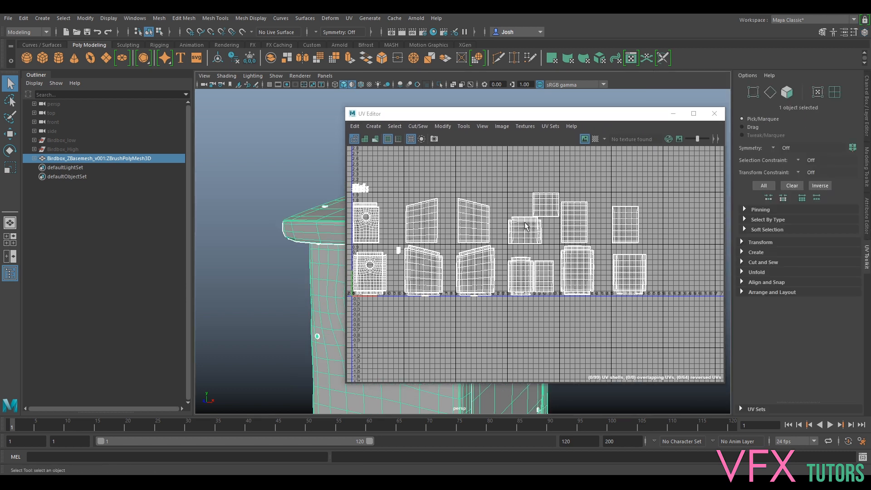
{"action": "middle_click_drag", "start_coordinate": [448, 218], "coordinate": [490, 229], "text": "alt"}
{"action": "right_click_drag", "start_coordinate": [488, 227], "coordinate": [453, 214]}
{"action": "left_click_drag", "start_coordinate": [697, 165], "coordinate": [378, 334]}
Select the upper front panel UV shell with the round hole and run Optimize on it
{"action": "middle_click_drag", "start_coordinate": [395, 309], "coordinate": [544, 337], "text": "alt"}
{"action": "scroll", "coordinate": [544, 337], "scroll_direction": "up", "scroll_amount": 4}
{"action": "scroll", "coordinate": [548, 291], "scroll_direction": "up", "scroll_amount": 3}
{"action": "middle_click_drag", "start_coordinate": [607, 205], "coordinate": [581, 379], "text": "alt"}
{"action": "scroll", "coordinate": [548, 310], "scroll_direction": "up", "scroll_amount": 6}
{"action": "middle_click_drag", "start_coordinate": [578, 245], "coordinate": [609, 313], "text": "alt"}
{"action": "scroll", "coordinate": [589, 302], "scroll_direction": "up", "scroll_amount": 3}
{"action": "left_click", "coordinate": [570, 289]}
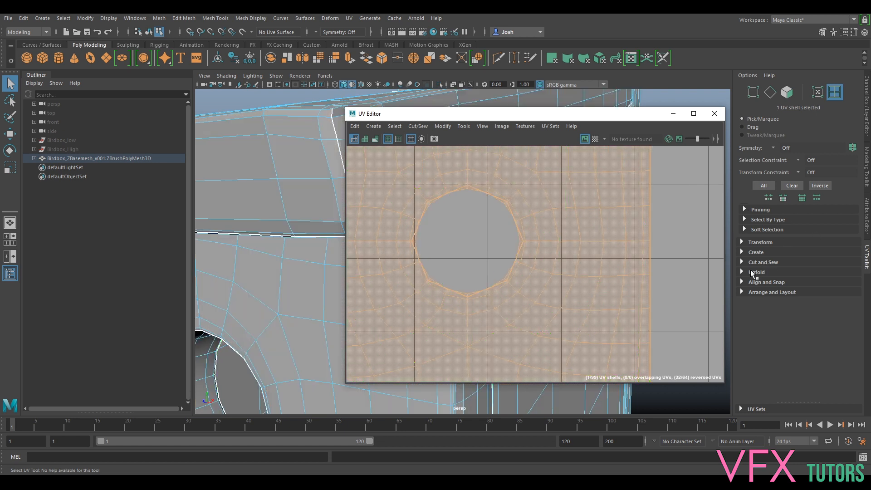
{"action": "left_click", "coordinate": [742, 292]}
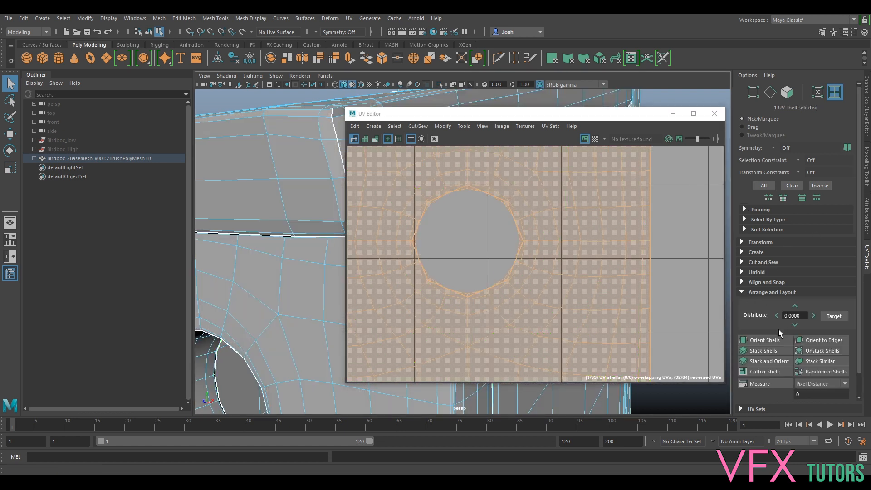
{"action": "scroll", "coordinate": [767, 341], "scroll_direction": "down", "scroll_amount": 1}
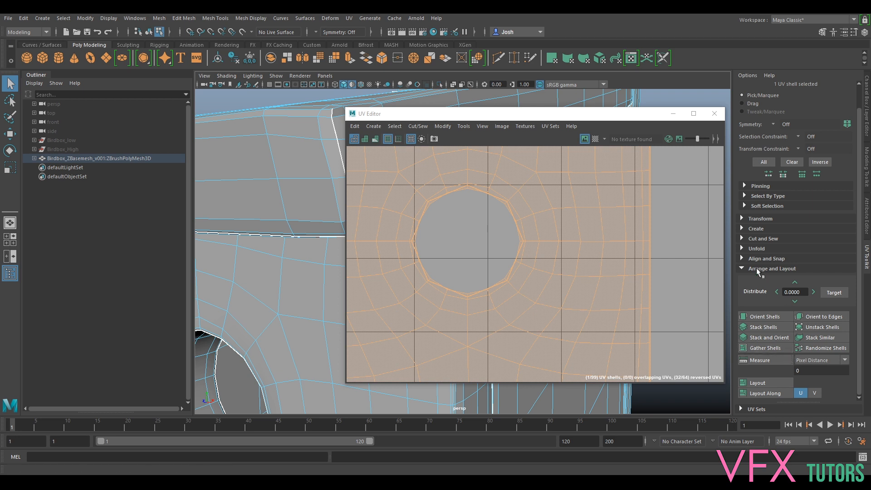
{"action": "left_click", "coordinate": [742, 248]}
{"action": "left_click", "coordinate": [767, 259]}
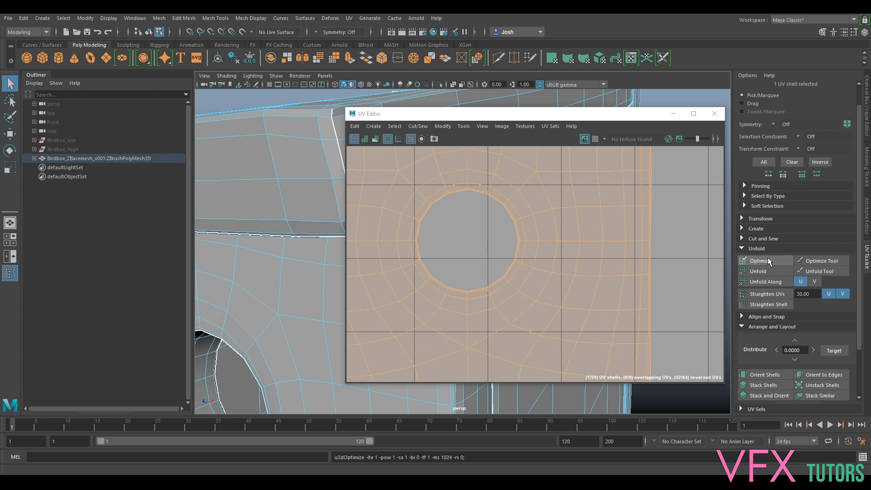
Unfold the front panel's UV shell and apply Orient Shells to it
{"action": "left_click", "coordinate": [763, 272]}
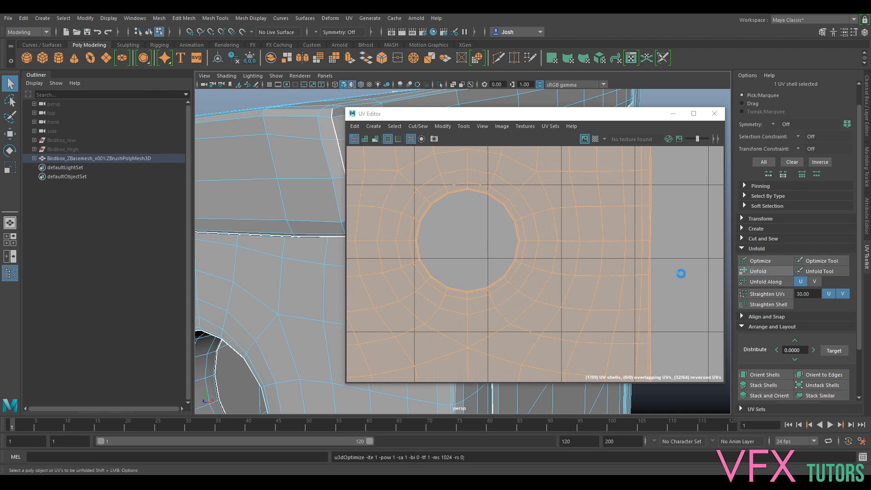
{"action": "scroll", "coordinate": [601, 268], "scroll_direction": "down", "scroll_amount": 3}
{"action": "scroll", "coordinate": [627, 317], "scroll_direction": "up", "scroll_amount": 2}
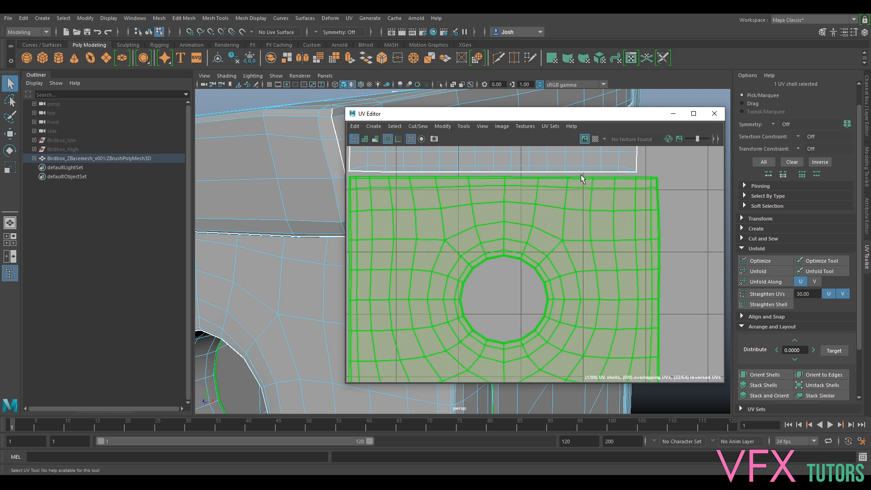
{"action": "left_click", "coordinate": [765, 373]}
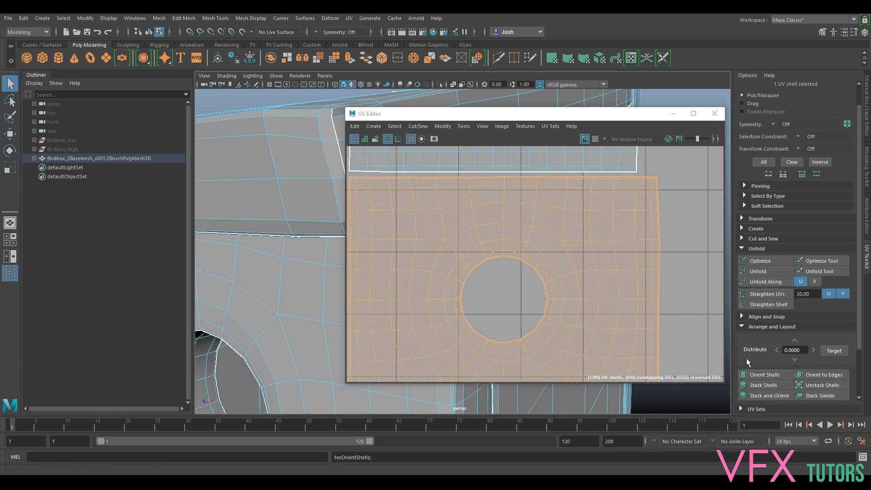
Try Unfold on the hole's inner rim shell above the front panel, undo it, and run Optimize on the shell
{"action": "left_click", "coordinate": [553, 161]}
{"action": "left_click", "coordinate": [760, 272]}
{"action": "middle_click_drag", "start_coordinate": [613, 211], "coordinate": [642, 301], "text": "alt"}
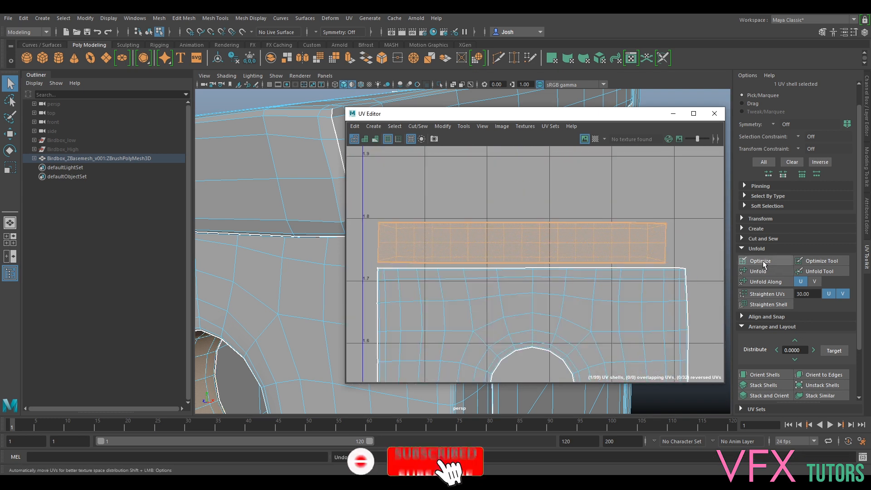
{"action": "left_click", "coordinate": [763, 261]}
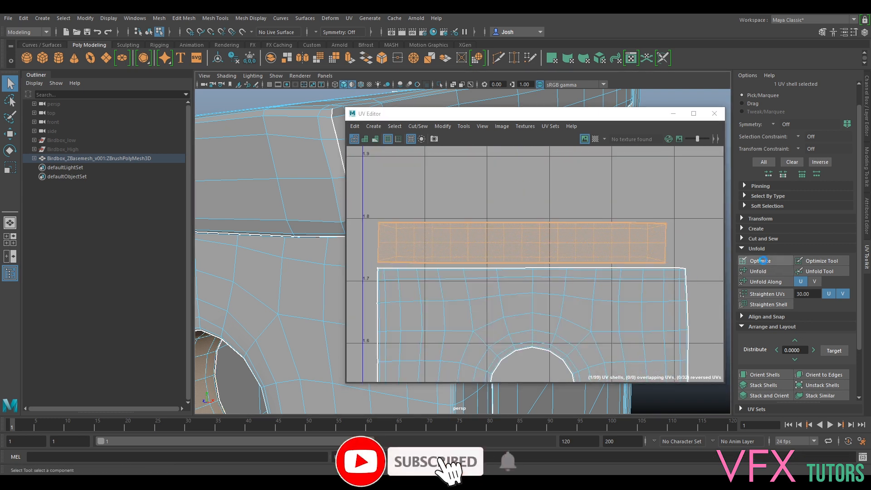
{"action": "scroll", "coordinate": [640, 250], "scroll_direction": "down", "scroll_amount": 4}
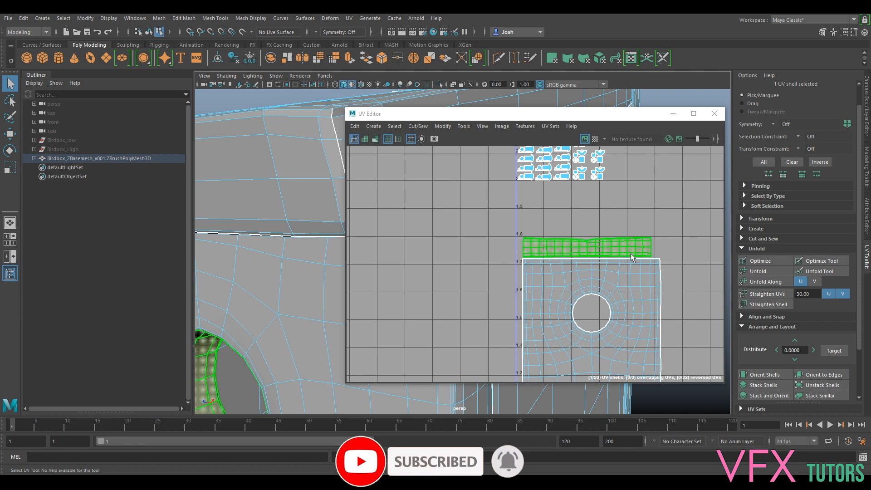
Select the rows of small clustered UV shells above V 2.0 and run Optimize on them
{"action": "scroll", "coordinate": [674, 265], "scroll_direction": "up", "scroll_amount": 3}
{"action": "scroll", "coordinate": [466, 238], "scroll_direction": "up", "scroll_amount": 1}
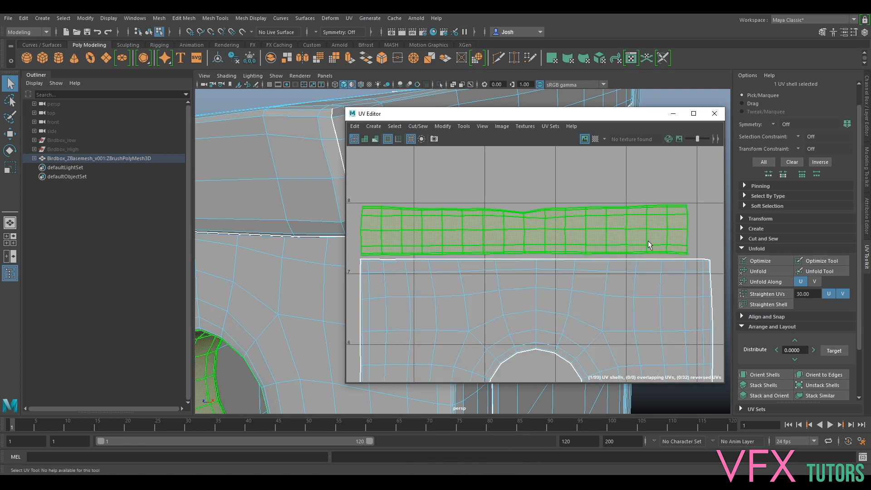
{"action": "scroll", "coordinate": [600, 236], "scroll_direction": "down", "scroll_amount": 6}
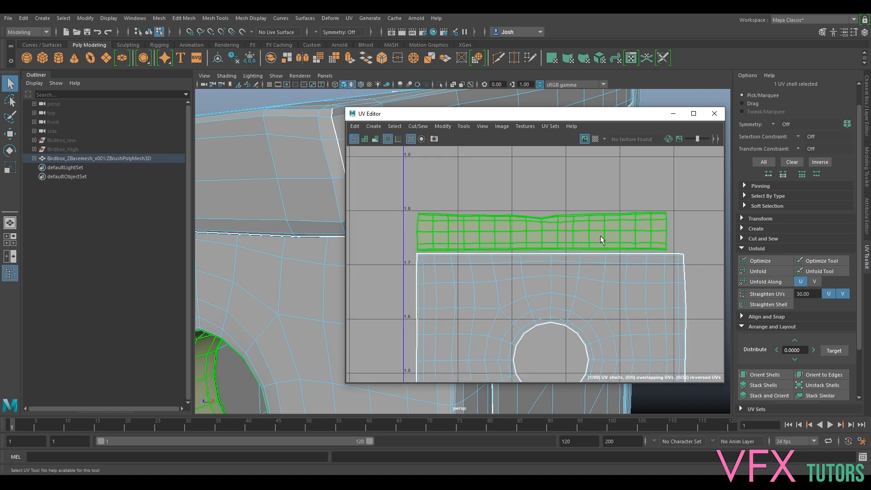
{"action": "scroll", "coordinate": [590, 204], "scroll_direction": "up", "scroll_amount": 3}
{"action": "left_click_drag", "start_coordinate": [578, 202], "coordinate": [365, 335]}
{"action": "left_click", "coordinate": [760, 261]}
{"action": "scroll", "coordinate": [480, 274], "scroll_direction": "up", "scroll_amount": 8}
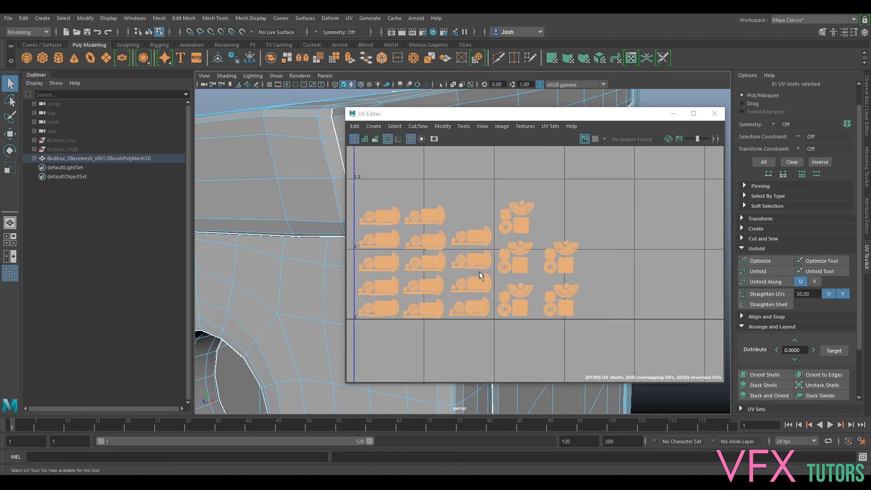
Select the large front panel UV shell with the round hole in the first UV tile and run Optimize on it twice
{"action": "middle_click_drag", "start_coordinate": [664, 223], "coordinate": [514, 298], "text": "alt"}
{"action": "scroll", "coordinate": [562, 284], "scroll_direction": "down", "scroll_amount": 8}
{"action": "middle_click_drag", "start_coordinate": [596, 326], "coordinate": [597, 207], "text": "alt"}
{"action": "scroll", "coordinate": [597, 207], "scroll_direction": "down", "scroll_amount": 3}
{"action": "scroll", "coordinate": [623, 268], "scroll_direction": "up", "scroll_amount": 8}
{"action": "left_click", "coordinate": [547, 258]}
{"action": "left_click", "coordinate": [545, 256]}
{"action": "scroll", "coordinate": [578, 261], "scroll_direction": "up", "scroll_amount": 5}
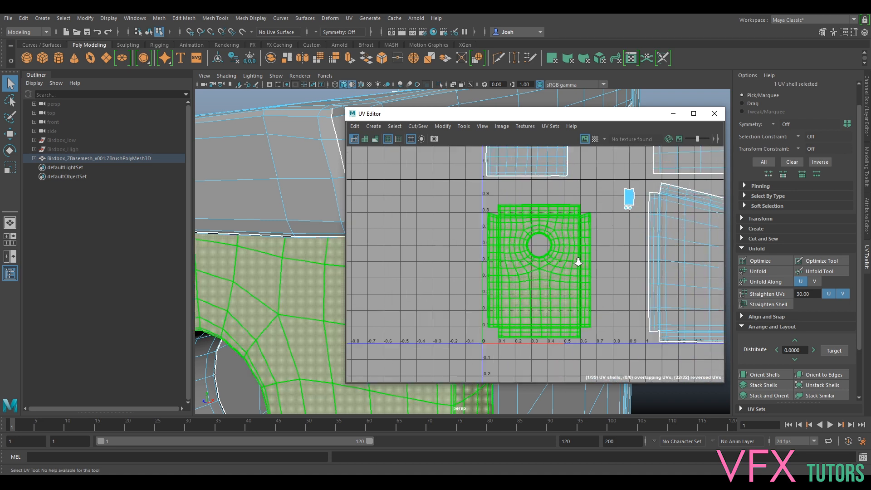
{"action": "left_click", "coordinate": [760, 262]}
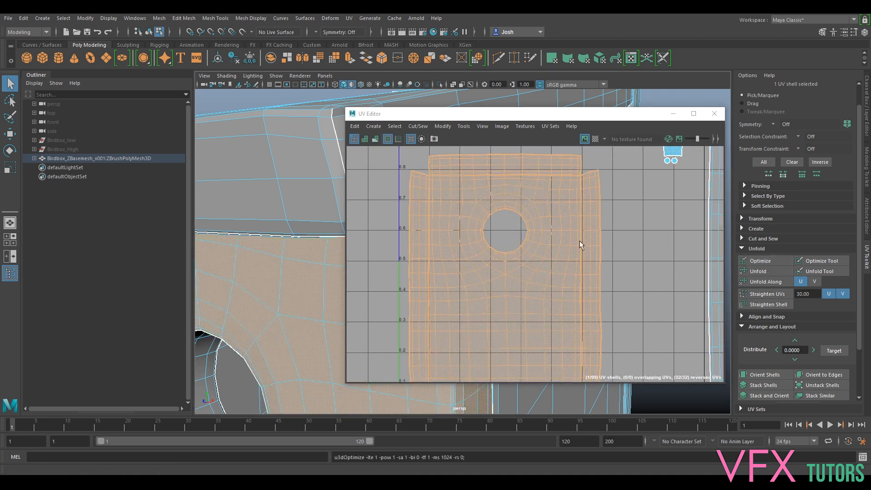
{"action": "scroll", "coordinate": [547, 236], "scroll_direction": "up", "scroll_amount": 5}
{"action": "middle_click_drag", "start_coordinate": [516, 227], "coordinate": [616, 279], "text": "alt"}
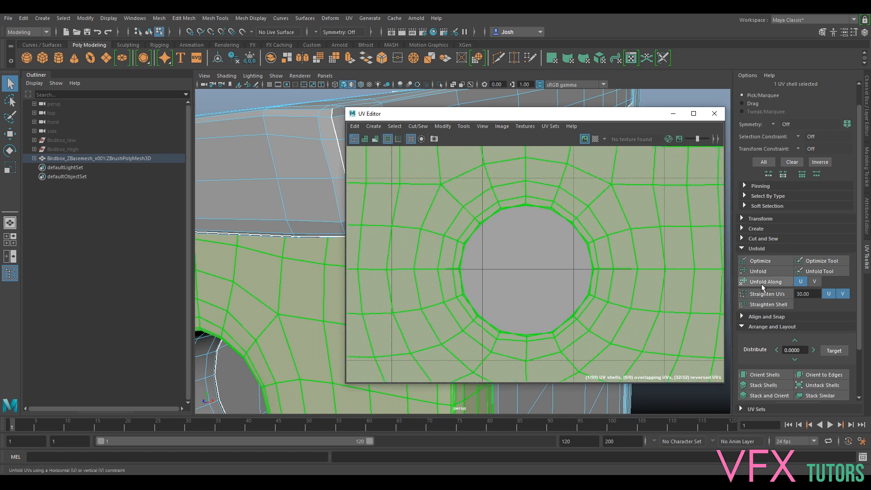
{"action": "left_click", "coordinate": [753, 261]}
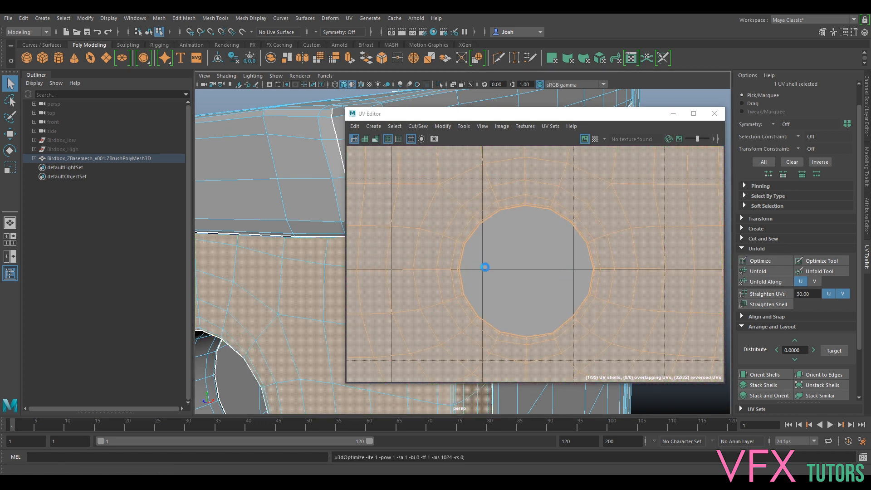
Select the remaining panel UV shells in the tiles beside the front panel and run Optimize on them twice
{"action": "scroll", "coordinate": [565, 237], "scroll_direction": "down", "scroll_amount": 6}
{"action": "middle_click_drag", "start_coordinate": [565, 237], "coordinate": [377, 273], "text": "alt"}
{"action": "scroll", "coordinate": [510, 257], "scroll_direction": "down", "scroll_amount": 4}
{"action": "scroll", "coordinate": [585, 245], "scroll_direction": "down", "scroll_amount": 3}
{"action": "middle_click_drag", "start_coordinate": [585, 245], "coordinate": [478, 250], "text": "alt"}
{"action": "scroll", "coordinate": [598, 240], "scroll_direction": "down", "scroll_amount": 2}
{"action": "middle_click_drag", "start_coordinate": [657, 202], "coordinate": [556, 212], "text": "alt"}
{"action": "left_click_drag", "start_coordinate": [640, 178], "coordinate": [394, 314]}
{"action": "scroll", "coordinate": [414, 283], "scroll_direction": "up", "scroll_amount": 8}
{"action": "middle_click_drag", "start_coordinate": [434, 259], "coordinate": [570, 307], "text": "alt"}
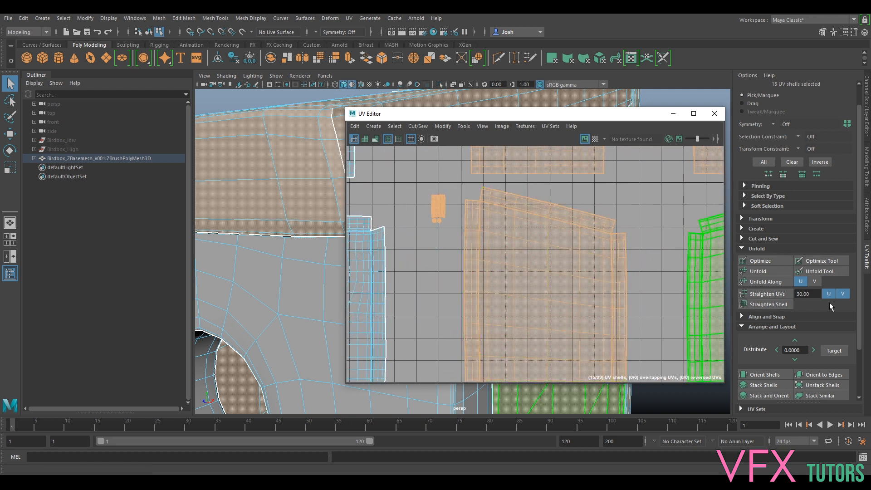
{"action": "left_click", "coordinate": [760, 261]}
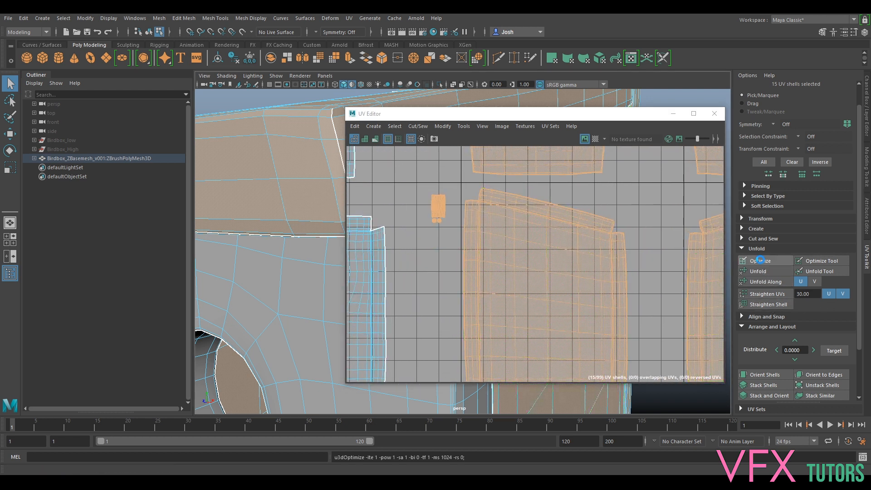
{"action": "left_click", "coordinate": [761, 261]}
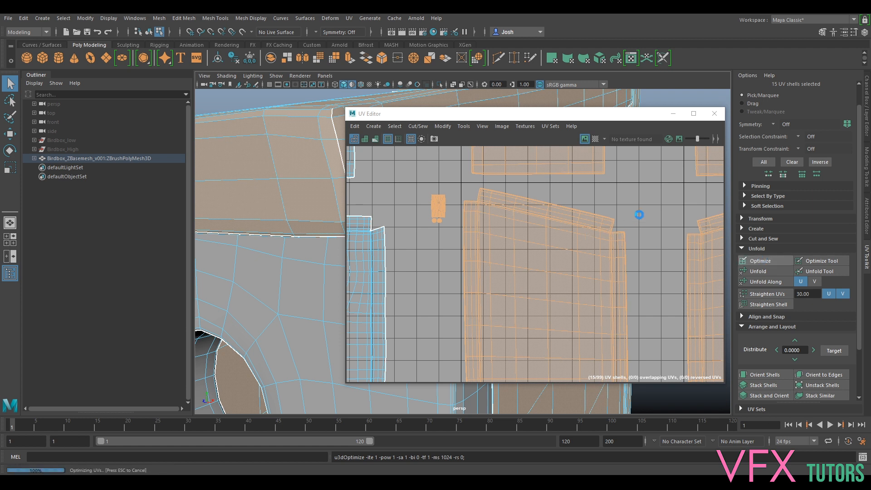
Examine the optimized panel UV shells across the tiles for remaining distortion
{"action": "middle_click_drag", "start_coordinate": [601, 270], "coordinate": [564, 327], "text": "alt"}
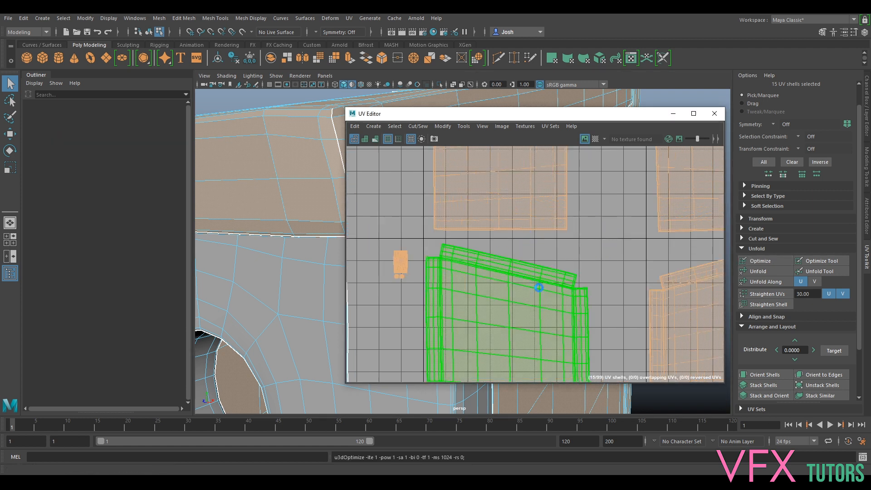
{"action": "right_click_drag", "start_coordinate": [539, 287], "coordinate": [626, 321], "text": "alt"}
{"action": "middle_click_drag", "start_coordinate": [600, 226], "coordinate": [612, 298], "text": "alt"}
{"action": "right_click_drag", "start_coordinate": [612, 298], "coordinate": [612, 275], "text": "alt"}
{"action": "middle_click_drag", "start_coordinate": [681, 218], "coordinate": [431, 258], "text": "alt"}
{"action": "mouse_move", "coordinate": [581, 243]}
{"action": "middle_mouse_down", "text": "alt"}
{"action": "mouse_move", "coordinate": [545, 286]}
{"action": "mouse_move", "coordinate": [509, 354]}
{"action": "middle_mouse_up", "text": "alt"}
{"action": "middle_click_drag", "start_coordinate": [662, 305], "coordinate": [497, 231], "text": "alt"}
{"action": "right_click_drag", "start_coordinate": [497, 231], "coordinate": [610, 244], "text": "alt"}
Show the checker map on the birdbox with the viewport's default material disabled, and inspect the pattern on the roof
{"action": "left_click", "coordinate": [596, 139]}
{"action": "left_click_drag", "start_coordinate": [598, 113], "coordinate": [742, 198]}
{"action": "scroll", "coordinate": [467, 227], "scroll_direction": "down", "scroll_amount": 3}
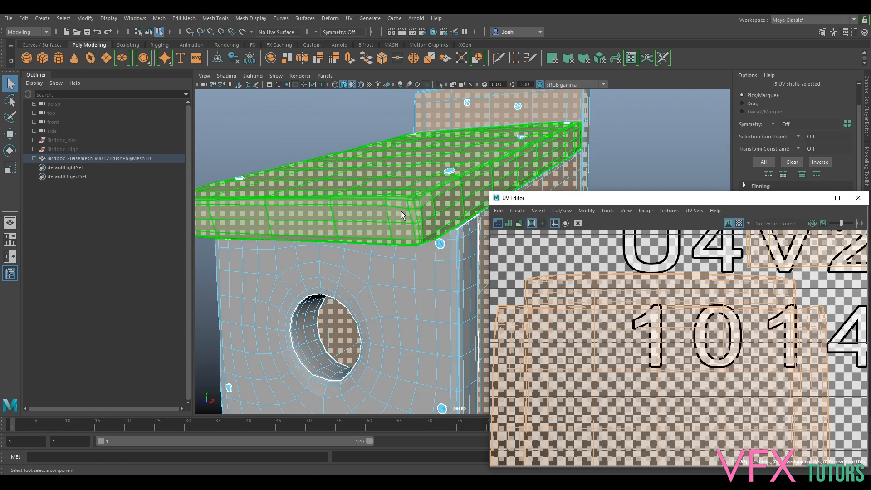
{"action": "left_click", "coordinate": [226, 75]}
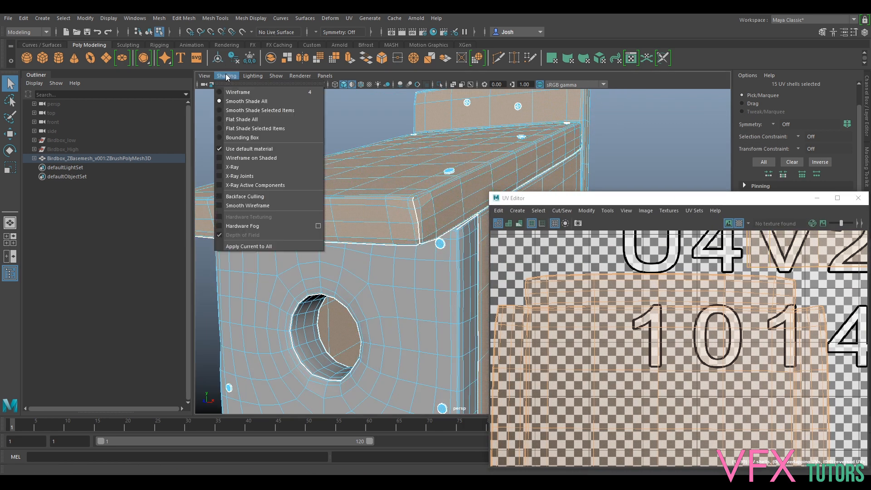
{"action": "left_click", "coordinate": [239, 152]}
{"action": "left_click_drag", "start_coordinate": [359, 200], "coordinate": [391, 138], "text": "alt"}
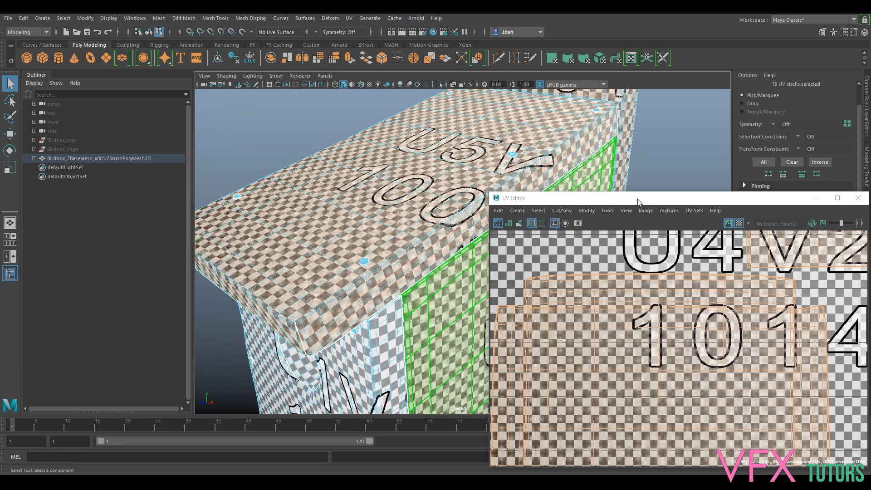
Reposition the UV Editor, select the slanted shell in tile 1013 and turn off the checker map
{"action": "left_click_drag", "start_coordinate": [638, 202], "coordinate": [492, 142]}
{"action": "scroll", "coordinate": [653, 286], "scroll_direction": "down", "scroll_amount": 5}
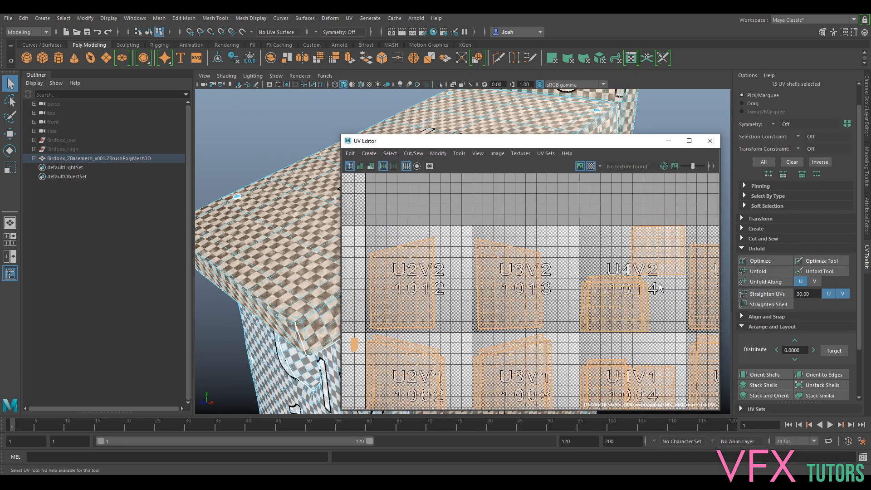
{"action": "middle_click_drag", "start_coordinate": [660, 287], "coordinate": [624, 277], "text": "alt"}
{"action": "left_click", "coordinate": [458, 283]}
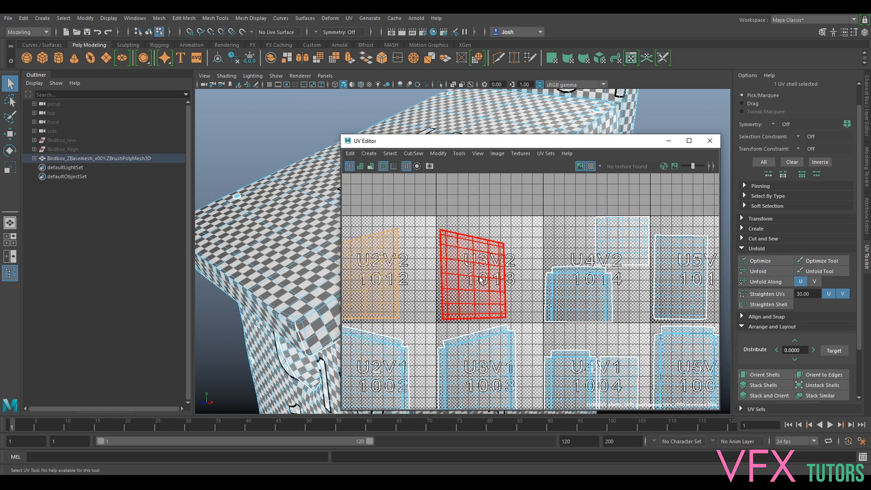
{"action": "left_click", "coordinate": [591, 166]}
Review the UV shells across all the tiles and close the UV Editor
{"action": "scroll", "coordinate": [604, 277], "scroll_direction": "up", "scroll_amount": 3}
{"action": "middle_click_drag", "start_coordinate": [604, 277], "coordinate": [663, 305], "text": "alt"}
{"action": "scroll", "coordinate": [653, 306], "scroll_direction": "up", "scroll_amount": 3}
{"action": "scroll", "coordinate": [634, 346], "scroll_direction": "down", "scroll_amount": 2}
{"action": "middle_click_drag", "start_coordinate": [635, 347], "coordinate": [535, 193], "text": "alt"}
{"action": "scroll", "coordinate": [534, 192], "scroll_direction": "down", "scroll_amount": 2}
{"action": "middle_click_drag", "start_coordinate": [657, 324], "coordinate": [393, 229], "text": "alt"}
{"action": "middle_click_drag", "start_coordinate": [548, 255], "coordinate": [644, 380], "text": "alt"}
{"action": "left_click", "coordinate": [576, 265]}
{"action": "scroll", "coordinate": [574, 257], "scroll_direction": "up", "scroll_amount": 3}
{"action": "scroll", "coordinate": [574, 260], "scroll_direction": "down", "scroll_amount": 3}
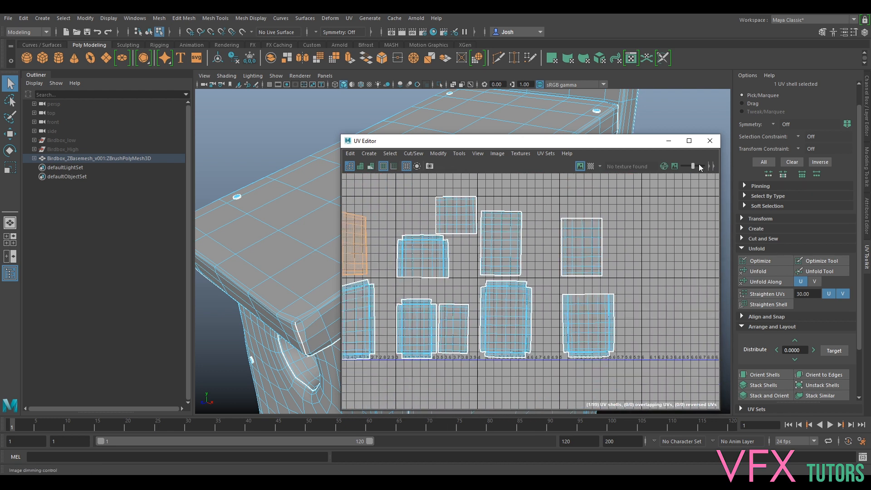
{"action": "left_click", "coordinate": [710, 141]}
Select the imported Birdbox_ZBasemesh_v001:ZBrushPolyMesh3D object in the scene list
{"action": "left_click", "coordinate": [108, 158]}
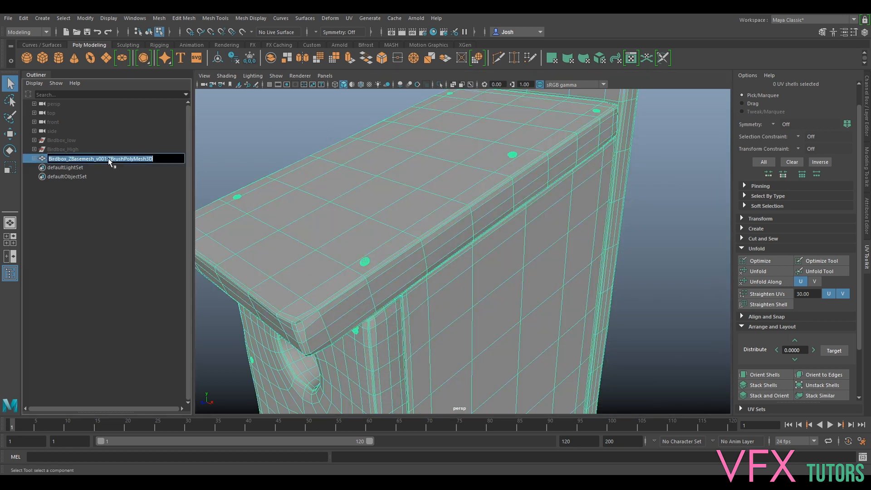
{"action": "left_click", "coordinate": [86, 140]}
{"action": "left_click", "coordinate": [91, 149]}
{"action": "left_click", "coordinate": [113, 158]}
{"action": "left_click", "coordinate": [114, 150]}
{"action": "left_click", "coordinate": [97, 159]}
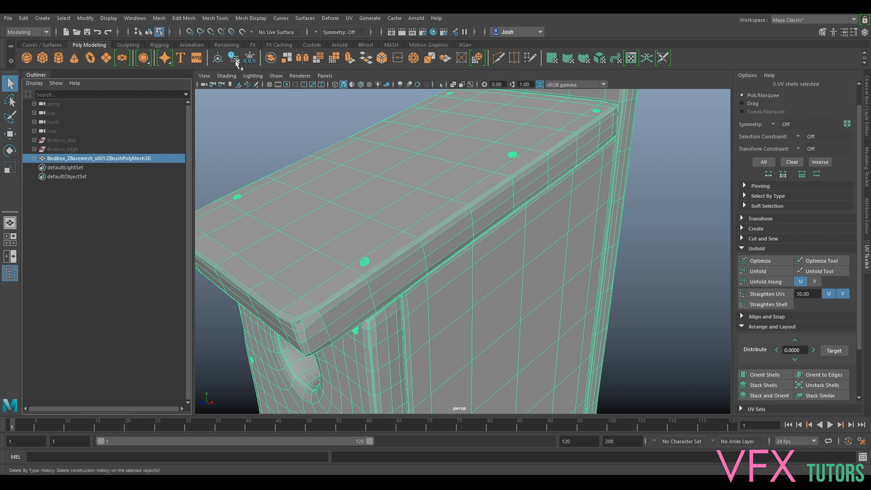
Delete every namespace from Birdbox_ZBasemesh_v001 to id1 in the Namespace Editor, merging their contents into the root
{"action": "left_click", "coordinate": [134, 18]}
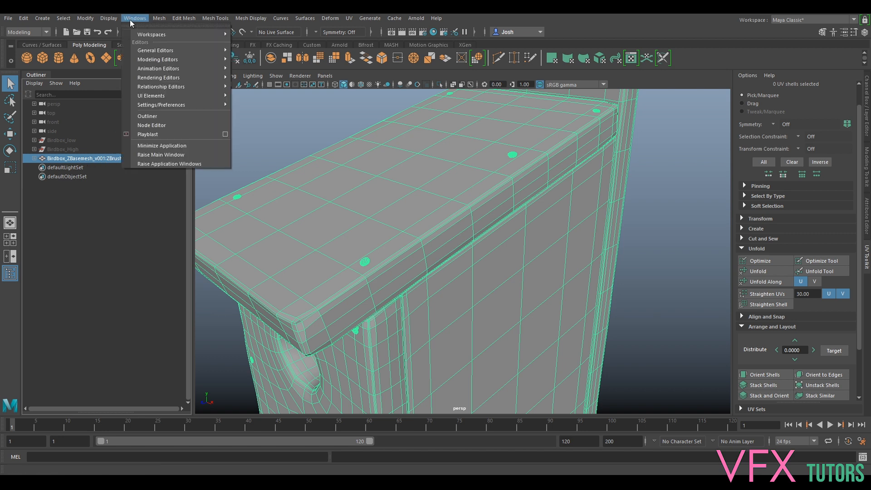
{"action": "mouse_move", "coordinate": [165, 51]}
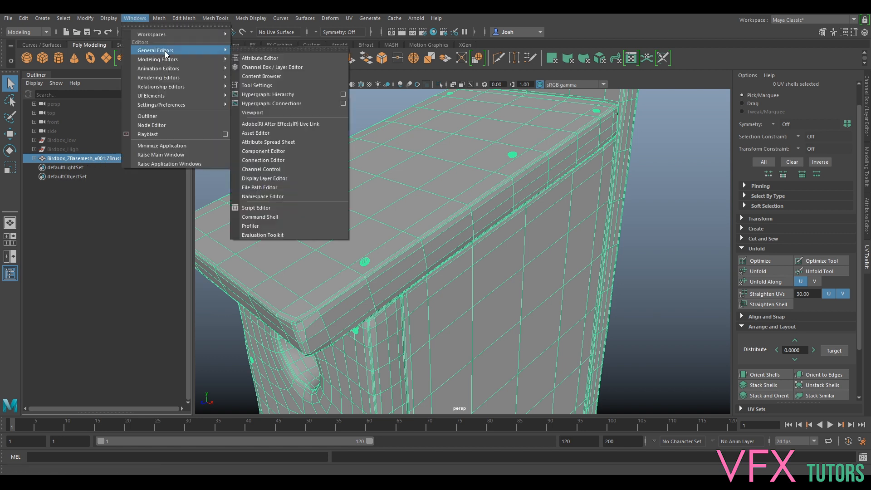
{"action": "left_click", "coordinate": [305, 196]}
{"action": "left_click", "coordinate": [317, 264]}
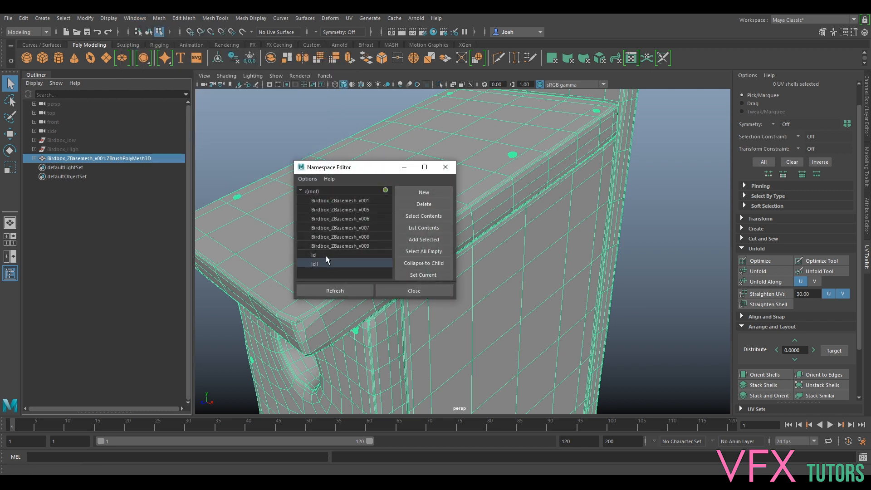
{"action": "left_click", "coordinate": [350, 199], "text": "shift"}
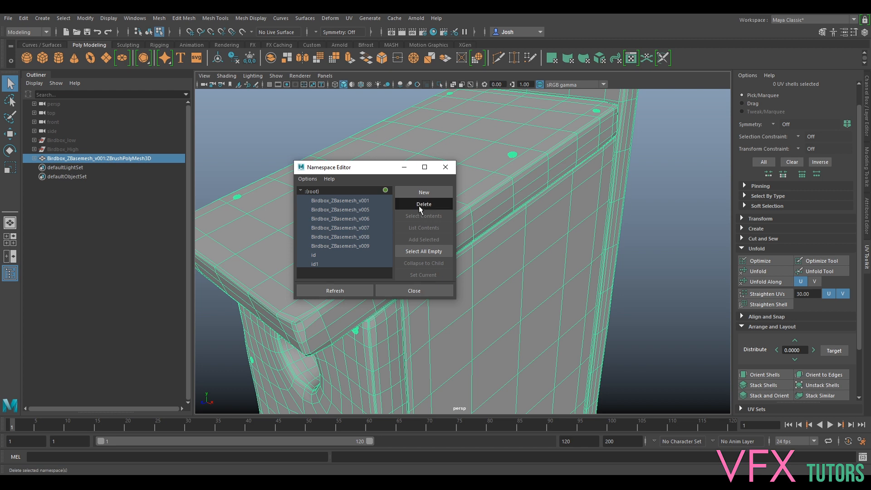
{"action": "left_click", "coordinate": [423, 204]}
{"action": "left_click", "coordinate": [373, 245]}
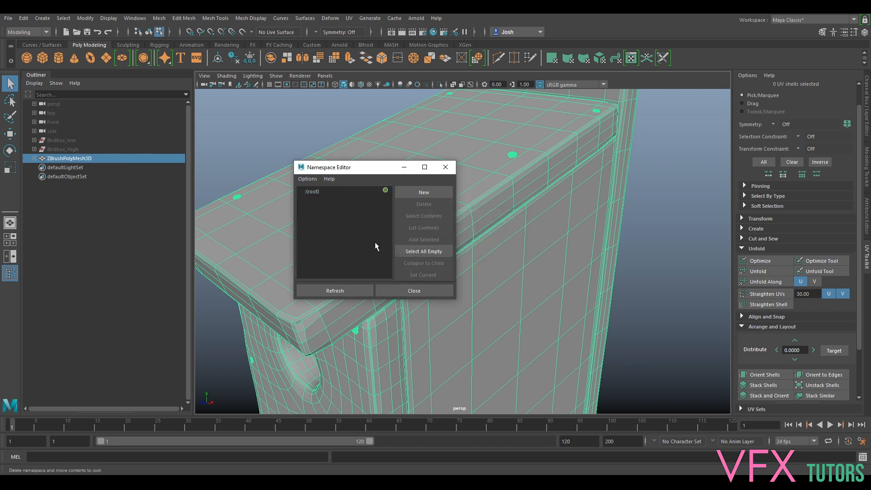
{"action": "left_click", "coordinate": [445, 167]}
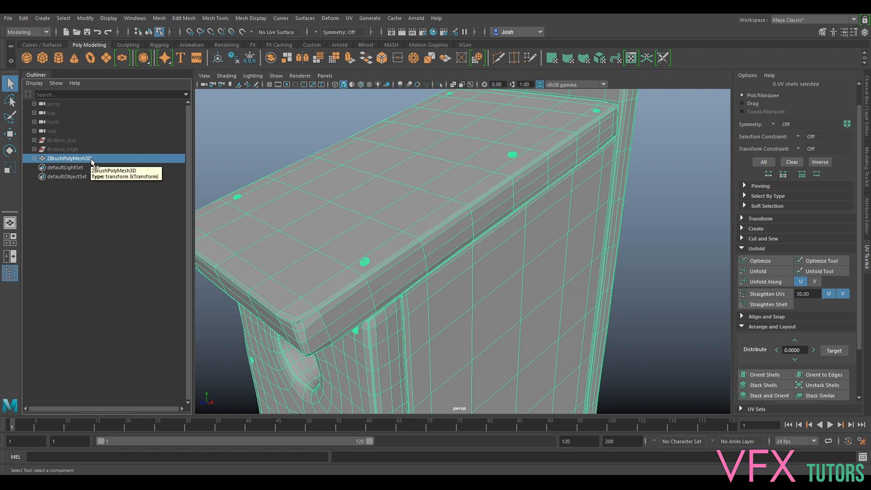
Rename the ZBrushPolyMesh3D object as Birdbox_ZbaseMesh_geo
{"action": "double_click", "coordinate": [96, 159]}
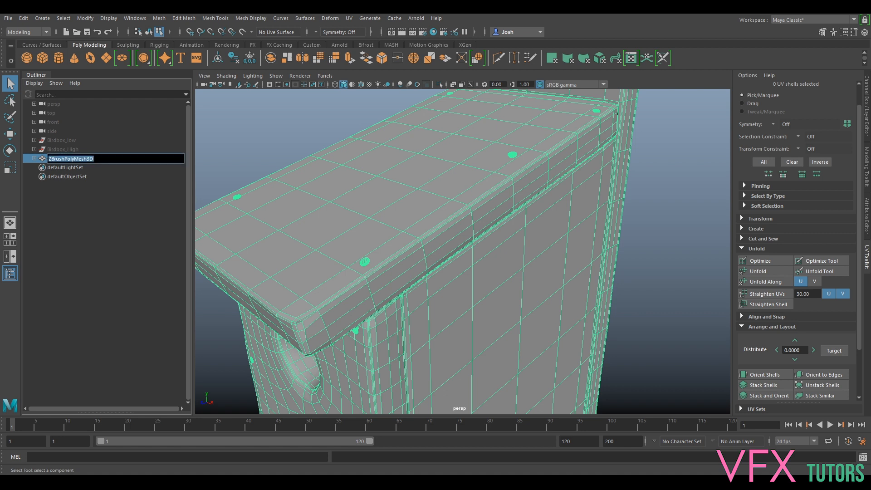
{"action": "type", "text": "Birdbox_"}
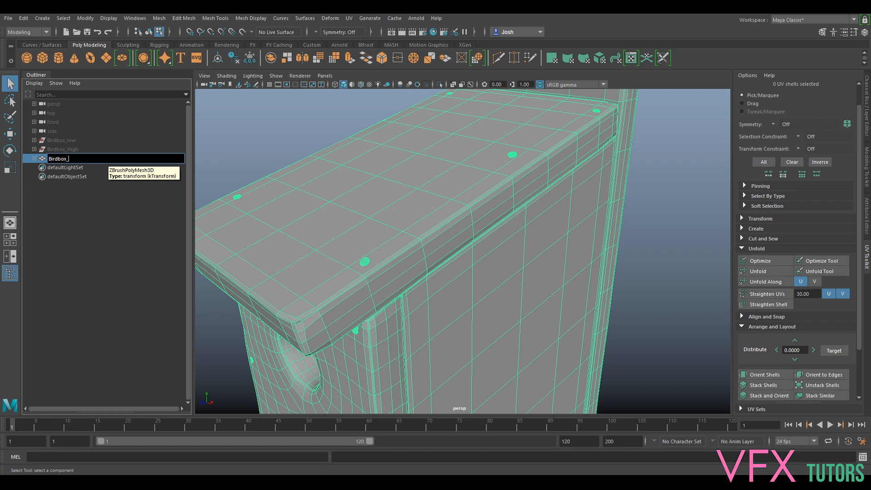
{"action": "type", "text": "ZbaseMesh"}
{"action": "key", "text": "Return"}
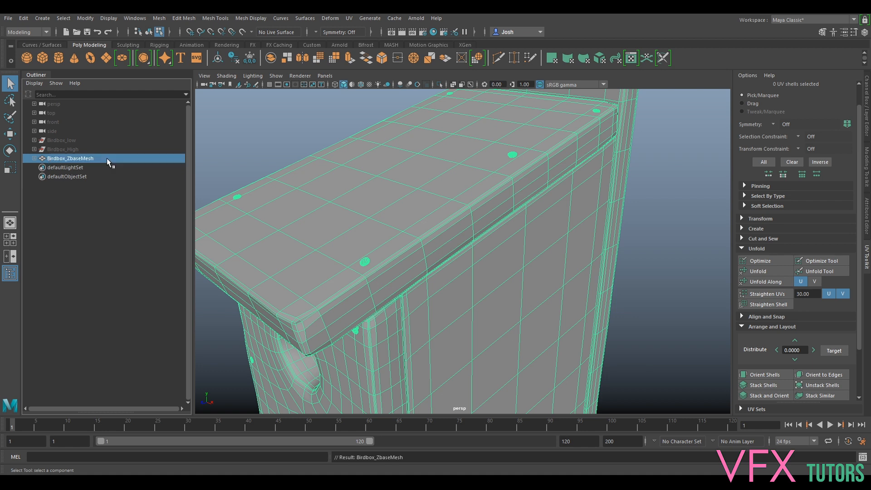
{"action": "double_click", "coordinate": [107, 158]}
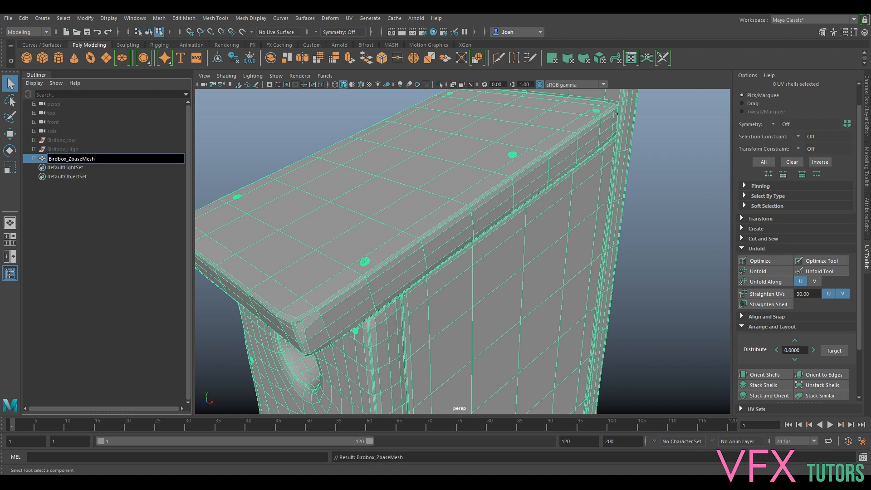
{"action": "type", "text": "_geo"}
{"action": "key", "text": "Return"}
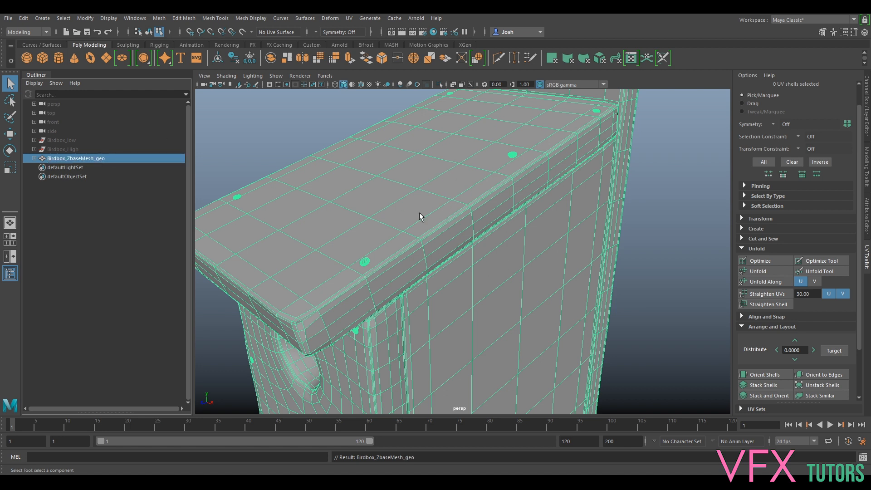
{"action": "left_click", "coordinate": [9, 19]}
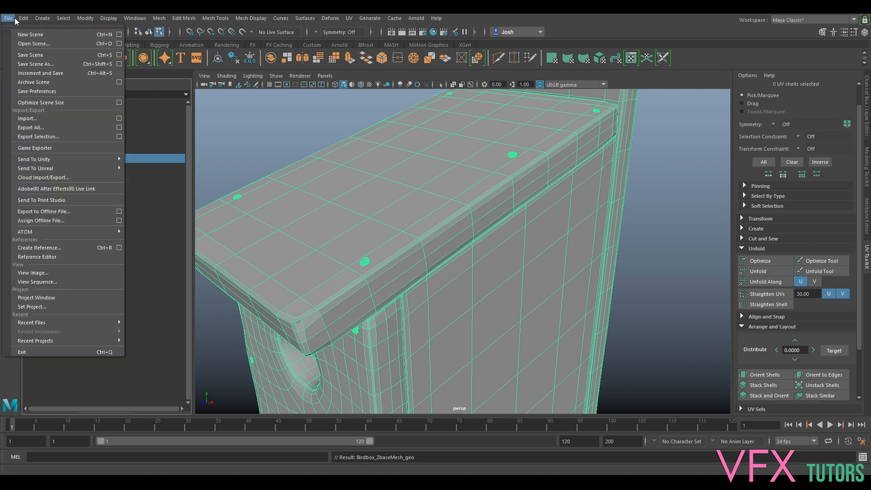
{"action": "left_click", "coordinate": [43, 137]}
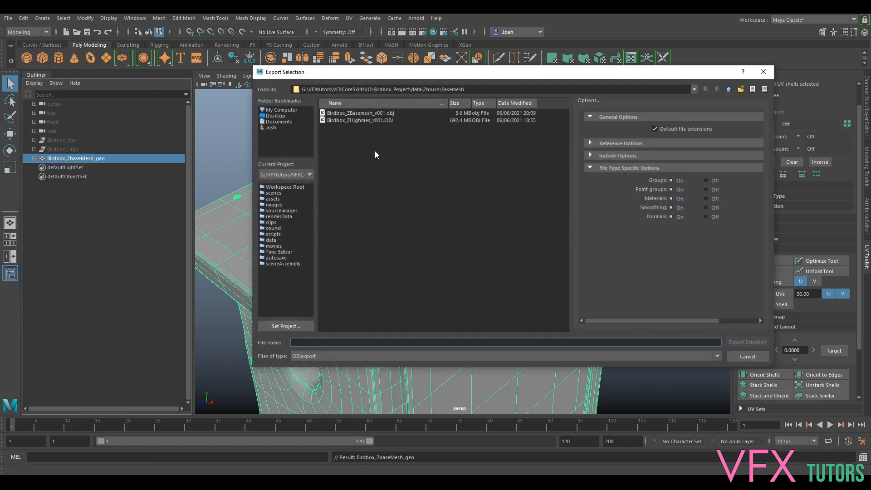
{"action": "left_click", "coordinate": [747, 356]}
Copy the name of the Birdbox_ZbaseMesh_geo object and reselect the object in the scene list
{"action": "double_click", "coordinate": [101, 158]}
{"action": "right_click", "coordinate": [95, 157]}
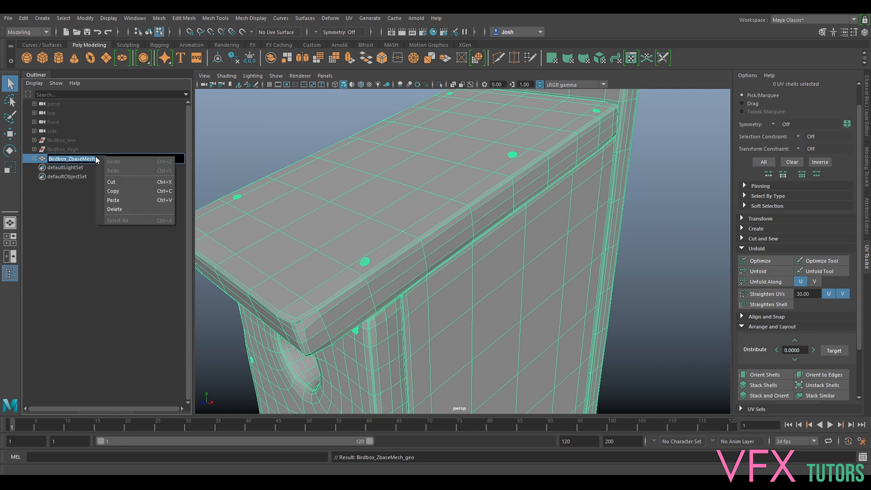
{"action": "left_click", "coordinate": [110, 189]}
{"action": "left_click", "coordinate": [101, 131]}
{"action": "left_click", "coordinate": [82, 158]}
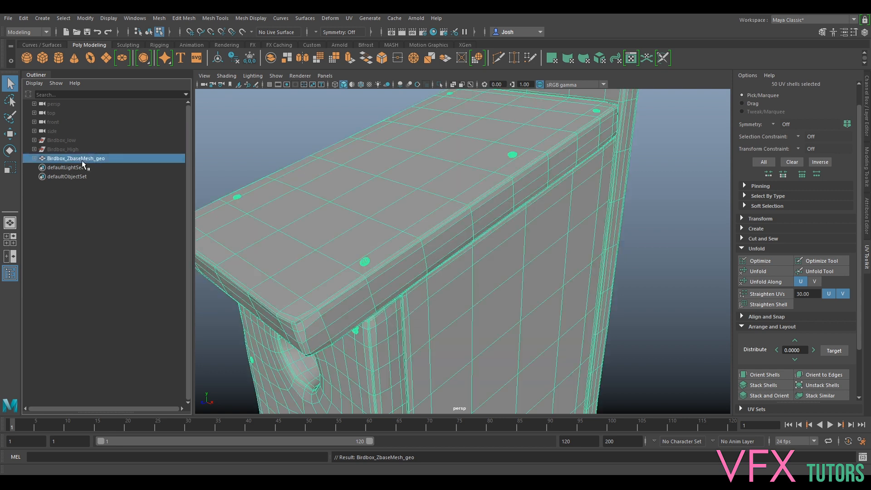
Try to export the selected mesh as an OBJ named Birdbox_ZbaseMesh_v001 in the Basemesh folder, reusing the copied object name
{"action": "left_click", "coordinate": [8, 18]}
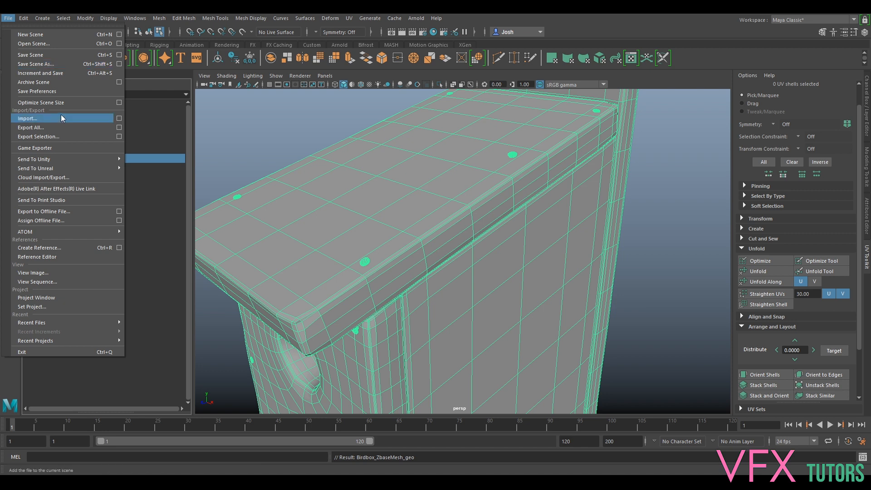
{"action": "left_click", "coordinate": [59, 137]}
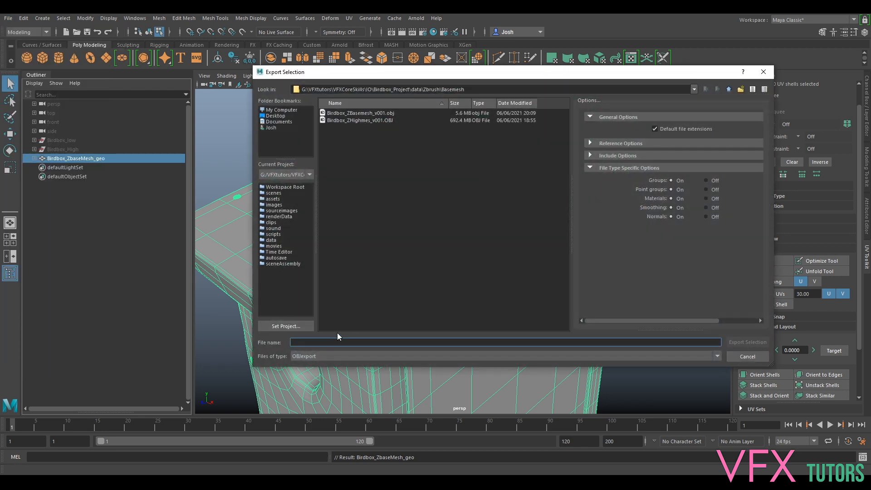
{"action": "key", "text": "ctrl+v"}
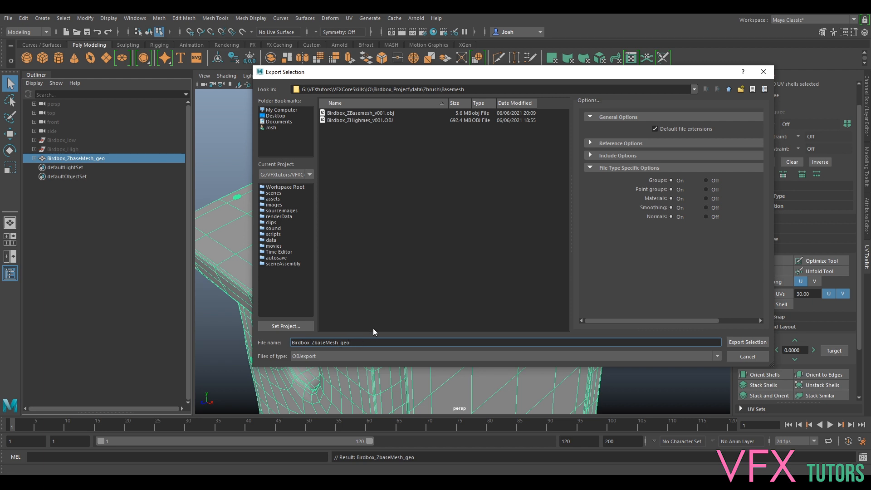
{"action": "key", "text": "BackSpace"}
{"action": "key", "text": "BackSpace"}
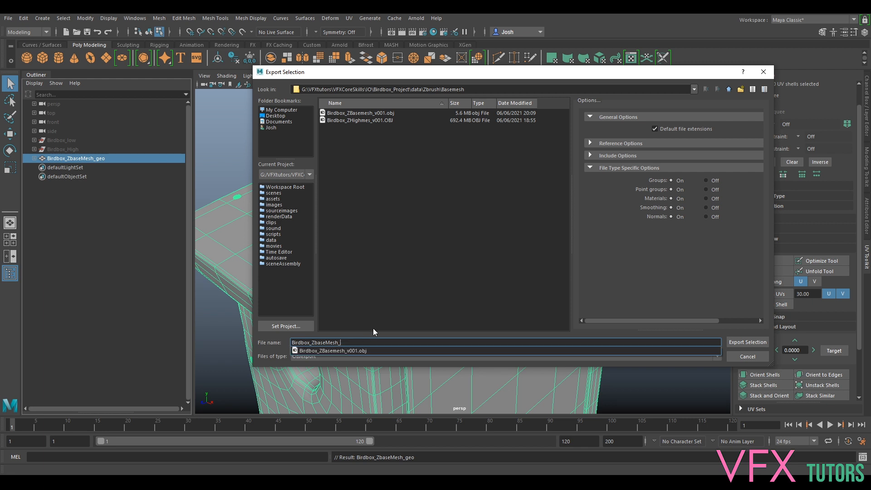
{"action": "type", "text": "_v001"}
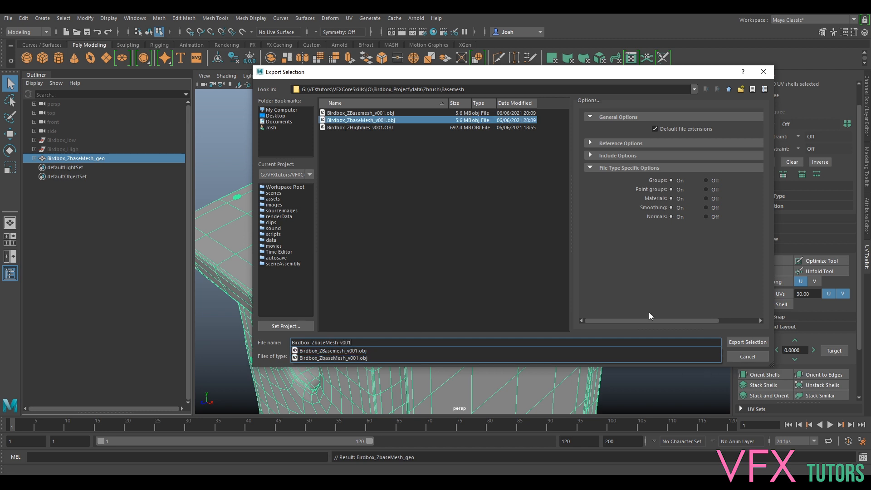
{"action": "left_click", "coordinate": [441, 314]}
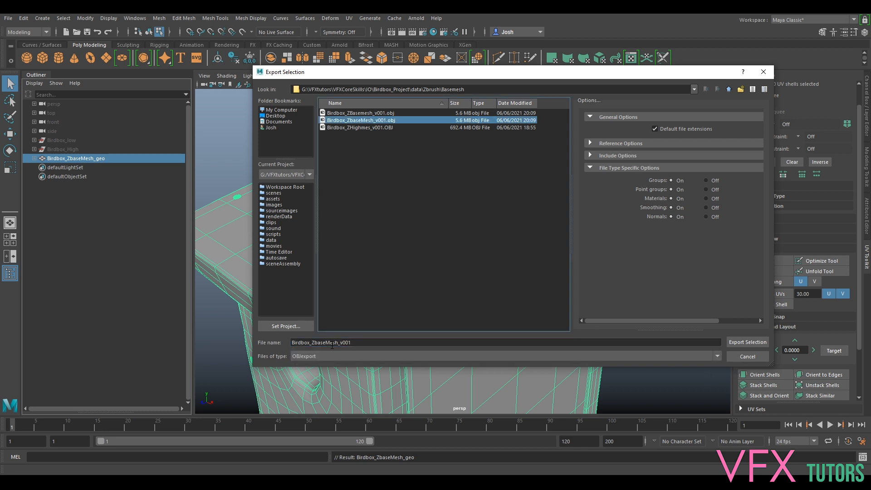
{"action": "left_click", "coordinate": [755, 341]}
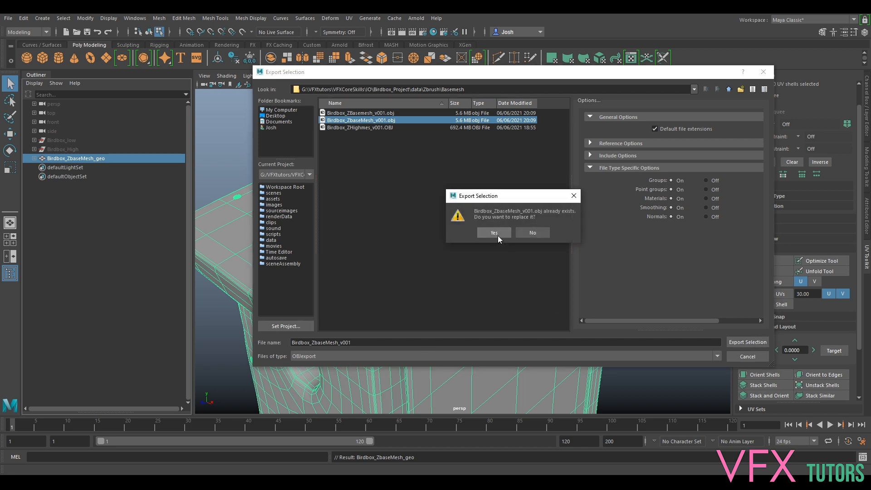
Decline replacing the existing file and export the selected mesh as Birdbox_ZbaseMesh_v002 instead
{"action": "left_click", "coordinate": [531, 233]}
{"action": "left_click", "coordinate": [359, 342]}
{"action": "key", "text": "BackSpace"}
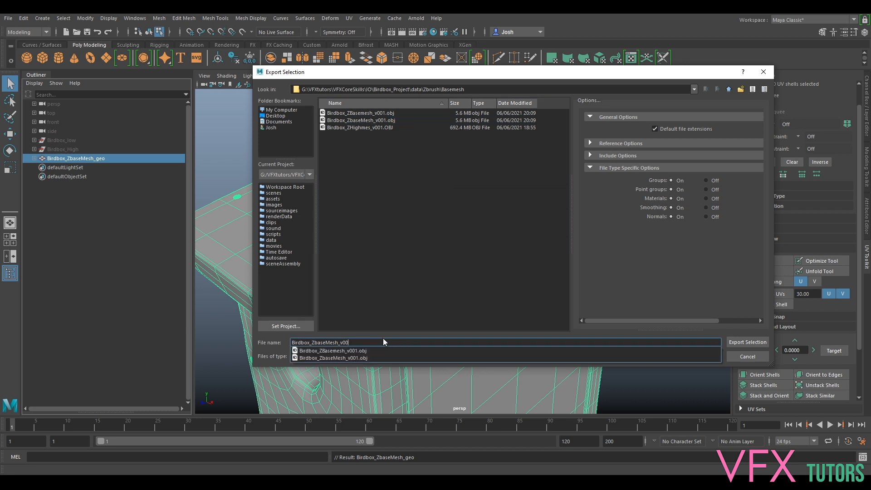
{"action": "type", "text": "2"}
{"action": "left_click", "coordinate": [749, 342]}
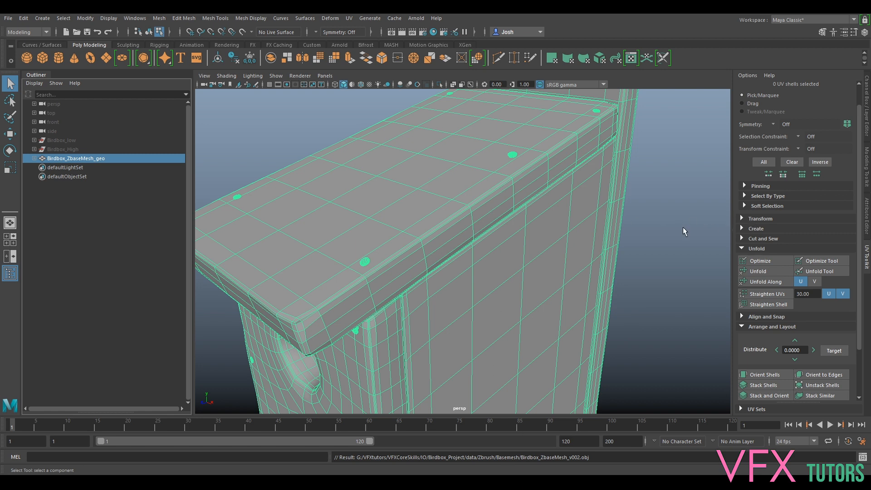
{"action": "left_click", "coordinate": [674, 244]}
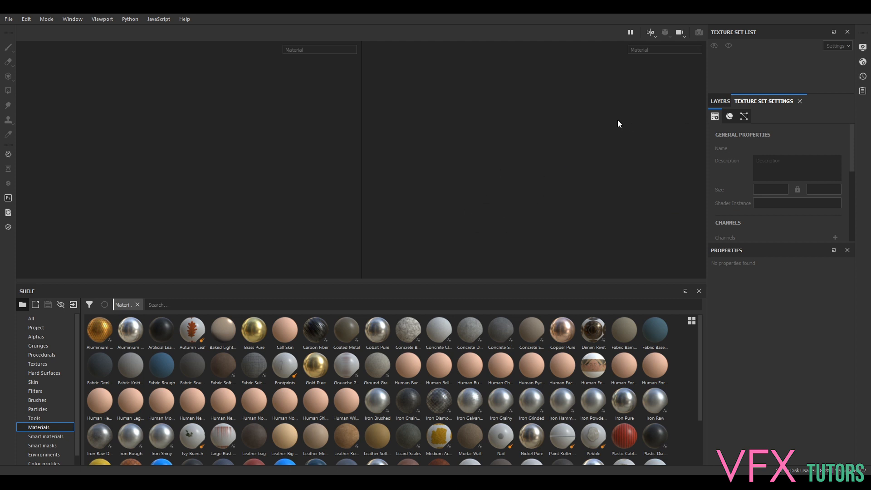
Switch to Substance Painter and start a new project with Birdbox_ZbaseMesh_v002 from the Basemesh folder as its mesh
{"action": "left_click", "coordinate": [8, 19]}
{"action": "left_click", "coordinate": [37, 29]}
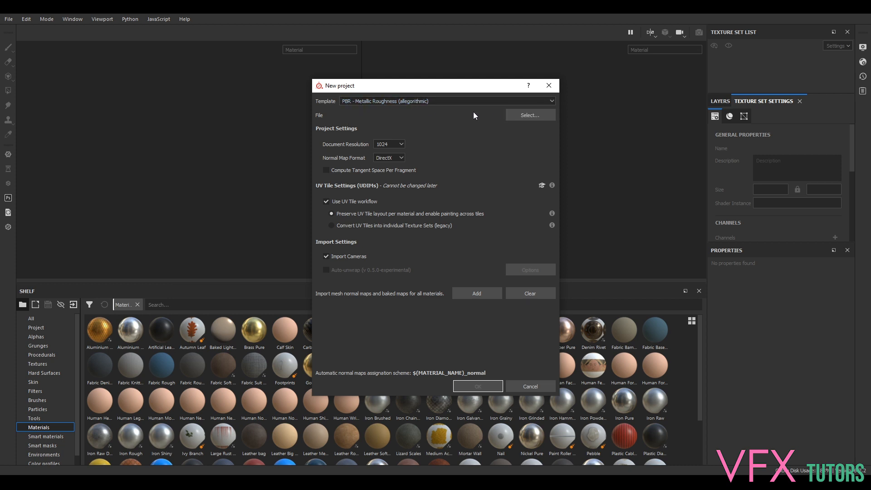
{"action": "left_click", "coordinate": [530, 115]}
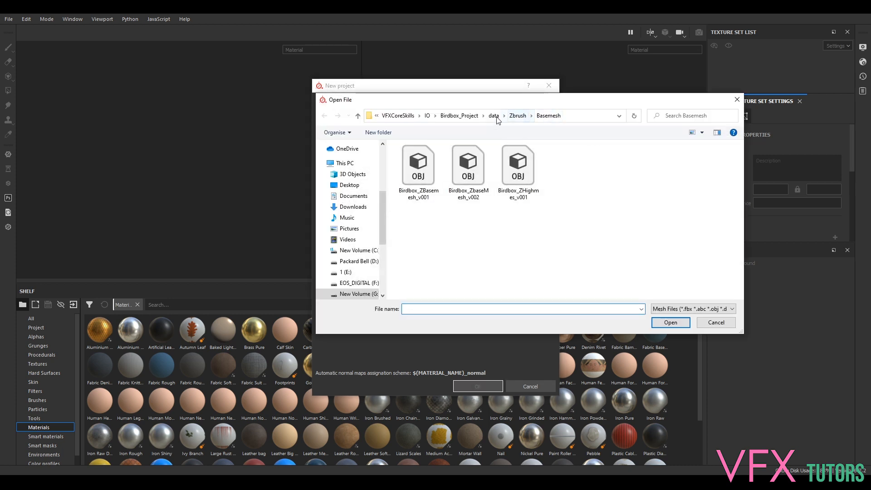
{"action": "left_click", "coordinate": [518, 116]}
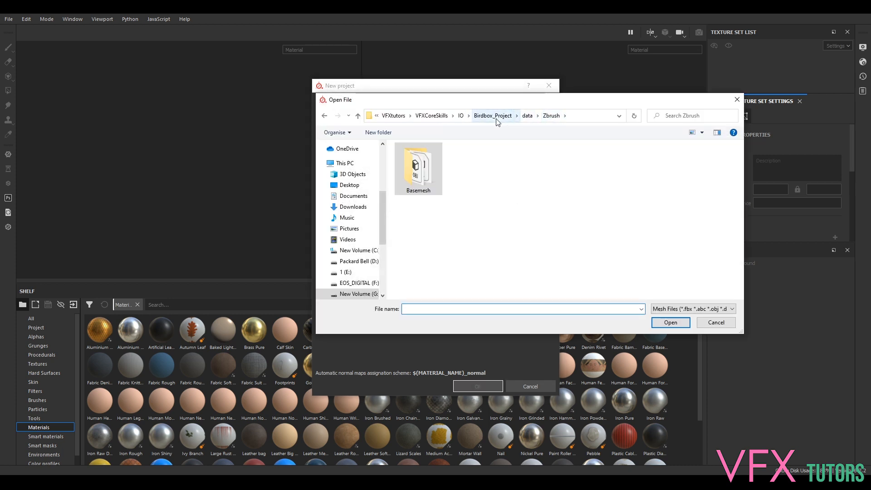
{"action": "double_click", "coordinate": [426, 167]}
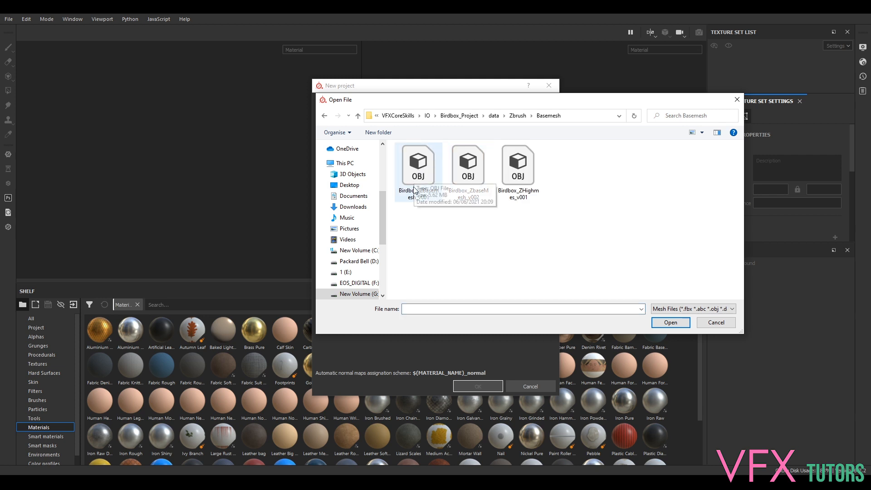
{"action": "left_click", "coordinate": [474, 196]}
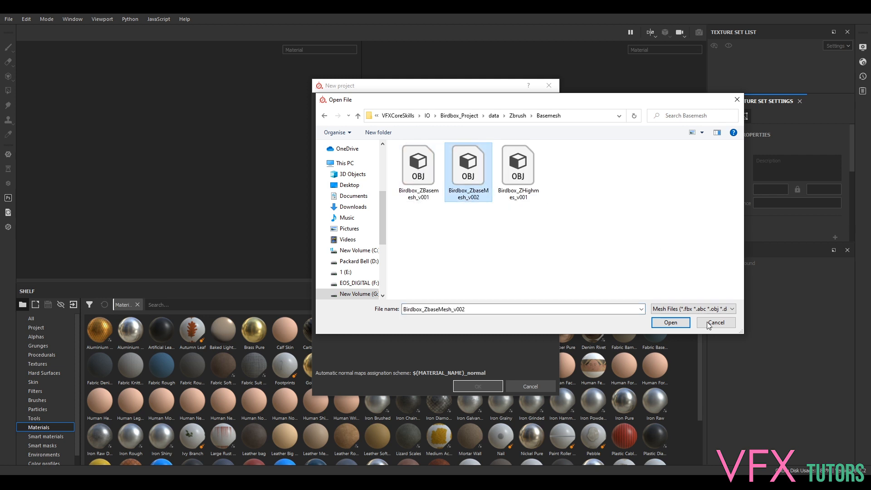
{"action": "left_click", "coordinate": [671, 322]}
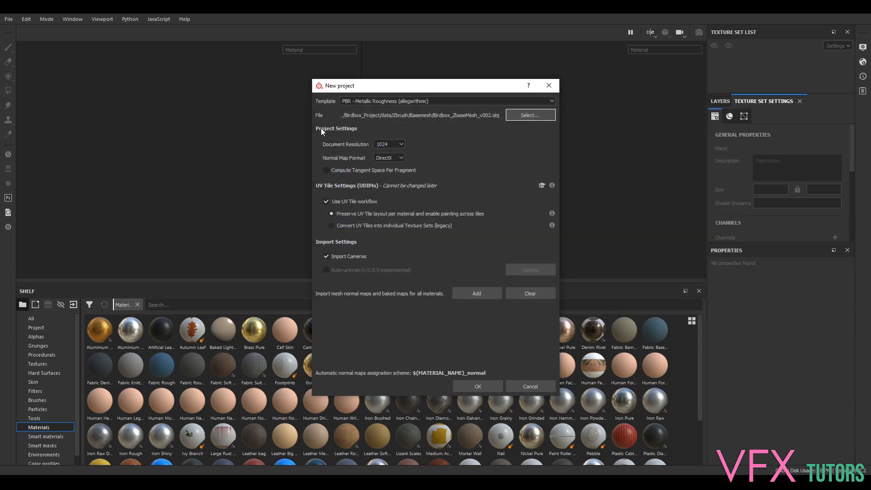
Set the document resolution to 4096 and create the project with the UV Tile workflow preserved per material
{"action": "left_click", "coordinate": [403, 145]}
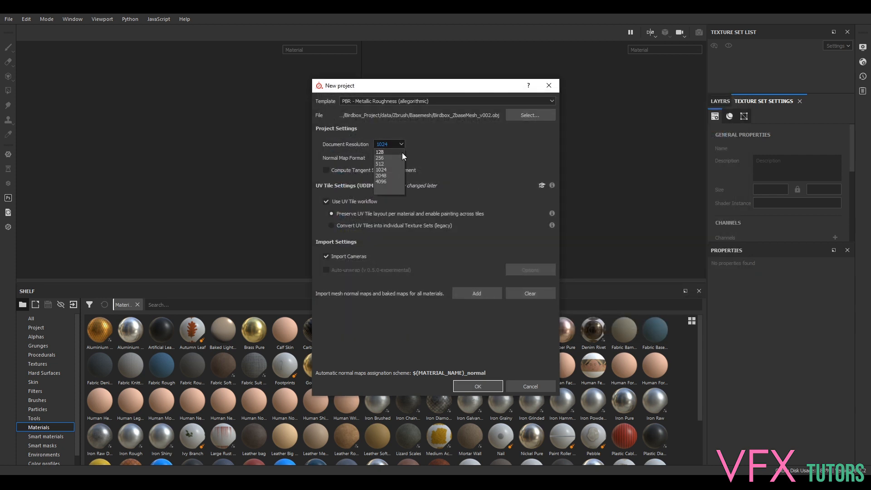
{"action": "left_click", "coordinate": [384, 179]}
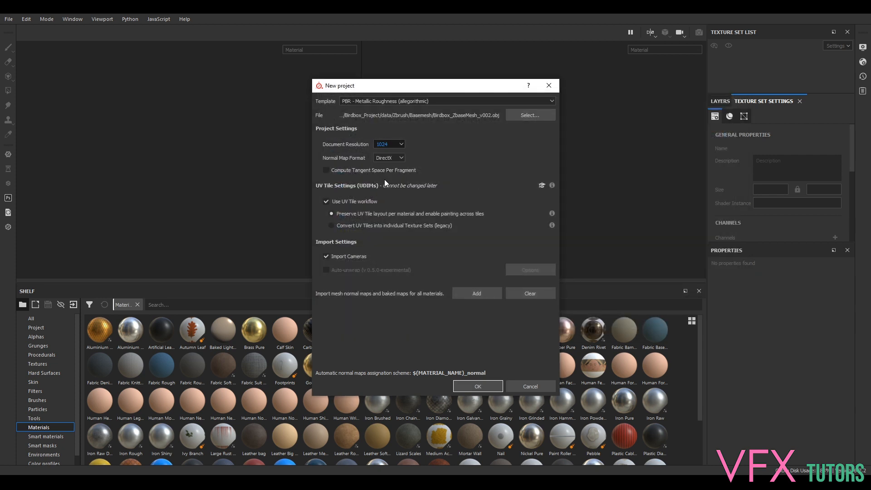
{"action": "left_click", "coordinate": [402, 146]}
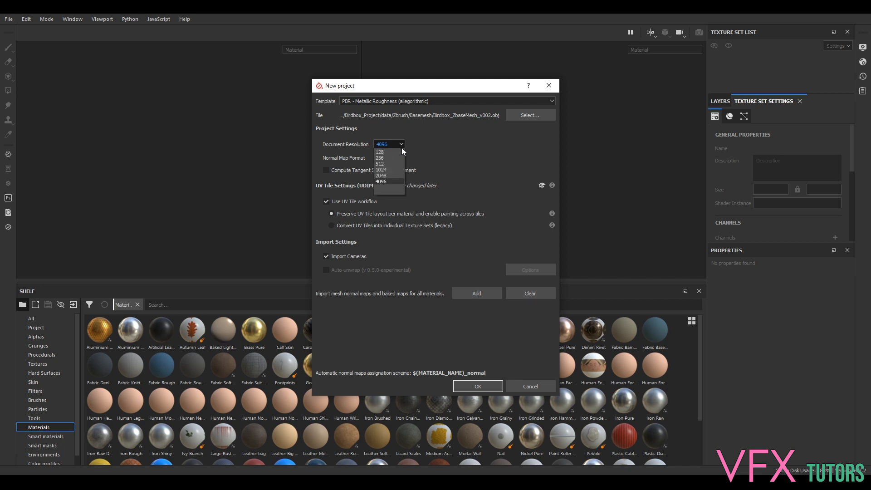
{"action": "left_click", "coordinate": [387, 181]}
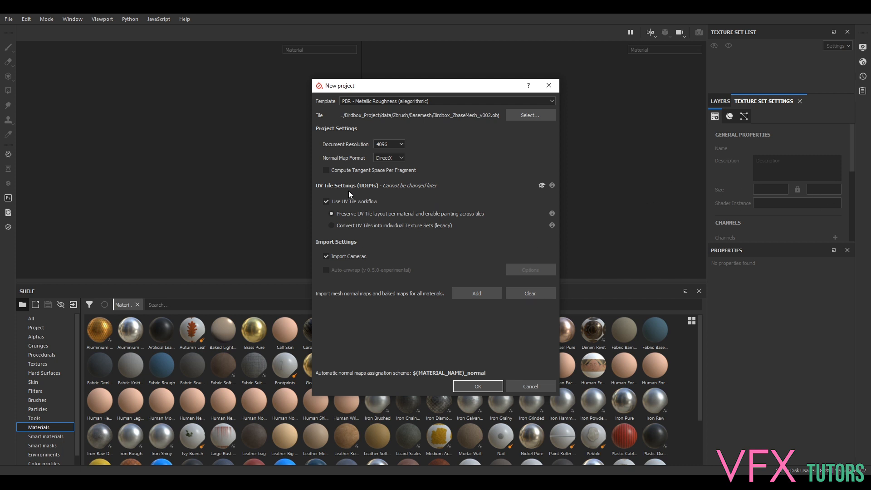
{"action": "left_click", "coordinate": [377, 169]}
{"action": "left_click", "coordinate": [490, 386]}
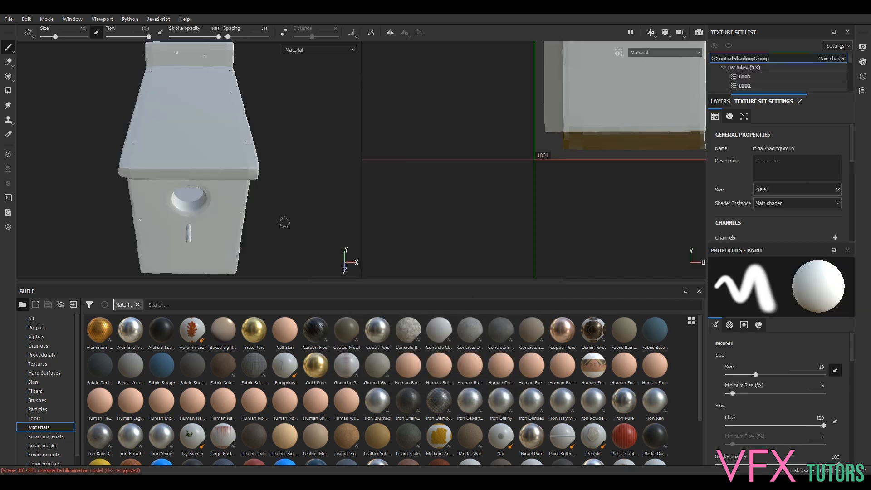
Shrink the shelf to enlarge the viewports and inspect the birdbox's front, side and roof in 3D
{"action": "left_click_drag", "start_coordinate": [299, 232], "coordinate": [234, 208], "text": "alt"}
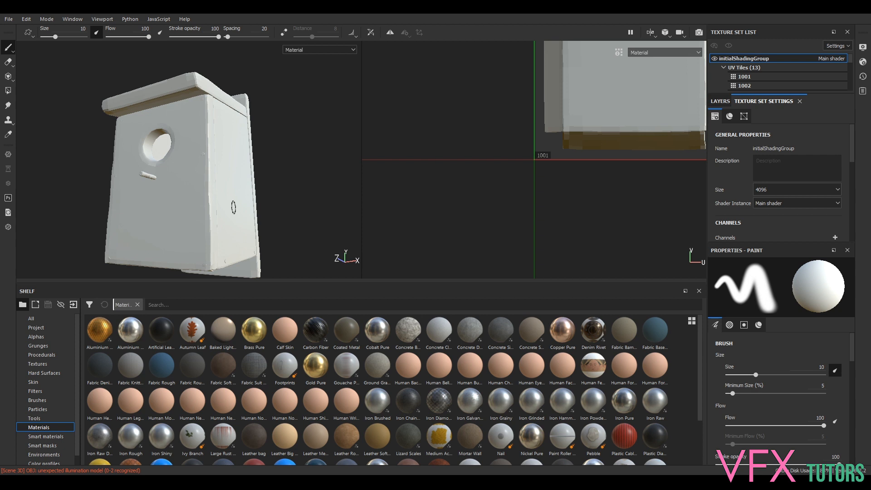
{"action": "left_click_drag", "start_coordinate": [316, 291], "coordinate": [335, 359]}
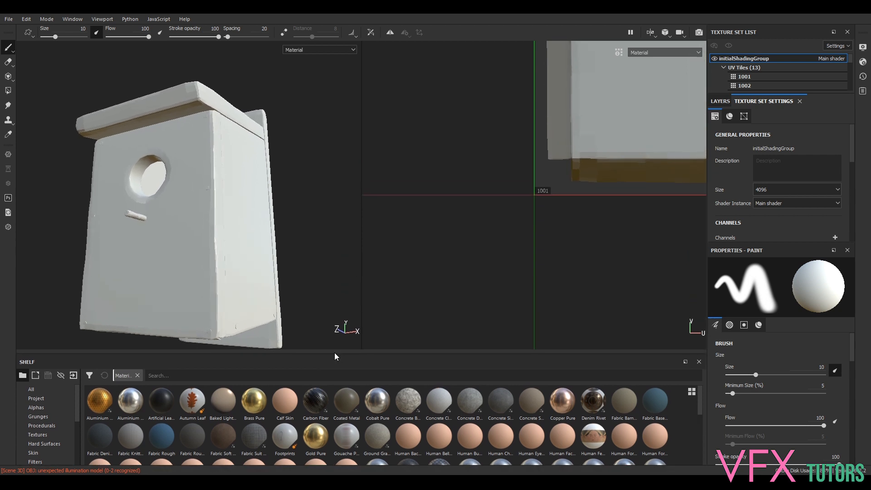
{"action": "left_click_drag", "start_coordinate": [308, 246], "coordinate": [146, 165], "text": "alt"}
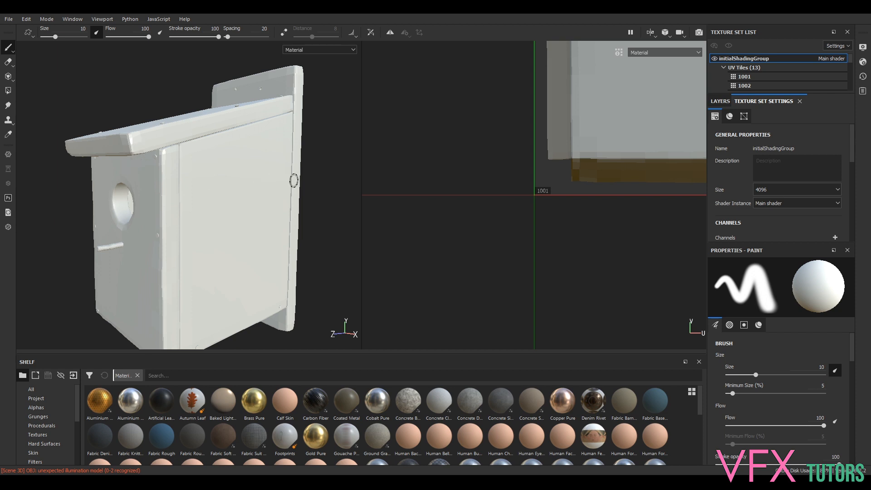
{"action": "mouse_move", "coordinate": [184, 178]}
{"action": "right_mouse_down", "text": "alt"}
{"action": "mouse_move", "coordinate": [157, 174]}
{"action": "mouse_move", "coordinate": [174, 180]}
{"action": "right_mouse_up", "text": "alt"}
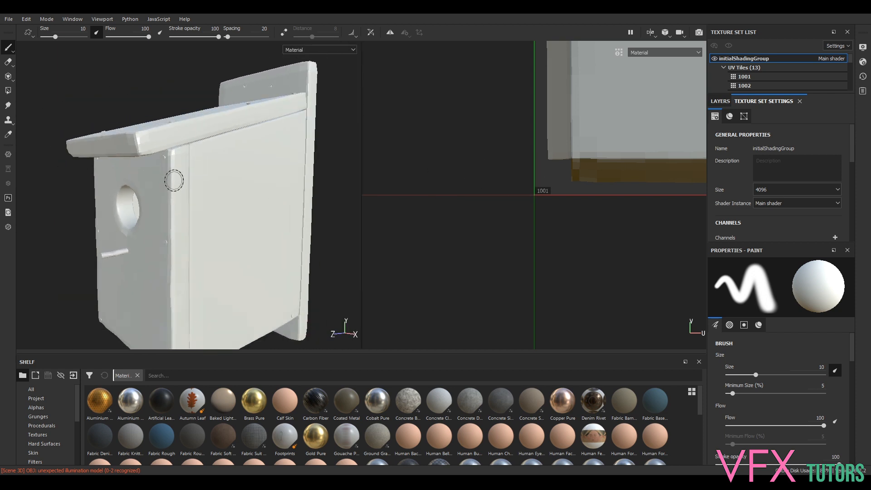
{"action": "left_click_drag", "start_coordinate": [33, 227], "coordinate": [98, 240], "text": "alt"}
Examine the birdbox's UV shells across all the UV tiles in the 2D view, from 1001 to 1021
{"action": "middle_click_drag", "start_coordinate": [527, 141], "coordinate": [351, 302], "text": "alt"}
{"action": "right_click_drag", "start_coordinate": [556, 199], "coordinate": [620, 186], "text": "alt"}
{"action": "middle_click_drag", "start_coordinate": [620, 186], "coordinate": [379, 290], "text": "alt"}
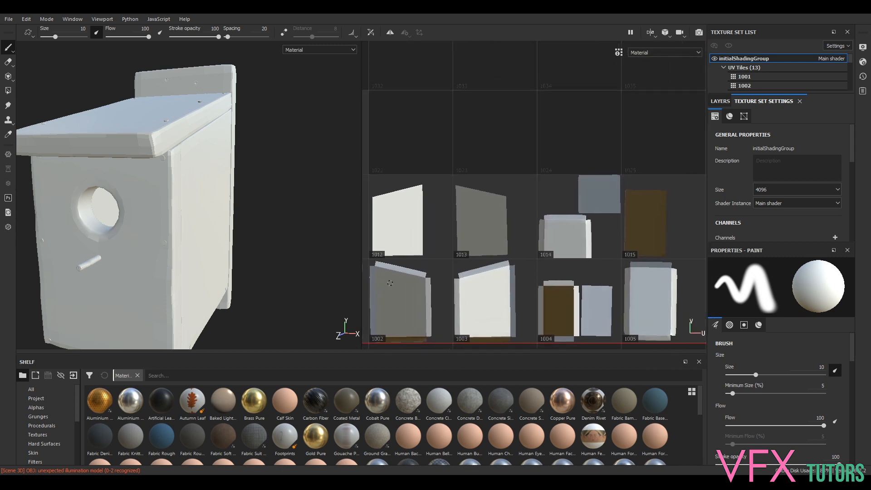
{"action": "right_click_drag", "start_coordinate": [379, 290], "coordinate": [389, 201], "text": "alt"}
{"action": "right_click_drag", "start_coordinate": [538, 256], "coordinate": [597, 216], "text": "alt"}
{"action": "middle_click_drag", "start_coordinate": [597, 216], "coordinate": [478, 281], "text": "alt"}
{"action": "right_click_drag", "start_coordinate": [588, 245], "coordinate": [592, 228], "text": "alt"}
{"action": "middle_click_drag", "start_coordinate": [593, 228], "coordinate": [525, 252], "text": "alt"}
{"action": "right_click_drag", "start_coordinate": [525, 251], "coordinate": [531, 241], "text": "alt"}
{"action": "right_click_drag", "start_coordinate": [653, 100], "coordinate": [544, 236], "text": "alt"}
{"action": "middle_click_drag", "start_coordinate": [505, 268], "coordinate": [685, 68], "text": "alt"}
{"action": "middle_click_drag", "start_coordinate": [472, 277], "coordinate": [510, 121], "text": "alt"}
{"action": "right_click_drag", "start_coordinate": [585, 221], "coordinate": [470, 239], "text": "alt"}
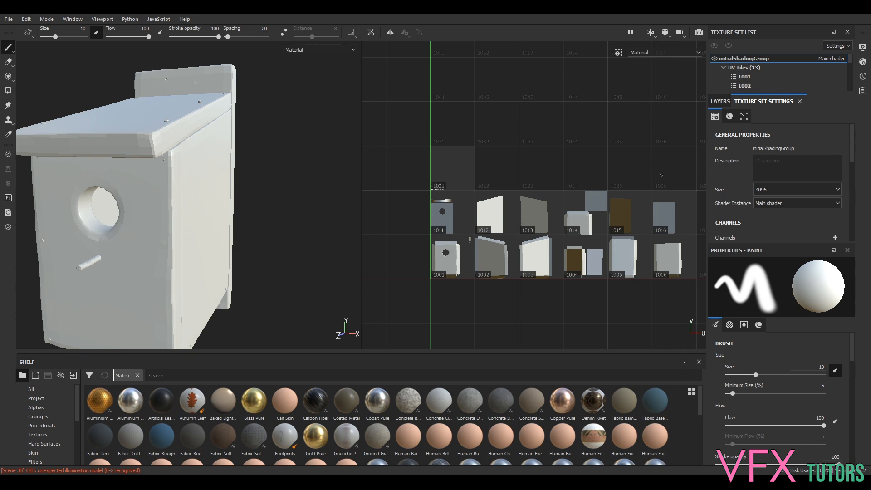
Compare the birdbox's front and side in the 3D view with the shells in its UV tile layout
{"action": "middle_click_drag", "start_coordinate": [273, 200], "coordinate": [321, 145], "text": "alt"}
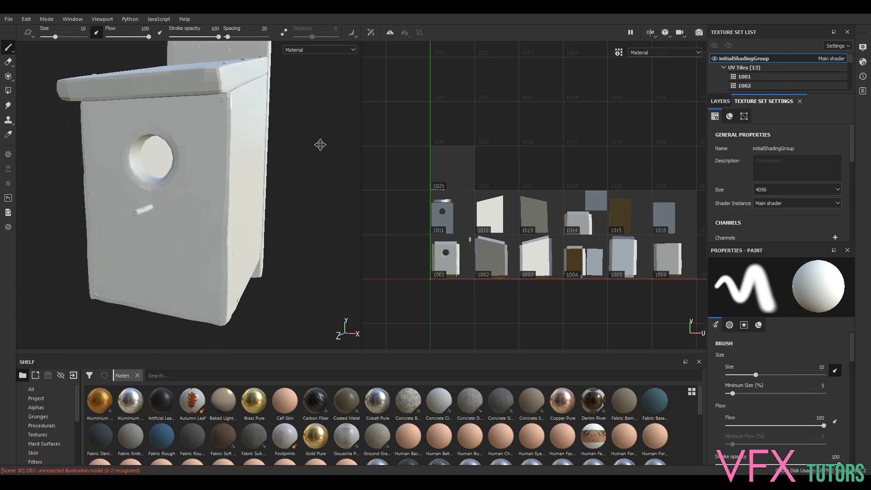
{"action": "scroll", "coordinate": [594, 194], "scroll_direction": "up", "scroll_amount": 3}
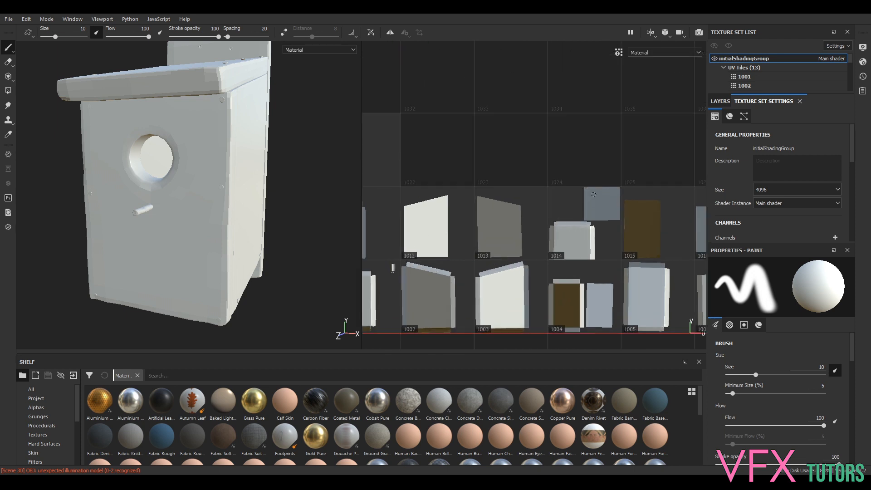
{"action": "scroll", "coordinate": [593, 194], "scroll_direction": "down", "scroll_amount": 3}
{"action": "mouse_move", "coordinate": [296, 239]}
{"action": "left_mouse_down", "text": "alt"}
{"action": "mouse_move", "coordinate": [285, 224]}
{"action": "mouse_move", "coordinate": [287, 239]}
{"action": "left_mouse_up", "text": "alt"}
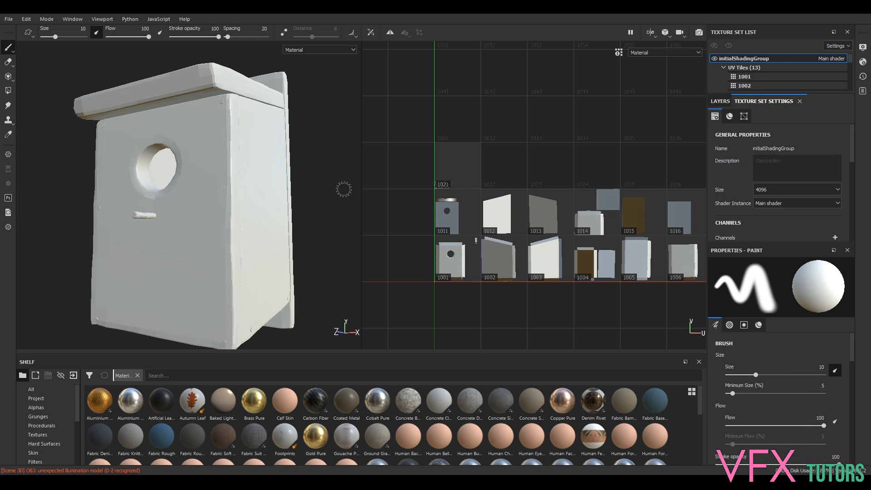
{"action": "key", "text": "alt"}
{"action": "left_click_drag", "start_coordinate": [317, 232], "coordinate": [319, 231], "text": "alt"}
{"action": "left_click_drag", "start_coordinate": [309, 228], "coordinate": [335, 227], "text": "alt"}
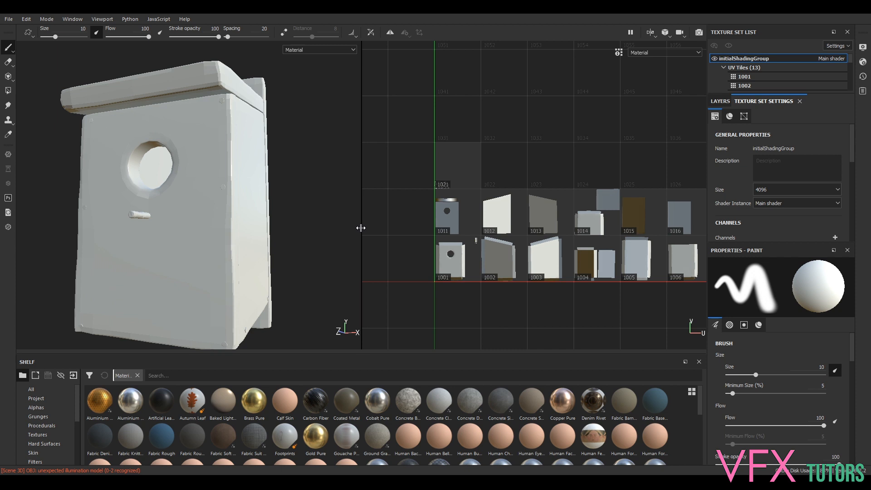
Widen the 3D view and preview the birdbox's Base Color and Height channels, returning the display to Material
{"action": "left_click_drag", "start_coordinate": [362, 233], "coordinate": [582, 240]}
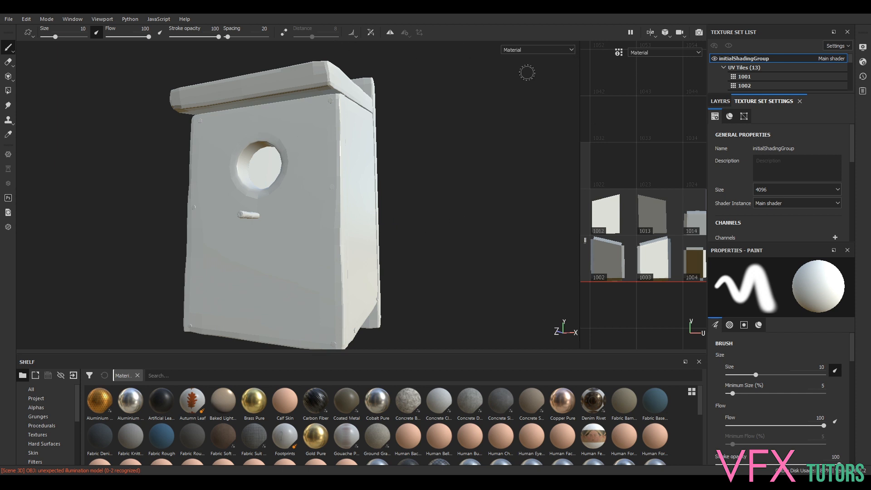
{"action": "left_click", "coordinate": [571, 49]}
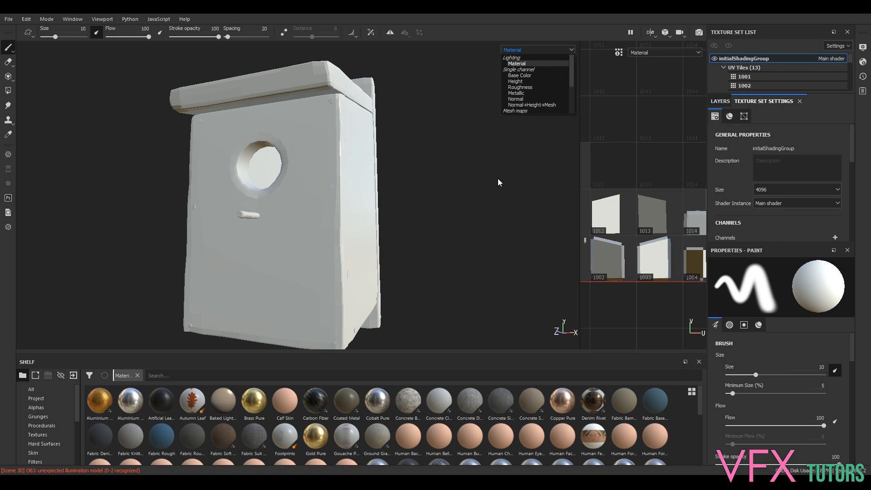
{"action": "left_click", "coordinate": [519, 75]}
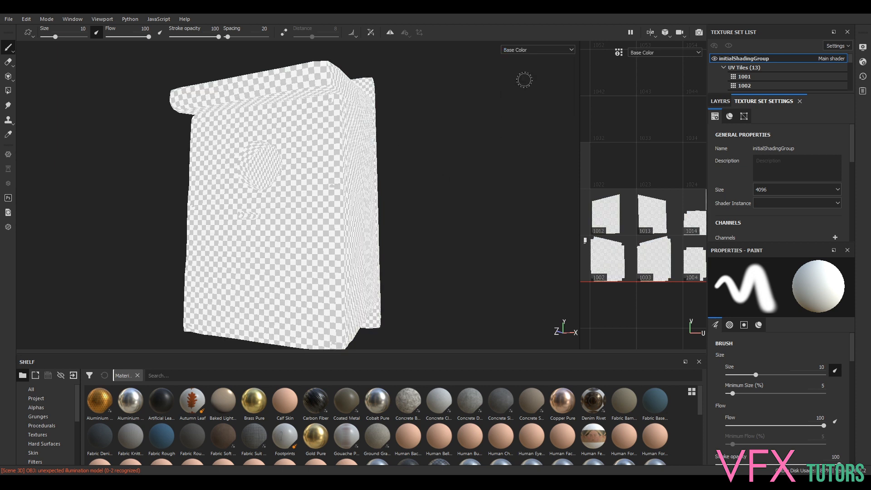
{"action": "left_click", "coordinate": [531, 50]}
{"action": "left_click", "coordinate": [532, 83]}
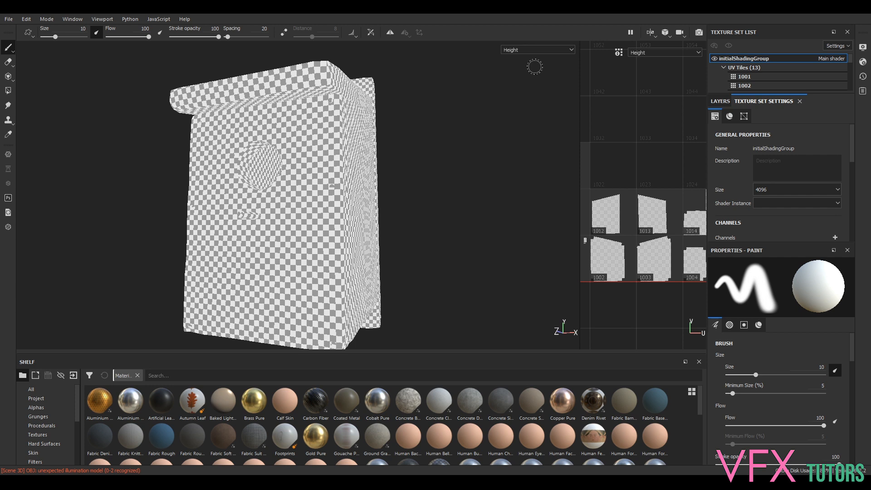
{"action": "left_click", "coordinate": [542, 49]}
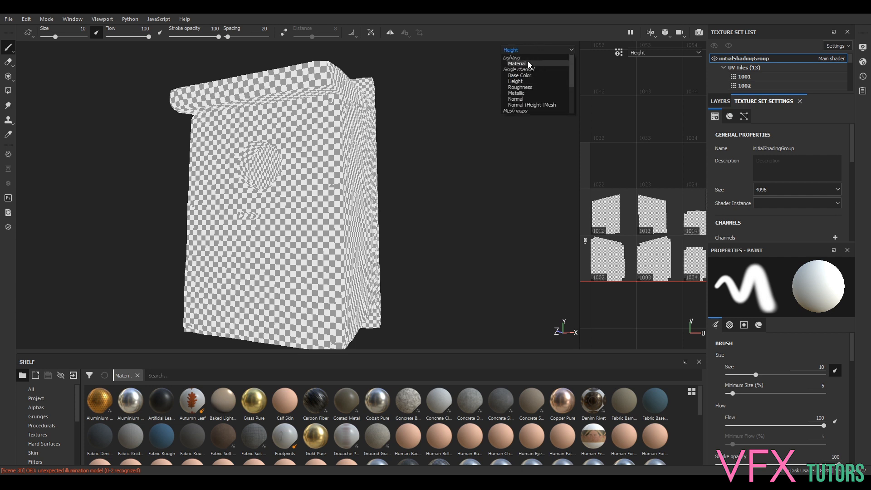
{"action": "left_click", "coordinate": [528, 63]}
Try the Gold Pure material on the whole birdbox mesh, and undo the application
{"action": "scroll", "coordinate": [245, 434], "scroll_direction": "down", "scroll_amount": 5}
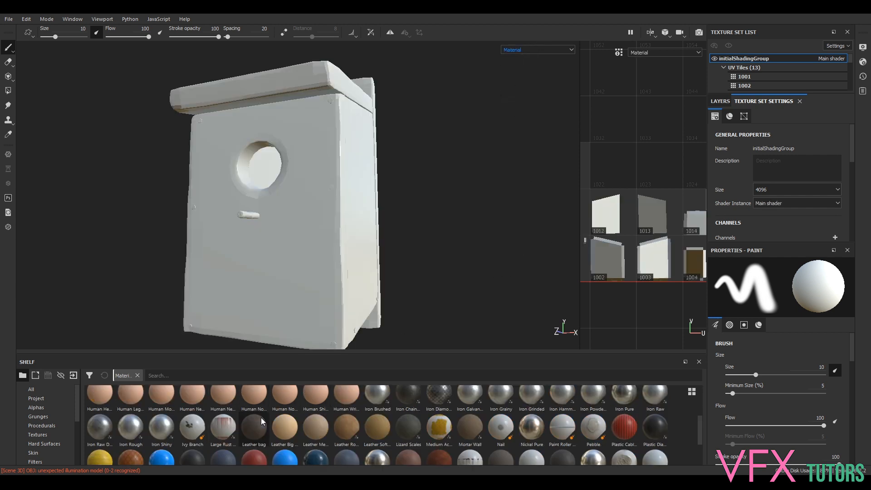
{"action": "scroll", "coordinate": [338, 426], "scroll_direction": "up", "scroll_amount": 5}
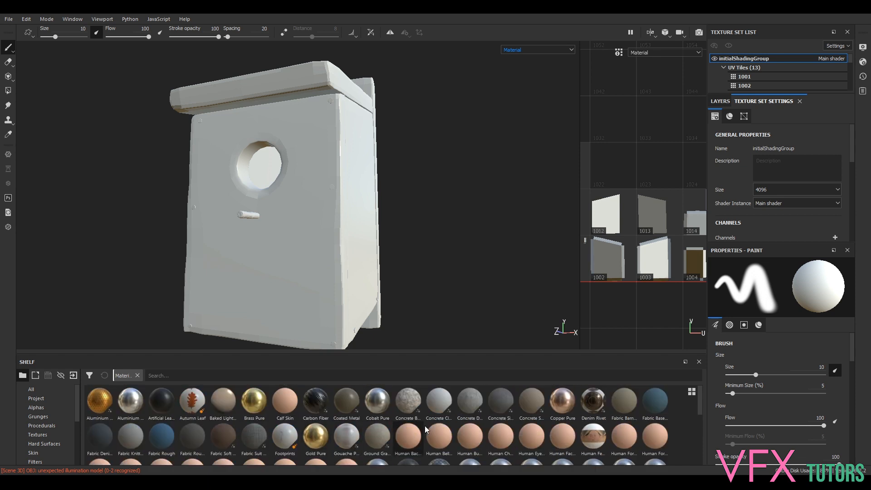
{"action": "left_click_drag", "start_coordinate": [315, 436], "coordinate": [316, 247]}
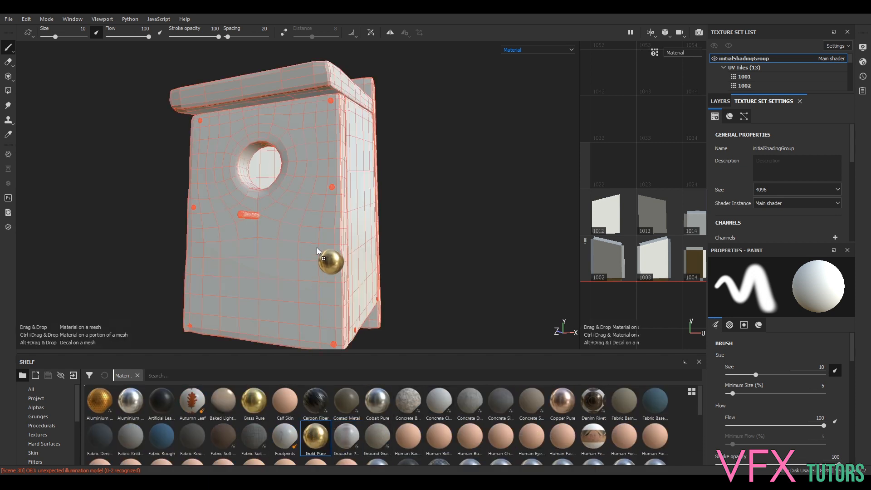
{"action": "left_click_drag", "start_coordinate": [383, 233], "coordinate": [382, 232]}
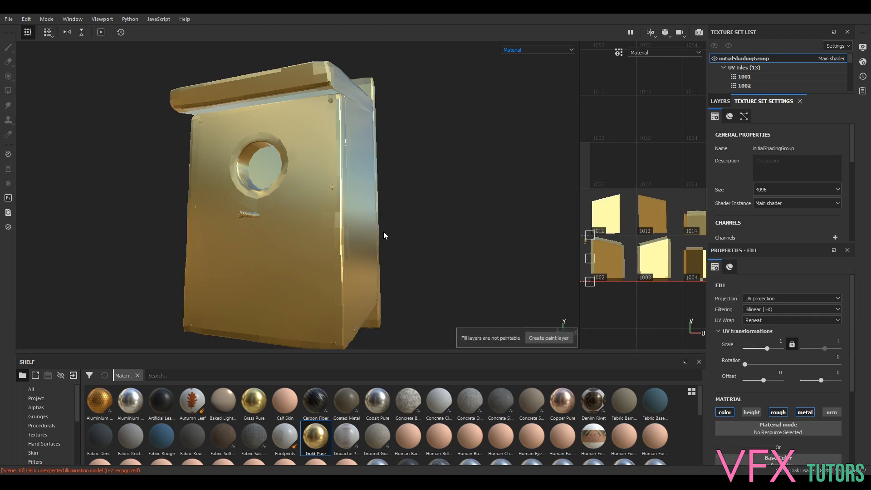
{"action": "mouse_move", "coordinate": [448, 195]}
{"action": "left_mouse_down", "text": "alt"}
{"action": "mouse_move", "coordinate": [389, 210]}
{"action": "mouse_move", "coordinate": [480, 175]}
{"action": "mouse_move", "coordinate": [447, 184]}
{"action": "left_mouse_up", "text": "alt"}
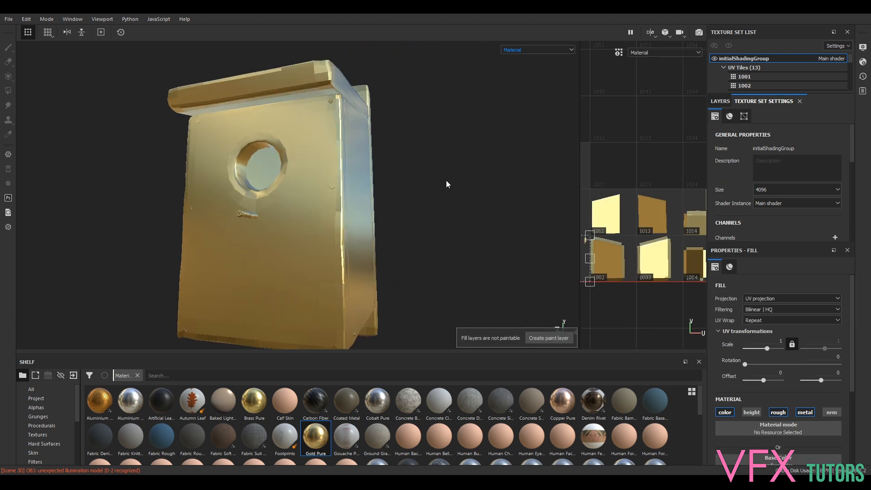
{"action": "key", "text": "ctrl+z"}
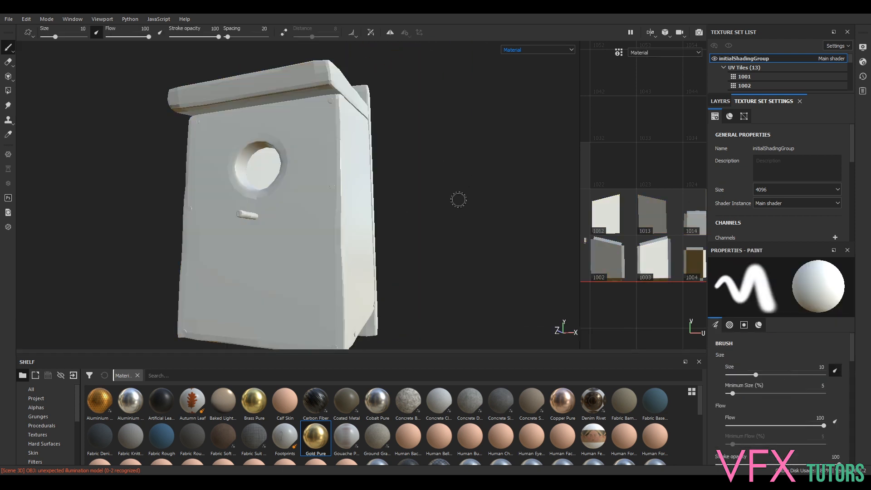
Open the mesh map baking settings for the birdbox's texture set and set the output size to 4096
{"action": "mouse_move", "coordinate": [488, 179]}
{"action": "left_mouse_down", "text": "alt"}
{"action": "mouse_move", "coordinate": [464, 206]}
{"action": "mouse_move", "coordinate": [461, 184]}
{"action": "left_mouse_up", "text": "alt"}
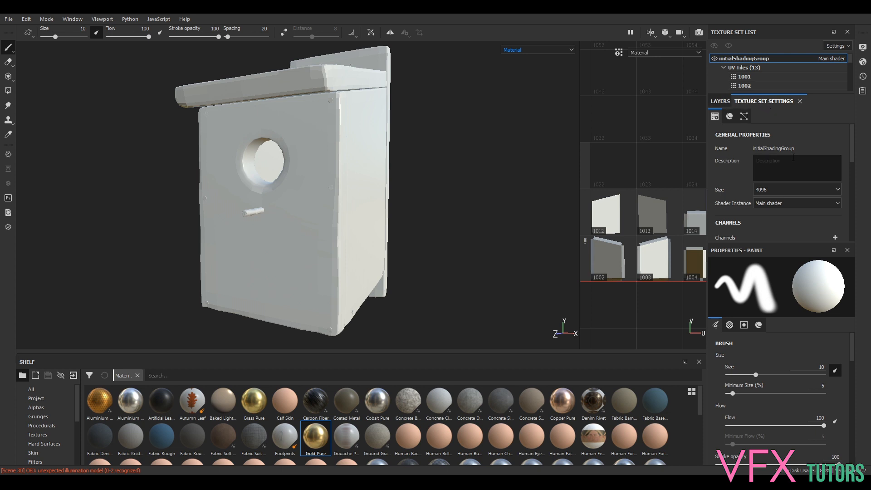
{"action": "scroll", "coordinate": [774, 188], "scroll_direction": "down", "scroll_amount": 5}
{"action": "scroll", "coordinate": [767, 184], "scroll_direction": "down", "scroll_amount": 3}
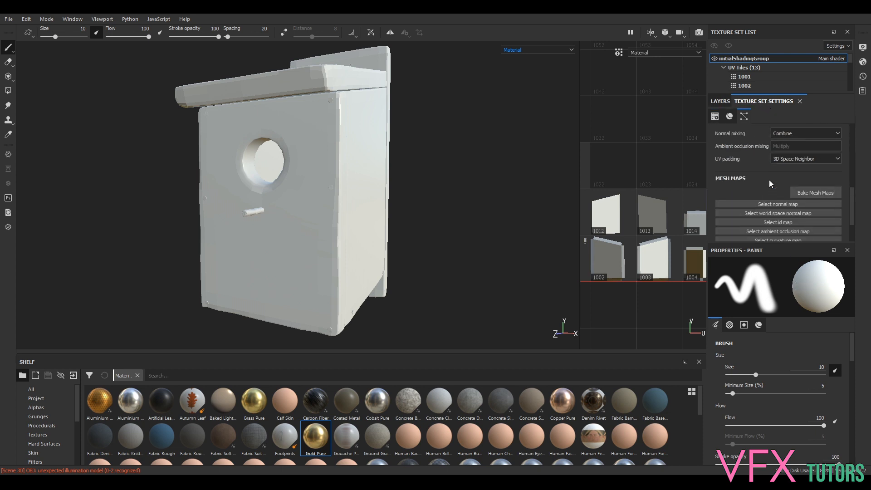
{"action": "scroll", "coordinate": [769, 180], "scroll_direction": "up", "scroll_amount": 4}
{"action": "scroll", "coordinate": [770, 179], "scroll_direction": "down", "scroll_amount": 2}
{"action": "scroll", "coordinate": [791, 176], "scroll_direction": "down", "scroll_amount": 2}
{"action": "left_click", "coordinate": [824, 167]}
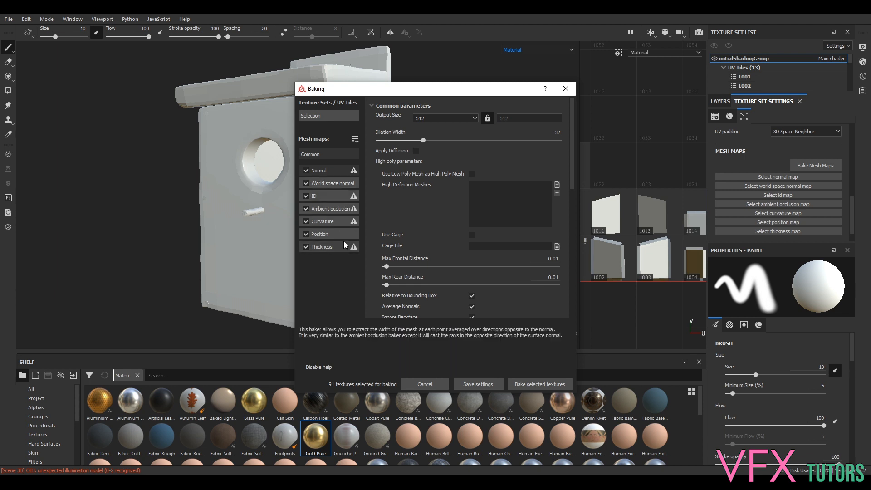
{"action": "left_click", "coordinate": [475, 119]}
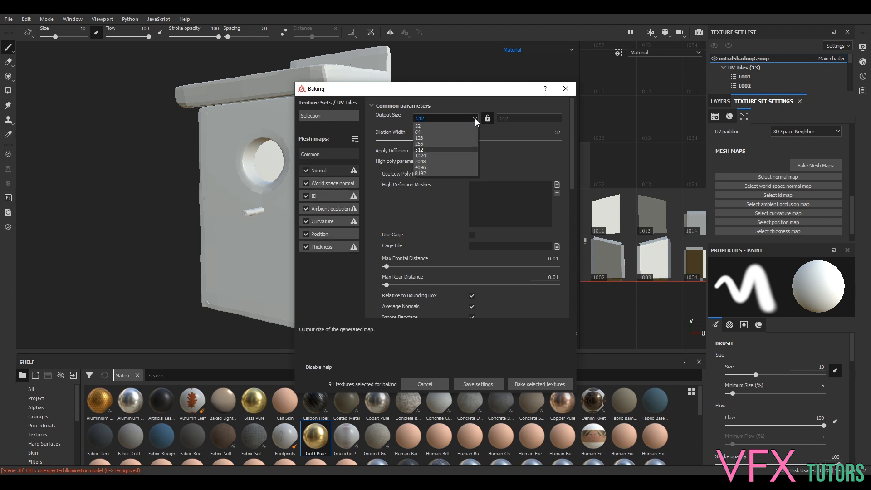
{"action": "left_click", "coordinate": [437, 167]}
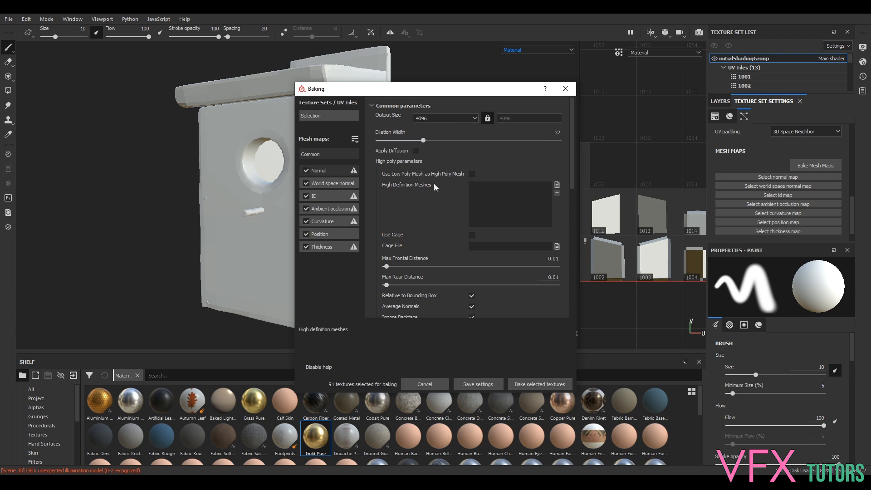
Load Birdbox_ZHighmes_v001 from the Basemesh folder as the high definition mesh for baking
{"action": "left_click", "coordinate": [558, 186]}
{"action": "left_click", "coordinate": [490, 203]}
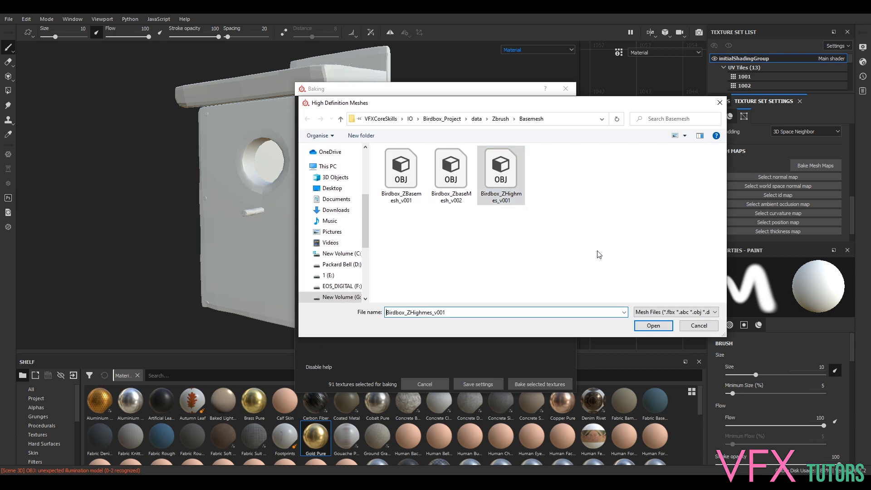
{"action": "left_click", "coordinate": [662, 327]}
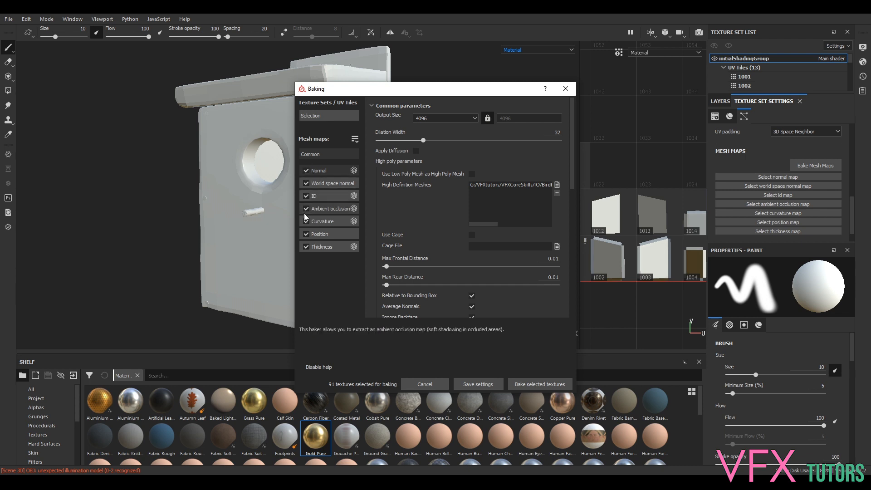
Exclude every mesh map except Ambient occlusion, bake it, and close the finished bake's progress window
{"action": "left_click", "coordinate": [307, 171]}
{"action": "left_click", "coordinate": [306, 183]}
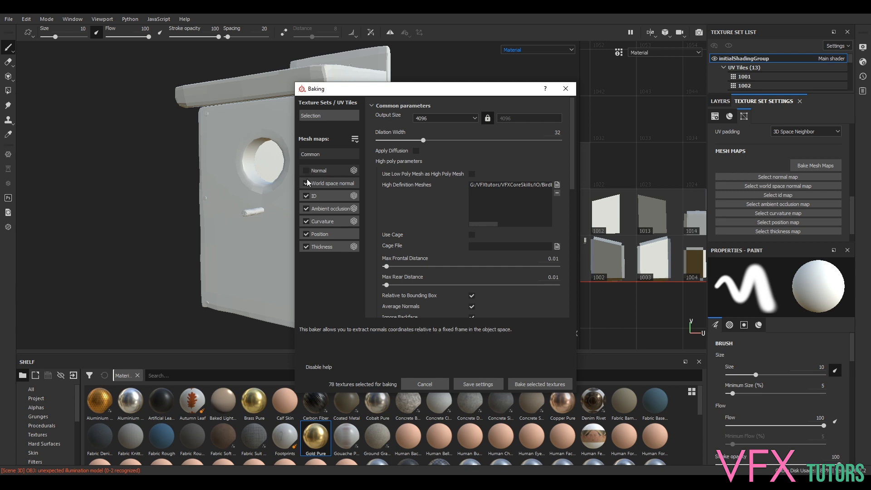
{"action": "left_click", "coordinate": [306, 196]}
{"action": "left_click", "coordinate": [306, 222]}
{"action": "left_click", "coordinate": [306, 234]}
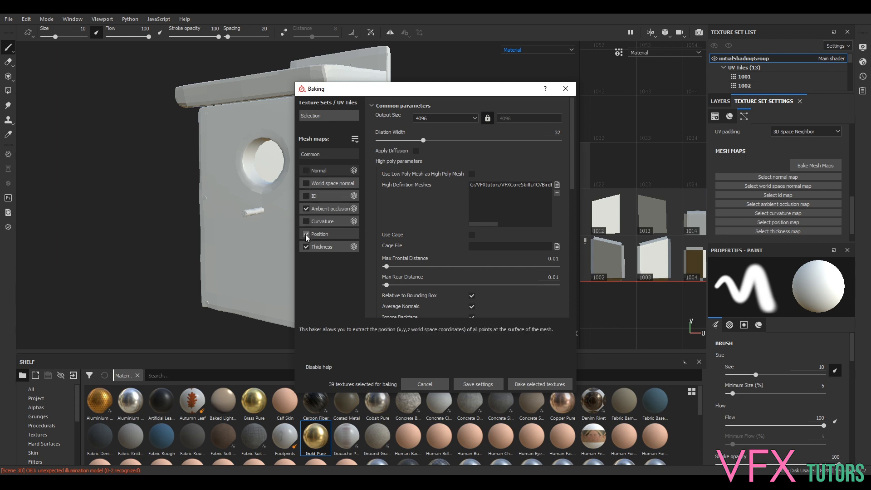
{"action": "left_click", "coordinate": [305, 246]}
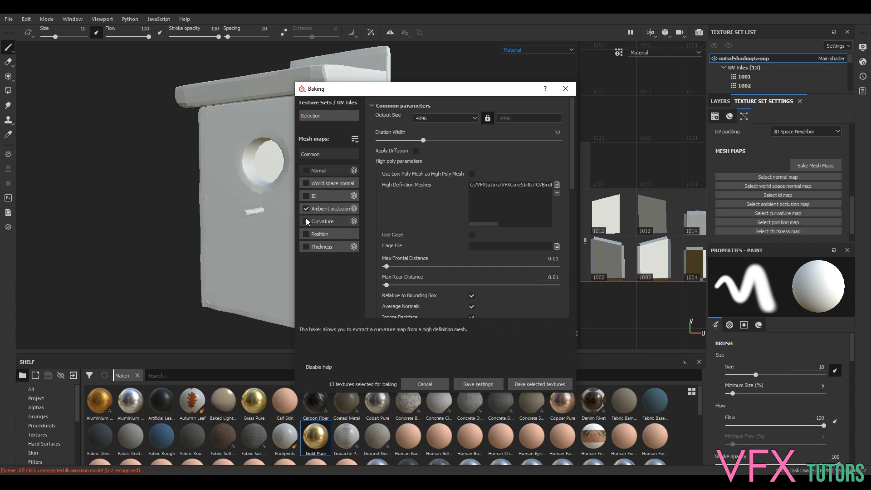
{"action": "left_click", "coordinate": [540, 383]}
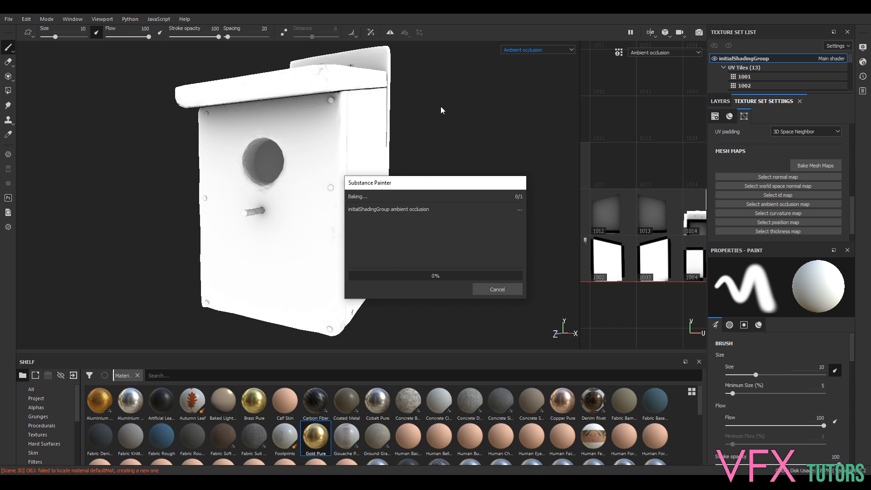
{"action": "left_click_drag", "start_coordinate": [422, 184], "coordinate": [492, 136]}
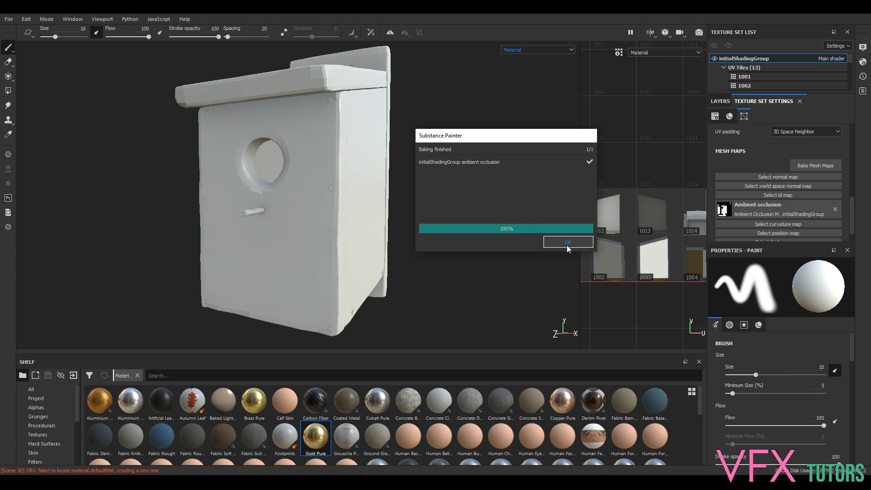
{"action": "left_click", "coordinate": [567, 242]}
Display the Ambient occlusion mesh map and examine the shading along the birdbox's roof and side seams
{"action": "left_click_drag", "start_coordinate": [470, 129], "coordinate": [420, 194], "text": "alt"}
{"action": "left_click", "coordinate": [532, 49]}
{"action": "scroll", "coordinate": [535, 83], "scroll_direction": "down", "scroll_amount": 3}
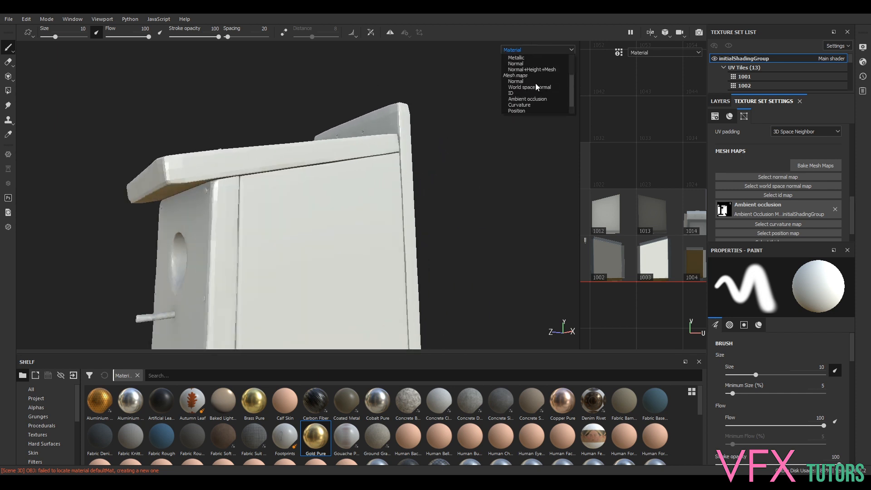
{"action": "left_click", "coordinate": [536, 99]}
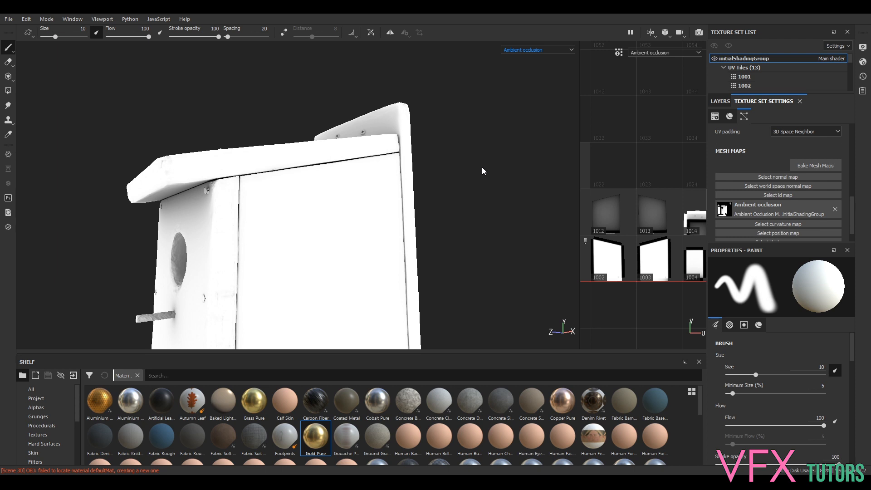
{"action": "mouse_move", "coordinate": [515, 111]}
{"action": "left_mouse_down", "text": "alt"}
{"action": "mouse_move", "coordinate": [488, 144]}
{"action": "mouse_move", "coordinate": [519, 134]}
{"action": "mouse_move", "coordinate": [459, 194]}
{"action": "mouse_move", "coordinate": [453, 239]}
{"action": "mouse_move", "coordinate": [509, 253]}
{"action": "mouse_move", "coordinate": [444, 229]}
{"action": "mouse_move", "coordinate": [477, 198]}
{"action": "mouse_move", "coordinate": [387, 176]}
{"action": "mouse_move", "coordinate": [181, 167]}
{"action": "left_mouse_up", "text": "alt"}
{"action": "left_click_drag", "start_coordinate": [413, 195], "coordinate": [376, 213], "text": "alt"}
{"action": "right_click_drag", "start_coordinate": [377, 213], "coordinate": [449, 274], "text": "alt"}
{"action": "left_click_drag", "start_coordinate": [449, 274], "coordinate": [296, 121], "text": "alt"}
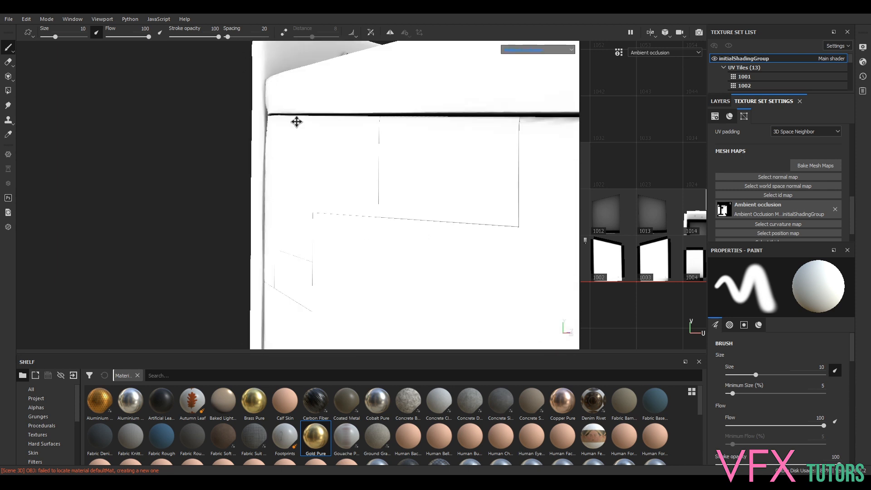
Examine the baked ambient occlusion around the birdbox's underside, screws and lower back board
{"action": "right_click_drag", "start_coordinate": [296, 121], "coordinate": [399, 177], "text": "alt"}
{"action": "left_click_drag", "start_coordinate": [398, 177], "coordinate": [322, 126], "text": "alt"}
{"action": "right_click_drag", "start_coordinate": [321, 127], "coordinate": [237, 217], "text": "alt"}
{"action": "middle_click_drag", "start_coordinate": [237, 217], "coordinate": [362, 204], "text": "alt"}
{"action": "left_click_drag", "start_coordinate": [362, 204], "coordinate": [333, 187], "text": "alt"}
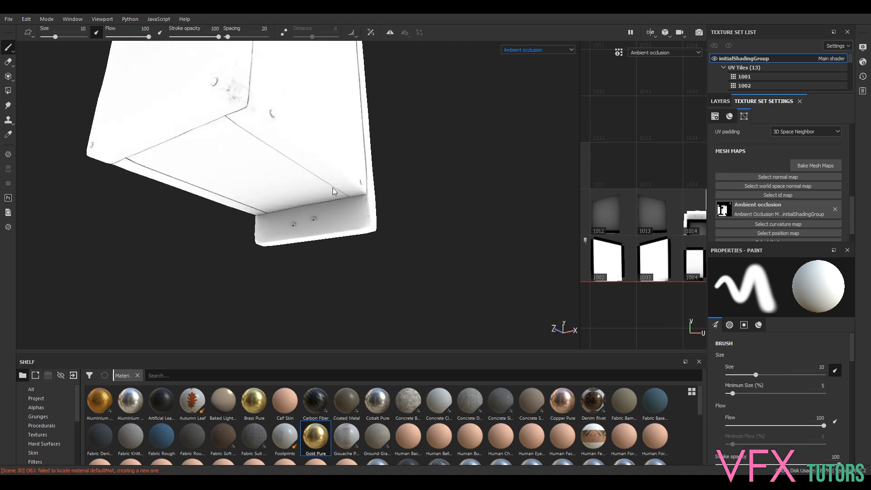
{"action": "right_click_drag", "start_coordinate": [333, 187], "coordinate": [510, 226], "text": "alt"}
{"action": "left_click_drag", "start_coordinate": [510, 225], "coordinate": [430, 191], "text": "alt"}
{"action": "right_click_drag", "start_coordinate": [430, 192], "coordinate": [276, 173], "text": "alt"}
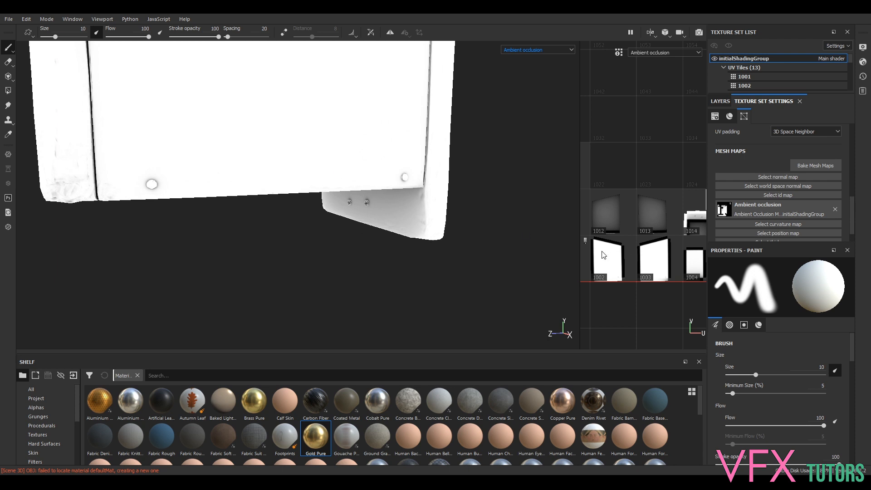
Inspect the baked ambient occlusion across the UV tiles in the 2D view, and enlarge the 3D view again
{"action": "left_click_drag", "start_coordinate": [579, 256], "coordinate": [207, 254]}
{"action": "scroll", "coordinate": [526, 231], "scroll_direction": "down", "scroll_amount": 3}
{"action": "scroll", "coordinate": [536, 231], "scroll_direction": "up", "scroll_amount": 8}
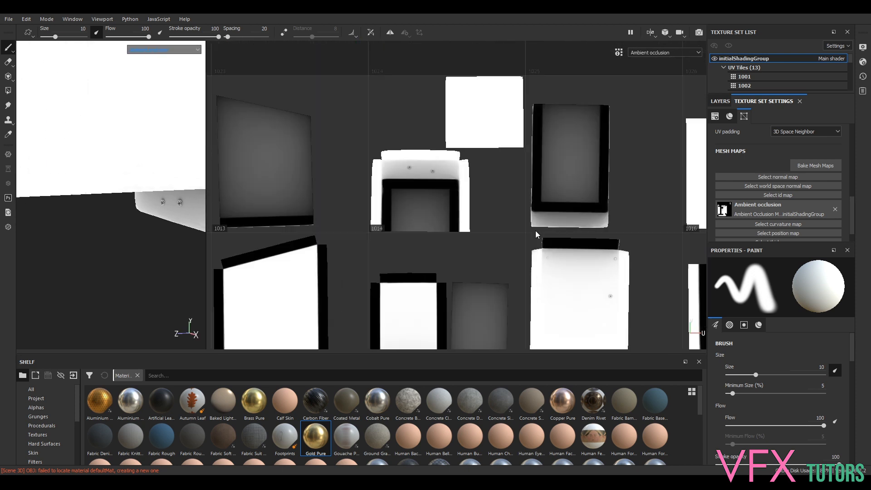
{"action": "scroll", "coordinate": [508, 223], "scroll_direction": "up", "scroll_amount": 2}
{"action": "middle_click_drag", "start_coordinate": [434, 202], "coordinate": [635, 59], "text": "alt"}
{"action": "scroll", "coordinate": [500, 222], "scroll_direction": "up", "scroll_amount": 2}
{"action": "scroll", "coordinate": [501, 222], "scroll_direction": "down", "scroll_amount": 5}
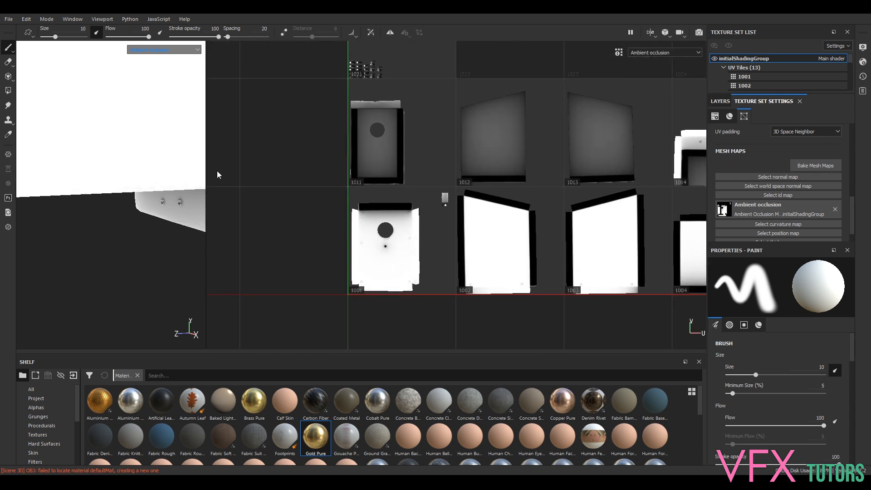
{"action": "left_click_drag", "start_coordinate": [207, 218], "coordinate": [626, 191]}
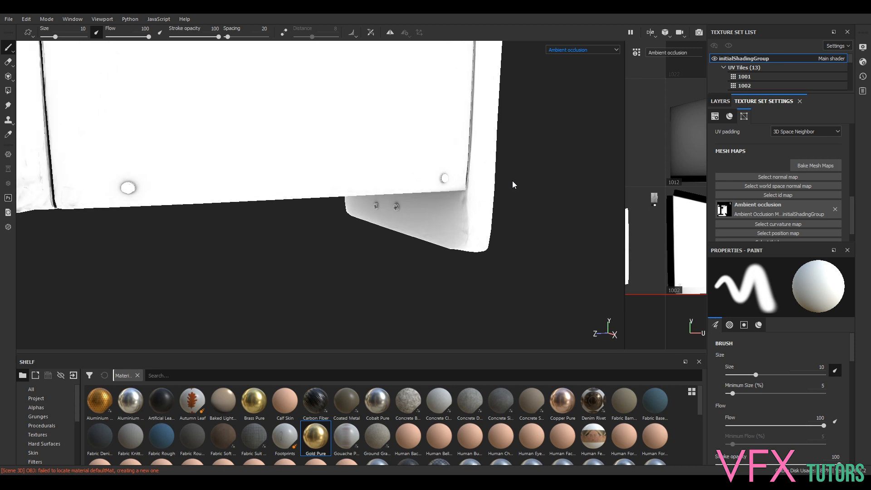
{"action": "left_click_drag", "start_coordinate": [523, 165], "coordinate": [546, 268], "text": "alt"}
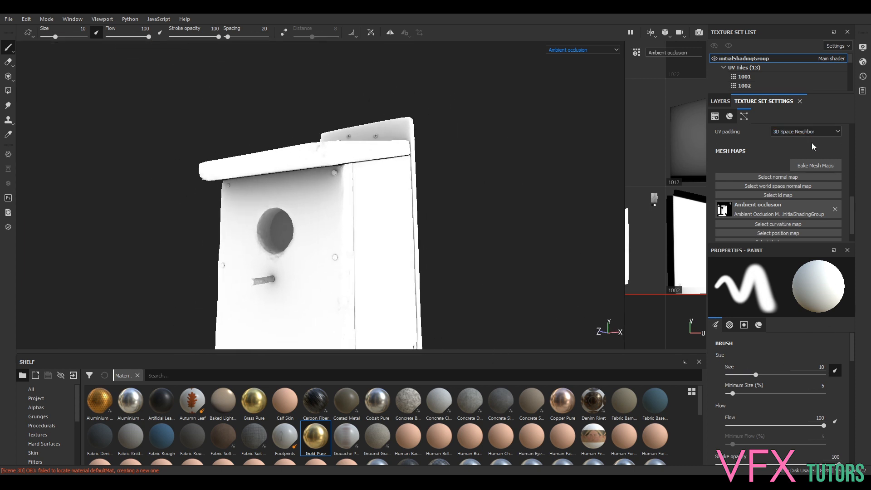
Bake the World space normal, ID, Curvature, Position and Thickness mesh maps without Ambient occlusion, and close the finished bake's progress window
{"action": "left_click", "coordinate": [815, 166]}
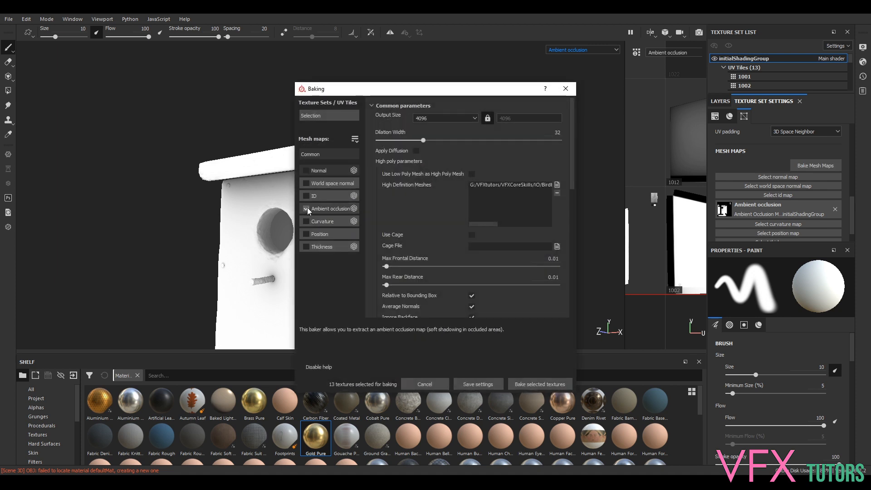
{"action": "left_click", "coordinate": [305, 196]}
{"action": "left_click", "coordinate": [306, 183]}
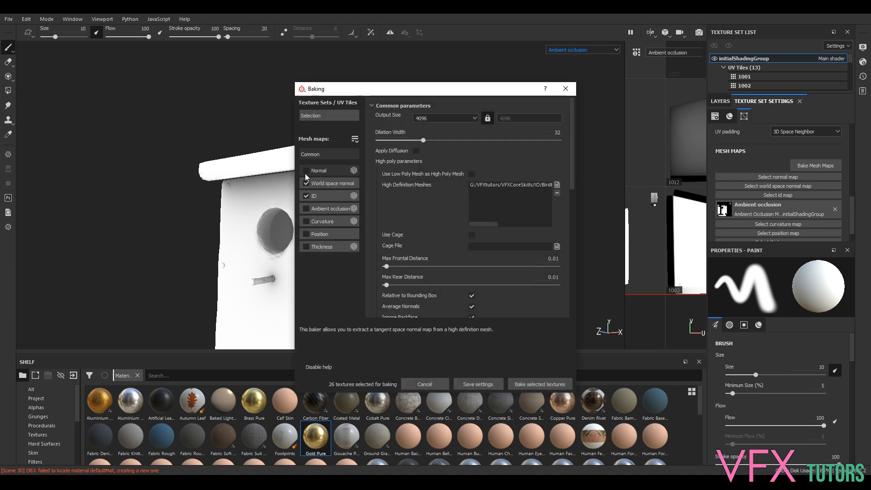
{"action": "left_click", "coordinate": [306, 221]}
{"action": "left_click", "coordinate": [306, 234]}
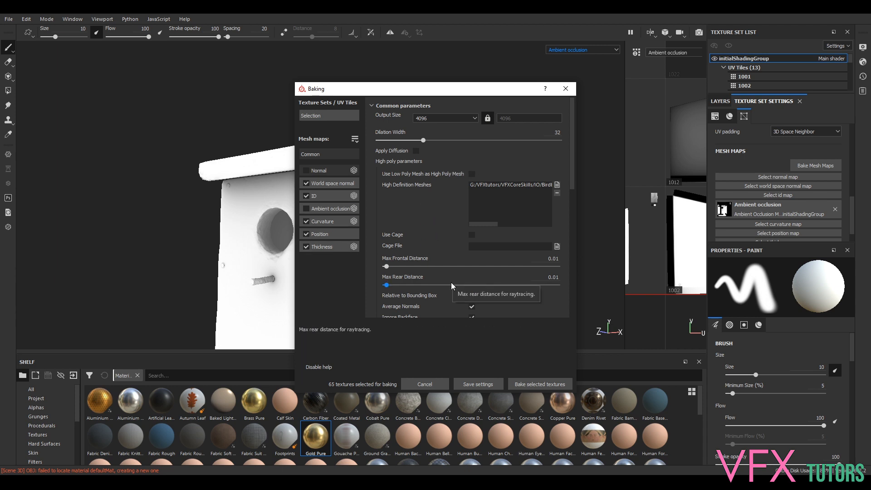
{"action": "left_click", "coordinate": [308, 210]}
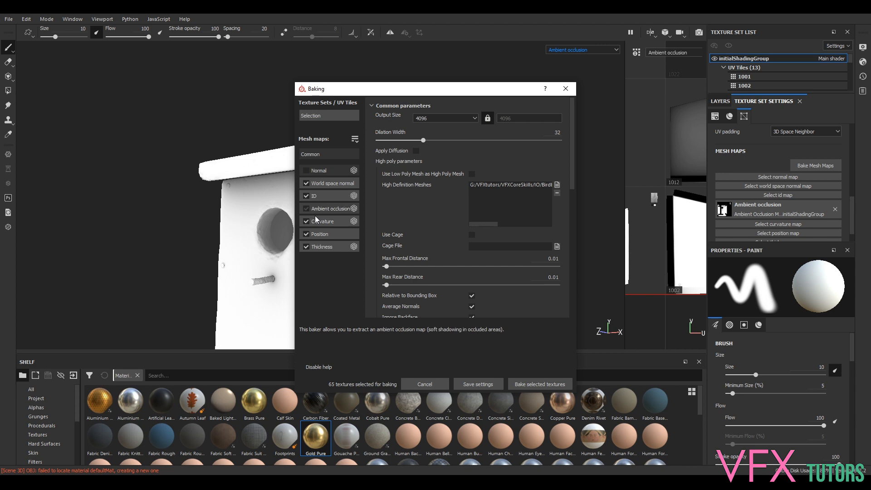
{"action": "left_click", "coordinate": [549, 384]}
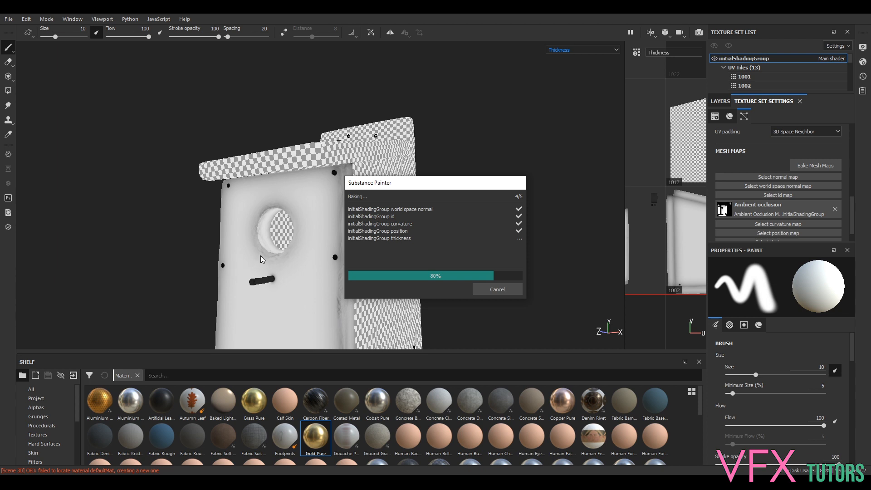
{"action": "mouse_move", "coordinate": [408, 185]}
{"action": "left_mouse_down"}
{"action": "mouse_move", "coordinate": [493, 158]}
{"action": "mouse_move", "coordinate": [495, 147]}
{"action": "left_mouse_up"}
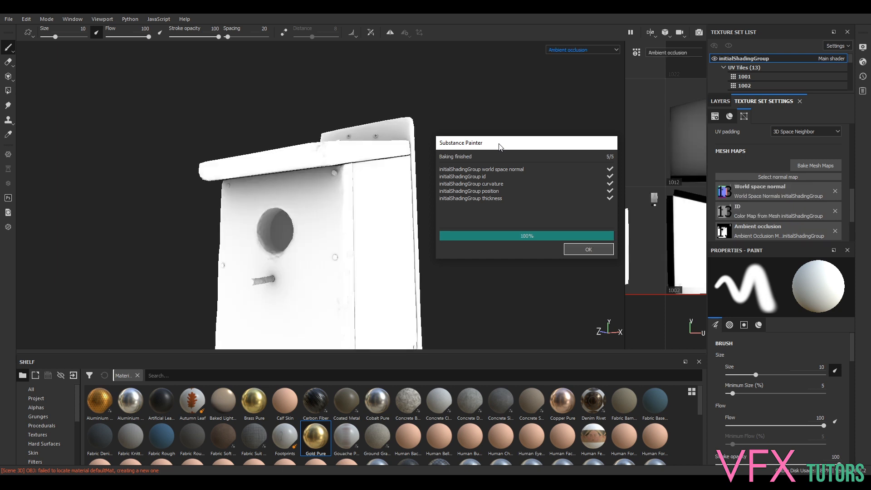
{"action": "left_click", "coordinate": [581, 248]}
Display the Normal and World space normal mesh maps on the birdbox and inspect the shading on its front, side and roof
{"action": "left_click_drag", "start_coordinate": [486, 194], "coordinate": [571, 124], "text": "alt"}
{"action": "left_click", "coordinate": [585, 51]}
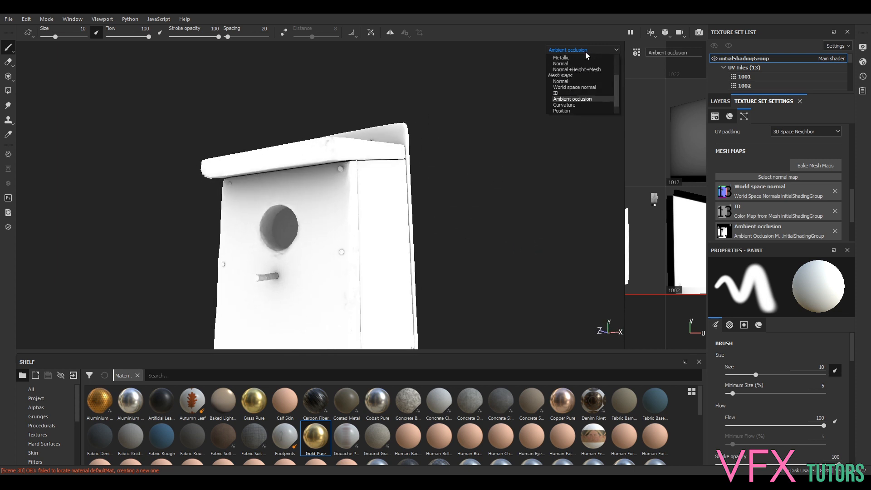
{"action": "left_click", "coordinate": [578, 83]}
{"action": "left_click_drag", "start_coordinate": [505, 181], "coordinate": [458, 222], "text": "alt"}
{"action": "left_click", "coordinate": [578, 50]}
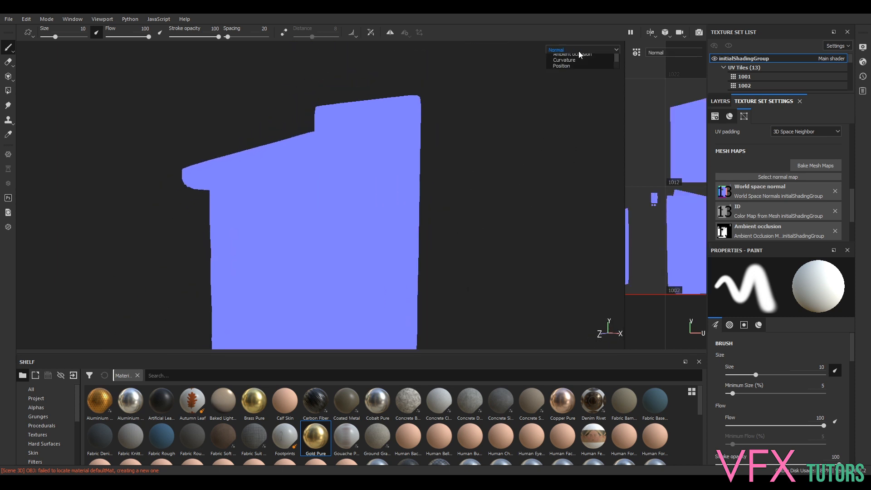
{"action": "left_click", "coordinate": [571, 88]}
{"action": "left_click_drag", "start_coordinate": [517, 188], "coordinate": [525, 246], "text": "alt"}
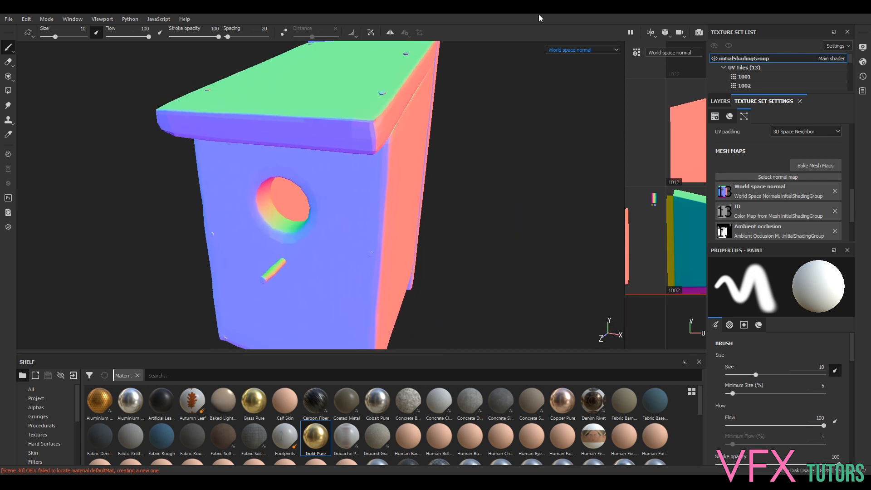
Display the ID and Curvature mesh maps and examine the curvature along the birdbox's edges, underside and front
{"action": "left_click", "coordinate": [561, 50]}
{"action": "left_click", "coordinate": [565, 94]}
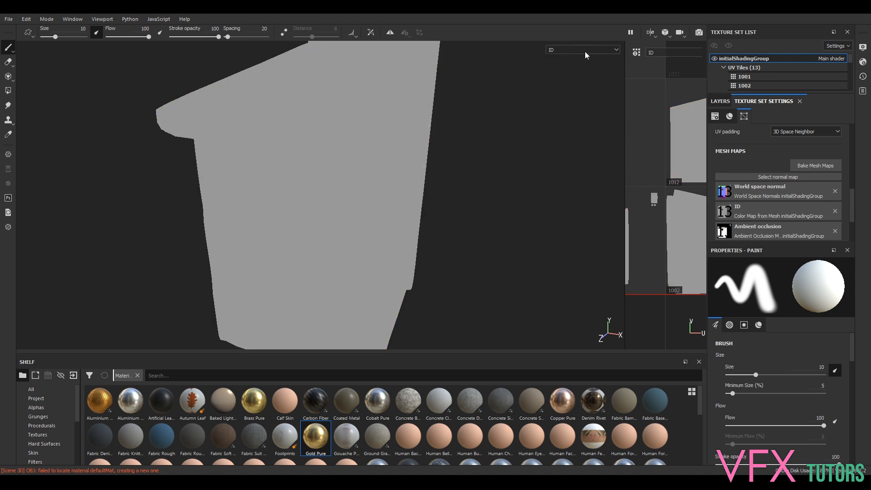
{"action": "left_click", "coordinate": [560, 49]}
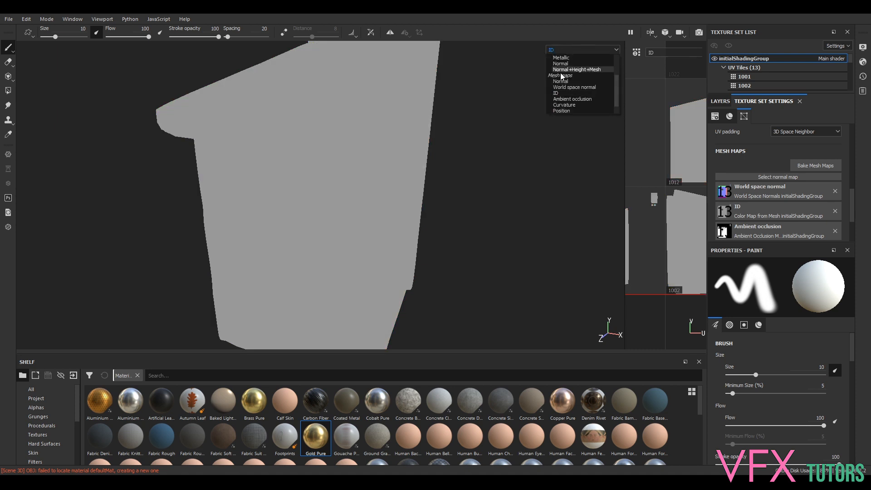
{"action": "left_click", "coordinate": [554, 111]}
{"action": "left_click_drag", "start_coordinate": [500, 167], "coordinate": [506, 115], "text": "alt"}
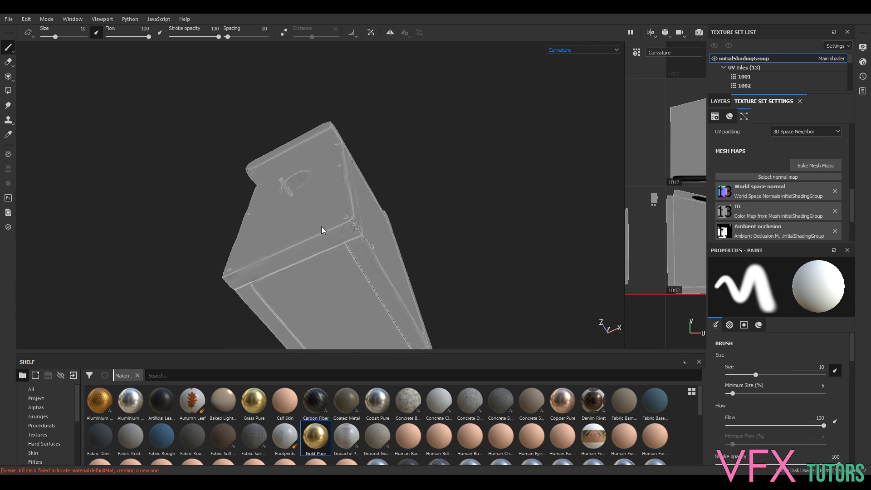
{"action": "left_click_drag", "start_coordinate": [494, 174], "coordinate": [488, 236], "text": "alt"}
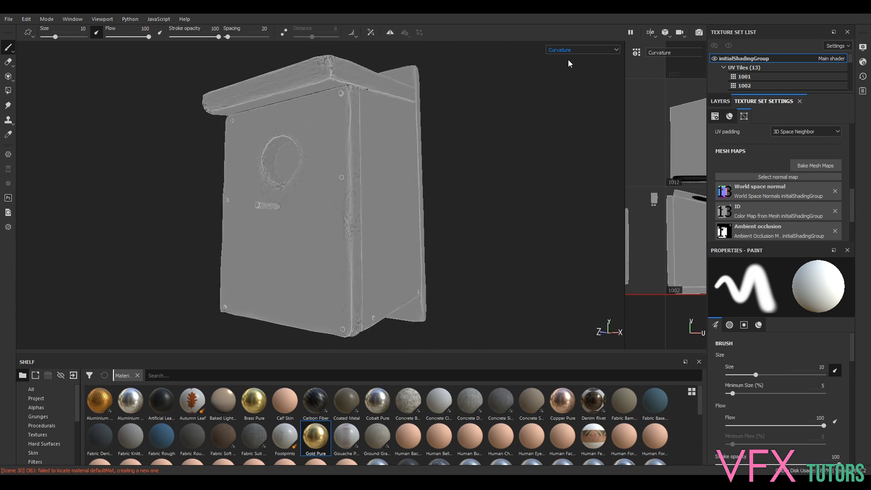
Inspect the Position mesh map on the birdbox and return the viewport to the Material display
{"action": "left_click", "coordinate": [569, 50]}
{"action": "left_click", "coordinate": [570, 110]}
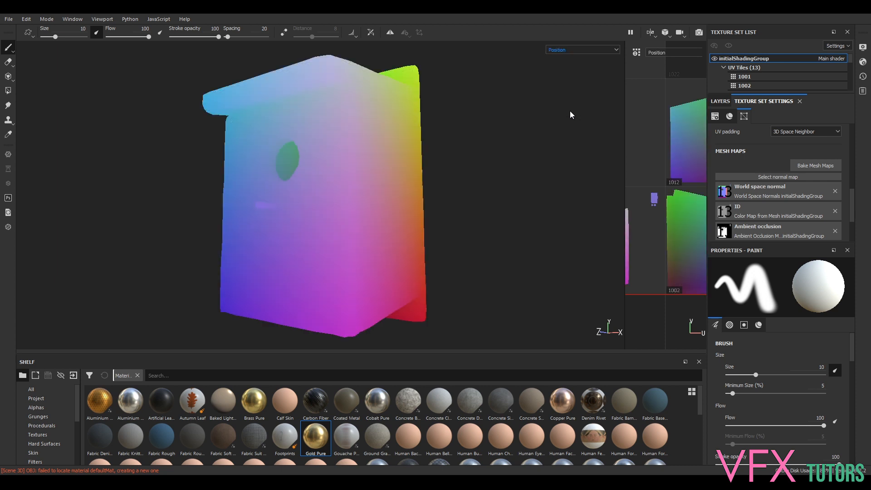
{"action": "left_click_drag", "start_coordinate": [468, 130], "coordinate": [474, 190], "text": "alt"}
{"action": "left_click", "coordinate": [573, 51]}
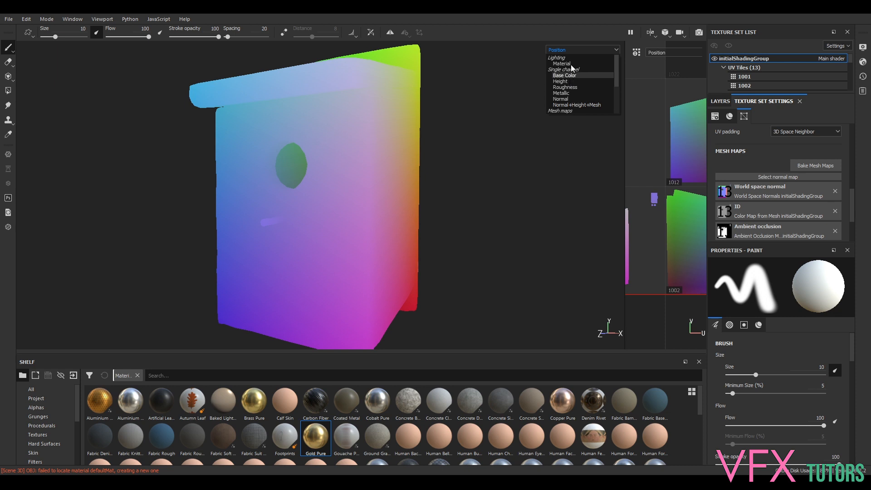
{"action": "left_click", "coordinate": [569, 64]}
{"action": "mouse_move", "coordinate": [476, 165]}
{"action": "left_mouse_down", "text": "alt"}
{"action": "mouse_move", "coordinate": [502, 162]}
{"action": "mouse_move", "coordinate": [453, 138]}
{"action": "mouse_move", "coordinate": [464, 169]}
{"action": "mouse_move", "coordinate": [453, 132]}
{"action": "left_mouse_up", "text": "alt"}
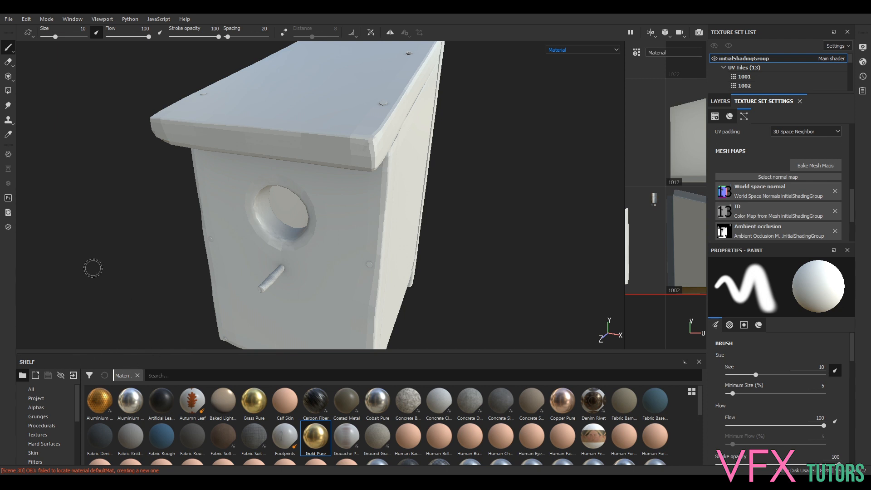
Start a resource import and add all the texture files from the Texture/Wood/wood_planks_dirt_4k_jpg folder
{"action": "left_click", "coordinate": [74, 376]}
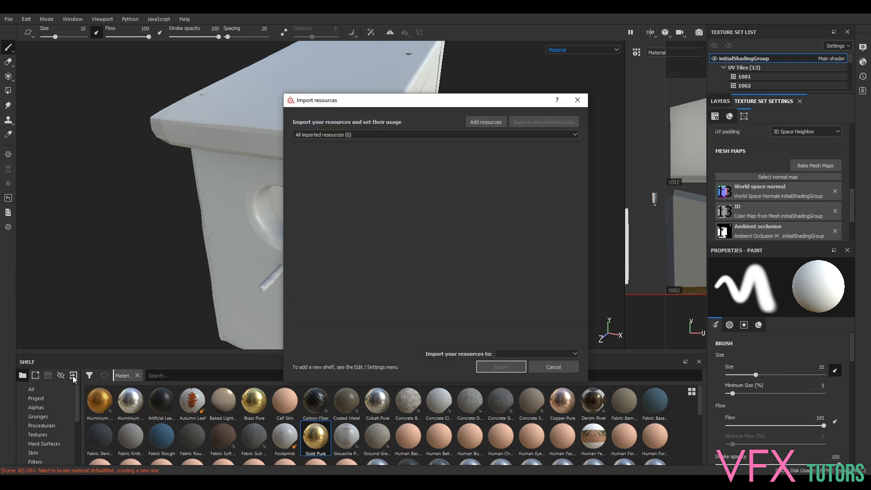
{"action": "left_click", "coordinate": [486, 122]}
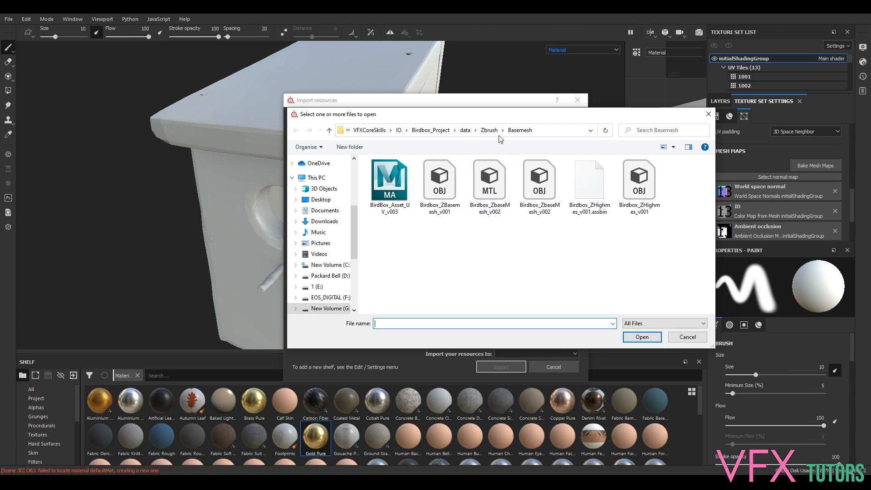
{"action": "left_click", "coordinate": [468, 132]}
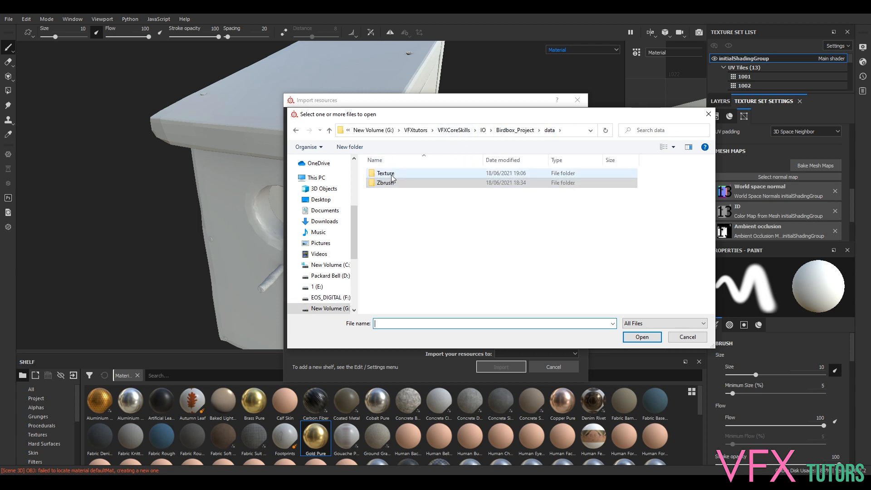
{"action": "double_click", "coordinate": [394, 175]}
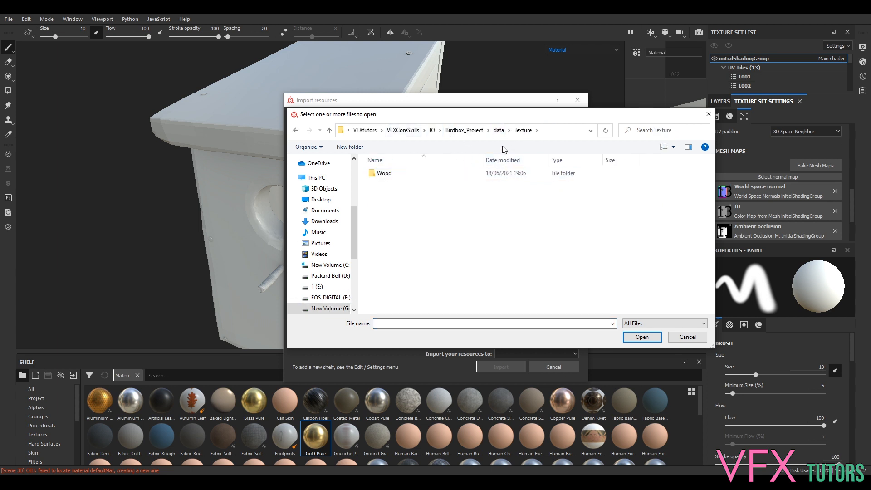
{"action": "double_click", "coordinate": [400, 173]}
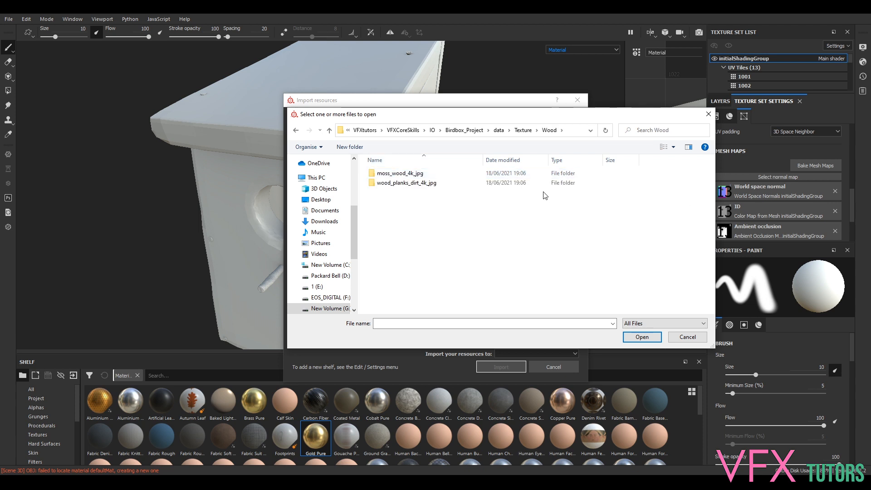
{"action": "double_click", "coordinate": [416, 183]}
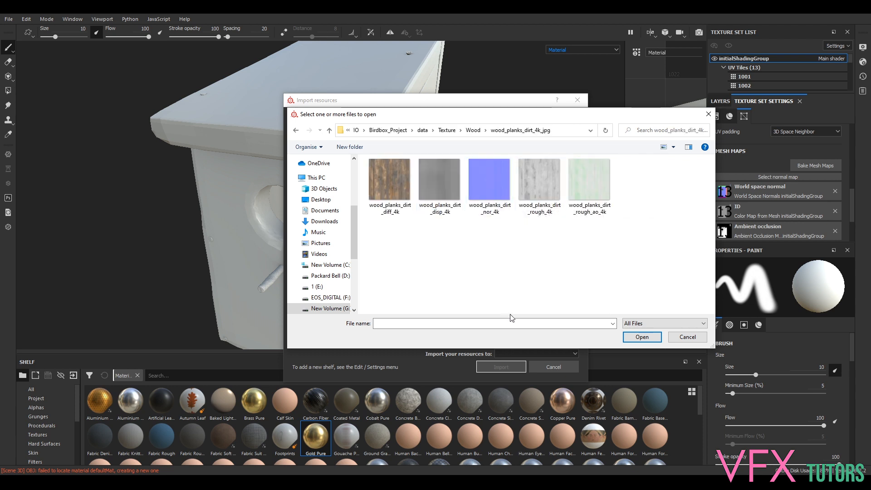
{"action": "mouse_move", "coordinate": [349, 244]}
{"action": "left_mouse_down"}
{"action": "mouse_move", "coordinate": [452, 238]}
{"action": "mouse_move", "coordinate": [332, 264]}
{"action": "mouse_move", "coordinate": [328, 312]}
{"action": "mouse_move", "coordinate": [330, 259]}
{"action": "mouse_move", "coordinate": [315, 268]}
{"action": "left_mouse_up"}
{"action": "mouse_move", "coordinate": [389, 247]}
{"action": "left_mouse_down"}
{"action": "mouse_move", "coordinate": [537, 216]}
{"action": "mouse_move", "coordinate": [617, 157]}
{"action": "left_mouse_up"}
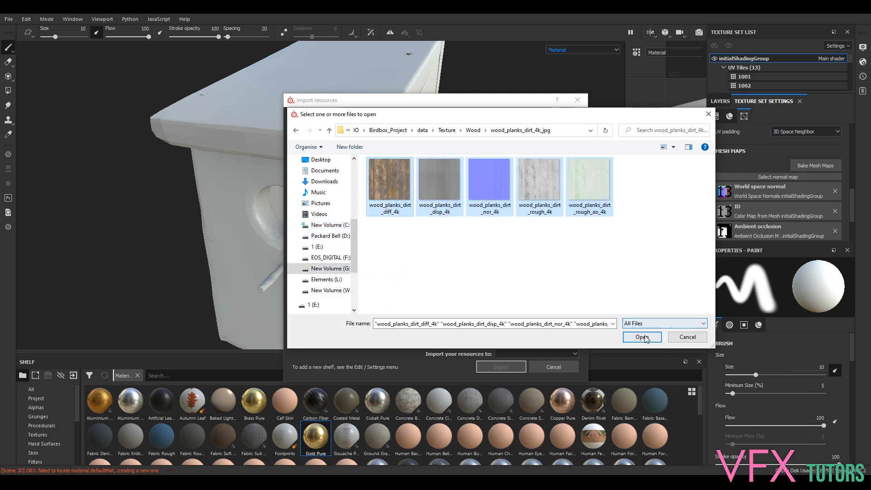
{"action": "left_click", "coordinate": [642, 337]}
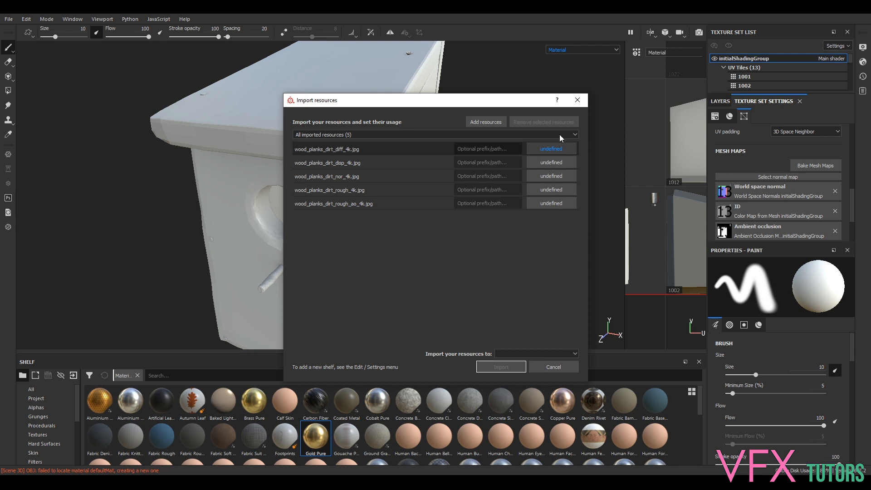
Add all the texture files from the moss_wood_4k_jpg folder to the resource import
{"action": "left_click", "coordinate": [483, 121]}
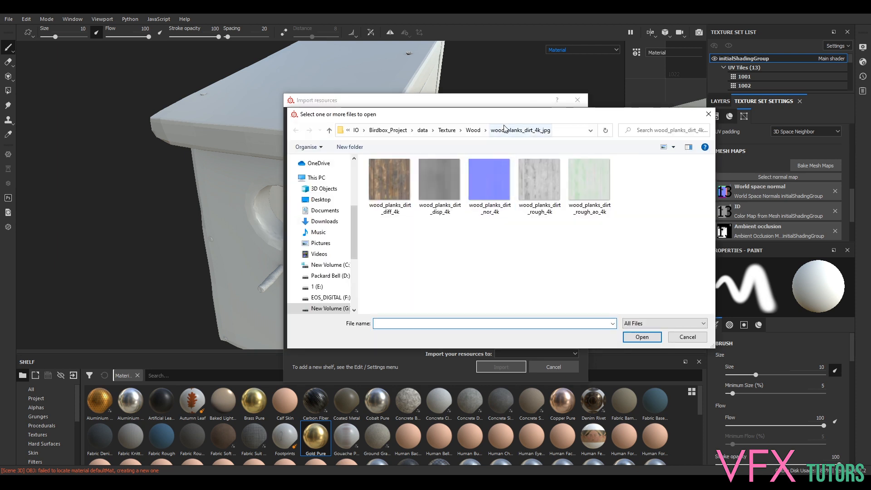
{"action": "left_click", "coordinate": [473, 129]}
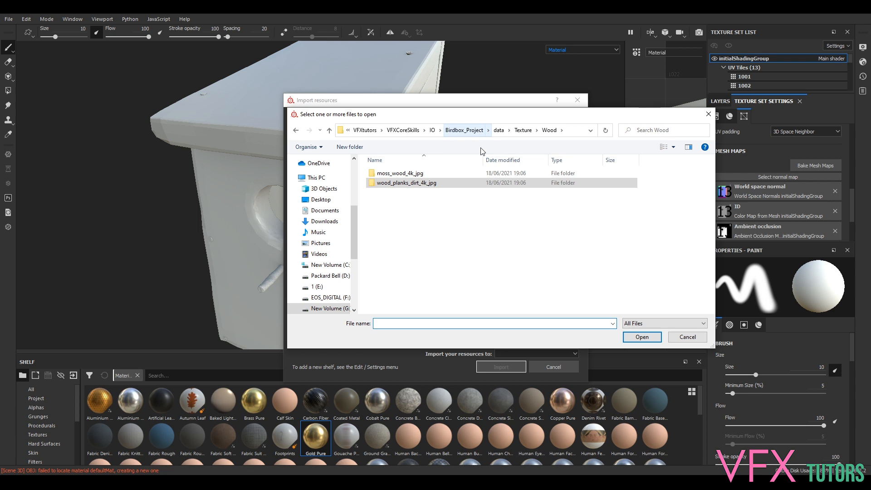
{"action": "double_click", "coordinate": [413, 175]}
{"action": "left_click_drag", "start_coordinate": [389, 231], "coordinate": [672, 202]}
{"action": "left_click", "coordinate": [646, 336]}
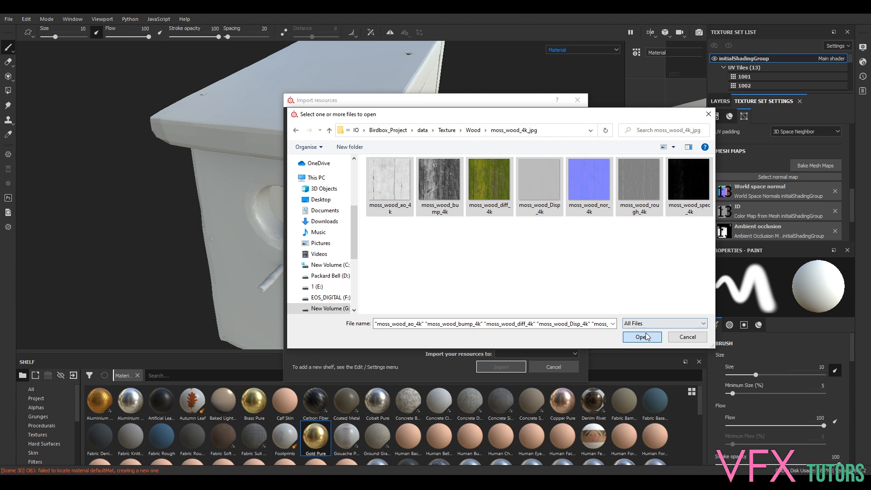
Set the usage of the moss_wood ao, bump and diff images to texture
{"action": "left_click", "coordinate": [567, 148]}
{"action": "left_click", "coordinate": [569, 149]}
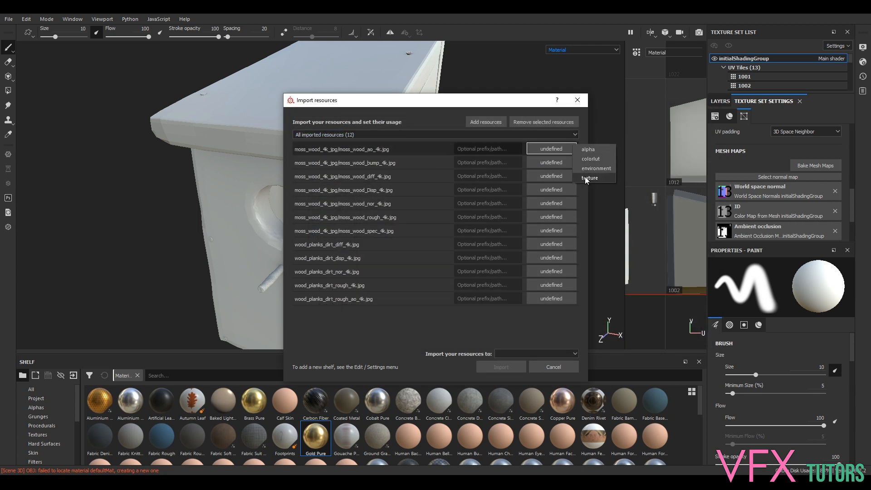
{"action": "left_click", "coordinate": [589, 178]}
{"action": "left_click", "coordinate": [564, 163]}
{"action": "left_click", "coordinate": [579, 198]}
{"action": "left_click", "coordinate": [563, 177]}
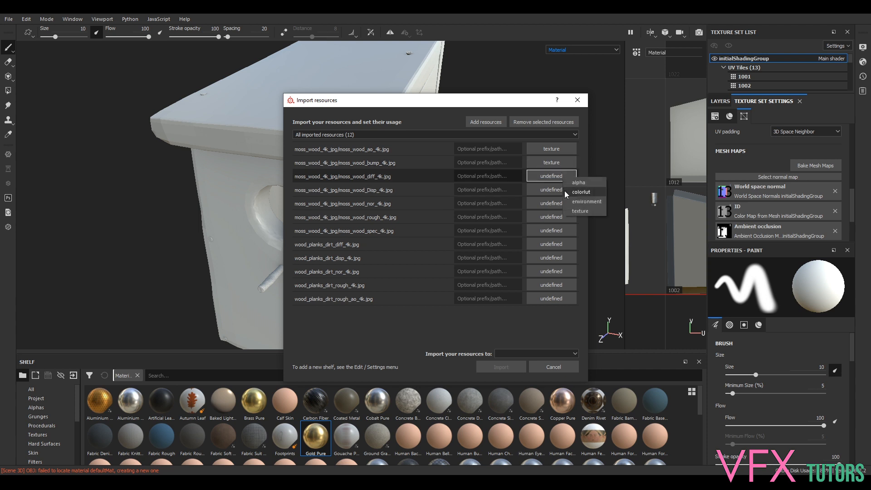
{"action": "left_click", "coordinate": [580, 211]}
Filter the import list to texture resources, and restore the full list of imported resources
{"action": "left_click", "coordinate": [568, 192]}
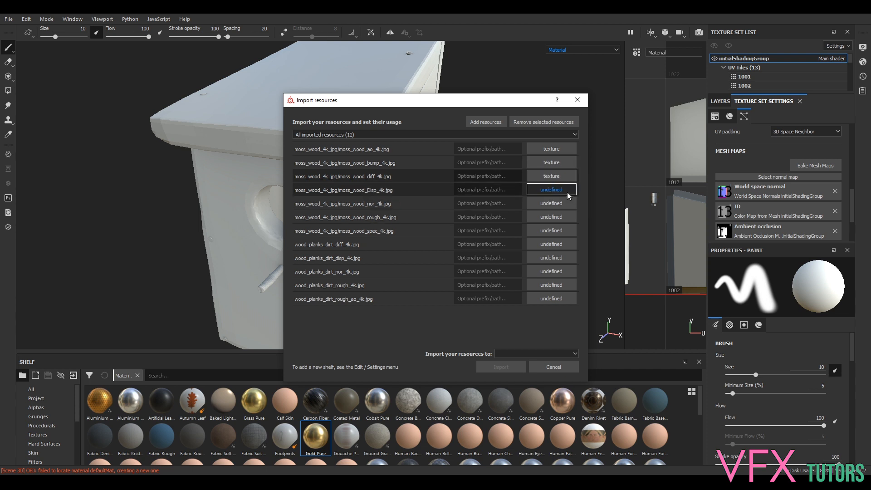
{"action": "left_click", "coordinate": [575, 134]}
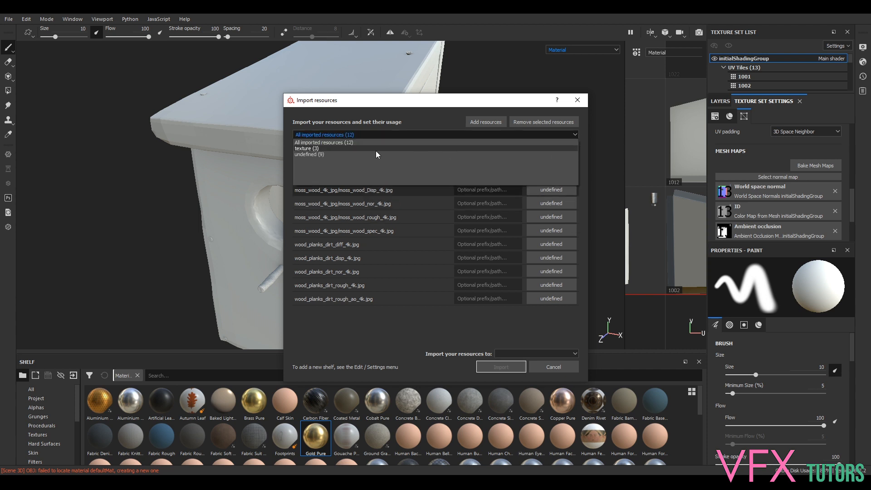
{"action": "left_click", "coordinate": [376, 150]}
{"action": "left_click", "coordinate": [573, 135]}
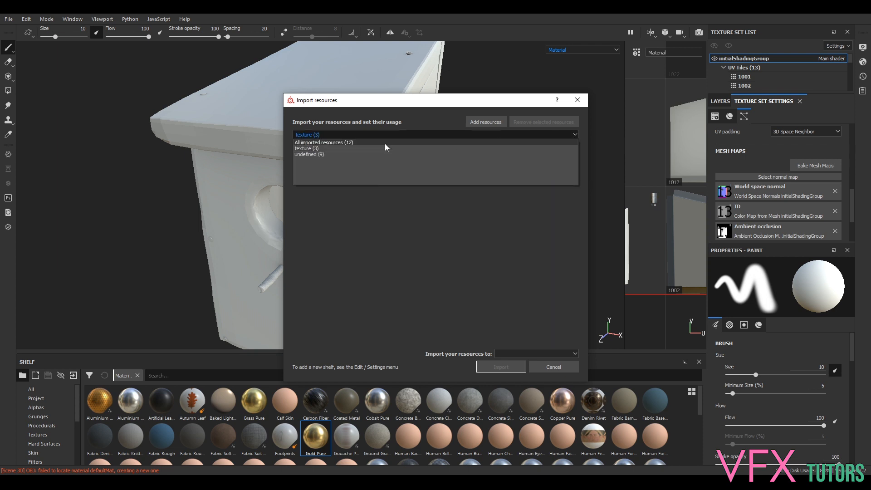
{"action": "left_click", "coordinate": [385, 142]}
Set the usage of the moss_wood Disp, nor, rough and spec images to texture
{"action": "left_click", "coordinate": [560, 189]}
{"action": "left_click", "coordinate": [583, 222]}
{"action": "left_click", "coordinate": [571, 203]}
{"action": "left_click", "coordinate": [575, 239]}
{"action": "left_click", "coordinate": [562, 217]}
{"action": "left_click", "coordinate": [575, 253]}
{"action": "left_click", "coordinate": [565, 231]}
{"action": "left_click", "coordinate": [579, 264]}
Set the usage of the wood_planks_dirt diff, disp, nor, rough and rough_ao images to texture
{"action": "left_click", "coordinate": [558, 244]}
{"action": "left_click", "coordinate": [574, 279]}
{"action": "left_click", "coordinate": [564, 258]}
{"action": "left_click", "coordinate": [581, 290]}
{"action": "left_click", "coordinate": [558, 272]}
{"action": "left_click", "coordinate": [579, 302]}
{"action": "left_click", "coordinate": [554, 286]}
{"action": "left_click", "coordinate": [553, 287]}
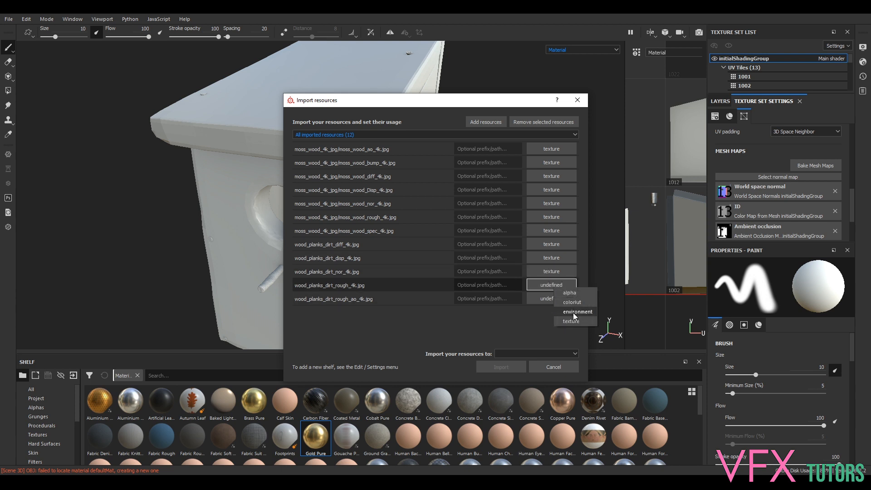
{"action": "left_click", "coordinate": [557, 301]}
{"action": "left_click", "coordinate": [570, 334]}
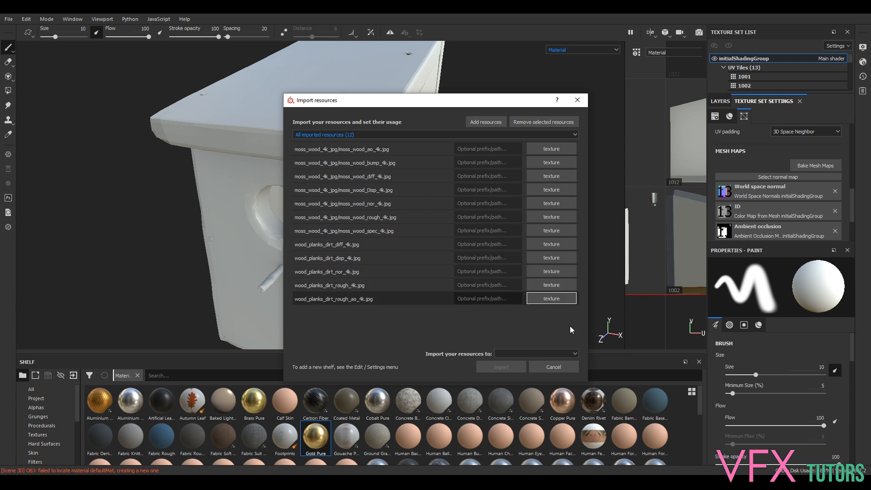
Import the twelve moss_wood and wood_planks_dirt textures into the current session
{"action": "left_click", "coordinate": [575, 354]}
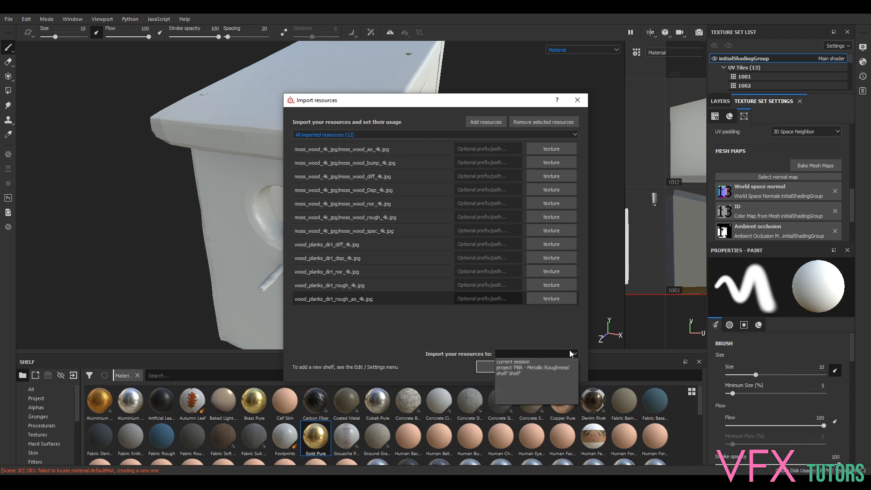
{"action": "left_click", "coordinate": [518, 362]}
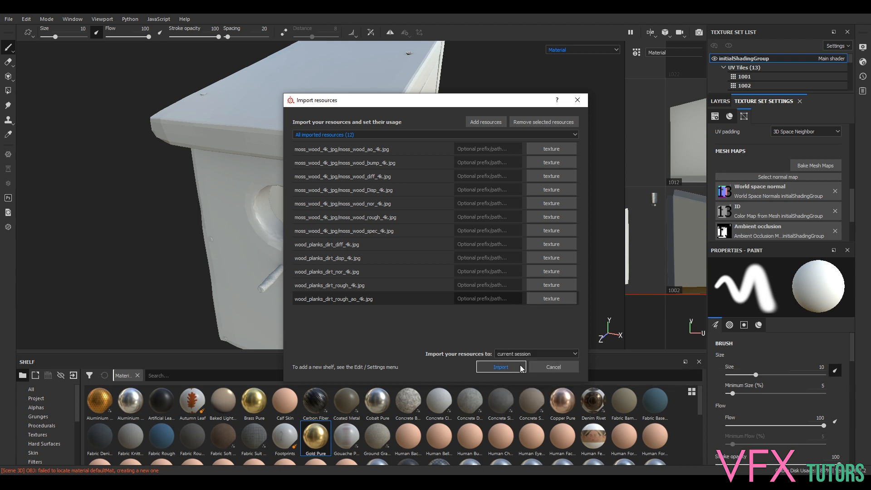
{"action": "left_click", "coordinate": [505, 370]}
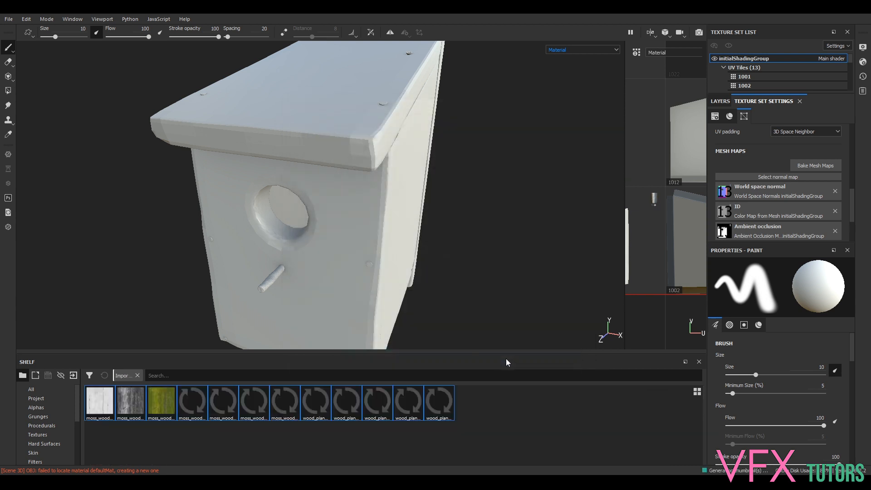
Paint freehand test strokes across the birdbox's front and side on Layer 1
{"action": "left_click_drag", "start_coordinate": [511, 297], "coordinate": [527, 256], "text": "alt"}
{"action": "left_click", "coordinate": [720, 101]}
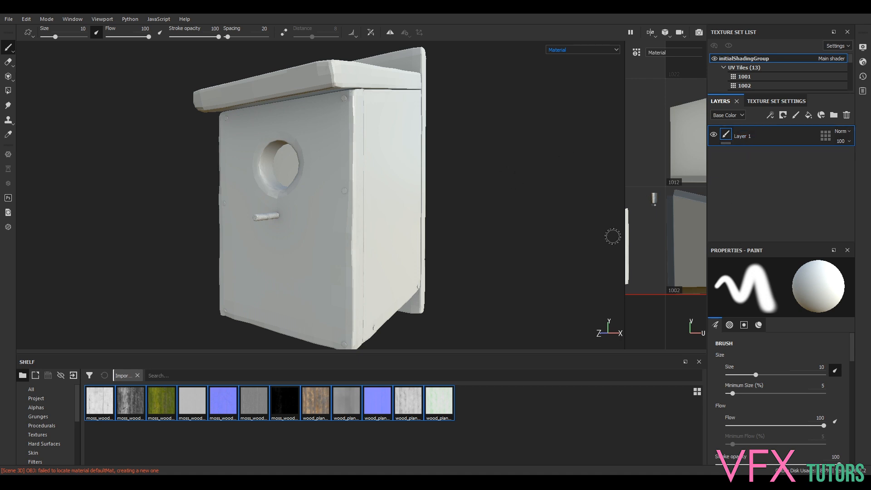
{"action": "mouse_move", "coordinate": [341, 193]}
{"action": "left_mouse_down"}
{"action": "mouse_move", "coordinate": [384, 194]}
{"action": "mouse_move", "coordinate": [268, 245]}
{"action": "mouse_move", "coordinate": [390, 132]}
{"action": "mouse_move", "coordinate": [254, 213]}
{"action": "mouse_move", "coordinate": [293, 176]}
{"action": "left_mouse_up"}
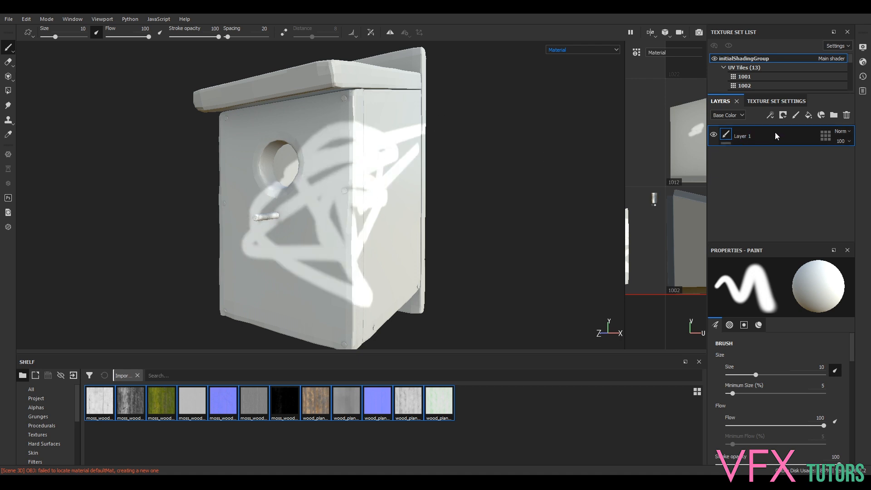
{"action": "scroll", "coordinate": [523, 182], "scroll_direction": "up", "scroll_amount": 3}
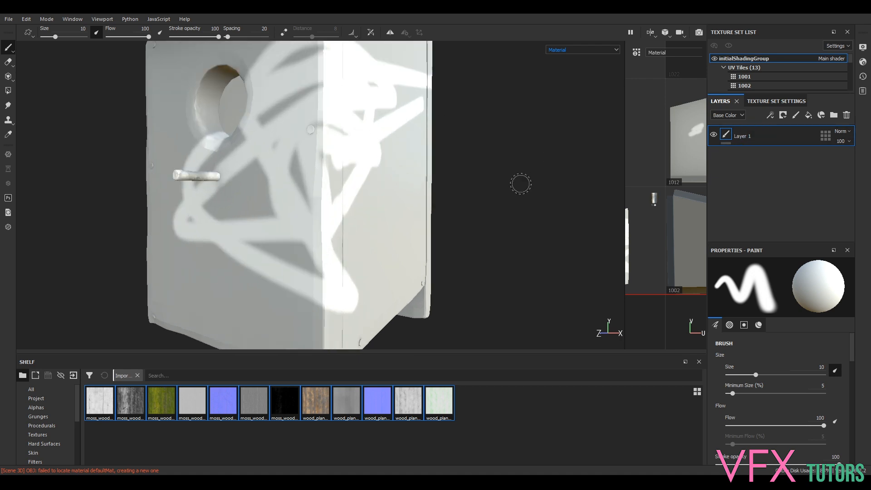
{"action": "mouse_move", "coordinate": [574, 182]}
{"action": "left_mouse_down", "text": "alt"}
{"action": "mouse_move", "coordinate": [504, 196]}
{"action": "mouse_move", "coordinate": [523, 195]}
{"action": "left_mouse_up", "text": "alt"}
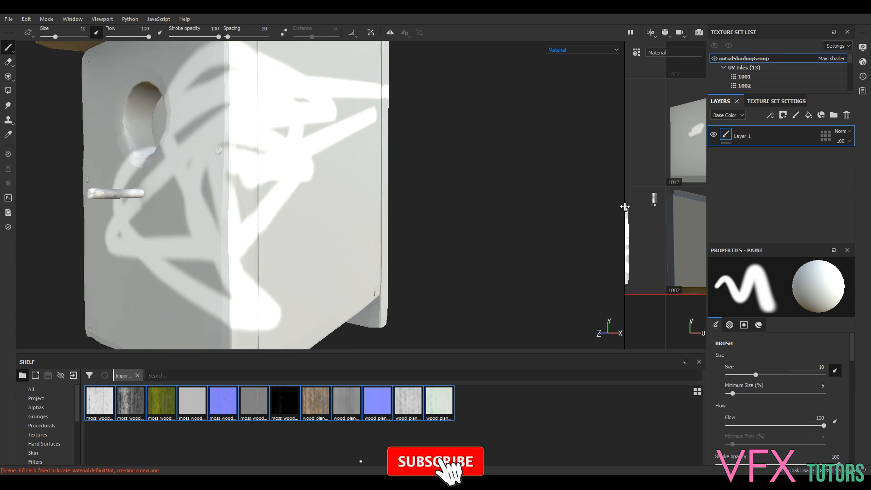
Enlarge the 2D view and paint test strokes on UV tiles 1001 and 1002 and the birdbox's front
{"action": "left_click_drag", "start_coordinate": [627, 209], "coordinate": [377, 207]}
{"action": "scroll", "coordinate": [600, 197], "scroll_direction": "down", "scroll_amount": 2}
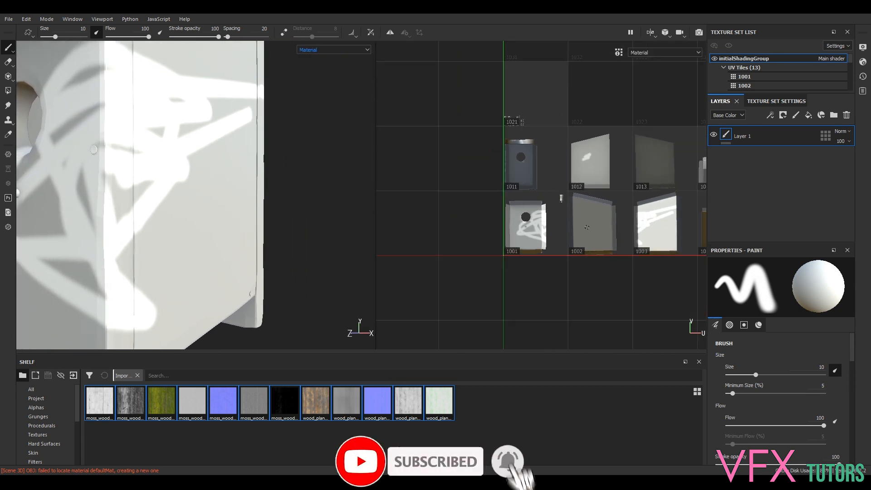
{"action": "mouse_move", "coordinate": [314, 194]}
{"action": "left_mouse_down", "text": "alt"}
{"action": "mouse_move", "coordinate": [317, 240]}
{"action": "mouse_move", "coordinate": [311, 196]}
{"action": "mouse_move", "coordinate": [296, 231]}
{"action": "mouse_move", "coordinate": [364, 198]}
{"action": "left_mouse_up", "text": "alt"}
{"action": "mouse_move", "coordinate": [513, 240]}
{"action": "left_mouse_down"}
{"action": "mouse_move", "coordinate": [529, 244]}
{"action": "mouse_move", "coordinate": [538, 213]}
{"action": "left_mouse_up"}
{"action": "mouse_move", "coordinate": [136, 159]}
{"action": "left_mouse_down"}
{"action": "mouse_move", "coordinate": [113, 162]}
{"action": "mouse_move", "coordinate": [184, 166]}
{"action": "left_mouse_up"}
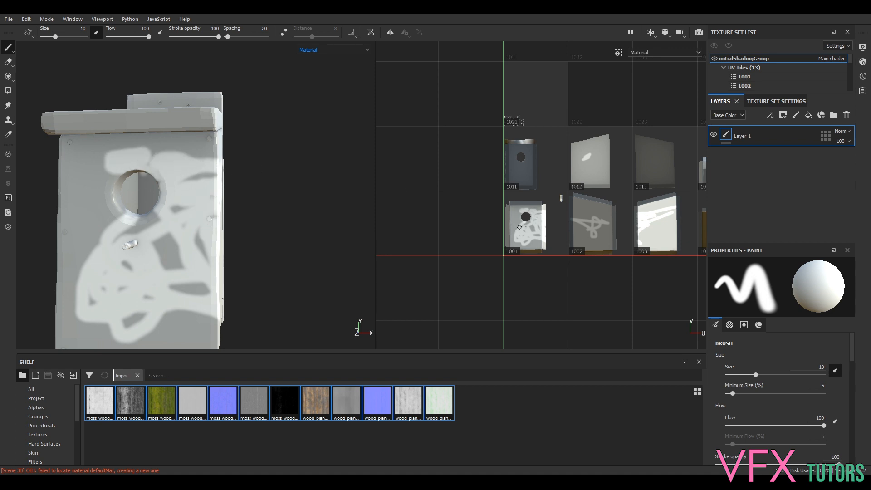
Undo all the test strokes on the birdbox
{"action": "key", "text": "ctrl+z"}
{"action": "key", "text": "ctrl+z"}
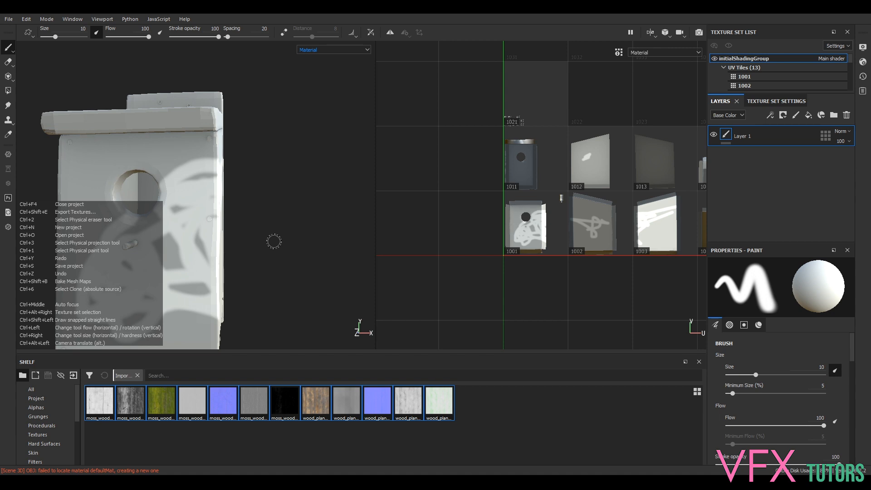
{"action": "key", "text": "ctrl+z"}
{"action": "mouse_move", "coordinate": [272, 246]}
{"action": "left_mouse_down", "text": "alt"}
{"action": "mouse_move", "coordinate": [342, 216]}
{"action": "mouse_move", "coordinate": [254, 223]}
{"action": "left_mouse_up", "text": "alt"}
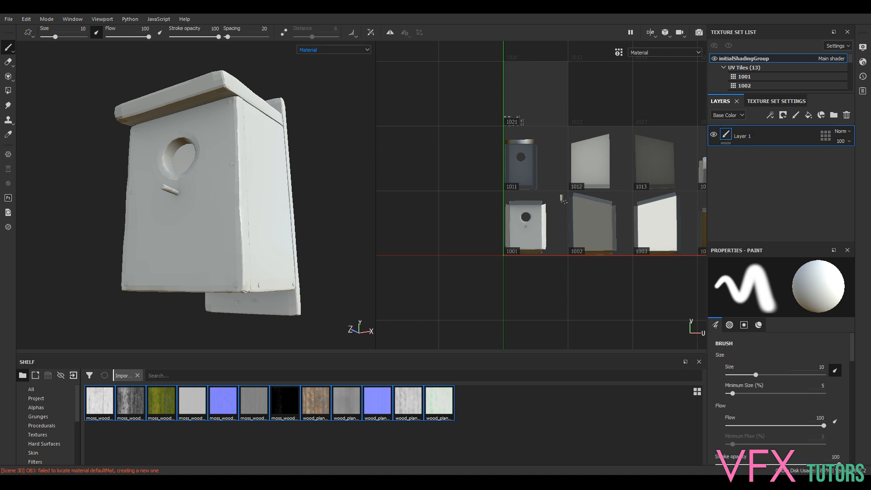
Rename Layer 1 as WoodBase
{"action": "scroll", "coordinate": [548, 214], "scroll_direction": "up", "scroll_amount": 2}
{"action": "scroll", "coordinate": [494, 247], "scroll_direction": "up", "scroll_amount": 2}
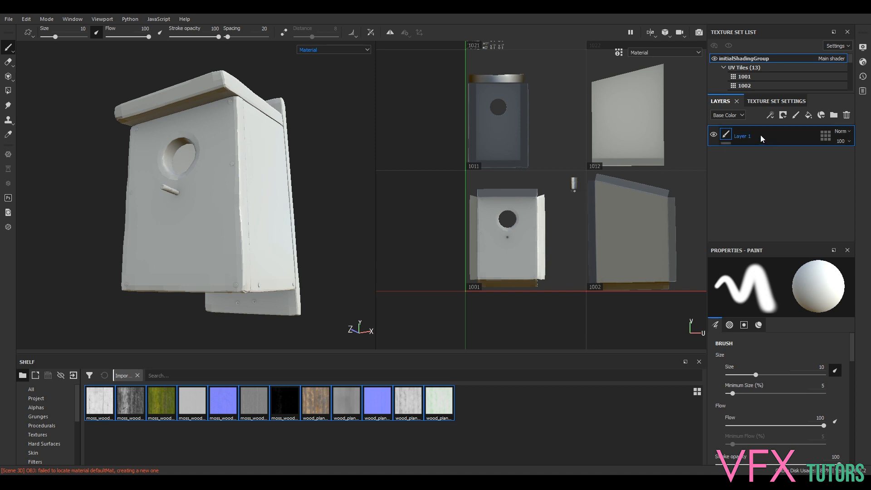
{"action": "double_click", "coordinate": [743, 137]}
{"action": "type", "text": "WoodBase"}
{"action": "key", "text": "Return"}
Add a fill effect to the WoodBase layer
{"action": "right_click", "coordinate": [745, 136]}
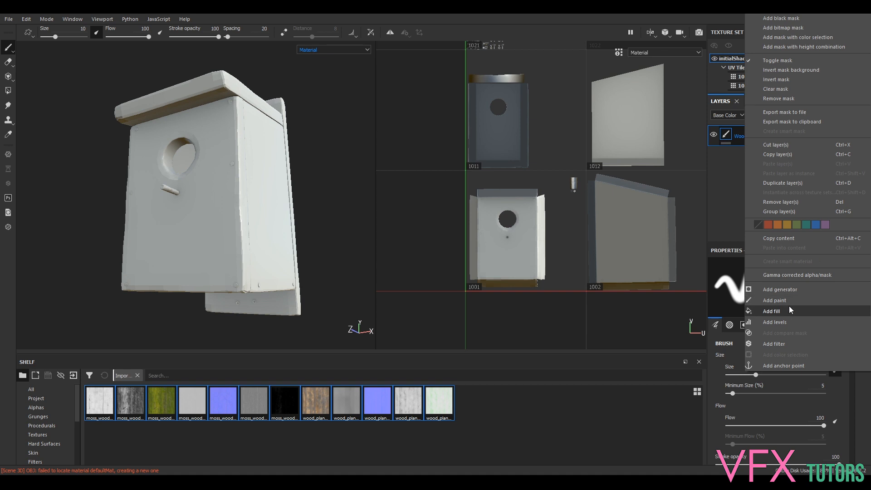
{"action": "left_click", "coordinate": [713, 151]}
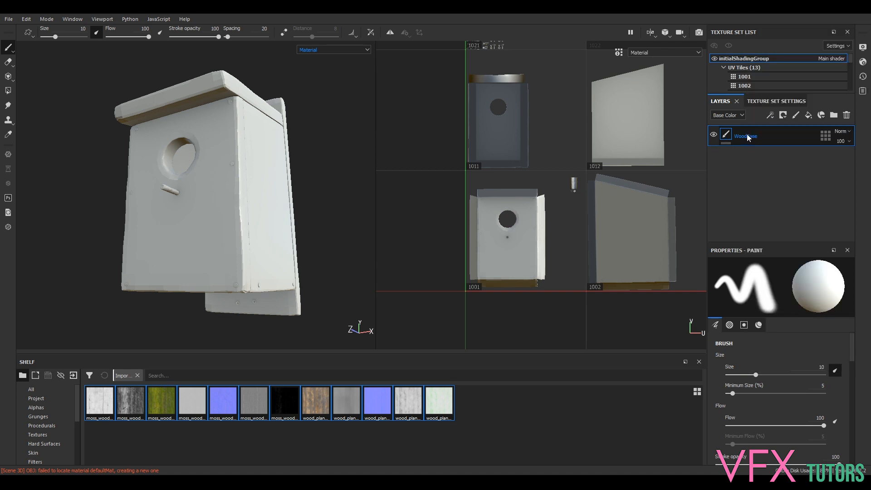
{"action": "left_click", "coordinate": [726, 136]}
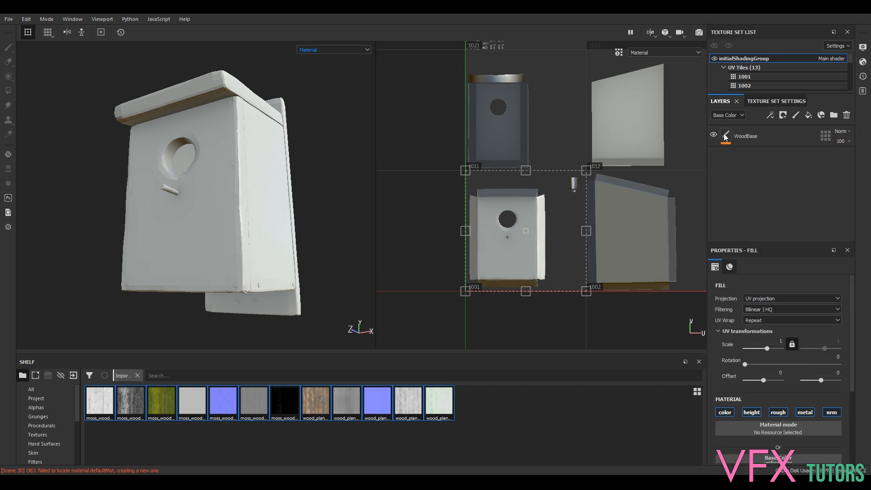
{"action": "right_click", "coordinate": [743, 135]}
{"action": "left_click", "coordinate": [739, 135]}
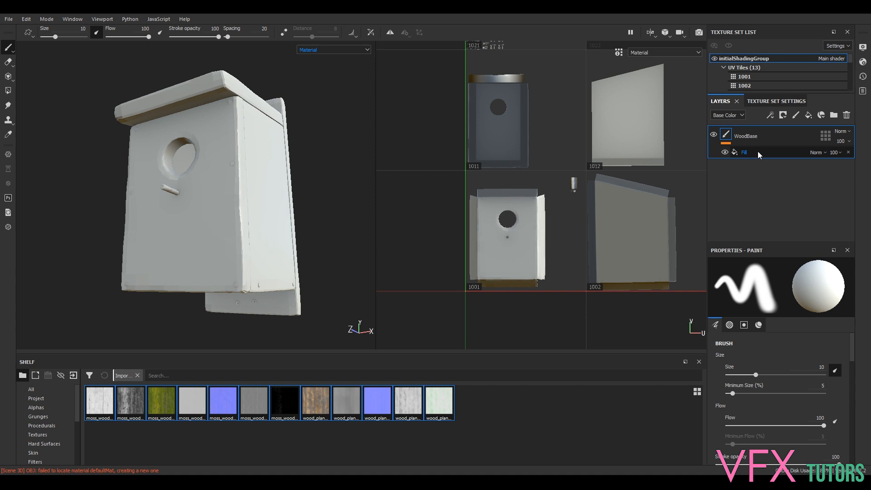
Set the texture size of the initialShadingGroup texture set to 2048
{"action": "left_click_drag", "start_coordinate": [377, 218], "coordinate": [614, 218]}
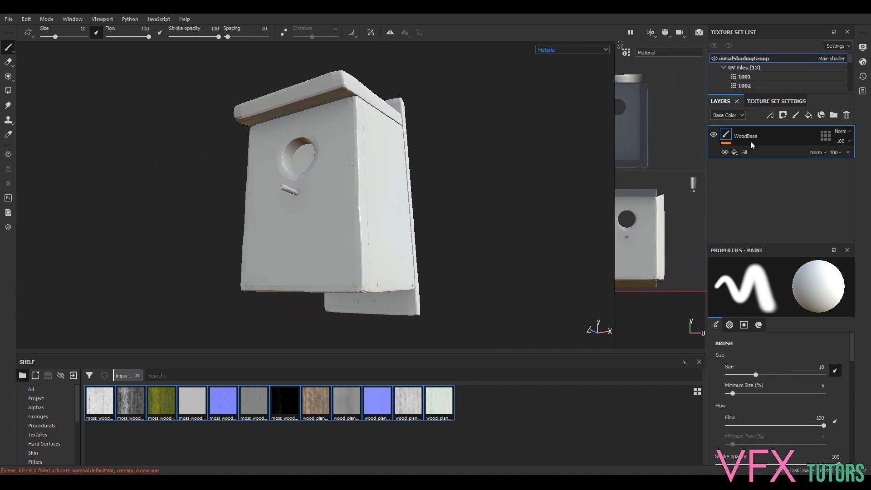
{"action": "left_click", "coordinate": [776, 101]}
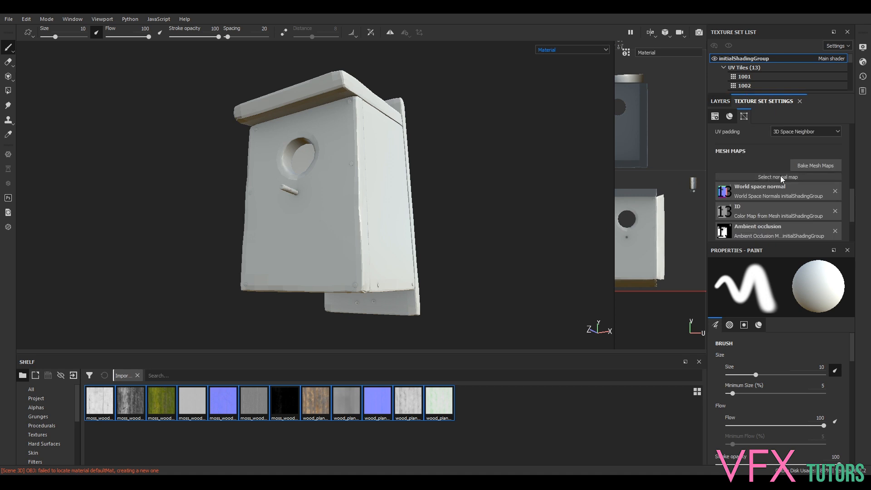
{"action": "scroll", "coordinate": [767, 167], "scroll_direction": "up", "scroll_amount": 3}
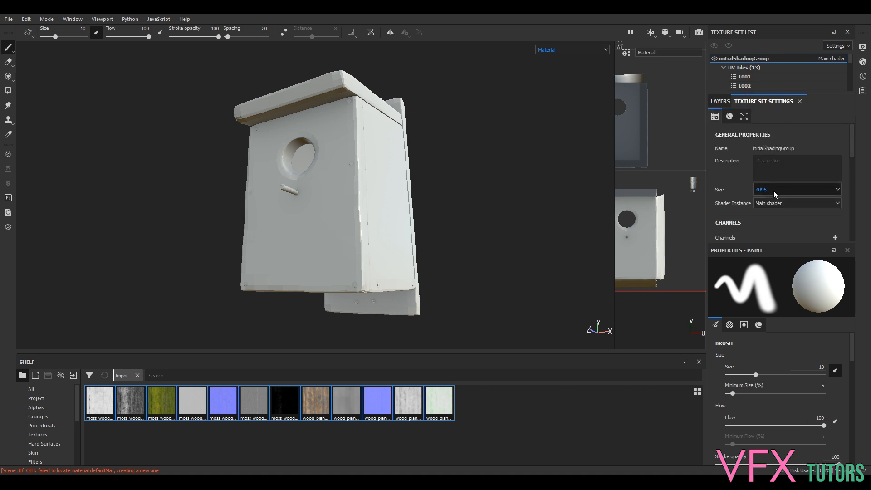
{"action": "left_click", "coordinate": [773, 189]}
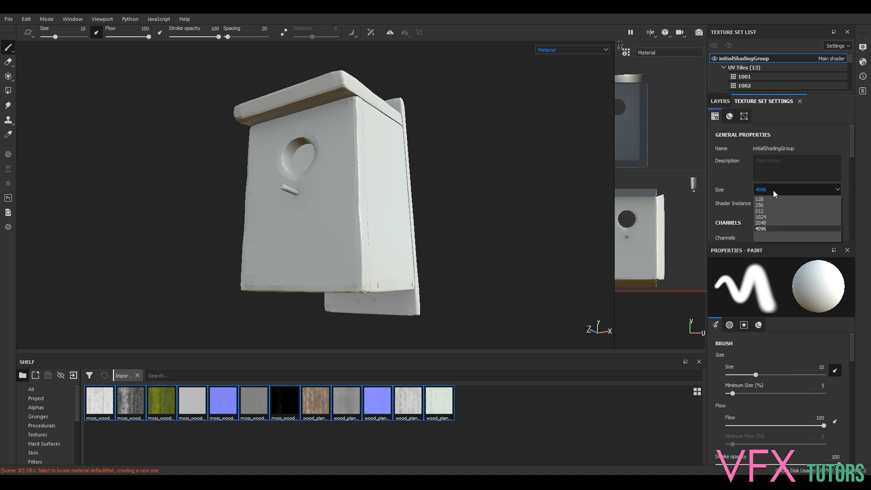
{"action": "left_click", "coordinate": [770, 222]}
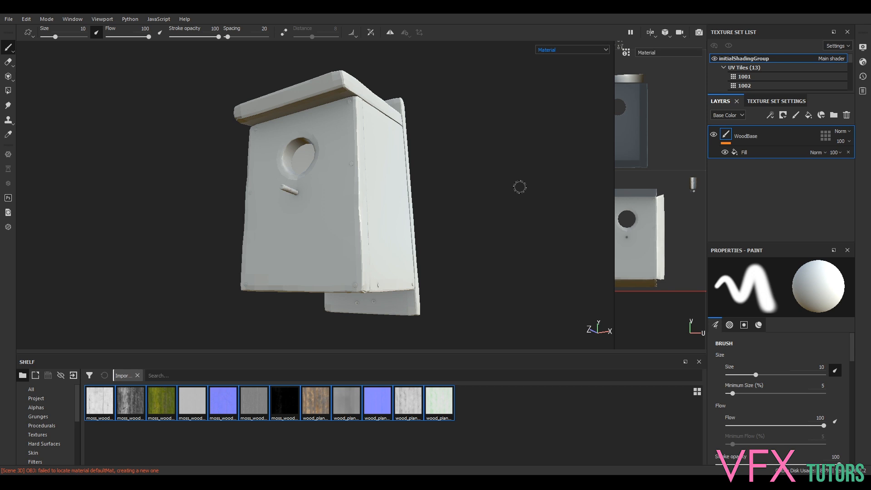
Assign the wood_planks_dirt_diff_4k texture to the base color of the WoodBase layer's fill
{"action": "left_click_drag", "start_coordinate": [503, 160], "coordinate": [483, 170], "text": "alt"}
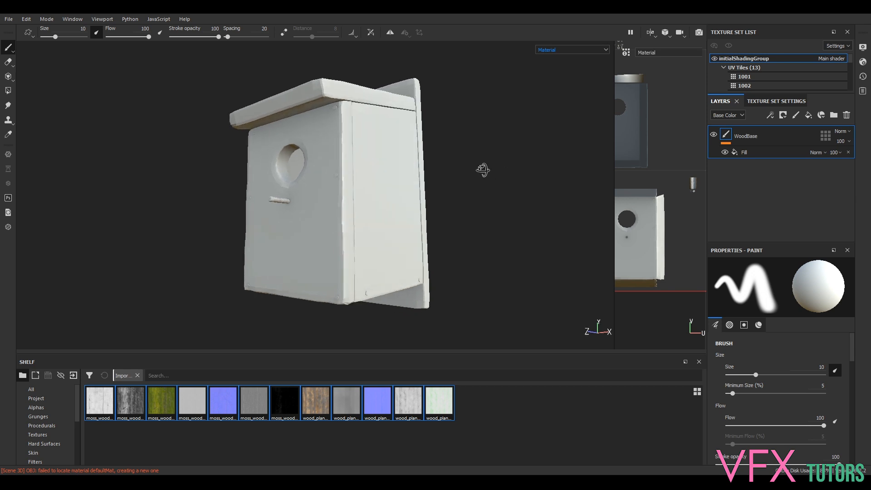
{"action": "left_click", "coordinate": [748, 154]}
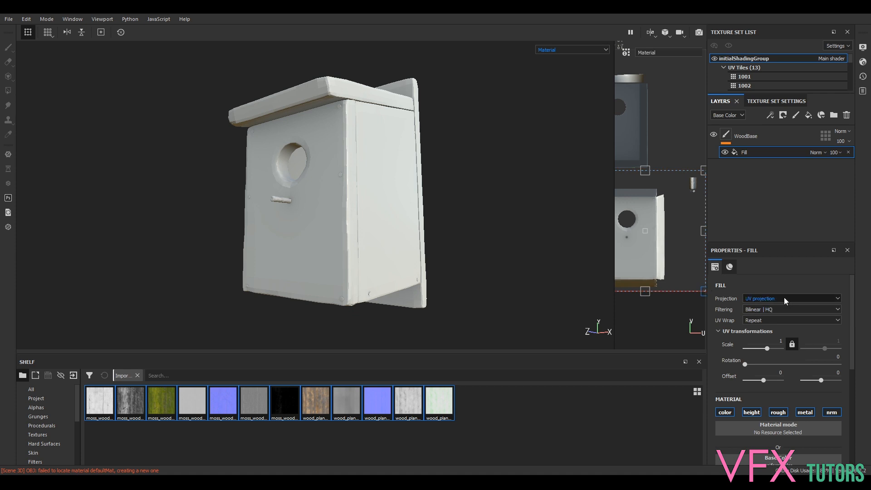
{"action": "left_click_drag", "start_coordinate": [851, 319], "coordinate": [861, 398]}
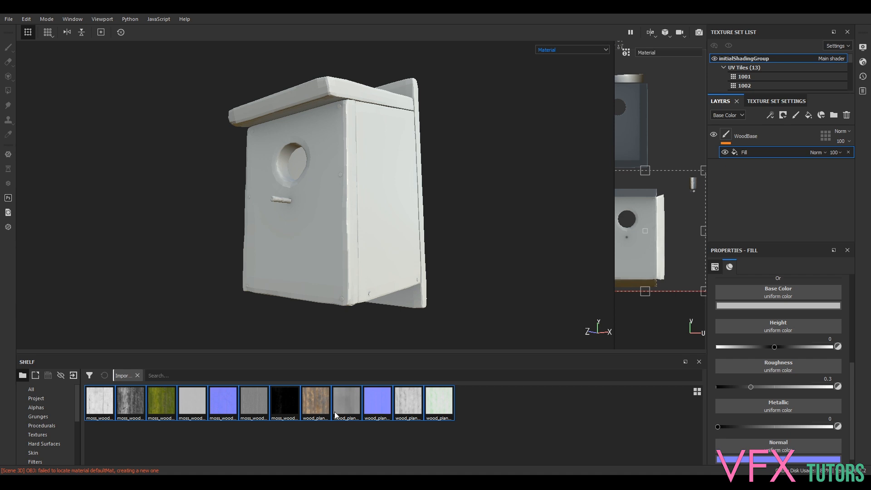
{"action": "left_click_drag", "start_coordinate": [315, 409], "coordinate": [754, 287]}
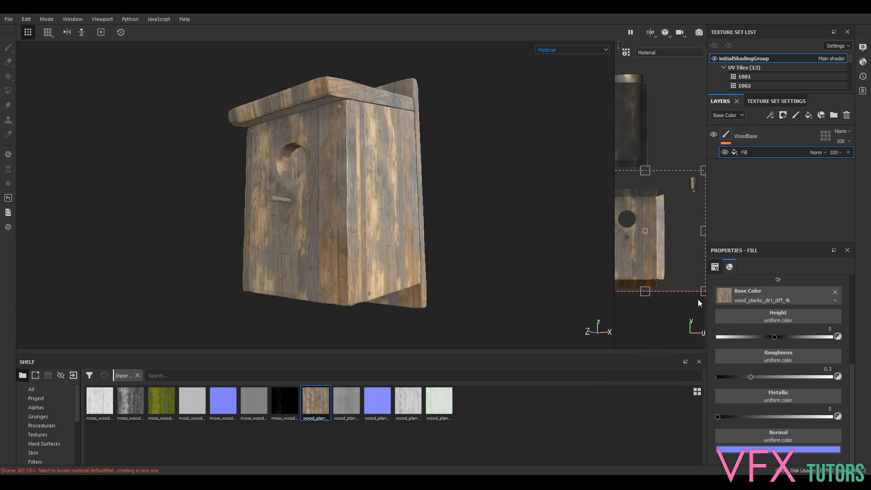
Set the UV scale of the WoodBase fill to 0.35
{"action": "left_click_drag", "start_coordinate": [486, 254], "coordinate": [558, 247], "text": "alt"}
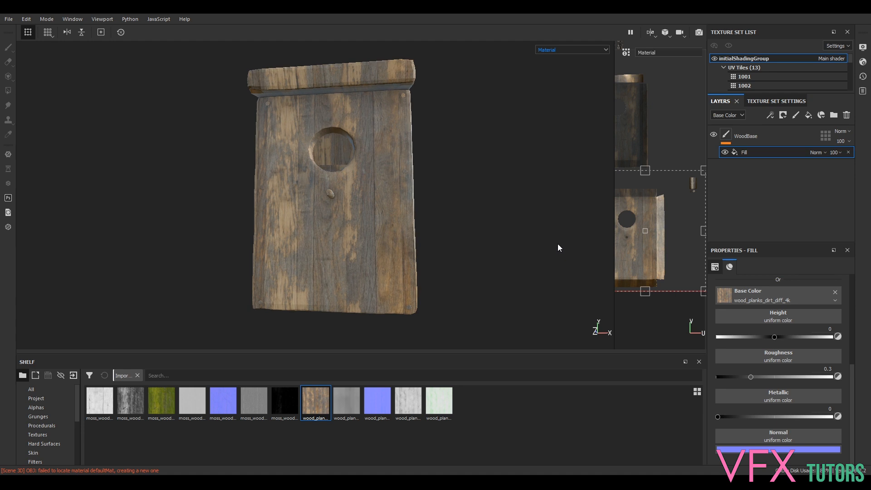
{"action": "left_click_drag", "start_coordinate": [531, 210], "coordinate": [456, 193], "text": "alt"}
{"action": "left_click_drag", "start_coordinate": [346, 155], "coordinate": [482, 148], "text": "alt"}
{"action": "left_click_drag", "start_coordinate": [490, 192], "coordinate": [472, 210], "text": "alt"}
{"action": "right_click_drag", "start_coordinate": [470, 210], "coordinate": [463, 241], "text": "alt"}
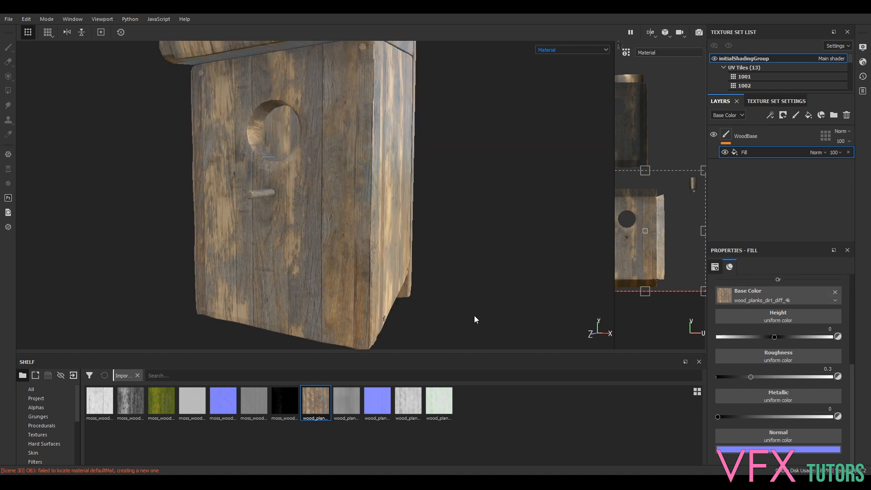
{"action": "scroll", "coordinate": [755, 294], "scroll_direction": "up", "scroll_amount": 5}
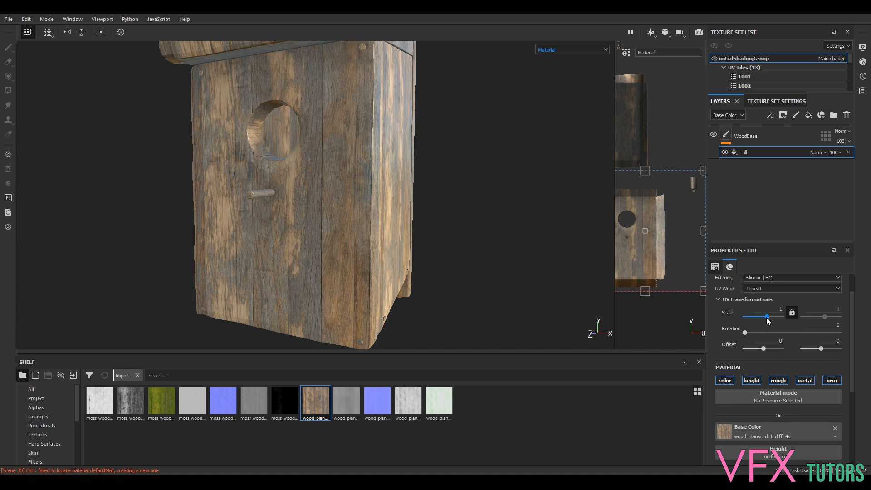
{"action": "left_click_drag", "start_coordinate": [767, 317], "coordinate": [765, 317]}
Shift the wood texture along U by setting the fill's first UV offset value to -0.42
{"action": "scroll", "coordinate": [469, 287], "scroll_direction": "up", "scroll_amount": 2}
{"action": "scroll", "coordinate": [442, 292], "scroll_direction": "down", "scroll_amount": 5}
{"action": "left_click_drag", "start_coordinate": [443, 292], "coordinate": [492, 278], "text": "alt"}
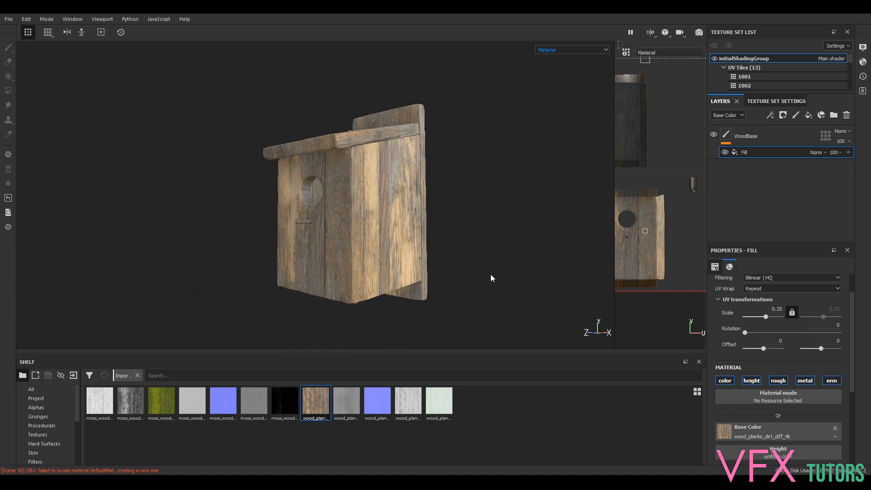
{"action": "left_click_drag", "start_coordinate": [434, 263], "coordinate": [482, 263], "text": "alt"}
{"action": "scroll", "coordinate": [491, 257], "scroll_direction": "up", "scroll_amount": 2}
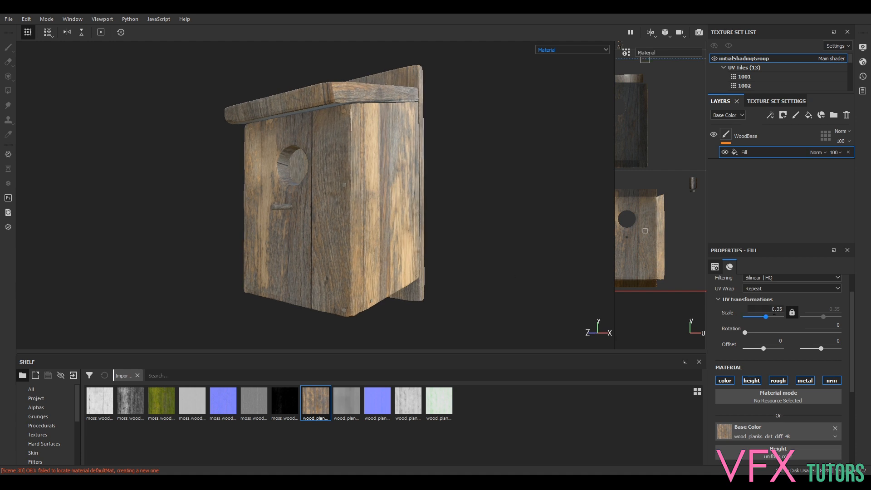
{"action": "left_click_drag", "start_coordinate": [760, 348], "coordinate": [755, 346]}
{"action": "left_click_drag", "start_coordinate": [522, 204], "coordinate": [482, 184], "text": "alt"}
{"action": "left_click_drag", "start_coordinate": [767, 318], "coordinate": [765, 318]}
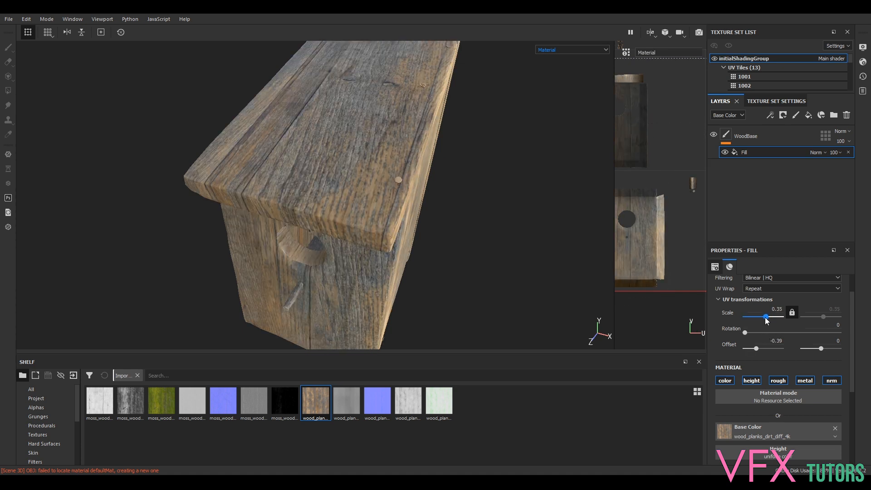
{"action": "left_click_drag", "start_coordinate": [546, 273], "coordinate": [564, 213], "text": "alt"}
{"action": "left_click_drag", "start_coordinate": [756, 347], "coordinate": [756, 347]}
Examine the scale and placement of the wood planks on the birdbox from several angles and up close
{"action": "scroll", "coordinate": [488, 216], "scroll_direction": "up", "scroll_amount": 3}
{"action": "scroll", "coordinate": [489, 217], "scroll_direction": "down", "scroll_amount": 5}
{"action": "left_click_drag", "start_coordinate": [489, 217], "coordinate": [415, 201], "text": "alt"}
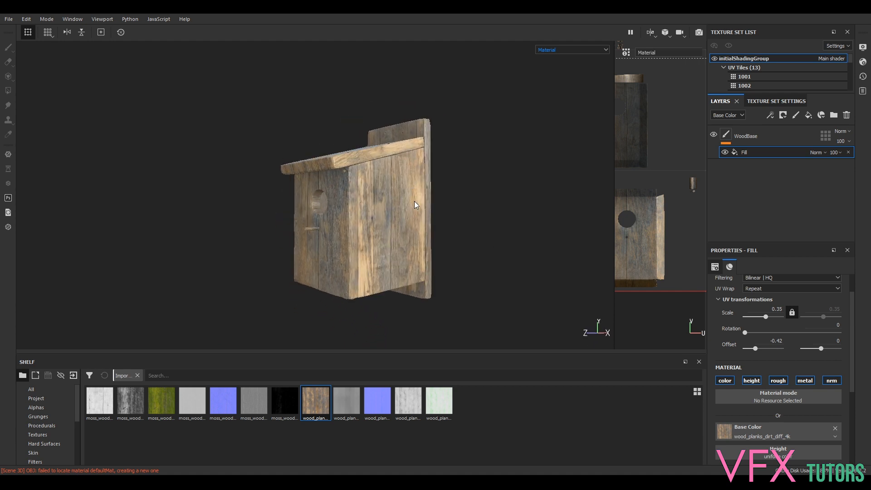
{"action": "scroll", "coordinate": [410, 229], "scroll_direction": "up", "scroll_amount": 2}
{"action": "left_click_drag", "start_coordinate": [326, 241], "coordinate": [341, 182], "text": "alt"}
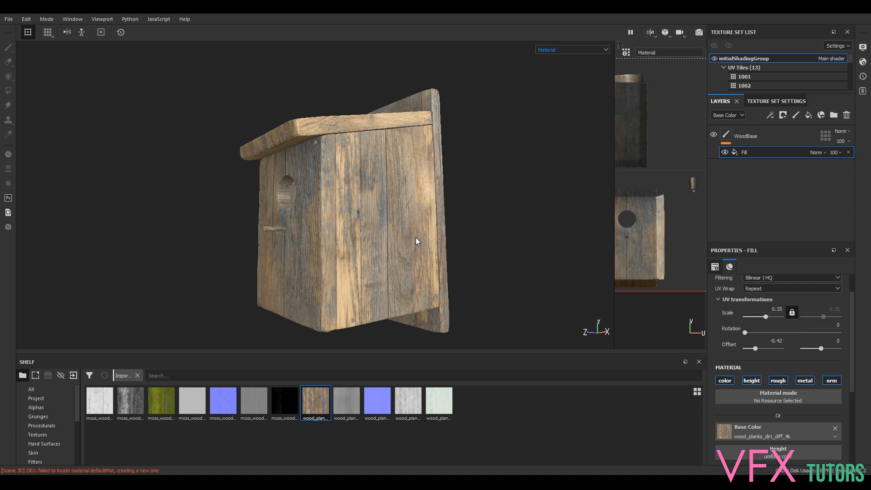
{"action": "scroll", "coordinate": [394, 236], "scroll_direction": "up", "scroll_amount": 7}
{"action": "scroll", "coordinate": [324, 142], "scroll_direction": "down", "scroll_amount": 8}
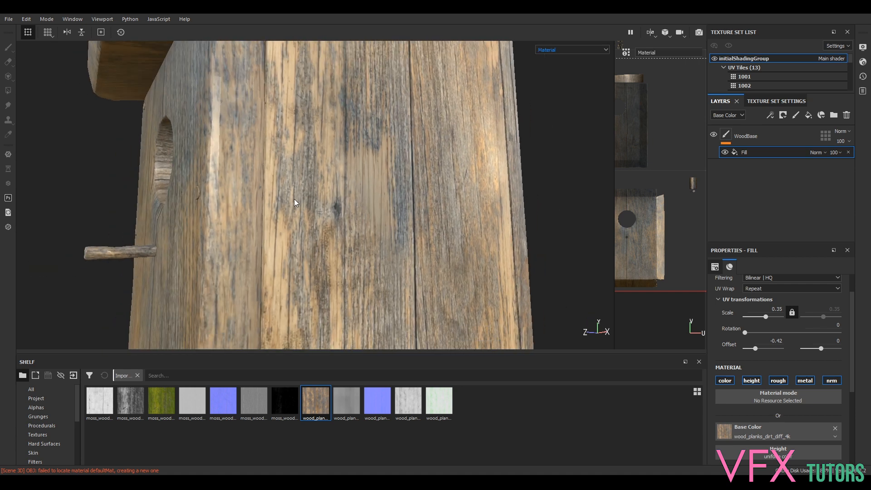
{"action": "left_click_drag", "start_coordinate": [498, 169], "coordinate": [518, 178], "text": "alt"}
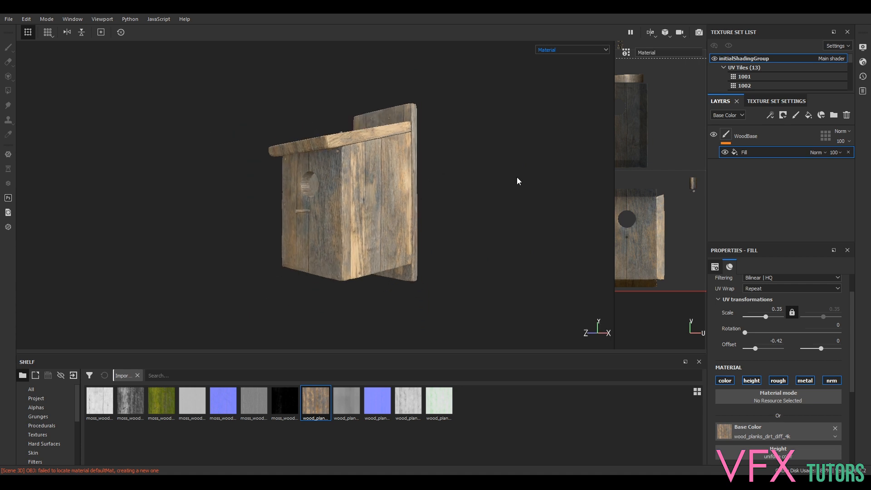
Assign the wood_planks_dirt_rough_4k texture to the roughness of the WoodBase layer's fill
{"action": "scroll", "coordinate": [794, 363], "scroll_direction": "down", "scroll_amount": 3}
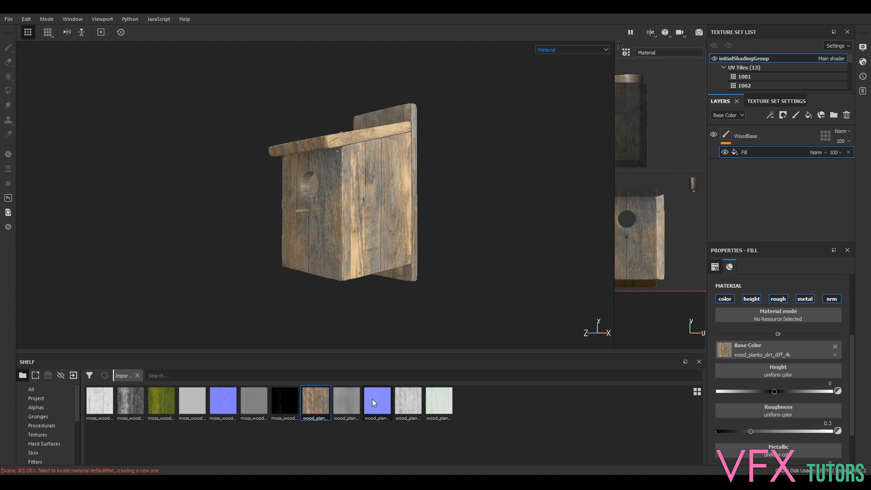
{"action": "left_click", "coordinate": [410, 401]}
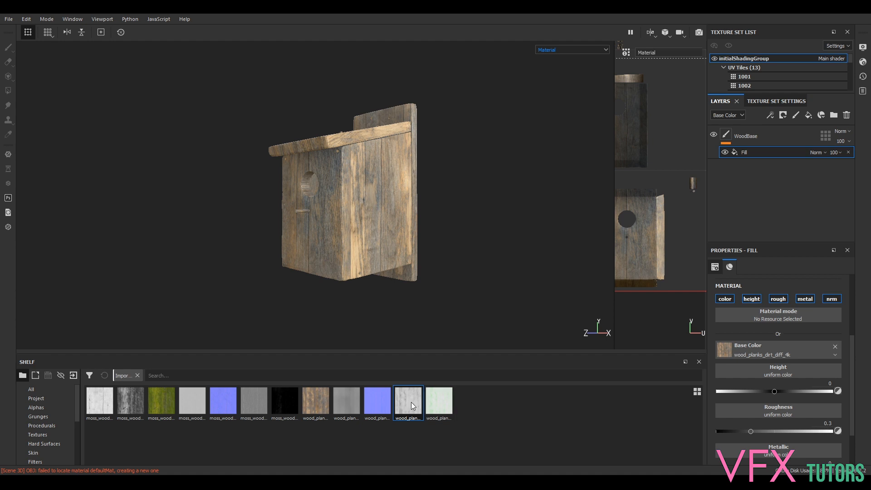
{"action": "left_click", "coordinate": [373, 402]}
{"action": "left_click_drag", "start_coordinate": [406, 404], "coordinate": [761, 409]}
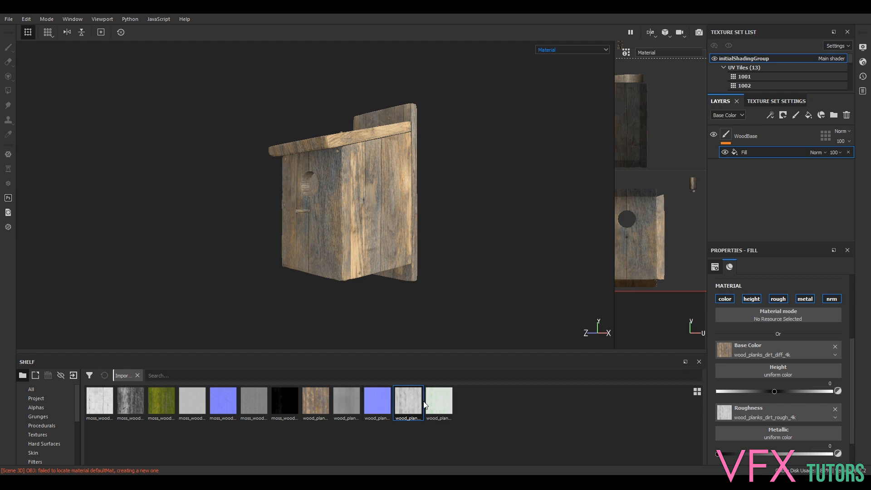
Try assigning the imported wood planks normal map to the normal channel of the WoodBase fill
{"action": "scroll", "coordinate": [764, 408], "scroll_direction": "down", "scroll_amount": 2}
{"action": "left_click_drag", "start_coordinate": [381, 399], "coordinate": [756, 432]}
{"action": "scroll", "coordinate": [427, 203], "scroll_direction": "down", "scroll_amount": 3}
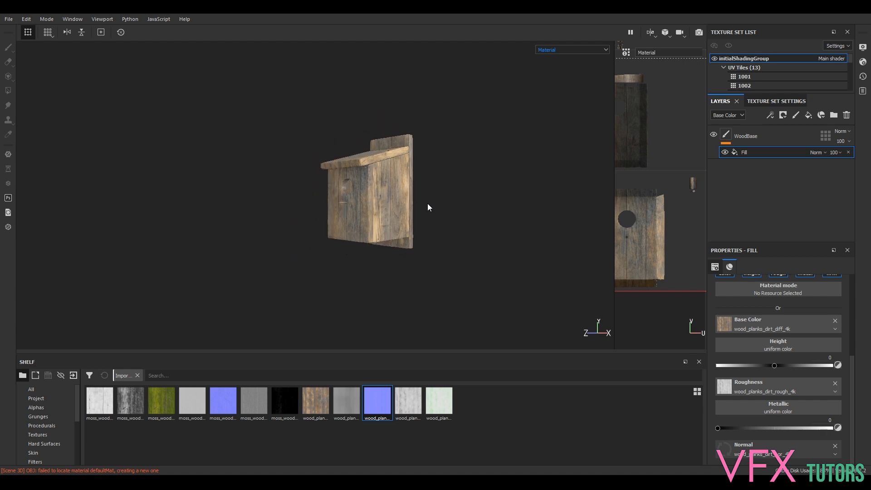
Examine the birdbox in the Normal channel display from several angles, and return the viewport to Material display
{"action": "scroll", "coordinate": [428, 205], "scroll_direction": "up", "scroll_amount": 5}
{"action": "left_click_drag", "start_coordinate": [473, 228], "coordinate": [550, 172], "text": "alt"}
{"action": "left_click", "coordinate": [568, 48]}
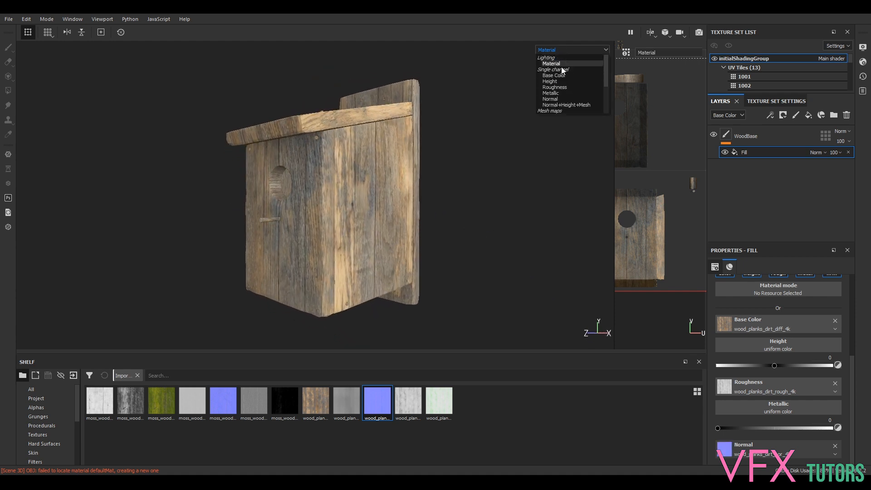
{"action": "left_click", "coordinate": [551, 99]}
{"action": "left_click_drag", "start_coordinate": [492, 156], "coordinate": [421, 222], "text": "alt"}
{"action": "scroll", "coordinate": [412, 172], "scroll_direction": "up", "scroll_amount": 5}
{"action": "scroll", "coordinate": [413, 172], "scroll_direction": "down", "scroll_amount": 5}
{"action": "left_click_drag", "start_coordinate": [426, 247], "coordinate": [553, 110], "text": "alt"}
{"action": "left_click", "coordinate": [549, 50]}
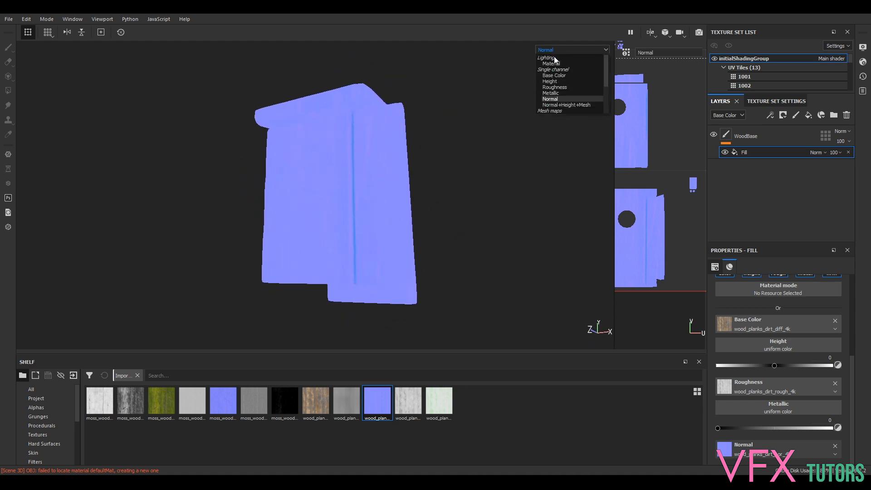
{"action": "left_click", "coordinate": [550, 63]}
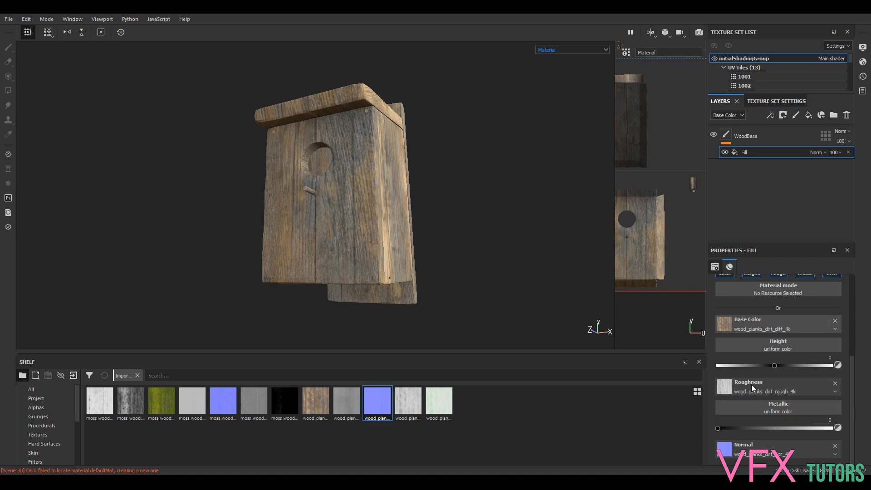
{"action": "left_click", "coordinate": [782, 446]}
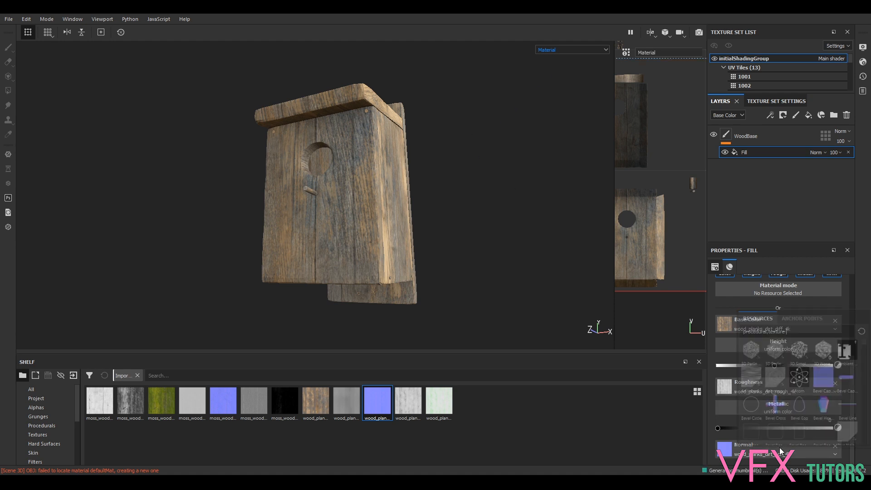
{"action": "left_click", "coordinate": [691, 425]}
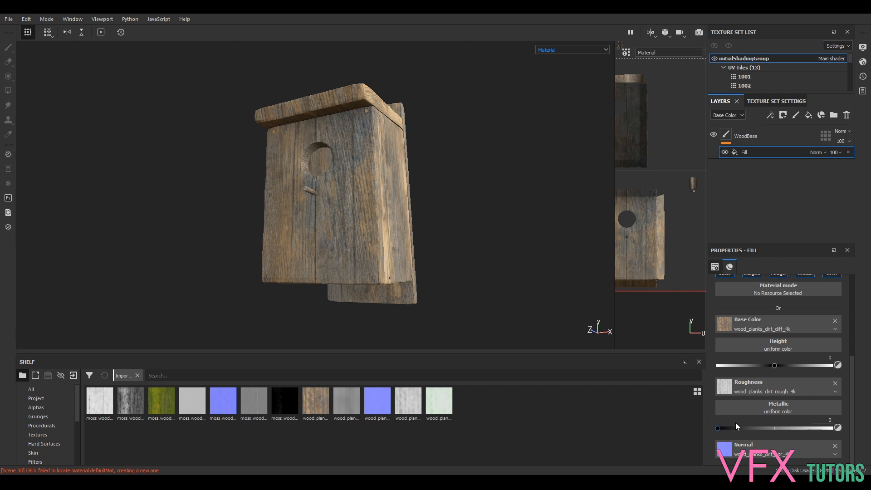
{"action": "scroll", "coordinate": [761, 416], "scroll_direction": "up", "scroll_amount": 5}
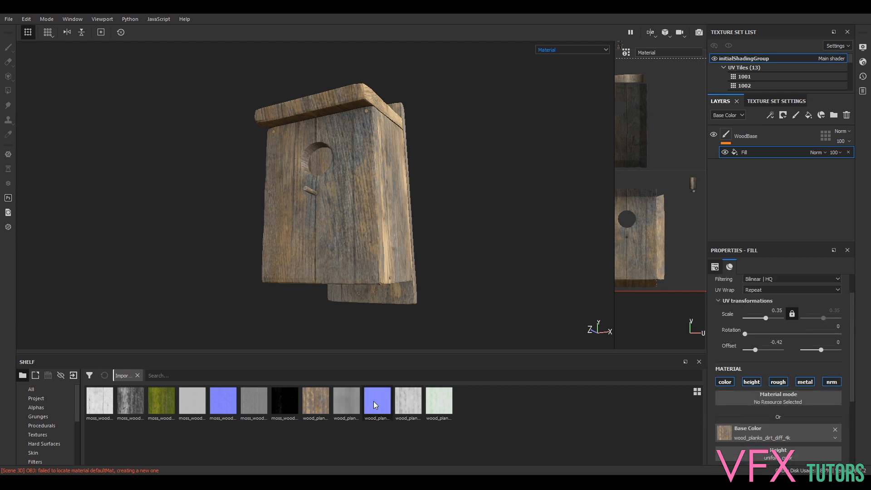
{"action": "mouse_move", "coordinate": [374, 404]}
{"action": "scroll", "coordinate": [766, 317], "scroll_direction": "up", "scroll_amount": 2}
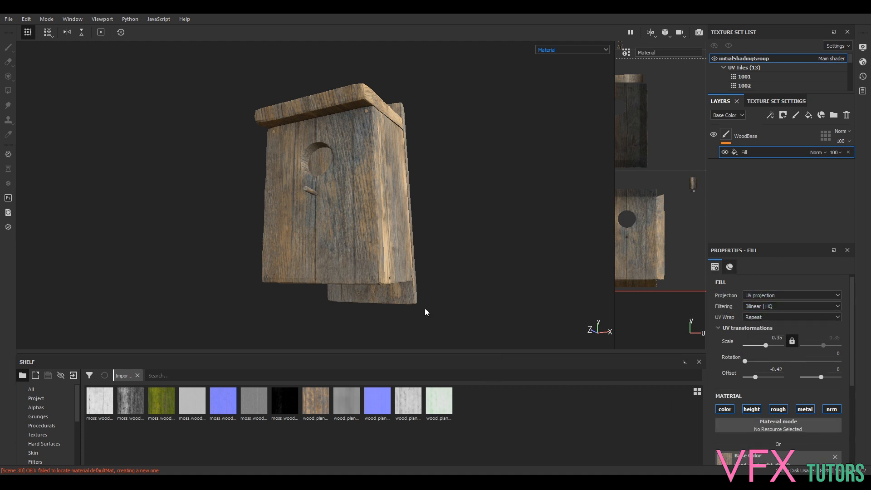
View the birdbox's Height channel and its Roughness channel in the 3D viewport
{"action": "left_click", "coordinate": [571, 48]}
{"action": "left_click", "coordinate": [564, 83]}
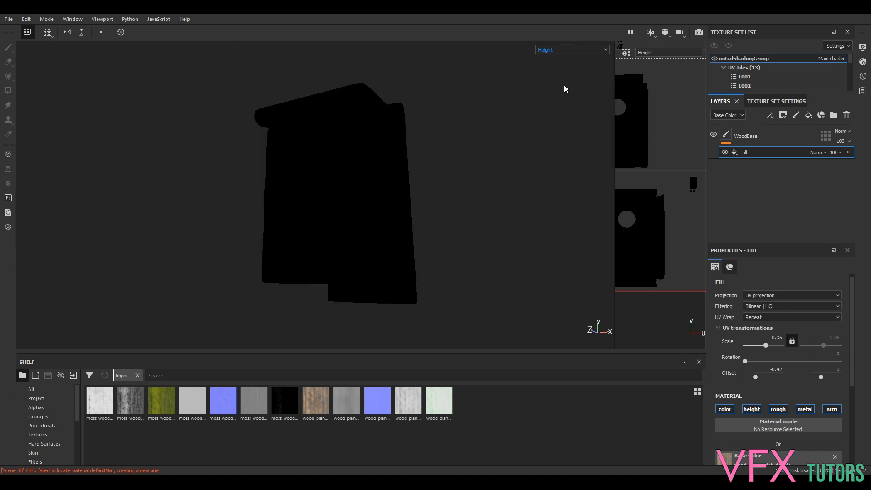
{"action": "left_click", "coordinate": [567, 49]}
{"action": "left_click", "coordinate": [563, 85]}
{"action": "left_click_drag", "start_coordinate": [491, 134], "coordinate": [447, 209], "text": "alt"}
Compare the Normal and Normal+Height+Mesh displays of the birdbox, and inspect its front up close in Material display
{"action": "left_click", "coordinate": [552, 49]}
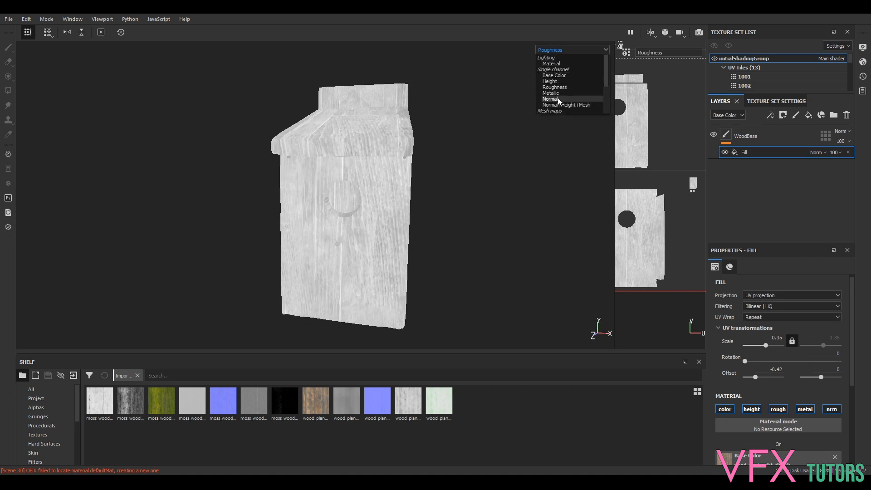
{"action": "left_click", "coordinate": [558, 100]}
{"action": "left_click_drag", "start_coordinate": [494, 142], "coordinate": [543, 66], "text": "alt"}
{"action": "left_click", "coordinate": [549, 50]}
{"action": "left_click", "coordinate": [557, 104]}
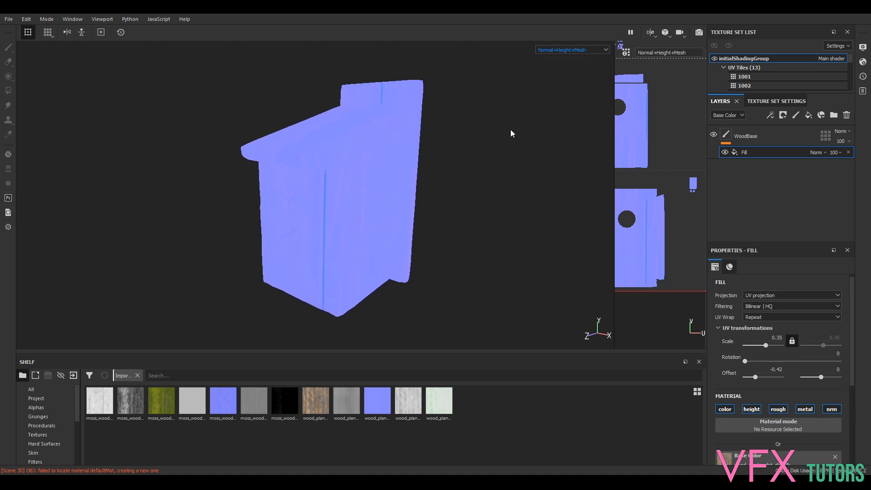
{"action": "left_click", "coordinate": [567, 51]}
{"action": "left_click", "coordinate": [566, 61]}
{"action": "left_click_drag", "start_coordinate": [467, 162], "coordinate": [501, 129], "text": "alt"}
{"action": "scroll", "coordinate": [373, 191], "scroll_direction": "up", "scroll_amount": 5}
{"action": "left_click_drag", "start_coordinate": [372, 191], "coordinate": [562, 130], "text": "alt"}
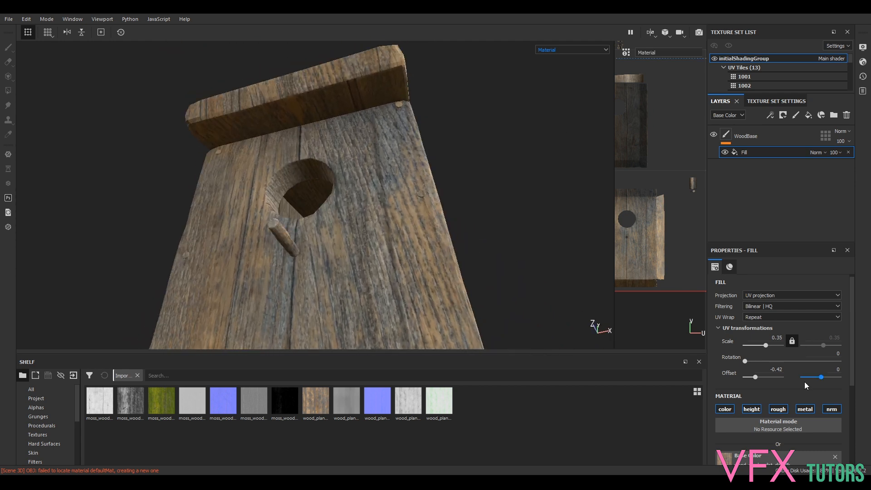
Remove the normal map texture from the WoodBase fill
{"action": "scroll", "coordinate": [804, 382], "scroll_direction": "down", "scroll_amount": 3}
{"action": "scroll", "coordinate": [769, 416], "scroll_direction": "down", "scroll_amount": 2}
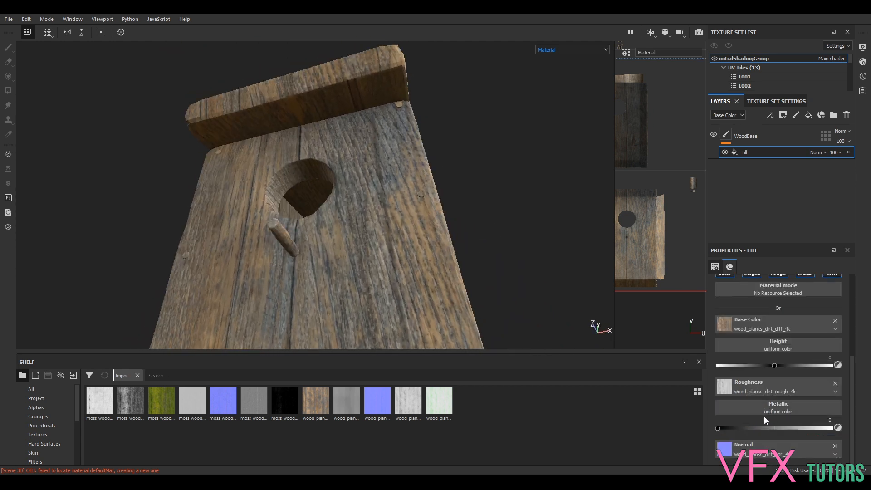
{"action": "left_click", "coordinate": [837, 446]}
Assign the wood_planks_dirt_rough_4k texture to the height of the WoodBase layer's fill
{"action": "scroll", "coordinate": [477, 211], "scroll_direction": "up", "scroll_amount": 2}
{"action": "scroll", "coordinate": [492, 220], "scroll_direction": "down", "scroll_amount": 3}
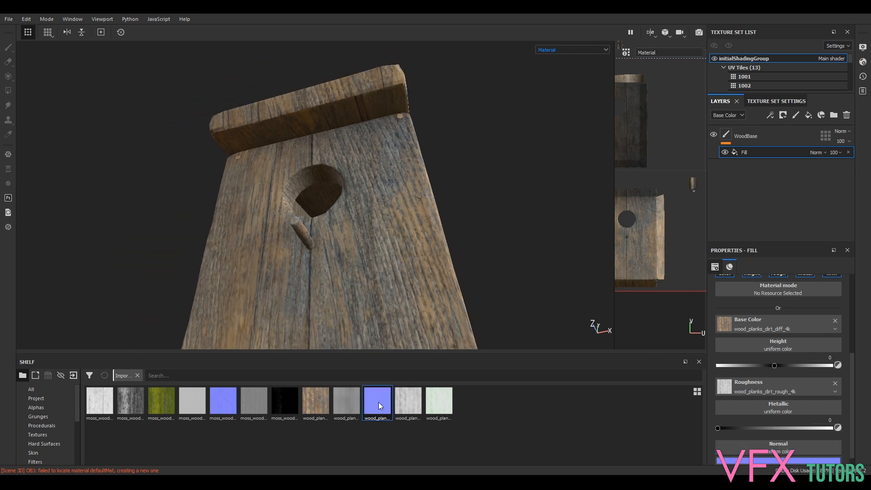
{"action": "left_click", "coordinate": [411, 404]}
{"action": "left_click_drag", "start_coordinate": [411, 406], "coordinate": [767, 341]}
Inspect the wood relief on the birdbox and its Height channel, and return the viewport to Material display
{"action": "left_click_drag", "start_coordinate": [532, 145], "coordinate": [540, 177], "text": "alt"}
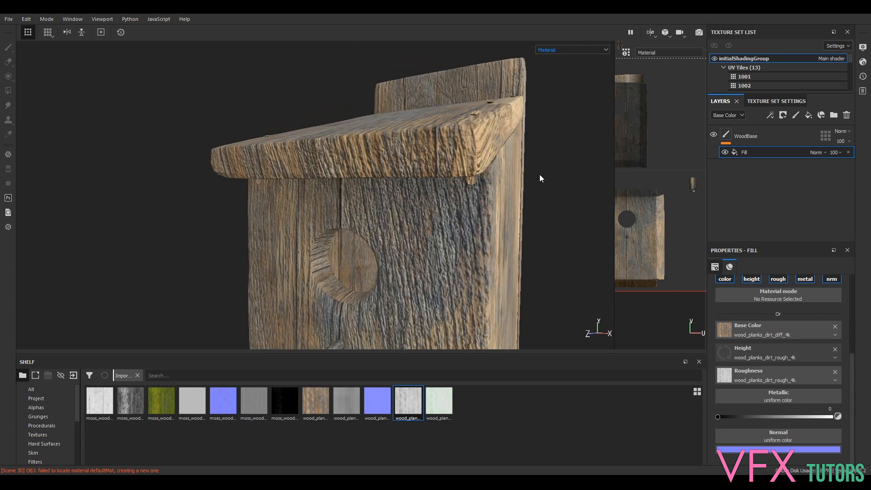
{"action": "right_click_drag", "start_coordinate": [540, 177], "coordinate": [532, 213], "text": "alt"}
{"action": "right_click_drag", "start_coordinate": [514, 163], "coordinate": [518, 195], "text": "alt"}
{"action": "middle_click_drag", "start_coordinate": [518, 195], "coordinate": [496, 183], "text": "alt"}
{"action": "left_click_drag", "start_coordinate": [496, 183], "coordinate": [503, 202], "text": "alt"}
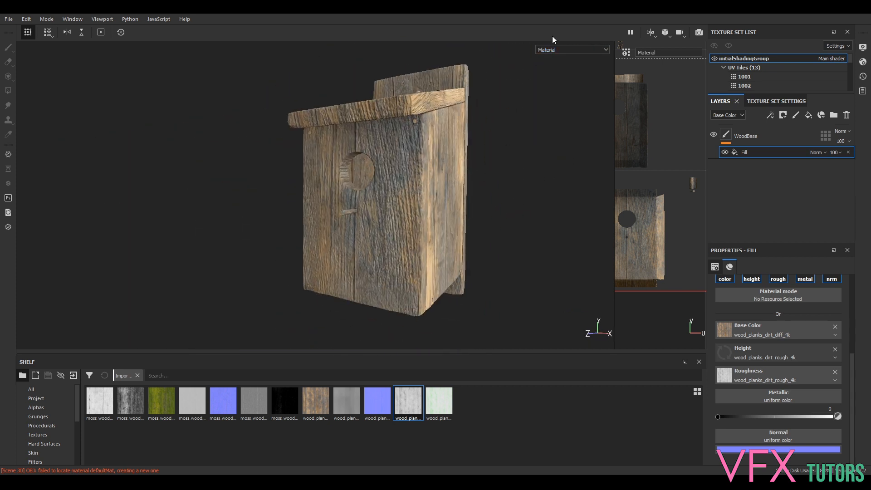
{"action": "left_click", "coordinate": [562, 50]}
{"action": "left_click", "coordinate": [562, 68]}
{"action": "left_click", "coordinate": [562, 50]}
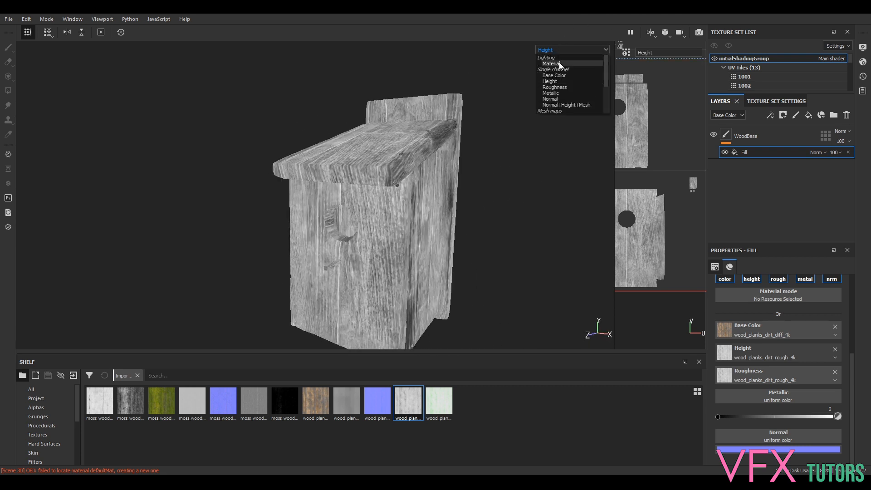
{"action": "left_click", "coordinate": [559, 64]}
Examine the grain relief on the birdbox's roof and front boards up close
{"action": "scroll", "coordinate": [516, 187], "scroll_direction": "down", "scroll_amount": 2}
{"action": "scroll", "coordinate": [454, 182], "scroll_direction": "up", "scroll_amount": 6}
{"action": "left_click_drag", "start_coordinate": [436, 180], "coordinate": [431, 199], "text": "alt"}
{"action": "scroll", "coordinate": [461, 193], "scroll_direction": "up", "scroll_amount": 4}
{"action": "scroll", "coordinate": [473, 233], "scroll_direction": "down", "scroll_amount": 8}
{"action": "middle_click_drag", "start_coordinate": [461, 250], "coordinate": [464, 247], "text": "alt"}
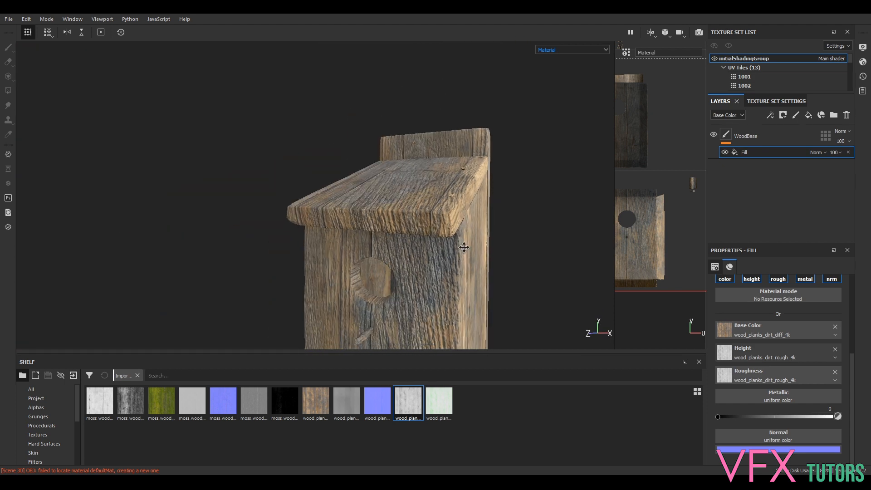
{"action": "left_click_drag", "start_coordinate": [464, 247], "coordinate": [462, 159], "text": "alt"}
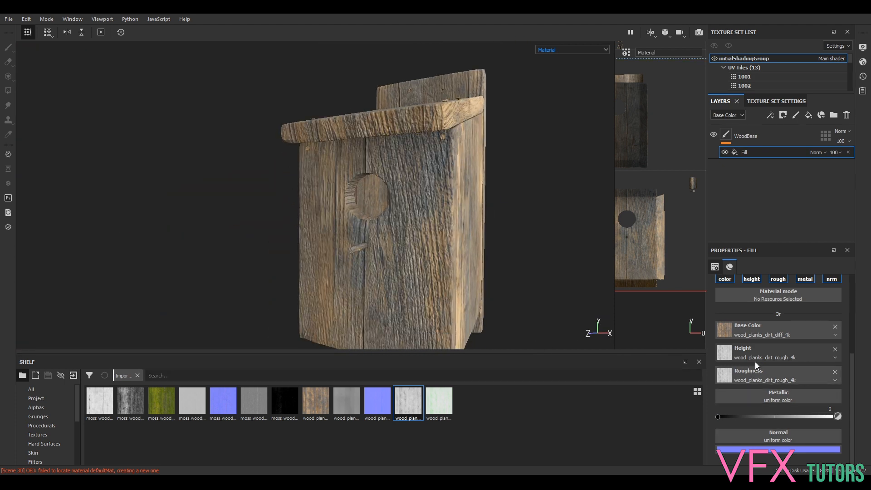
{"action": "left_click", "coordinate": [771, 351]}
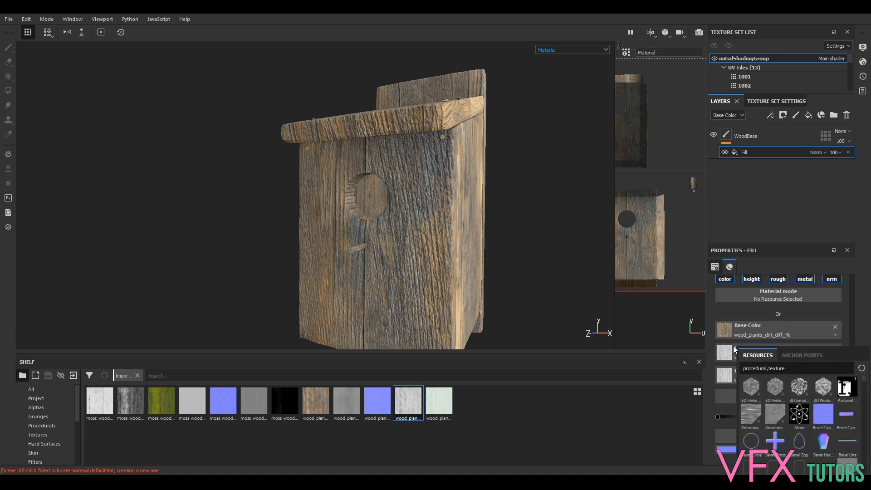
{"action": "left_click", "coordinate": [631, 421]}
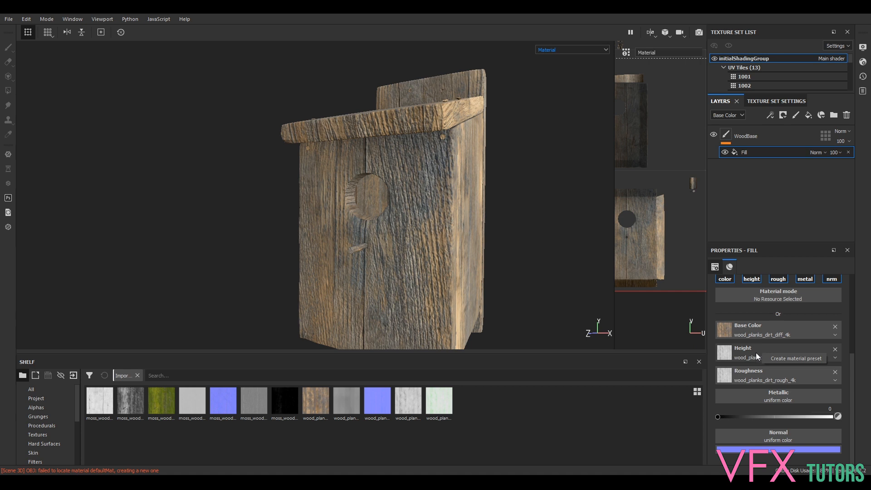
{"action": "left_click", "coordinate": [756, 352]}
{"action": "left_click", "coordinate": [764, 298]}
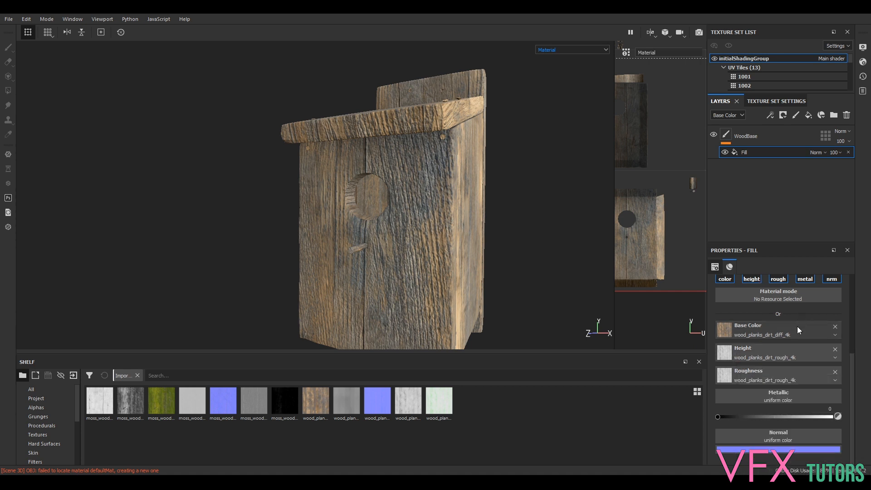
{"action": "scroll", "coordinate": [853, 355], "scroll_direction": "up", "scroll_amount": 5}
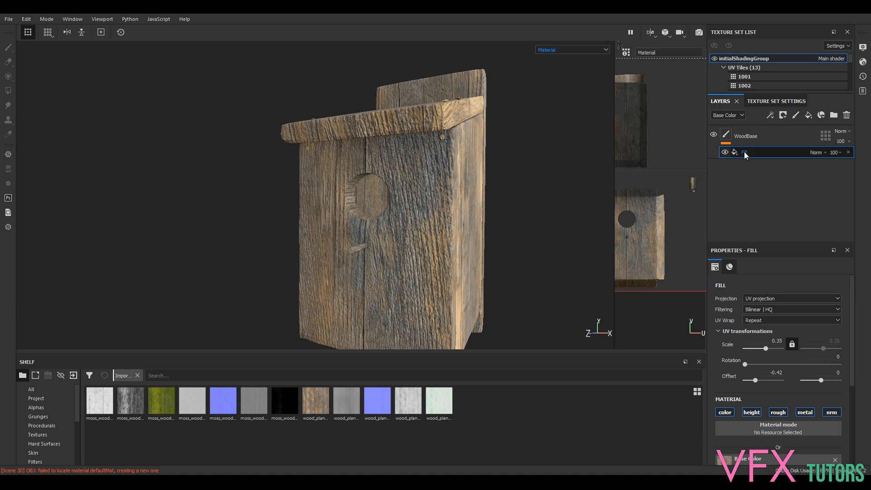
{"action": "scroll", "coordinate": [771, 372], "scroll_direction": "down", "scroll_amount": 4}
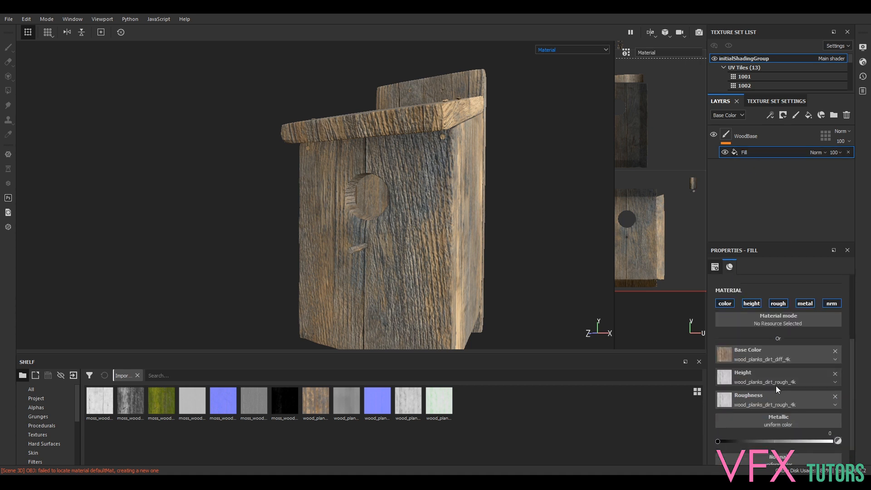
{"action": "left_click", "coordinate": [835, 404]}
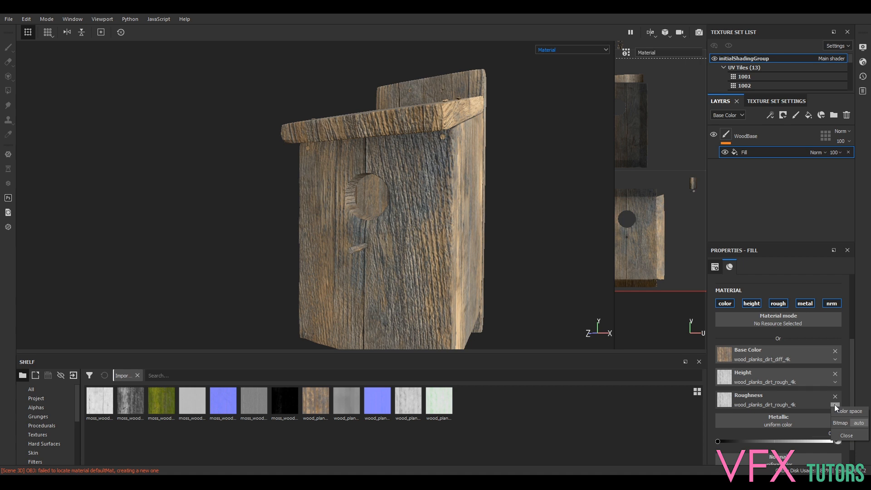
{"action": "left_click", "coordinate": [812, 404]}
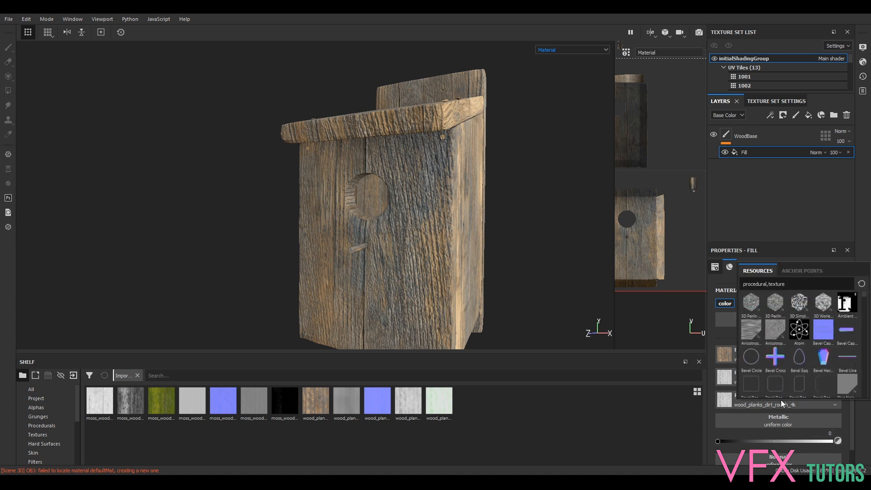
Try adding a Levels effect above the fill in the WoodBase layer
{"action": "left_click", "coordinate": [747, 152]}
{"action": "right_click", "coordinate": [746, 153]}
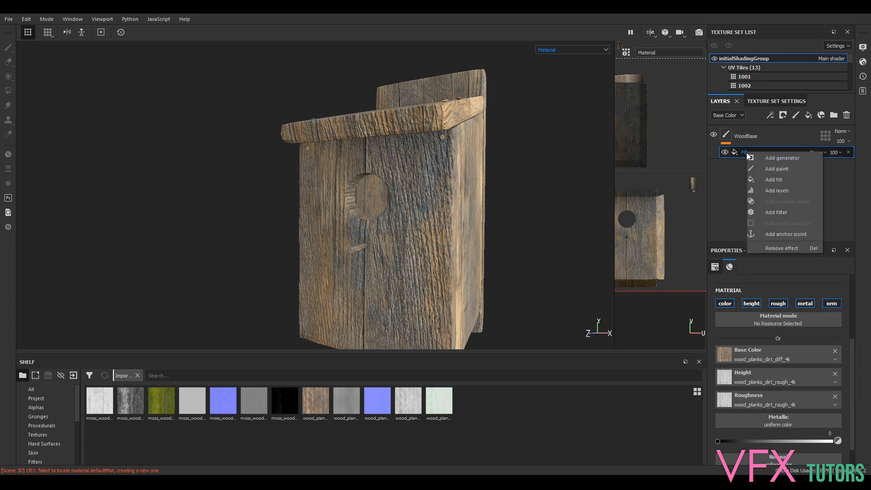
{"action": "left_click", "coordinate": [787, 190]}
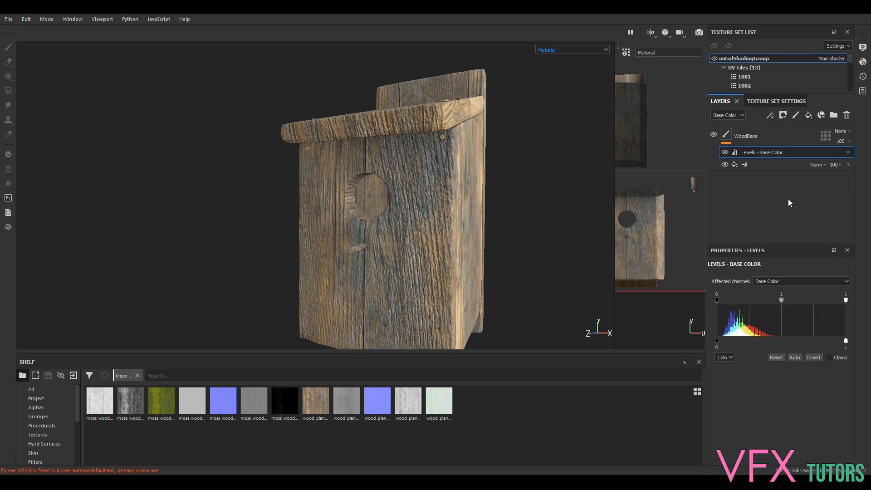
{"action": "key", "text": "ctrl+z"}
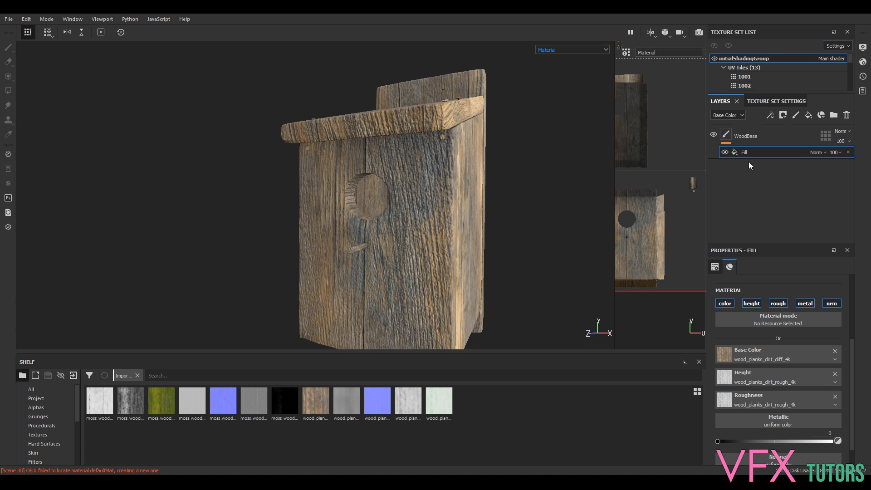
Add a Levels effect above the WoodBase layer's fill and set its affected channel to Height
{"action": "right_click", "coordinate": [747, 151]}
{"action": "left_click", "coordinate": [777, 189]}
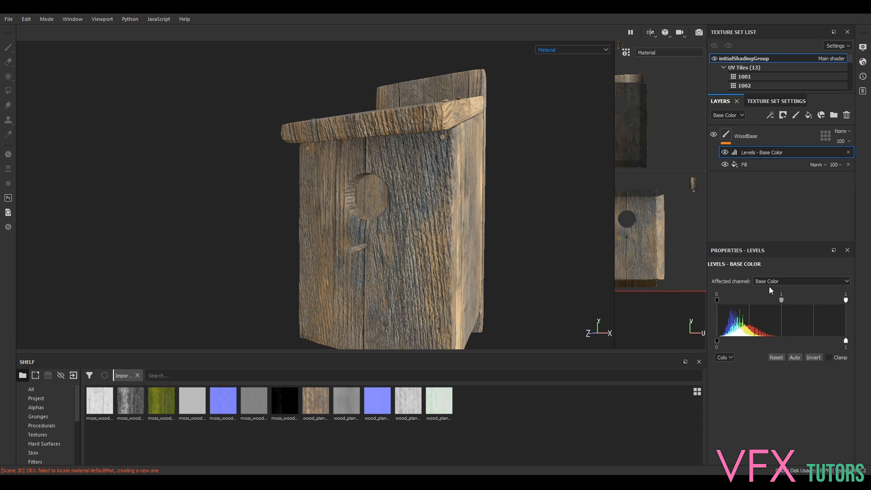
{"action": "left_click", "coordinate": [788, 282]}
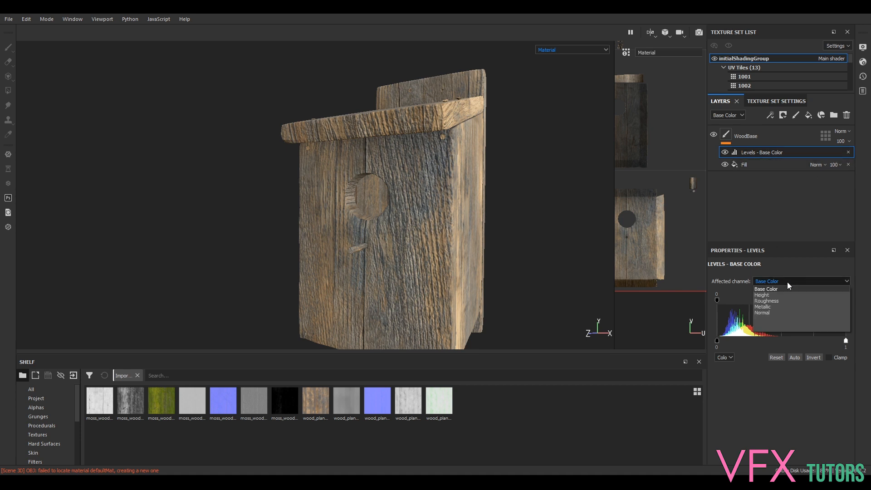
{"action": "left_click", "coordinate": [775, 295]}
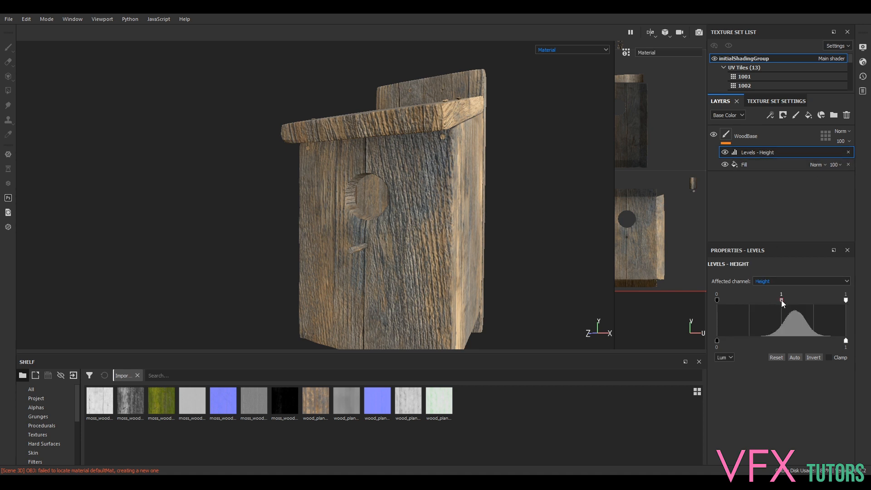
Raise the Levels midtone for the WoodBase height to about 5 and check the wood grain
{"action": "mouse_move", "coordinate": [793, 300]}
{"action": "left_mouse_down"}
{"action": "mouse_move", "coordinate": [820, 300]}
{"action": "mouse_move", "coordinate": [763, 301]}
{"action": "mouse_move", "coordinate": [826, 301]}
{"action": "mouse_move", "coordinate": [796, 309]}
{"action": "left_mouse_up"}
{"action": "scroll", "coordinate": [468, 228], "scroll_direction": "up", "scroll_amount": 5}
{"action": "left_click_drag", "start_coordinate": [532, 245], "coordinate": [492, 255], "text": "alt"}
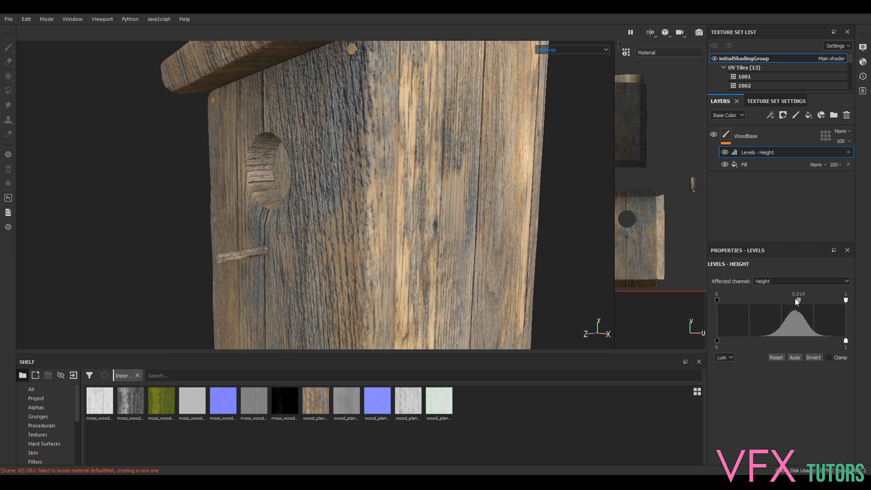
Try inverting the WoodBase height Levels with the midtone at about 5.965
{"action": "left_click", "coordinate": [813, 358]}
{"action": "scroll", "coordinate": [445, 178], "scroll_direction": "up", "scroll_amount": 2}
{"action": "scroll", "coordinate": [435, 179], "scroll_direction": "down", "scroll_amount": 4}
{"action": "left_click_drag", "start_coordinate": [435, 178], "coordinate": [475, 205], "text": "alt"}
{"action": "left_click_drag", "start_coordinate": [801, 301], "coordinate": [803, 319]}
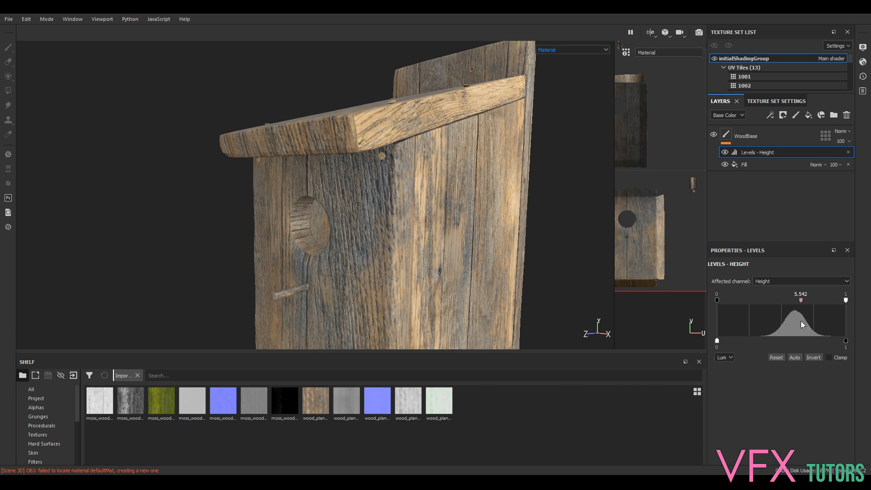
{"action": "scroll", "coordinate": [400, 208], "scroll_direction": "down", "scroll_amount": 5}
{"action": "mouse_move", "coordinate": [429, 209]}
{"action": "left_mouse_down", "text": "alt"}
{"action": "mouse_move", "coordinate": [430, 163]}
{"action": "mouse_move", "coordinate": [427, 199]}
{"action": "left_mouse_up", "text": "alt"}
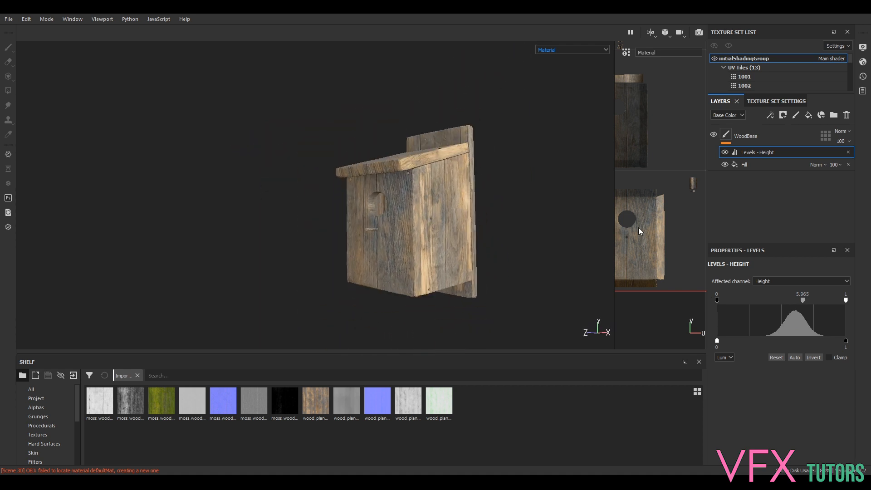
Compare the Roughness and Height channels on the birdbox, return the viewport to Material display, and inspect the grain up close
{"action": "scroll", "coordinate": [476, 236], "scroll_direction": "up", "scroll_amount": 6}
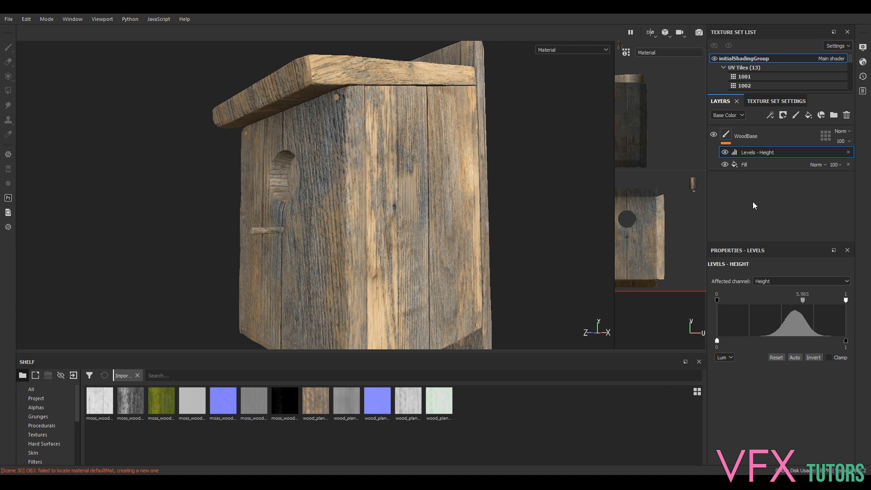
{"action": "left_click", "coordinate": [550, 49]}
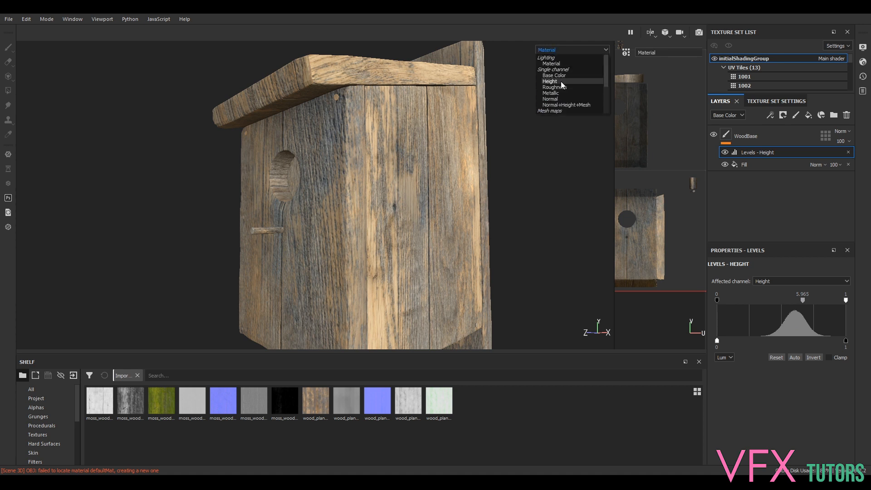
{"action": "left_click", "coordinate": [556, 87]}
{"action": "left_click_drag", "start_coordinate": [507, 188], "coordinate": [535, 180], "text": "alt"}
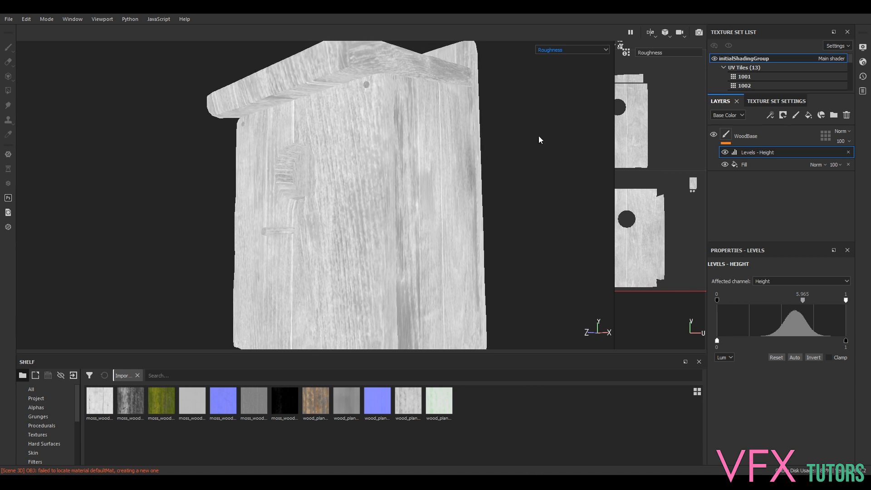
{"action": "left_click", "coordinate": [550, 49]}
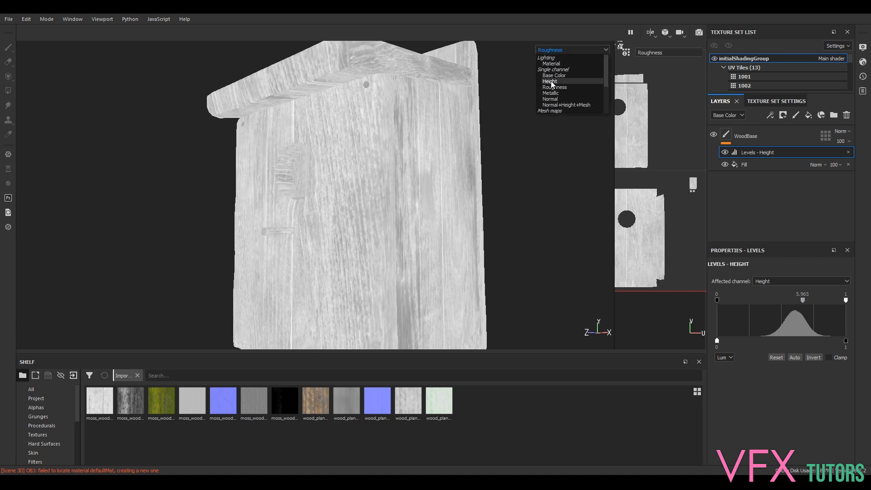
{"action": "left_click", "coordinate": [550, 80]}
{"action": "left_click", "coordinate": [549, 51]}
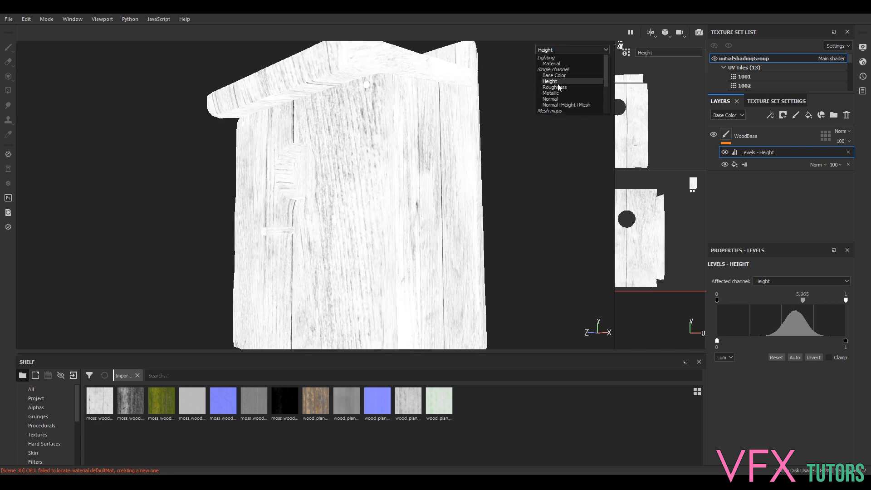
{"action": "left_click", "coordinate": [557, 85]}
{"action": "left_click", "coordinate": [560, 50]}
{"action": "left_click", "coordinate": [553, 62]}
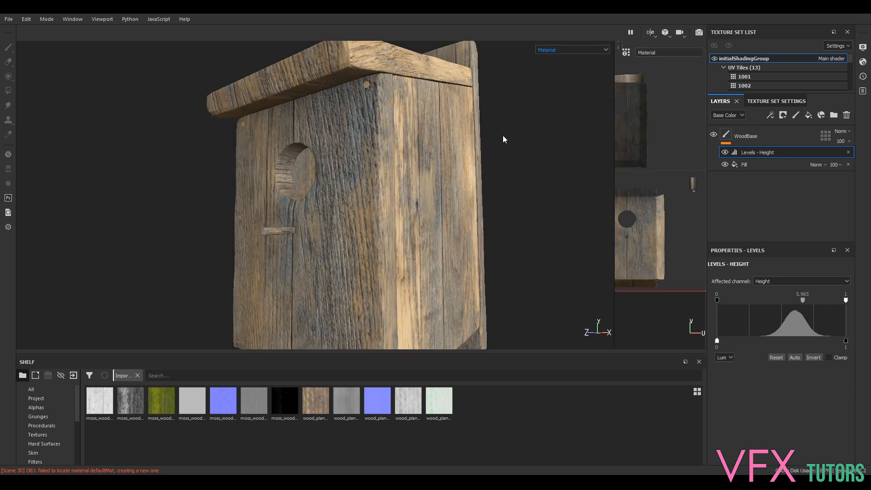
{"action": "left_click_drag", "start_coordinate": [502, 136], "coordinate": [471, 153], "text": "alt"}
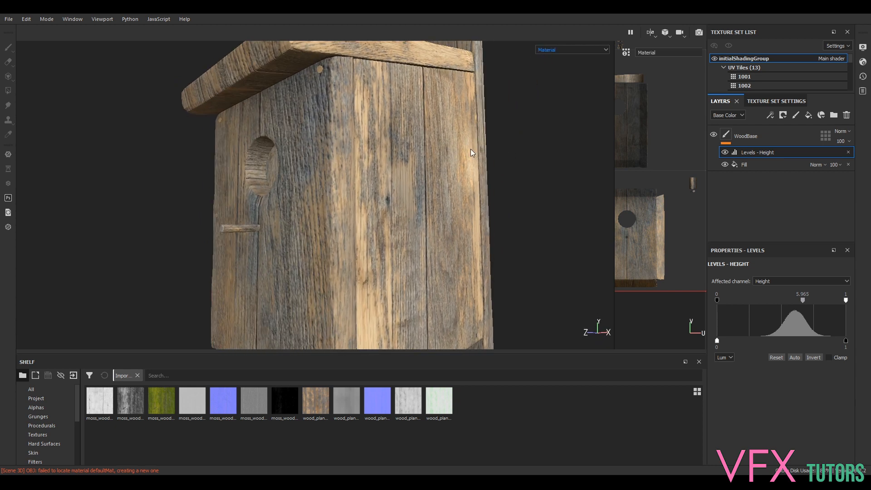
{"action": "scroll", "coordinate": [341, 199], "scroll_direction": "up", "scroll_amount": 5}
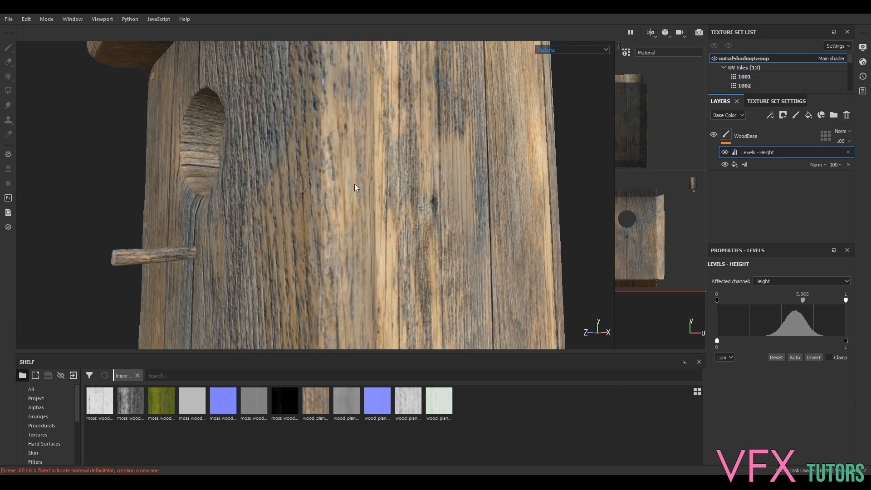
{"action": "scroll", "coordinate": [354, 187], "scroll_direction": "down", "scroll_amount": 4}
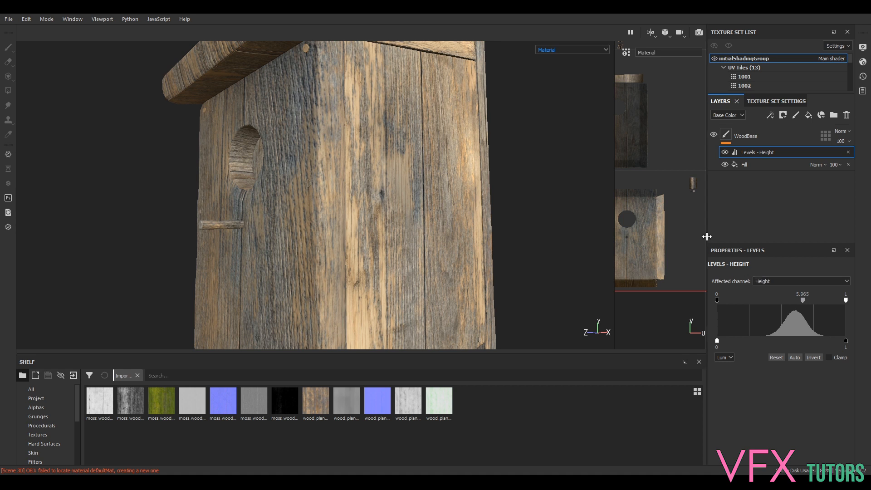
Try applying the Levels effect to Roughness, inverted and with the midtone at about 0.848
{"action": "left_click", "coordinate": [763, 282]}
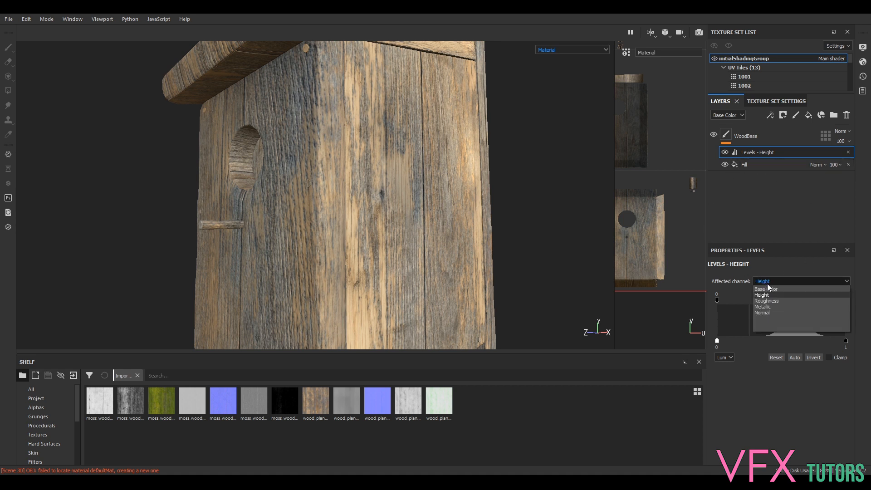
{"action": "left_click", "coordinate": [770, 300]}
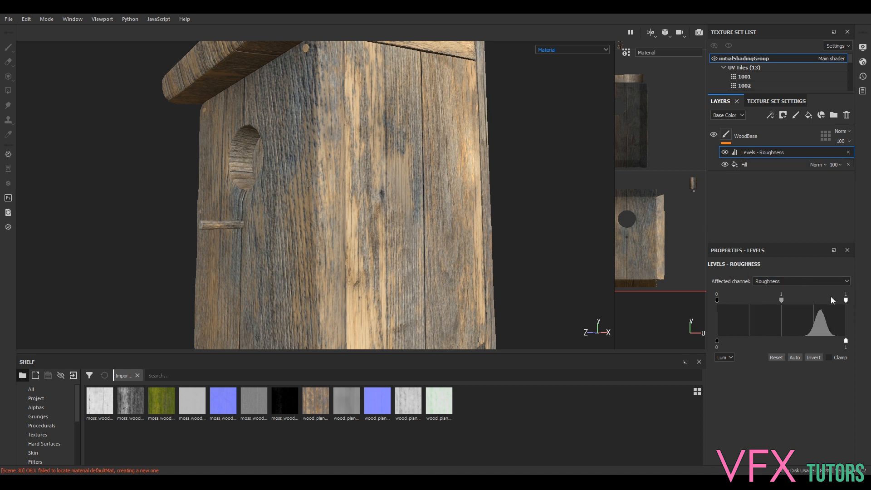
{"action": "mouse_move", "coordinate": [781, 300]}
{"action": "left_mouse_down"}
{"action": "mouse_move", "coordinate": [849, 303]}
{"action": "mouse_move", "coordinate": [770, 303]}
{"action": "left_mouse_up"}
{"action": "left_click_drag", "start_coordinate": [550, 189], "coordinate": [411, 160], "text": "alt"}
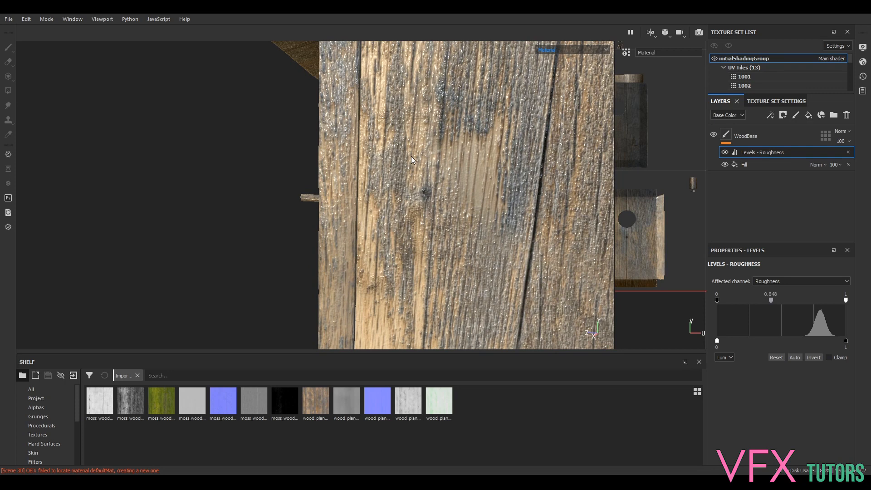
{"action": "middle_click_drag", "start_coordinate": [412, 160], "coordinate": [375, 251], "text": "alt"}
{"action": "left_click_drag", "start_coordinate": [375, 251], "coordinate": [427, 234], "text": "alt"}
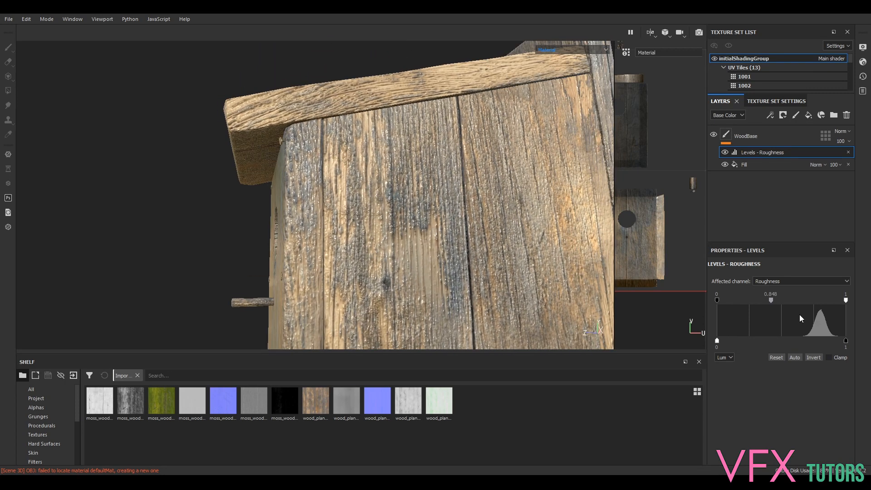
Revert the roughness Levels inversion and try a midtone of about 2.268 while viewing the wood from several angles
{"action": "left_click", "coordinate": [816, 355]}
{"action": "left_click_drag", "start_coordinate": [450, 202], "coordinate": [574, 226], "text": "alt"}
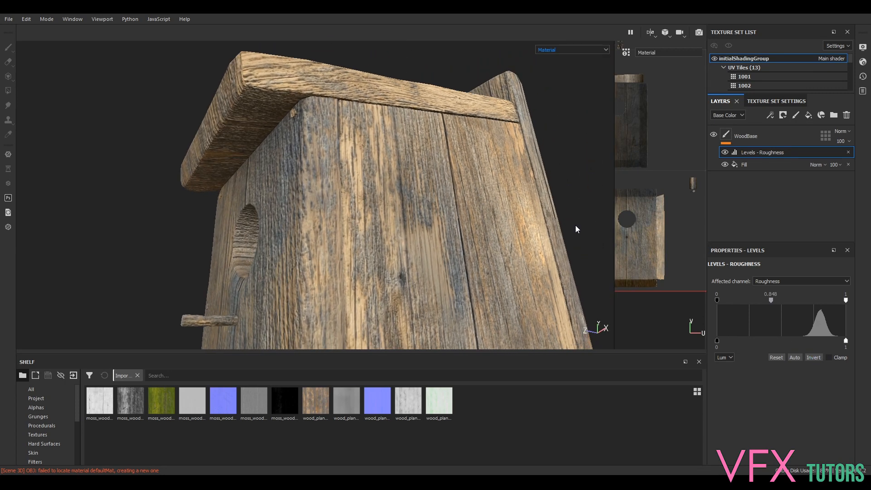
{"action": "mouse_move", "coordinate": [773, 298]}
{"action": "left_mouse_down"}
{"action": "mouse_move", "coordinate": [821, 307]}
{"action": "mouse_move", "coordinate": [783, 306]}
{"action": "left_mouse_up"}
{"action": "left_click_drag", "start_coordinate": [468, 250], "coordinate": [433, 201], "text": "alt"}
{"action": "right_click_drag", "start_coordinate": [433, 202], "coordinate": [393, 213], "text": "alt"}
{"action": "left_click_drag", "start_coordinate": [392, 213], "coordinate": [278, 191], "text": "alt"}
{"action": "mouse_move", "coordinate": [279, 192]}
{"action": "right_mouse_down", "text": "alt"}
{"action": "mouse_move", "coordinate": [360, 196]}
{"action": "mouse_move", "coordinate": [290, 183]}
{"action": "right_mouse_up", "text": "alt"}
{"action": "left_click_drag", "start_coordinate": [290, 184], "coordinate": [444, 241], "text": "alt"}
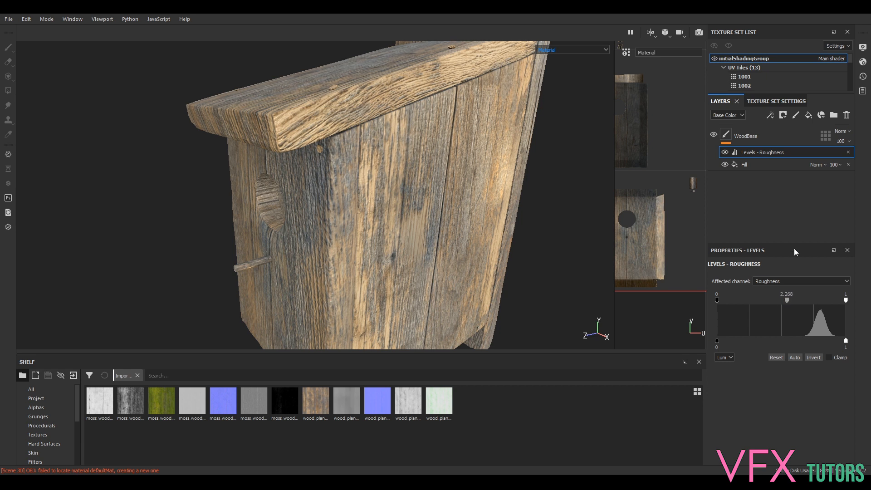
Set the Levels affected channel back to Height with a midtone of about 7.021, and check the relief up close
{"action": "left_click", "coordinate": [811, 281]}
{"action": "left_click", "coordinate": [781, 295]}
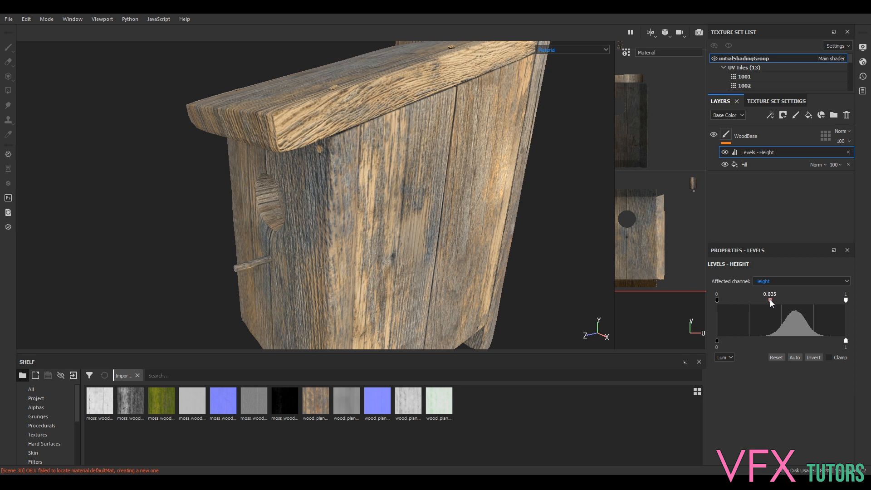
{"action": "left_click_drag", "start_coordinate": [767, 300], "coordinate": [815, 310]}
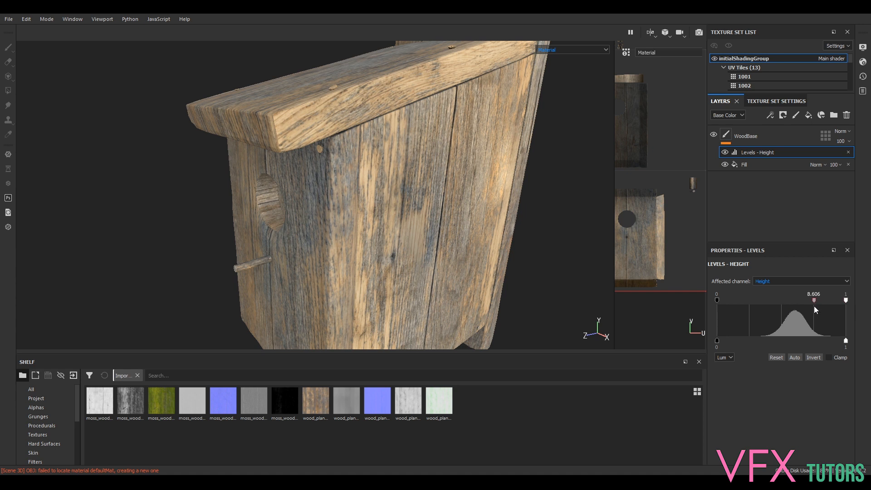
{"action": "left_click_drag", "start_coordinate": [544, 275], "coordinate": [445, 240], "text": "alt"}
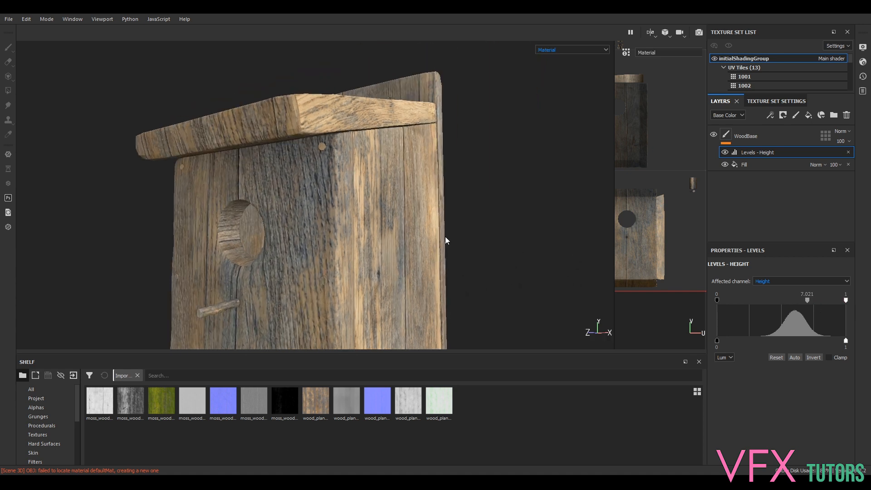
{"action": "scroll", "coordinate": [345, 224], "scroll_direction": "up", "scroll_amount": 5}
{"action": "left_click_drag", "start_coordinate": [356, 219], "coordinate": [315, 220], "text": "alt"}
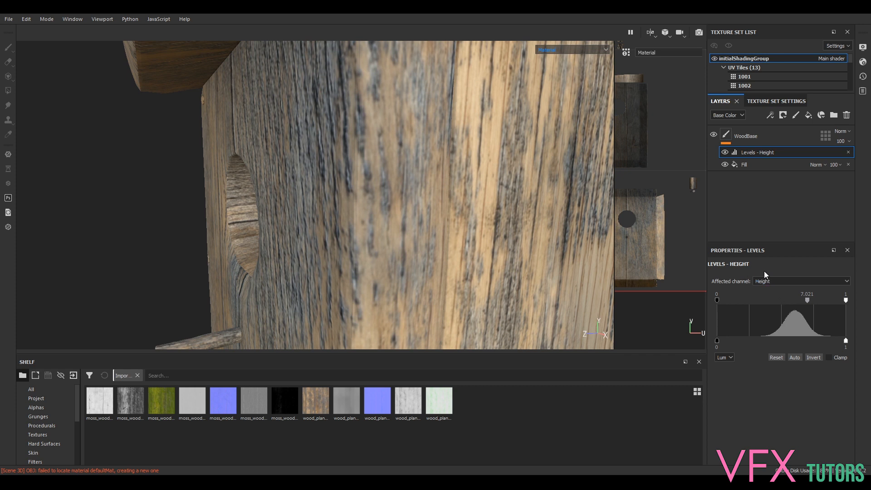
Try assigning the imported wood planks normal map to the WoodBase fill's Normal channel and inspect the front and underside
{"action": "left_click", "coordinate": [747, 164]}
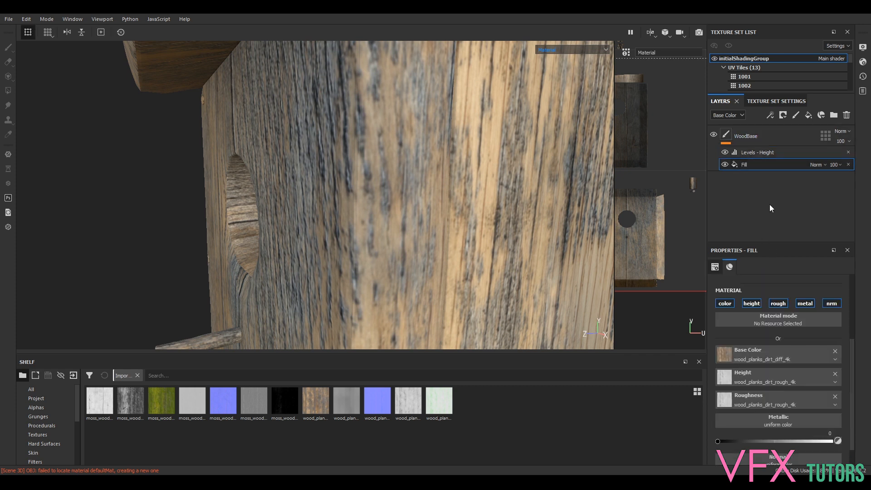
{"action": "scroll", "coordinate": [778, 434], "scroll_direction": "down", "scroll_amount": 1}
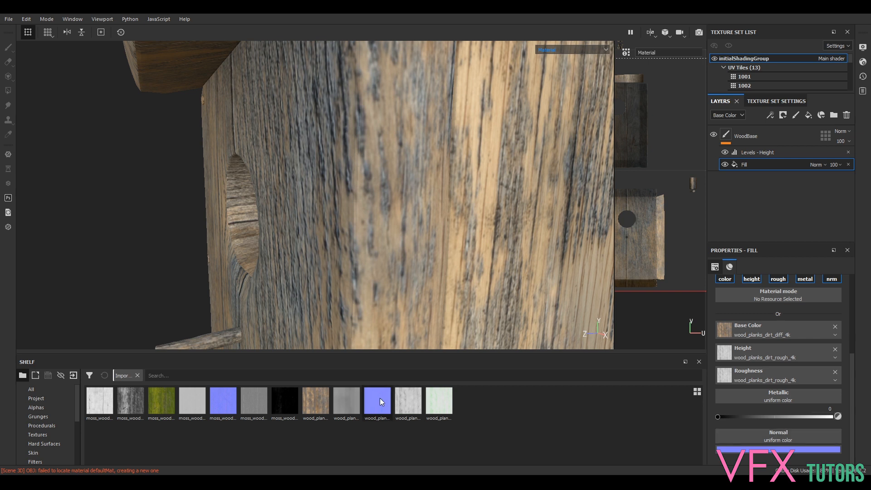
{"action": "left_click_drag", "start_coordinate": [380, 400], "coordinate": [758, 436]}
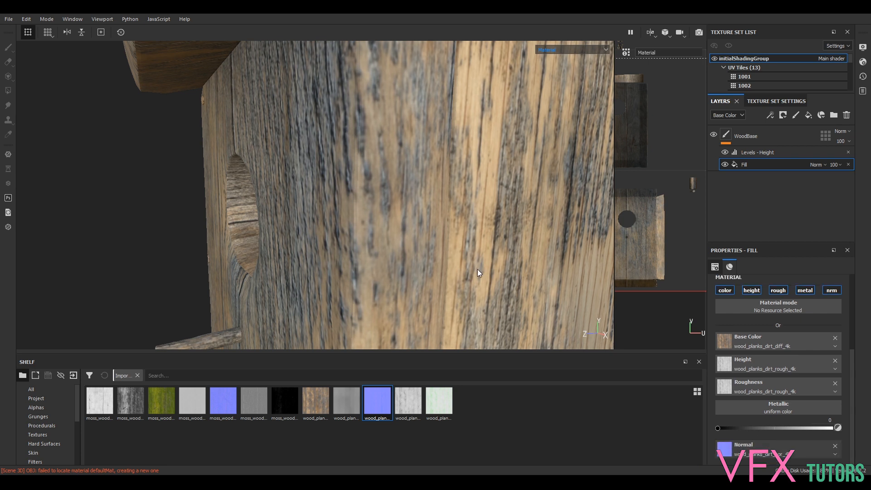
{"action": "scroll", "coordinate": [475, 268], "scroll_direction": "down", "scroll_amount": 5}
{"action": "left_click_drag", "start_coordinate": [471, 271], "coordinate": [507, 293], "text": "alt"}
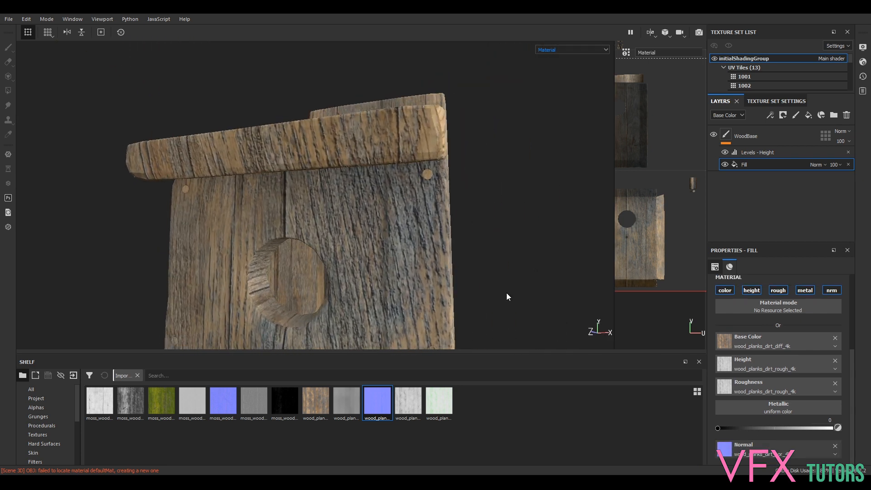
{"action": "middle_click_drag", "start_coordinate": [507, 293], "coordinate": [551, 108], "text": "alt"}
{"action": "middle_click_drag", "start_coordinate": [502, 266], "coordinate": [486, 109], "text": "alt"}
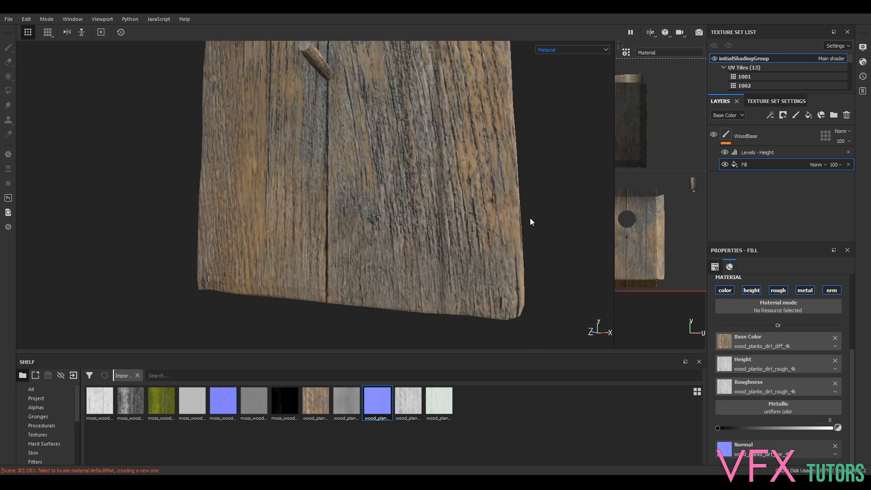
{"action": "scroll", "coordinate": [531, 221], "scroll_direction": "down", "scroll_amount": 2}
{"action": "left_click_drag", "start_coordinate": [513, 208], "coordinate": [466, 195], "text": "alt"}
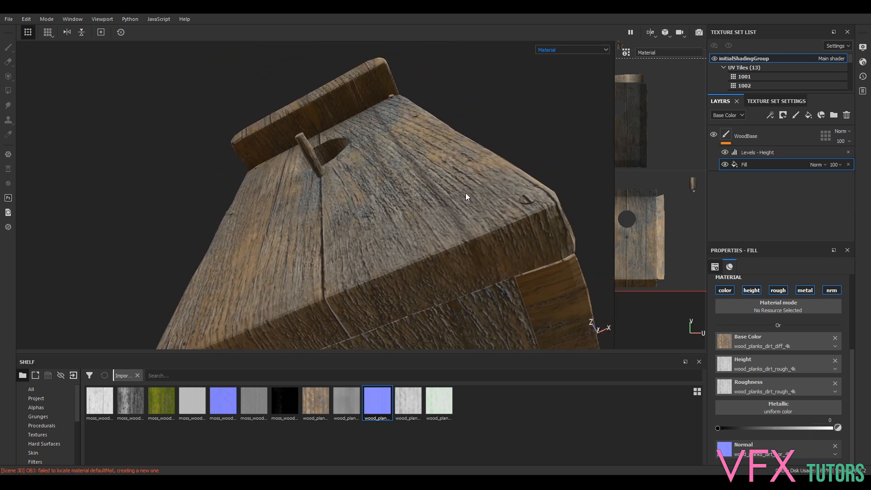
Remove the normal map from the WoodBase fill and check the whole birdbox
{"action": "left_click", "coordinate": [835, 445]}
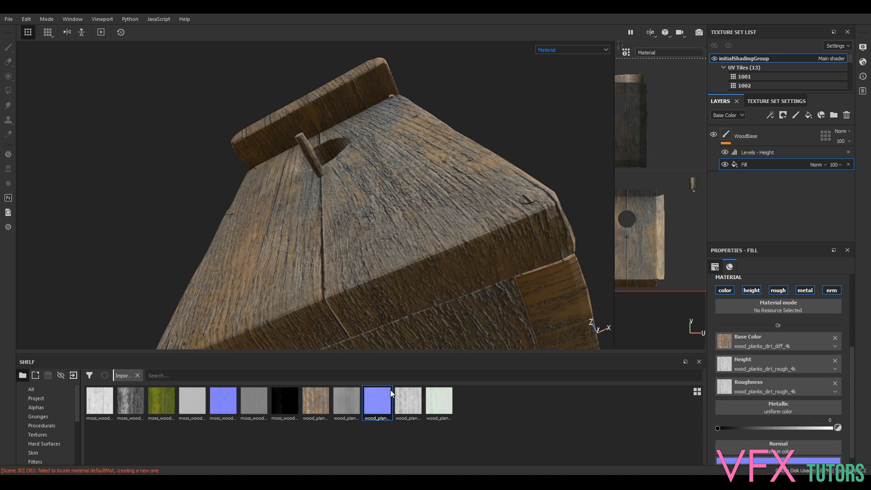
{"action": "scroll", "coordinate": [488, 174], "scroll_direction": "up", "scroll_amount": 2}
{"action": "scroll", "coordinate": [495, 163], "scroll_direction": "down", "scroll_amount": 4}
{"action": "left_click_drag", "start_coordinate": [508, 139], "coordinate": [449, 188], "text": "alt"}
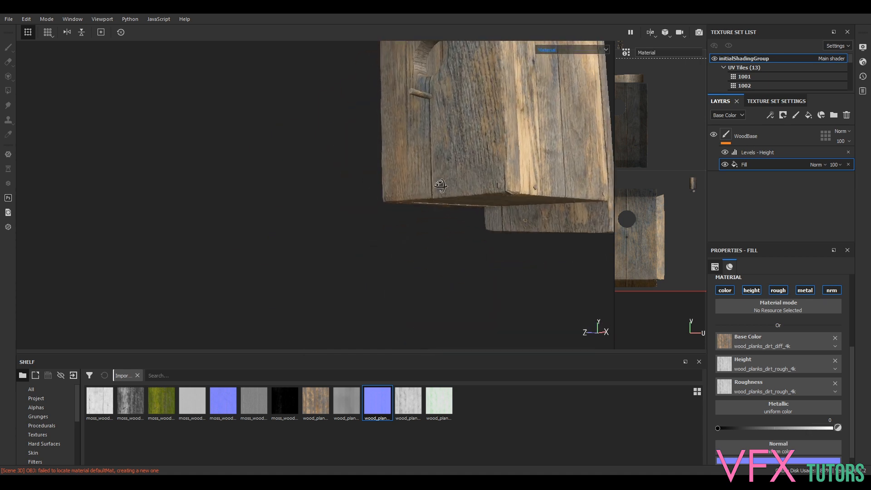
{"action": "middle_click_drag", "start_coordinate": [453, 150], "coordinate": [338, 370], "text": "alt"}
{"action": "scroll", "coordinate": [407, 216], "scroll_direction": "down", "scroll_amount": 3}
{"action": "left_click_drag", "start_coordinate": [388, 213], "coordinate": [413, 263], "text": "alt"}
{"action": "left_click_drag", "start_coordinate": [513, 276], "coordinate": [490, 164], "text": "alt"}
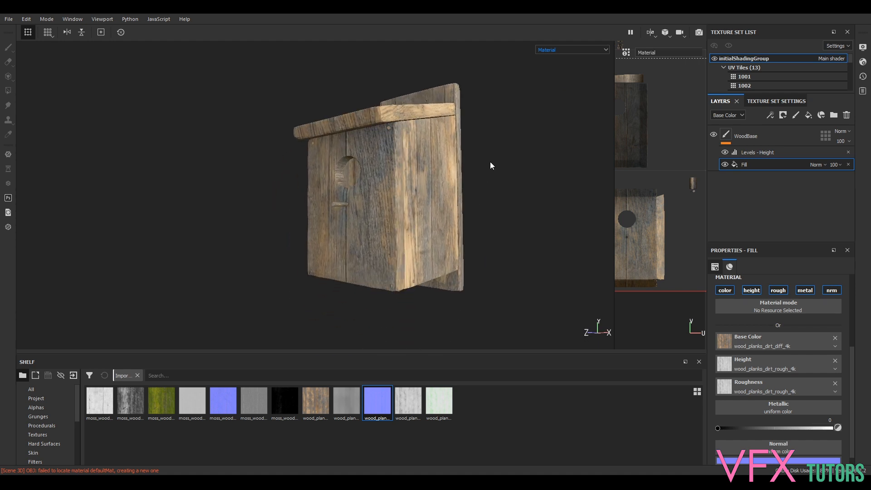
Render the birdbox with Iray and inspect the wood's roof, front and side boards
{"action": "left_click", "coordinate": [699, 33]}
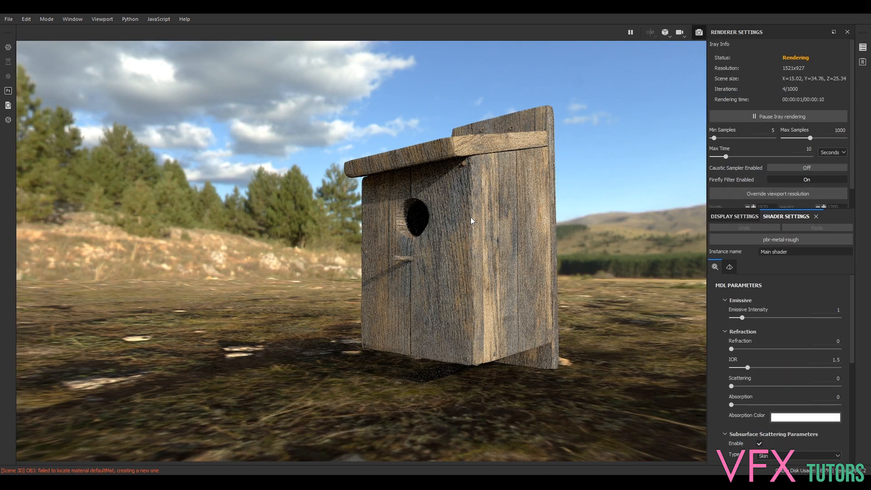
{"action": "middle_click_drag", "start_coordinate": [615, 179], "coordinate": [587, 203], "text": "alt"}
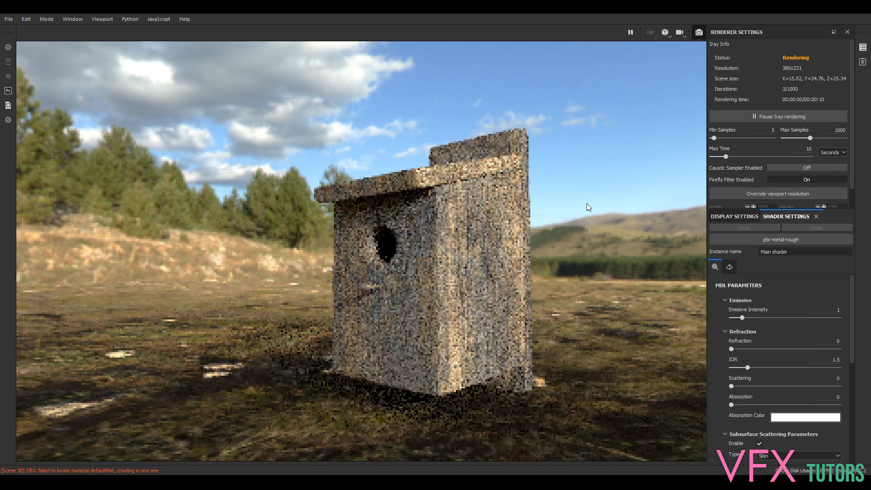
{"action": "right_click_drag", "start_coordinate": [584, 207], "coordinate": [494, 210], "text": "alt"}
{"action": "scroll", "coordinate": [494, 208], "scroll_direction": "down", "scroll_amount": 2}
{"action": "scroll", "coordinate": [494, 208], "scroll_direction": "up", "scroll_amount": 6}
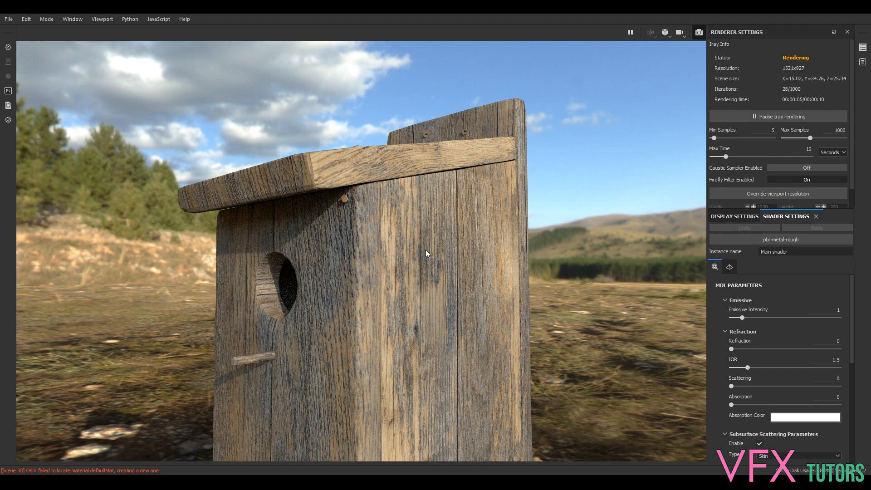
{"action": "mouse_move", "coordinate": [406, 247]}
{"action": "left_mouse_down", "text": "alt"}
{"action": "mouse_move", "coordinate": [384, 258]}
{"action": "mouse_move", "coordinate": [409, 260]}
{"action": "left_mouse_up", "text": "alt"}
{"action": "middle_click_drag", "start_coordinate": [474, 269], "coordinate": [466, 252], "text": "alt"}
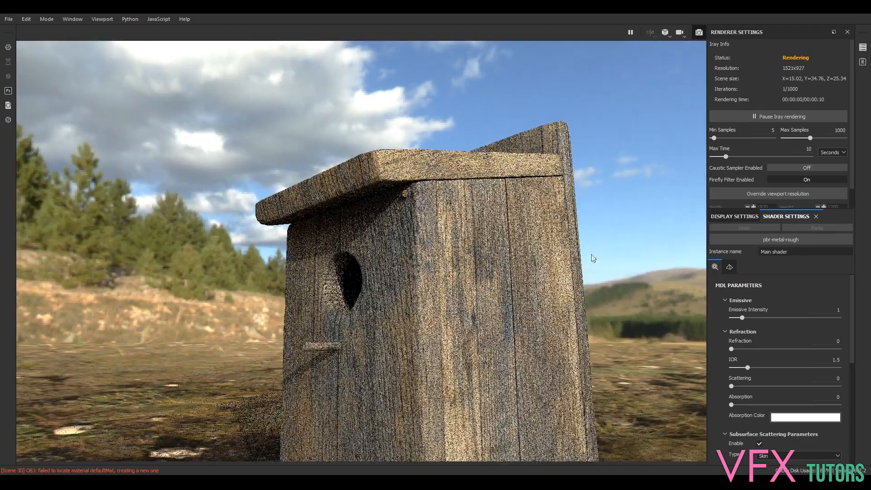
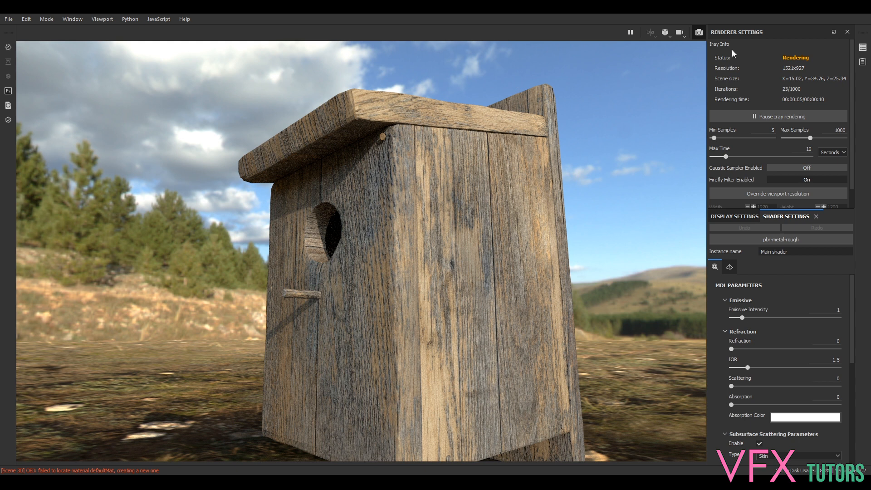
Leave the Iray render for the painting view and examine the front, side boards and nail heads under the roof
{"action": "left_click", "coordinate": [698, 33]}
{"action": "scroll", "coordinate": [298, 218], "scroll_direction": "down", "scroll_amount": 4}
{"action": "left_click_drag", "start_coordinate": [313, 194], "coordinate": [617, 218], "text": "alt"}
{"action": "middle_click_drag", "start_coordinate": [499, 199], "coordinate": [477, 221], "text": "alt"}
{"action": "left_click_drag", "start_coordinate": [480, 223], "coordinate": [448, 225], "text": "alt"}
{"action": "scroll", "coordinate": [465, 225], "scroll_direction": "up", "scroll_amount": 3}
{"action": "middle_click_drag", "start_coordinate": [448, 224], "coordinate": [460, 187], "text": "alt"}
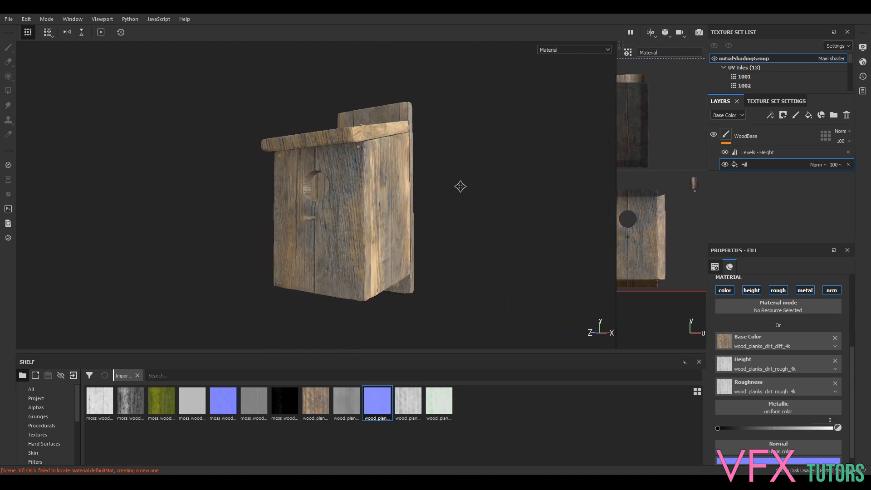
{"action": "left_click_drag", "start_coordinate": [459, 183], "coordinate": [388, 185], "text": "alt"}
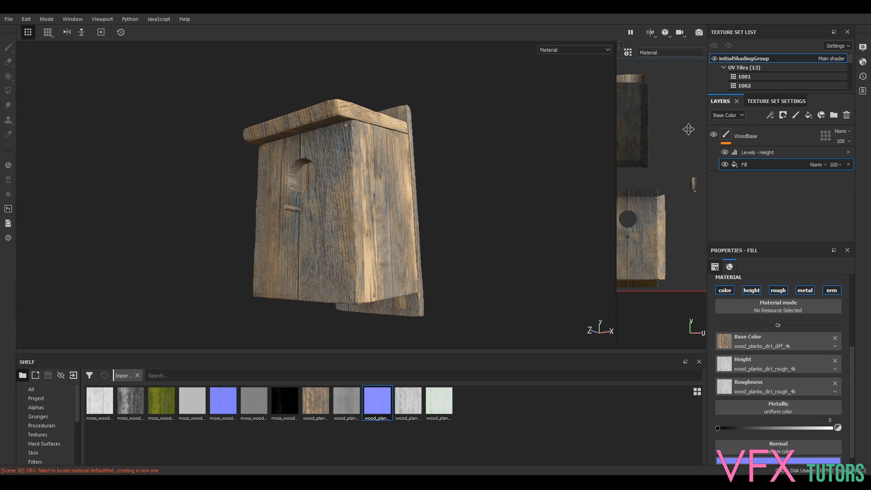
{"action": "scroll", "coordinate": [352, 126], "scroll_direction": "up", "scroll_amount": 8}
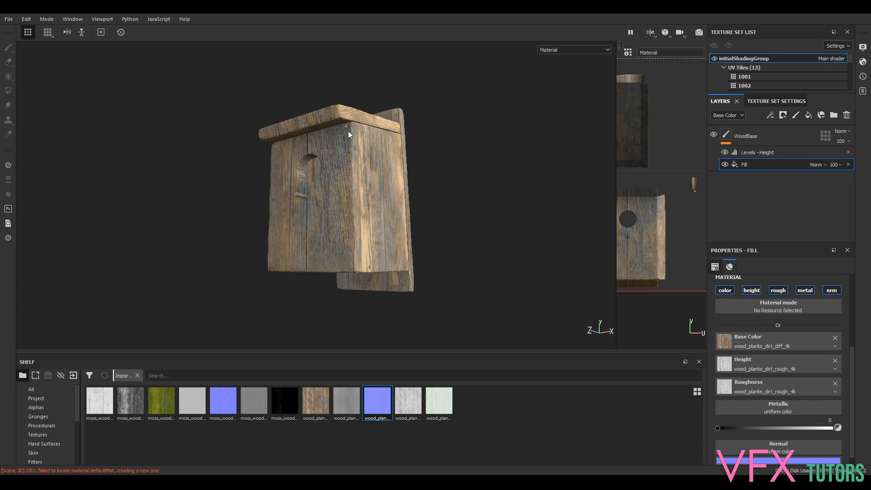
{"action": "scroll", "coordinate": [394, 173], "scroll_direction": "up", "scroll_amount": 3}
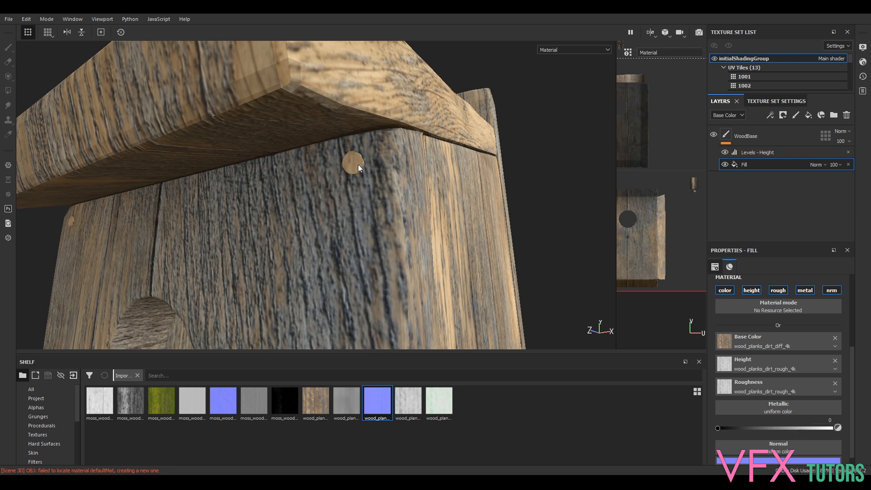
{"action": "scroll", "coordinate": [352, 169], "scroll_direction": "down", "scroll_amount": 5}
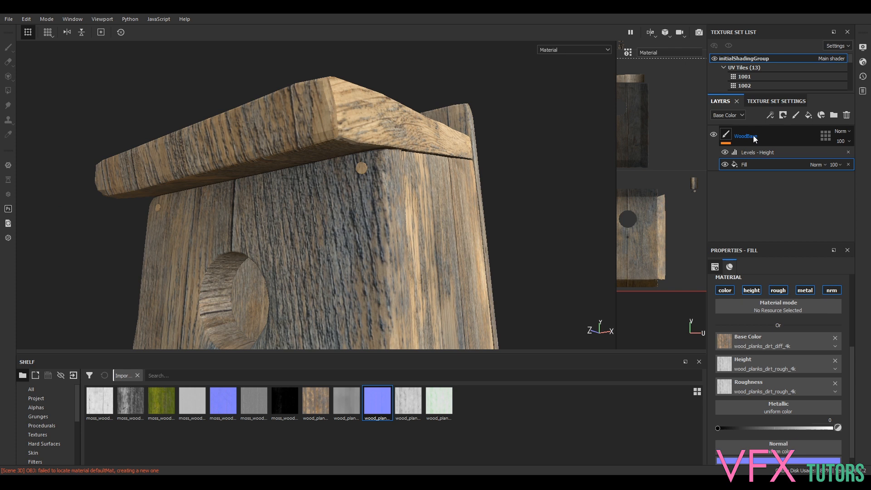
{"action": "scroll", "coordinate": [462, 193], "scroll_direction": "down", "scroll_amount": 4}
{"action": "middle_click_drag", "start_coordinate": [475, 225], "coordinate": [457, 188], "text": "alt"}
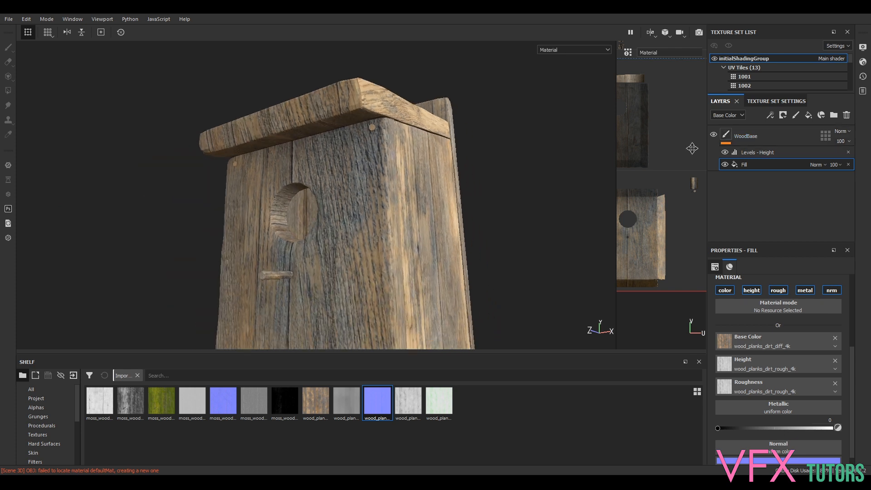
{"action": "left_click", "coordinate": [756, 135]}
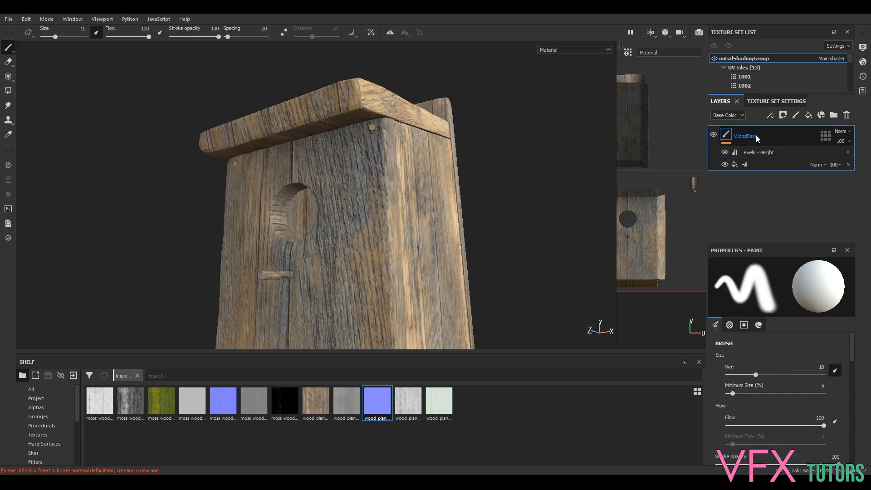
{"action": "right_click", "coordinate": [751, 136]}
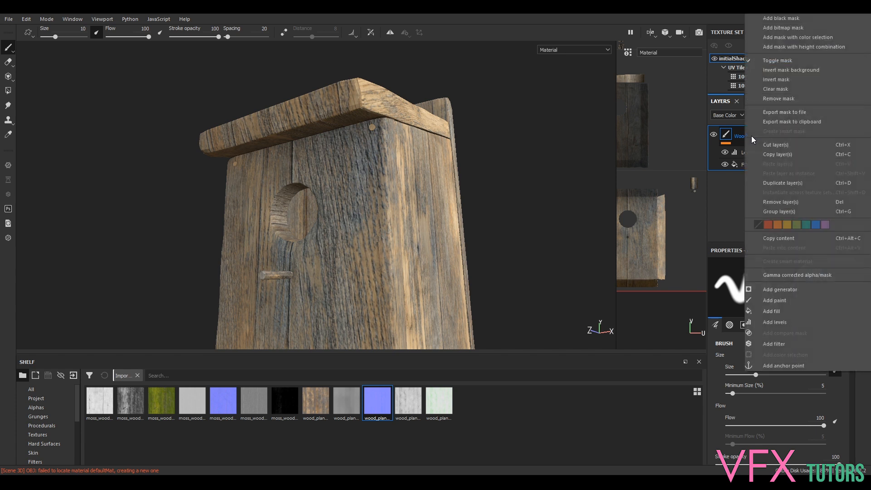
{"action": "left_click", "coordinate": [798, 19]}
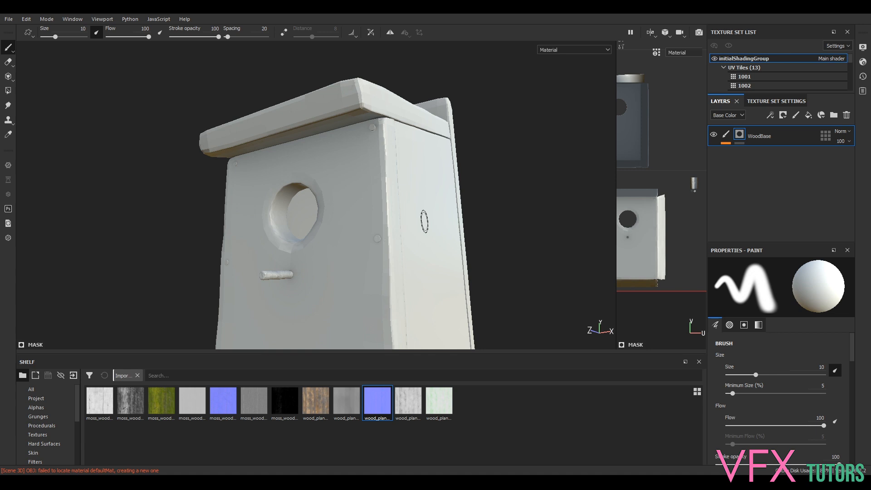
{"action": "key", "text": "ctrl+z"}
Add a white mask to the WoodBase layer
{"action": "right_click", "coordinate": [752, 136]}
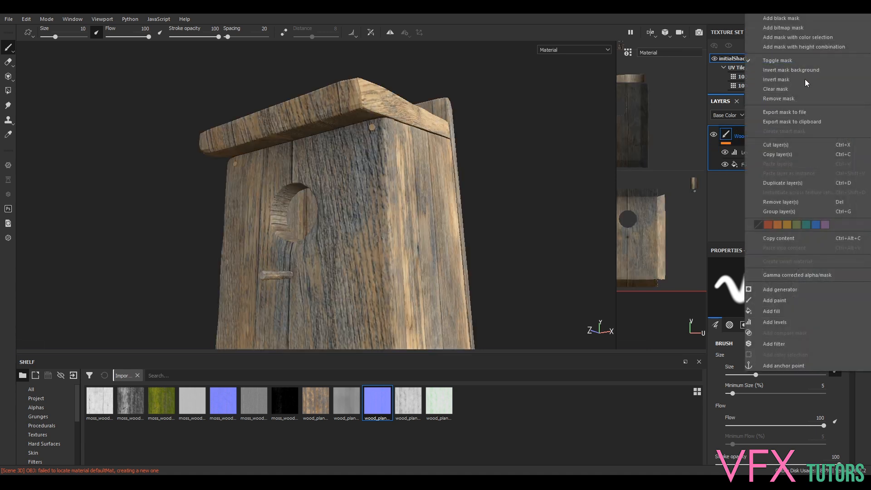
{"action": "left_click", "coordinate": [789, 18]}
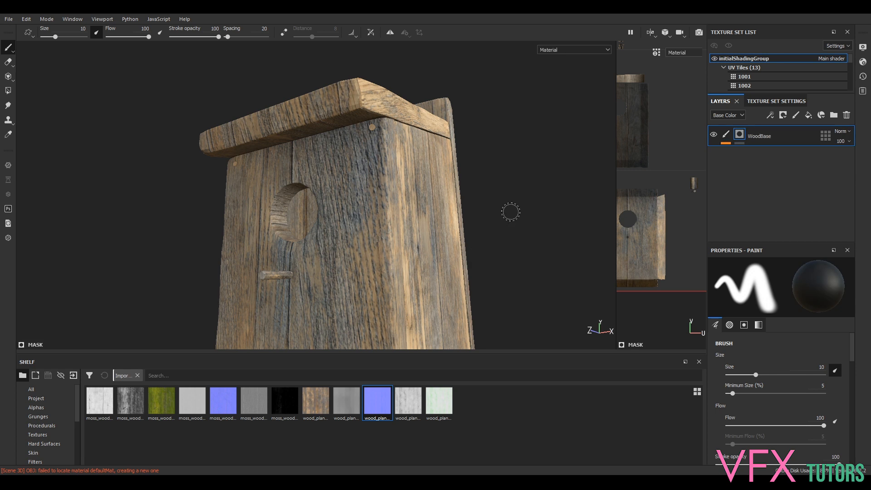
{"action": "left_click_drag", "start_coordinate": [453, 141], "coordinate": [503, 159], "text": "alt"}
{"action": "scroll", "coordinate": [648, 181], "scroll_direction": "down", "scroll_amount": 5}
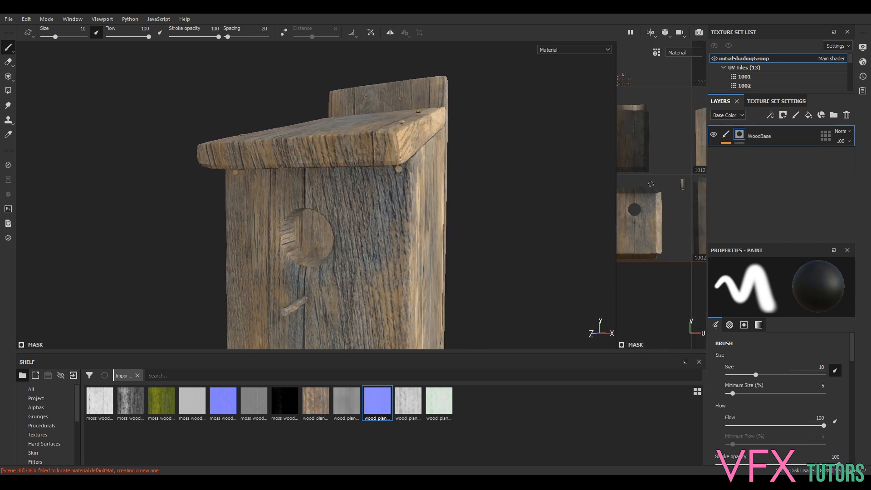
Widen the 2D view and frame the nail and screw UV shells in tile 1021
{"action": "middle_click_drag", "start_coordinate": [649, 184], "coordinate": [618, 230]}
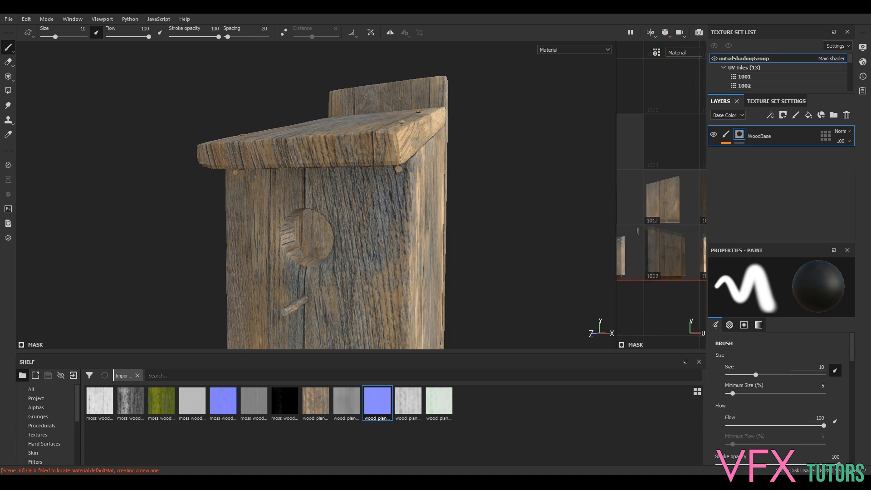
{"action": "left_click_drag", "start_coordinate": [615, 240], "coordinate": [442, 236]}
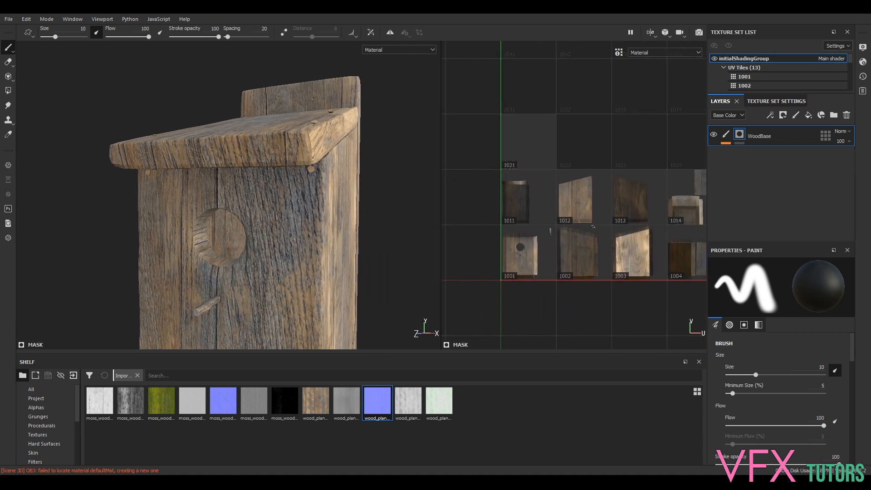
{"action": "middle_click_drag", "start_coordinate": [545, 225], "coordinate": [703, 298], "text": "alt"}
{"action": "scroll", "coordinate": [618, 219], "scroll_direction": "up", "scroll_amount": 5}
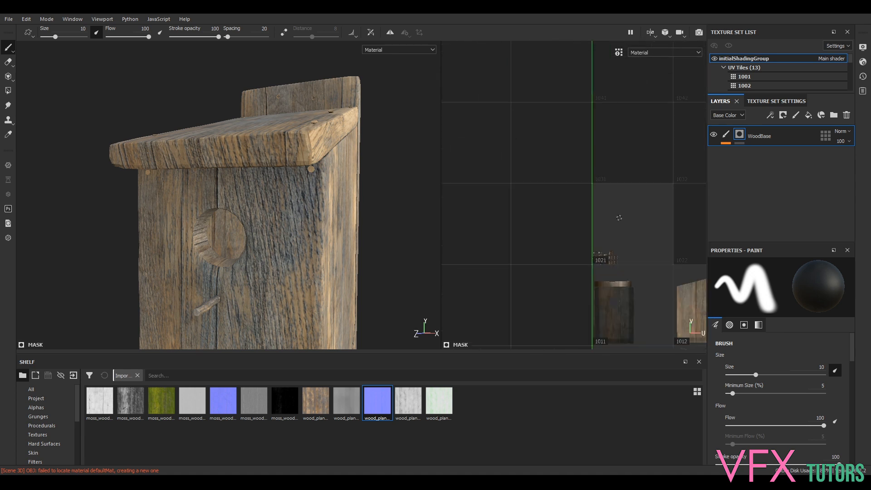
{"action": "scroll", "coordinate": [630, 254], "scroll_direction": "up", "scroll_amount": 6}
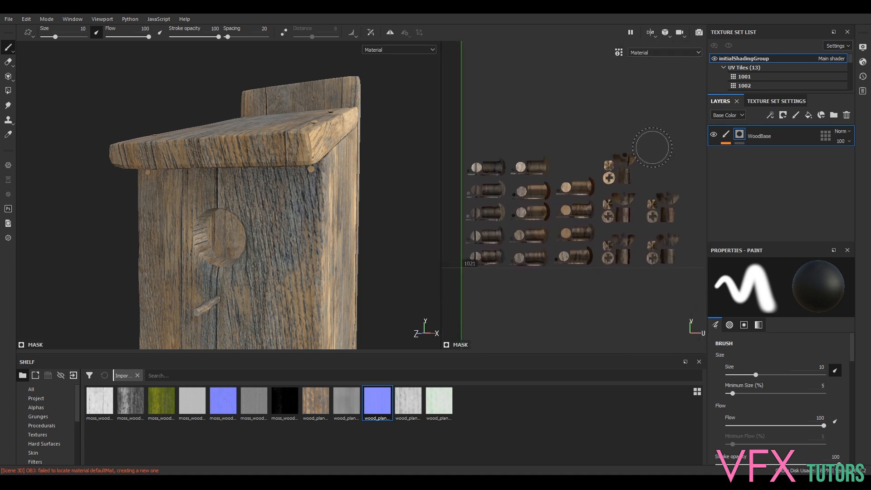
Add a Paint effect to the WoodBase mask and set up Polygon Fill with color 0
{"action": "right_click", "coordinate": [741, 134]}
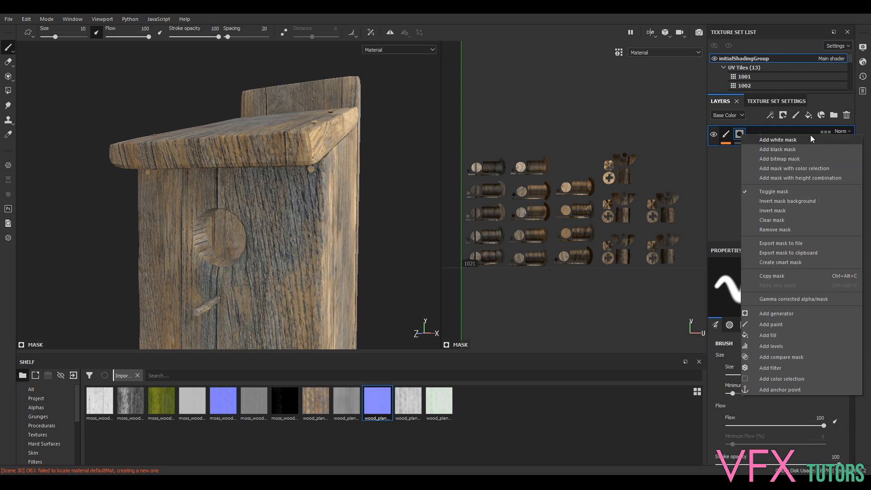
{"action": "left_click", "coordinate": [785, 329]}
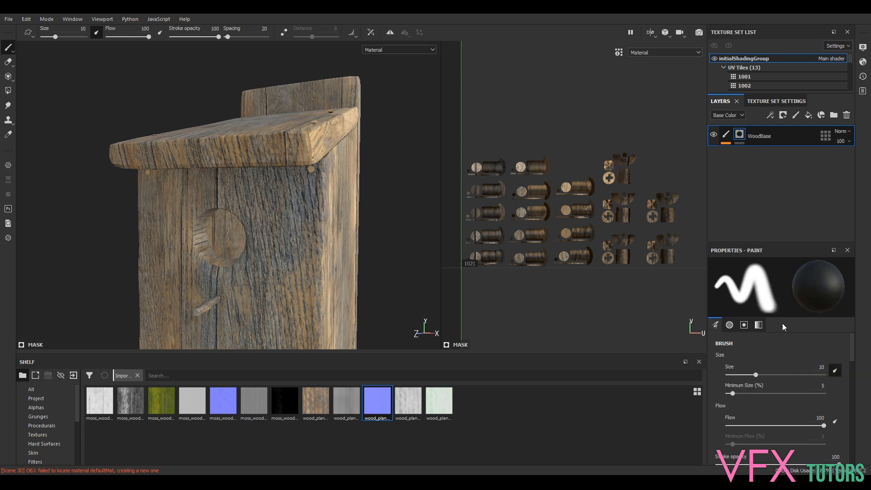
{"action": "left_click", "coordinate": [8, 91]}
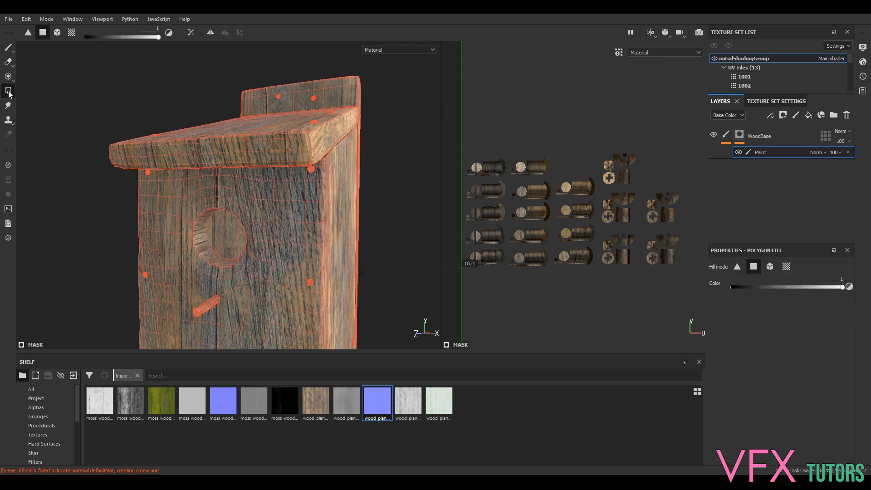
{"action": "left_click", "coordinate": [9, 79]}
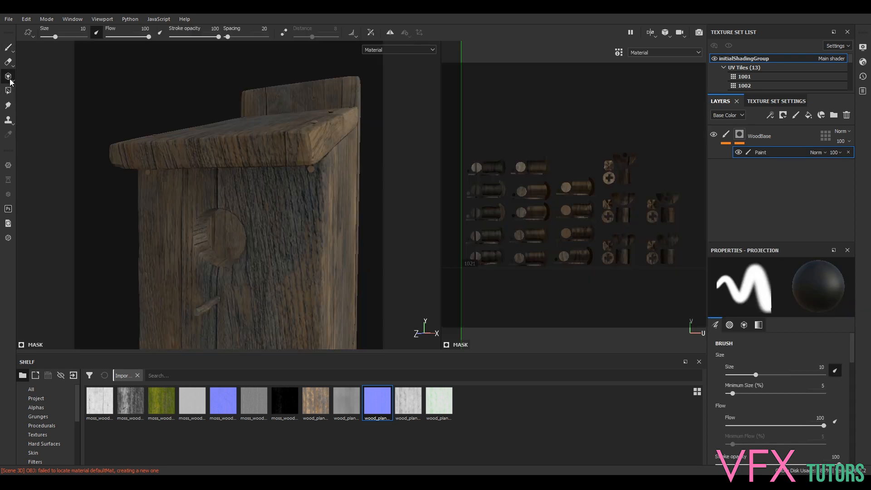
{"action": "left_click", "coordinate": [9, 91]}
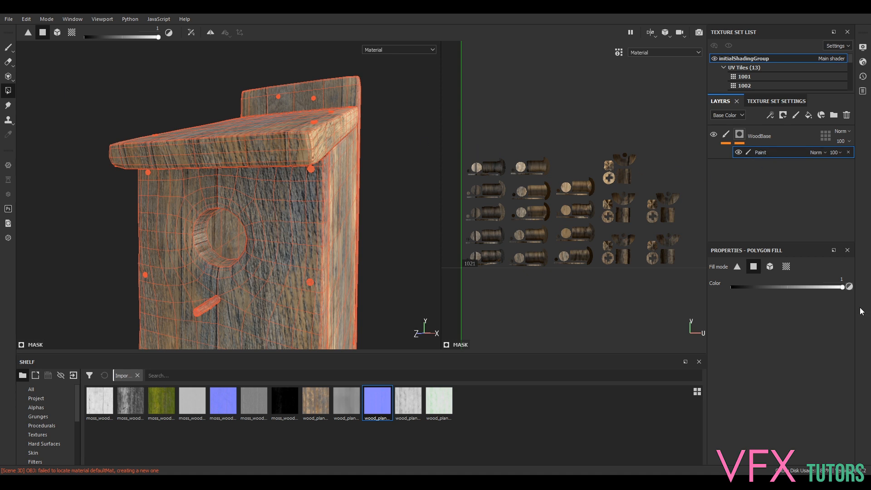
{"action": "left_click_drag", "start_coordinate": [841, 287], "coordinate": [656, 287]}
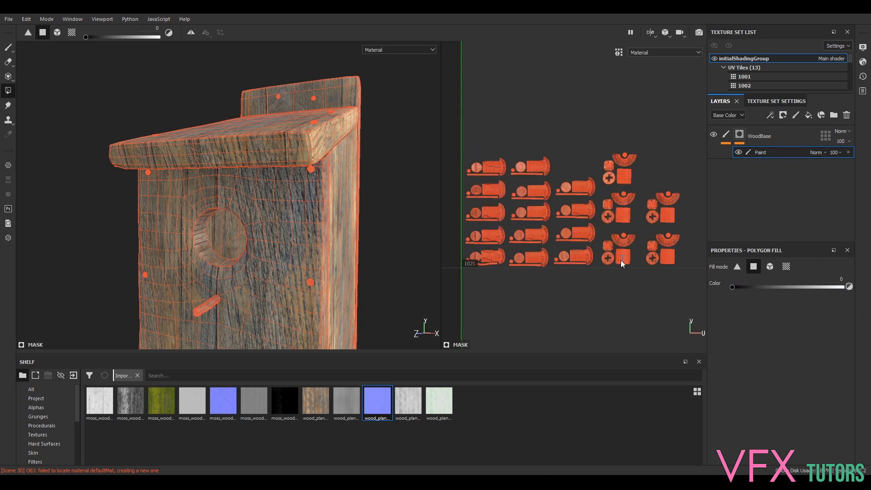
Fill all the nail and screw UV shells in tile 1021 with black to mask them out of WoodBase
{"action": "scroll", "coordinate": [639, 254], "scroll_direction": "down", "scroll_amount": 3}
{"action": "scroll", "coordinate": [640, 254], "scroll_direction": "up", "scroll_amount": 7}
{"action": "scroll", "coordinate": [640, 258], "scroll_direction": "up", "scroll_amount": 3}
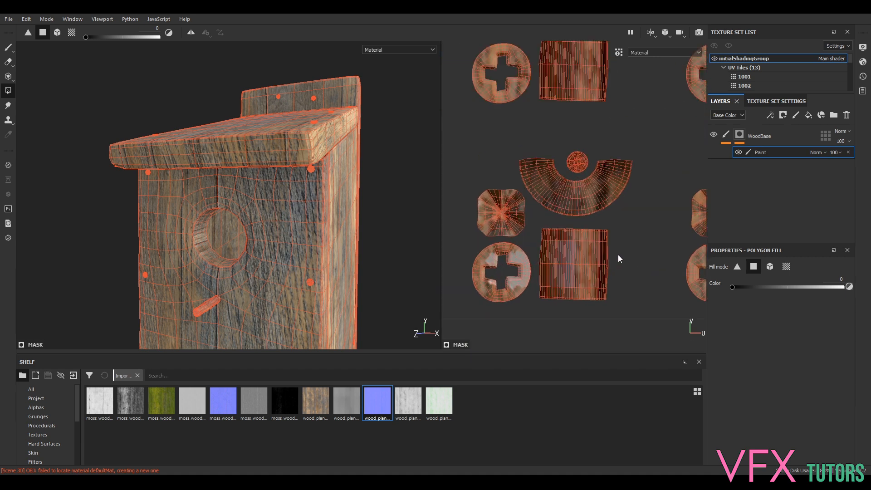
{"action": "scroll", "coordinate": [616, 187], "scroll_direction": "up", "scroll_amount": 3}
{"action": "left_click_drag", "start_coordinate": [637, 131], "coordinate": [506, 288]}
{"action": "scroll", "coordinate": [588, 241], "scroll_direction": "down", "scroll_amount": 4}
{"action": "scroll", "coordinate": [588, 245], "scroll_direction": "down", "scroll_amount": 8}
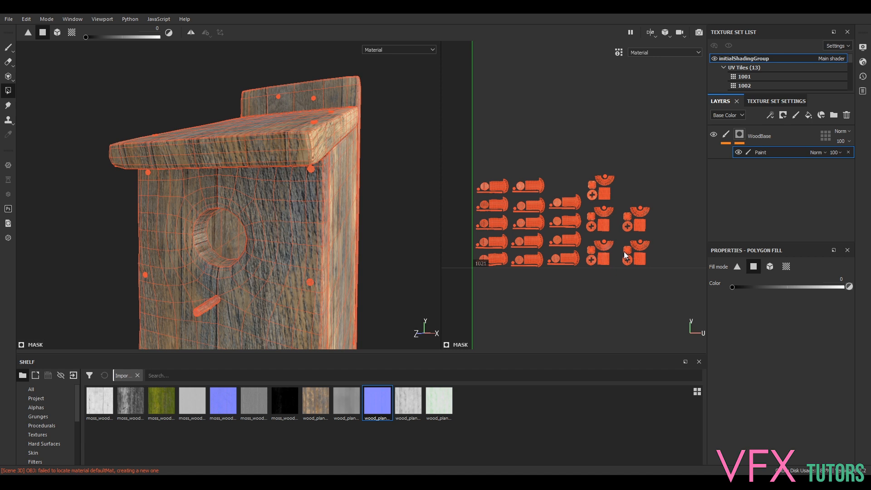
{"action": "left_click_drag", "start_coordinate": [657, 173], "coordinate": [492, 273]}
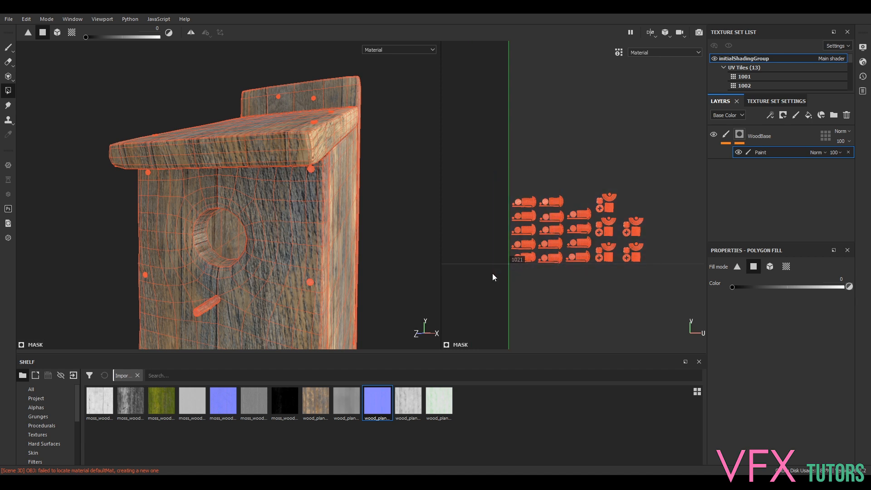
Examine a front nail head and the UV shells up close, comparing them with the mask's Paint effect hidden and shown
{"action": "scroll", "coordinate": [309, 232], "scroll_direction": "up", "scroll_amount": 5}
{"action": "scroll", "coordinate": [353, 277], "scroll_direction": "up", "scroll_amount": 2}
{"action": "middle_click_drag", "start_coordinate": [356, 280], "coordinate": [372, 127], "text": "alt"}
{"action": "scroll", "coordinate": [358, 206], "scroll_direction": "up", "scroll_amount": 4}
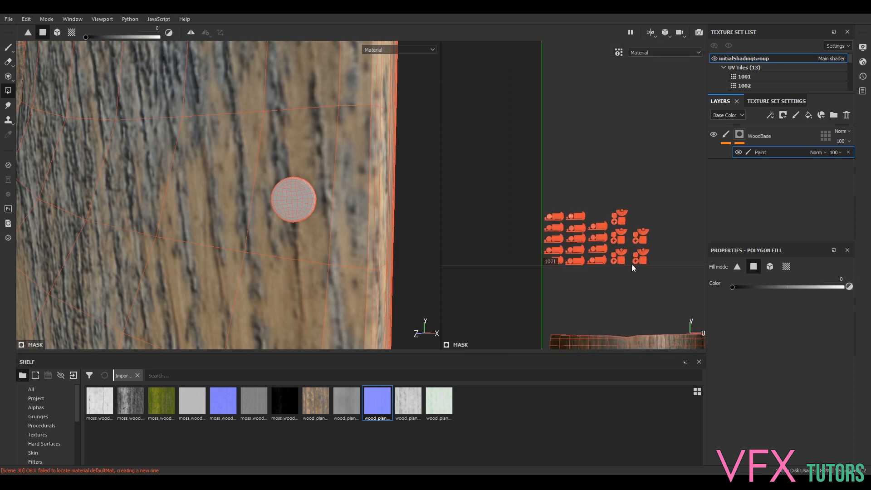
{"action": "scroll", "coordinate": [631, 264], "scroll_direction": "up", "scroll_amount": 6}
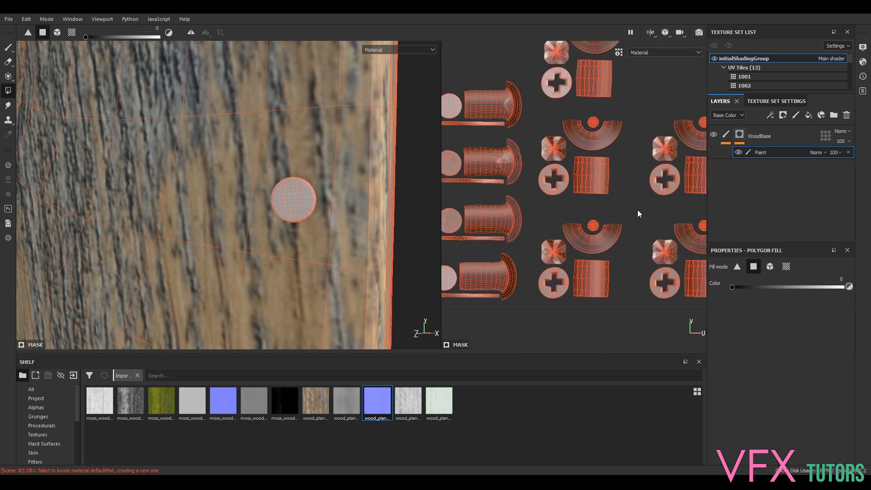
{"action": "left_click", "coordinate": [739, 153]}
{"action": "left_click", "coordinate": [738, 152]}
{"action": "left_click", "coordinate": [739, 153]}
{"action": "left_click", "coordinate": [739, 152]}
{"action": "scroll", "coordinate": [621, 127], "scroll_direction": "down", "scroll_amount": 6}
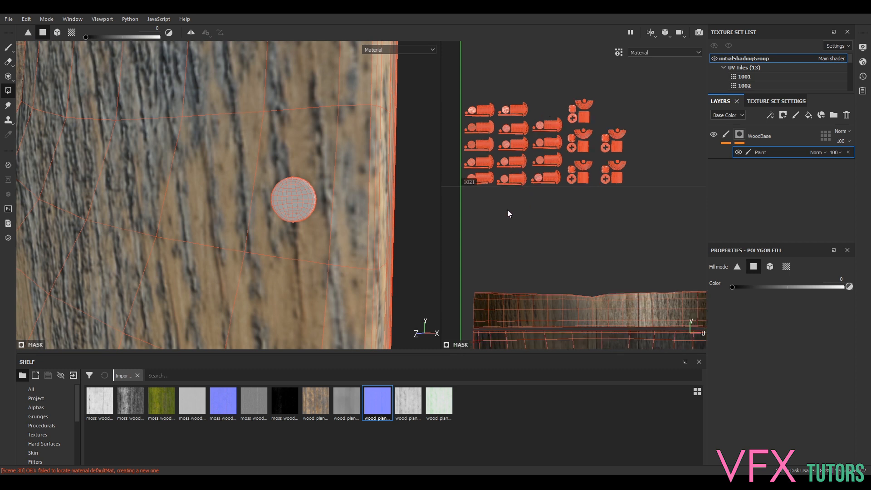
Select the WoodBase layer's content instead of its mask and inspect the birdbox's nails and wood from several angles
{"action": "scroll", "coordinate": [361, 195], "scroll_direction": "down", "scroll_amount": 2}
{"action": "scroll", "coordinate": [361, 196], "scroll_direction": "down", "scroll_amount": 5}
{"action": "left_click", "coordinate": [748, 140]}
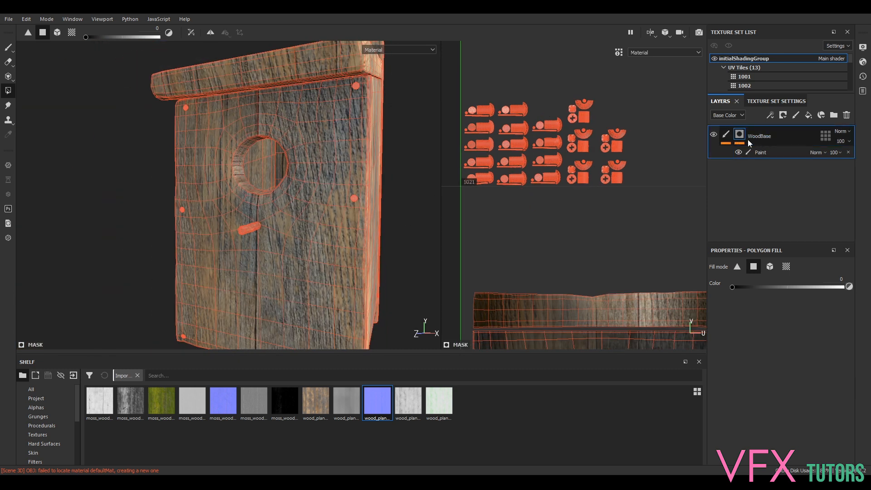
{"action": "left_click", "coordinate": [728, 137]}
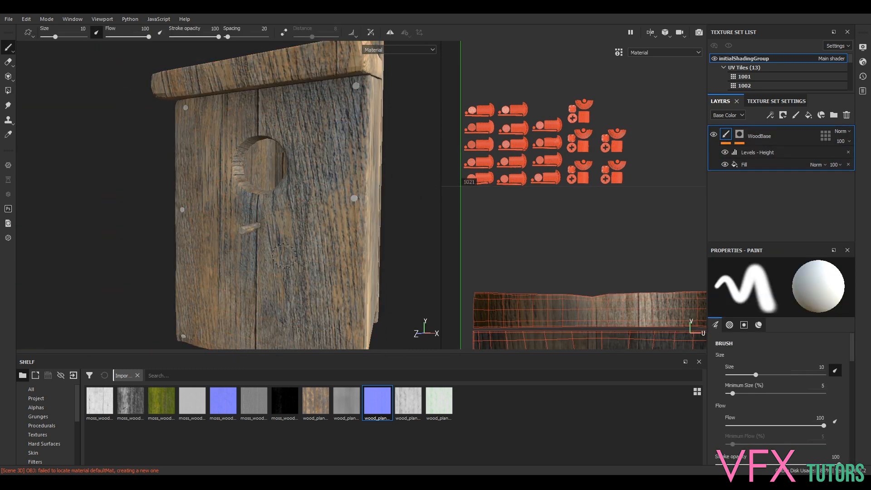
{"action": "mouse_move", "coordinate": [393, 199]}
{"action": "left_mouse_down", "text": "alt"}
{"action": "mouse_move", "coordinate": [313, 234]}
{"action": "mouse_move", "coordinate": [331, 227]}
{"action": "mouse_move", "coordinate": [347, 191]}
{"action": "mouse_move", "coordinate": [336, 145]}
{"action": "left_mouse_up", "text": "alt"}
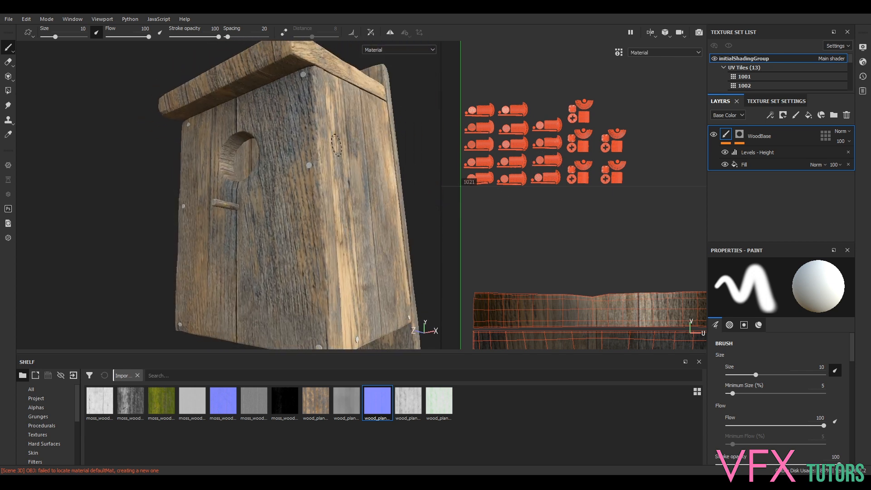
{"action": "mouse_move", "coordinate": [422, 218]}
{"action": "left_mouse_down", "text": "alt"}
{"action": "mouse_move", "coordinate": [358, 222]}
{"action": "mouse_move", "coordinate": [297, 195]}
{"action": "left_mouse_up", "text": "alt"}
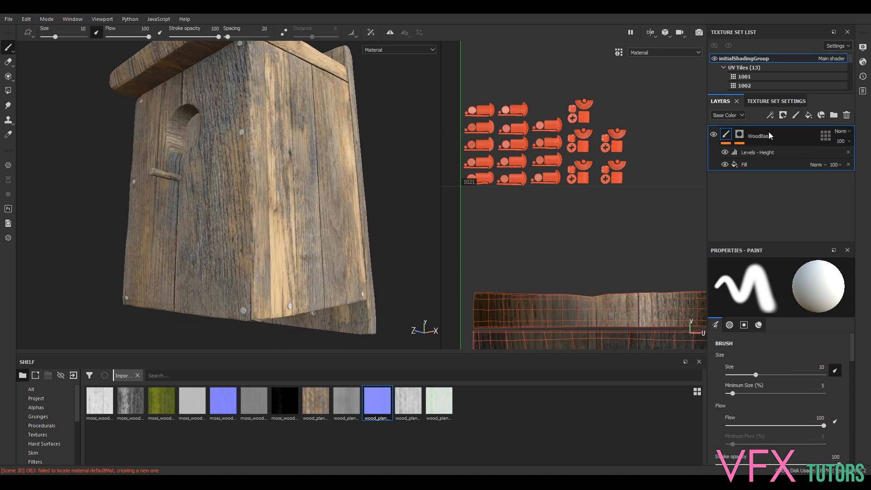
{"action": "scroll", "coordinate": [226, 174], "scroll_direction": "down", "scroll_amount": 1}
{"action": "scroll", "coordinate": [261, 187], "scroll_direction": "up", "scroll_amount": 3}
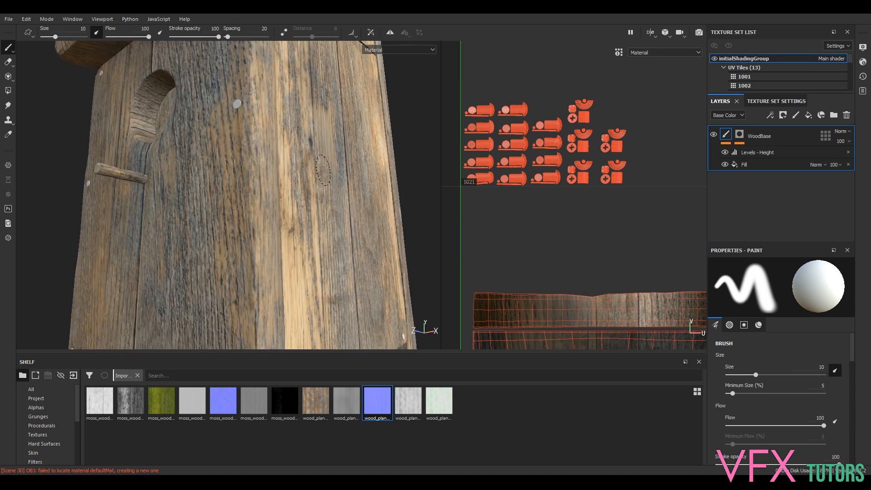
{"action": "scroll", "coordinate": [324, 176], "scroll_direction": "down", "scroll_amount": 5}
{"action": "left_click_drag", "start_coordinate": [344, 157], "coordinate": [297, 193], "text": "alt"}
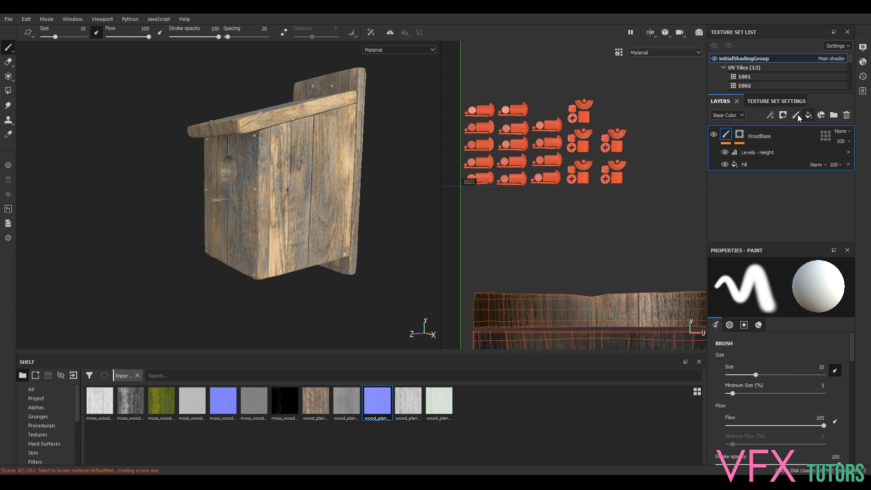
Add a fill layer above WoodBase and name it WoodMoss
{"action": "right_click", "coordinate": [763, 136]}
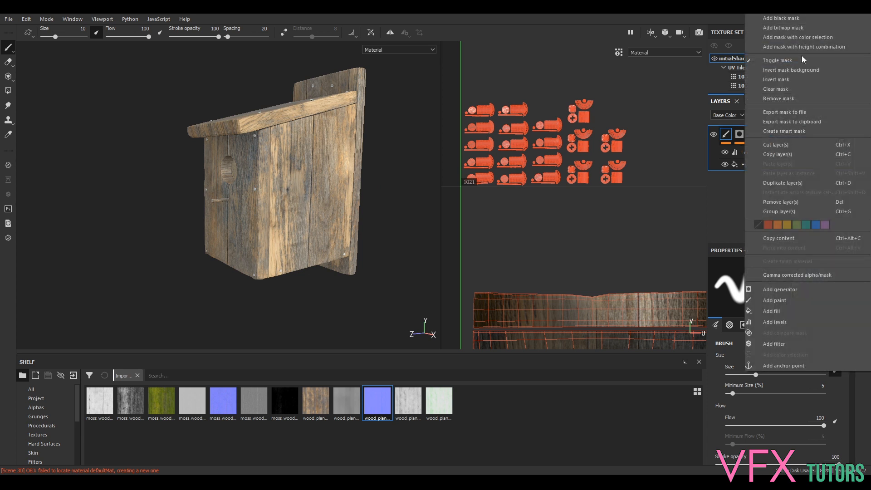
{"action": "left_click", "coordinate": [646, 409]}
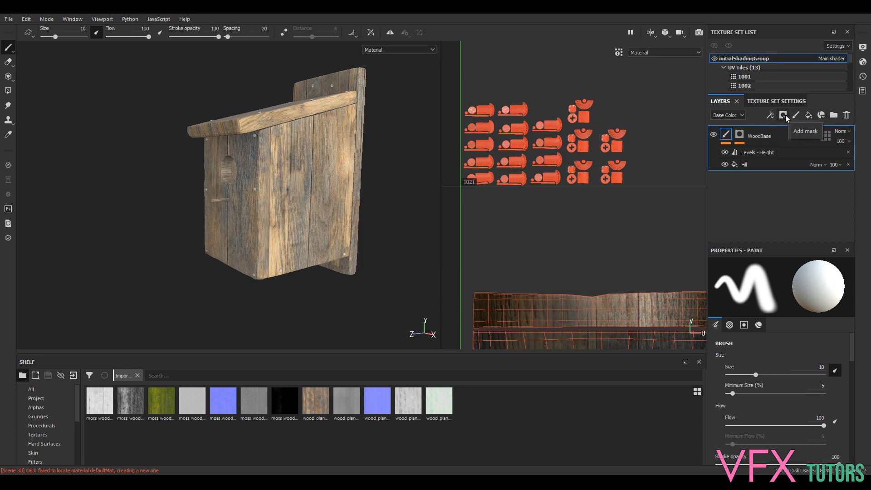
{"action": "left_click", "coordinate": [809, 115]}
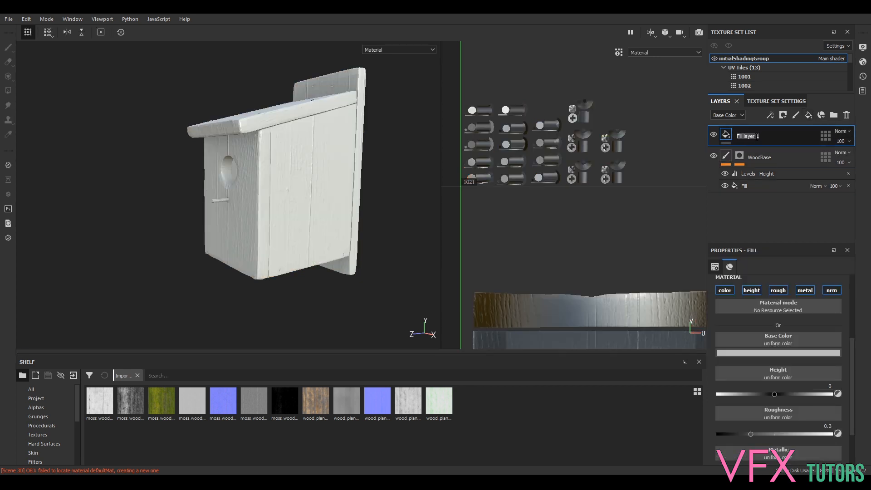
{"action": "type", "text": "WoodMoss"}
Examine the relief of the birdbox's front and side up close under the plain WoodMoss fill
{"action": "left_click_drag", "start_coordinate": [306, 231], "coordinate": [377, 226], "text": "alt"}
{"action": "scroll", "coordinate": [382, 252], "scroll_direction": "down", "scroll_amount": 3}
{"action": "scroll", "coordinate": [339, 242], "scroll_direction": "up", "scroll_amount": 6}
{"action": "middle_click_drag", "start_coordinate": [307, 227], "coordinate": [355, 299], "text": "alt"}
{"action": "left_click_drag", "start_coordinate": [346, 306], "coordinate": [335, 303], "text": "alt"}
{"action": "scroll", "coordinate": [338, 254], "scroll_direction": "down", "scroll_amount": 3}
{"action": "left_click_drag", "start_coordinate": [347, 195], "coordinate": [331, 198], "text": "alt"}
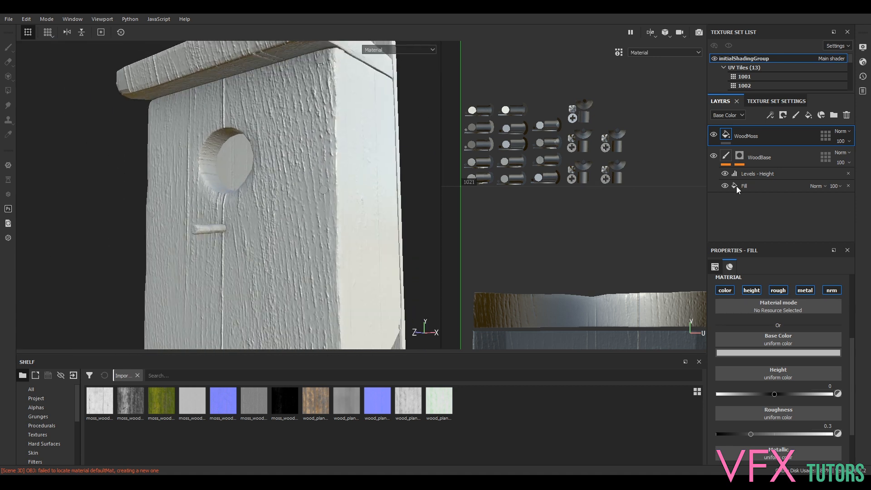
Check WoodBase's Fill textures and invert the output of its height Levels to compare the relief
{"action": "left_click", "coordinate": [762, 161]}
{"action": "left_click", "coordinate": [755, 183]}
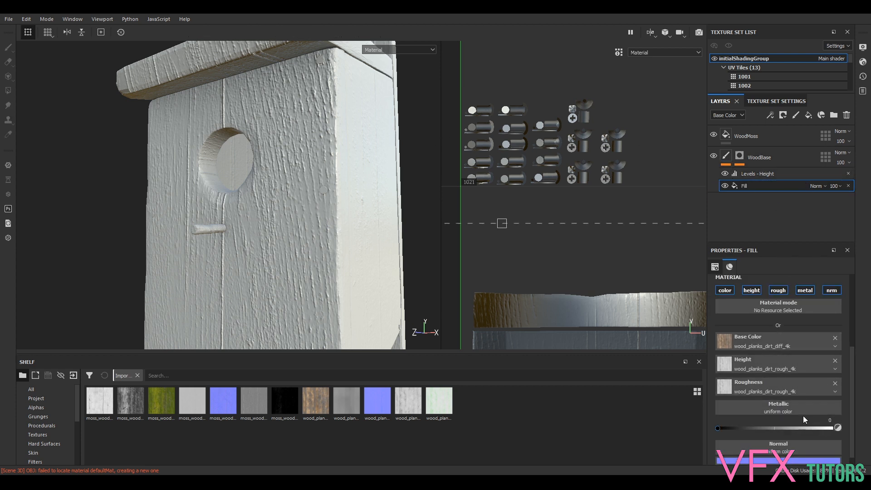
{"action": "left_click", "coordinate": [750, 174]}
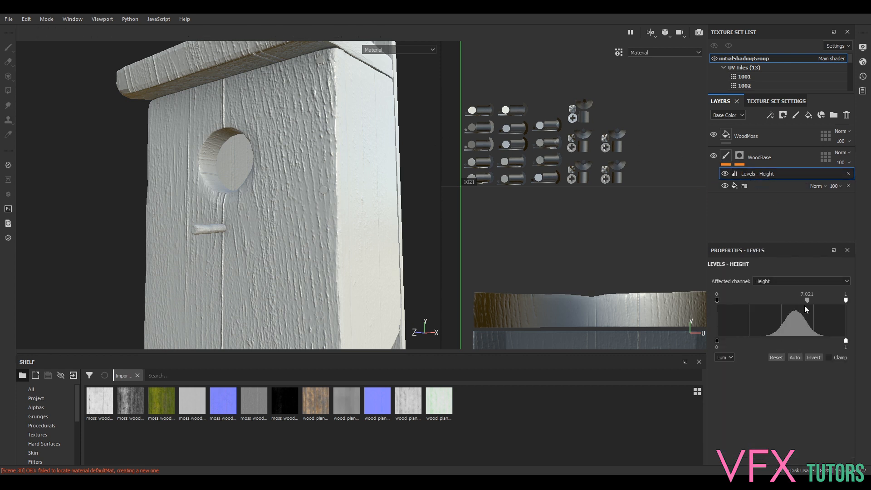
{"action": "left_click_drag", "start_coordinate": [350, 202], "coordinate": [353, 219], "text": "alt"}
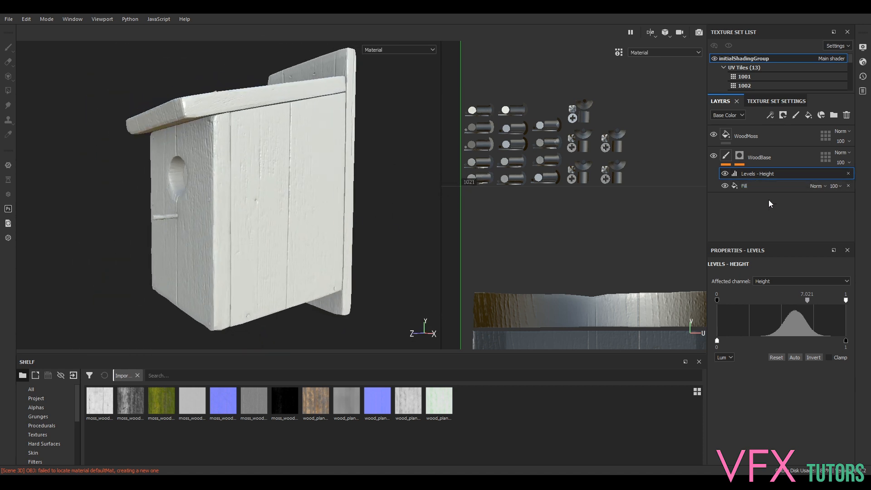
{"action": "left_click_drag", "start_coordinate": [424, 202], "coordinate": [341, 225], "text": "alt"}
Switch WoodBase's Levels effect from Height to the Roughness channel and inspect the birdbox's surface
{"action": "left_click", "coordinate": [773, 158]}
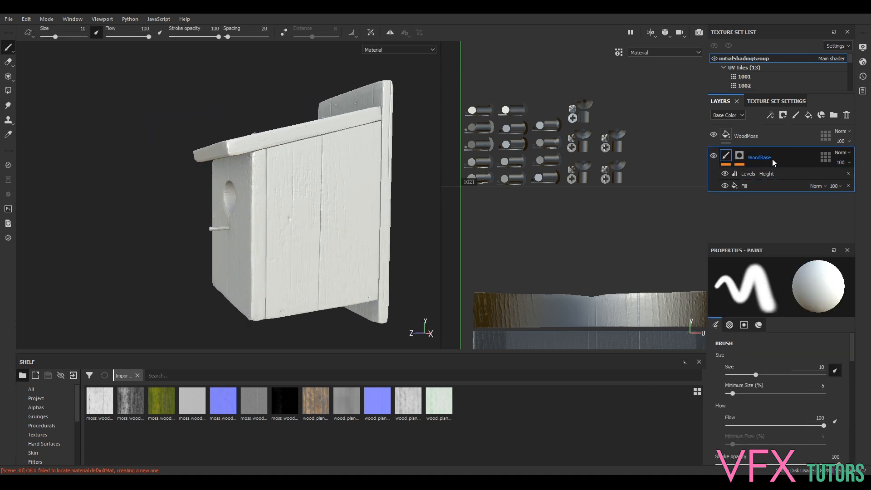
{"action": "left_click", "coordinate": [754, 176]}
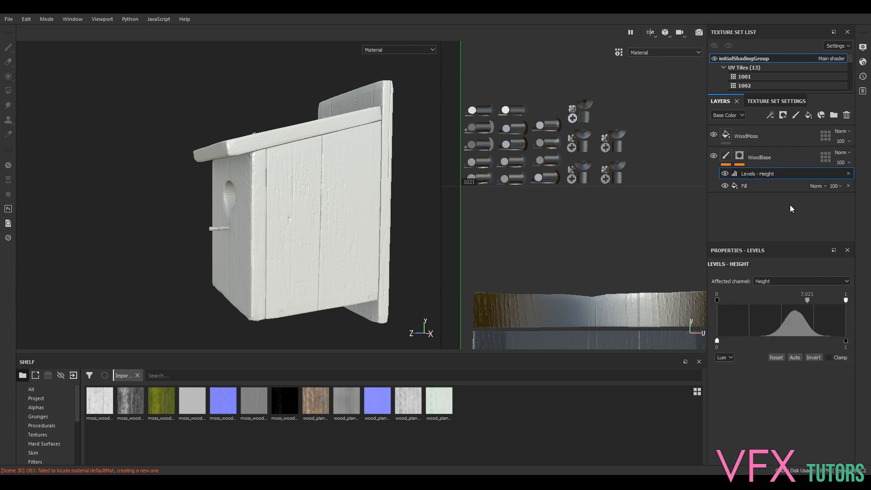
{"action": "left_click", "coordinate": [769, 280]}
{"action": "left_click", "coordinate": [764, 296]}
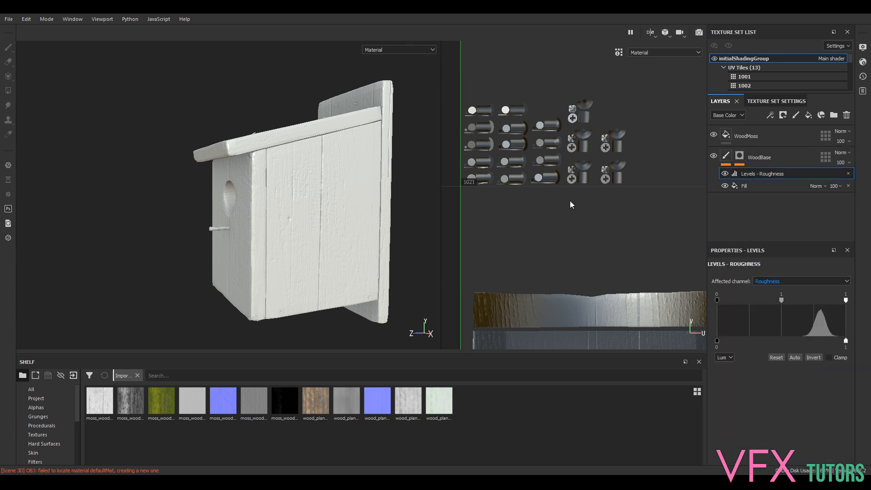
{"action": "mouse_move", "coordinate": [341, 415]}
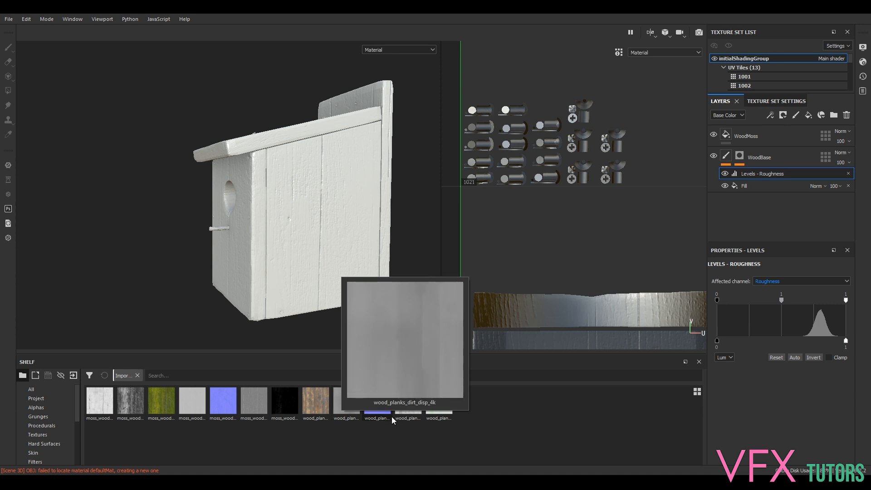
{"action": "mouse_move", "coordinate": [406, 415]}
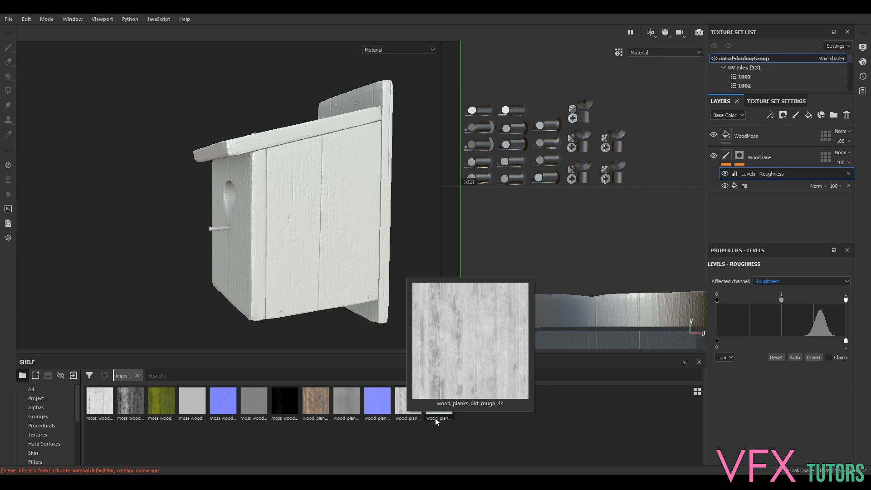
{"action": "mouse_move", "coordinate": [434, 418]}
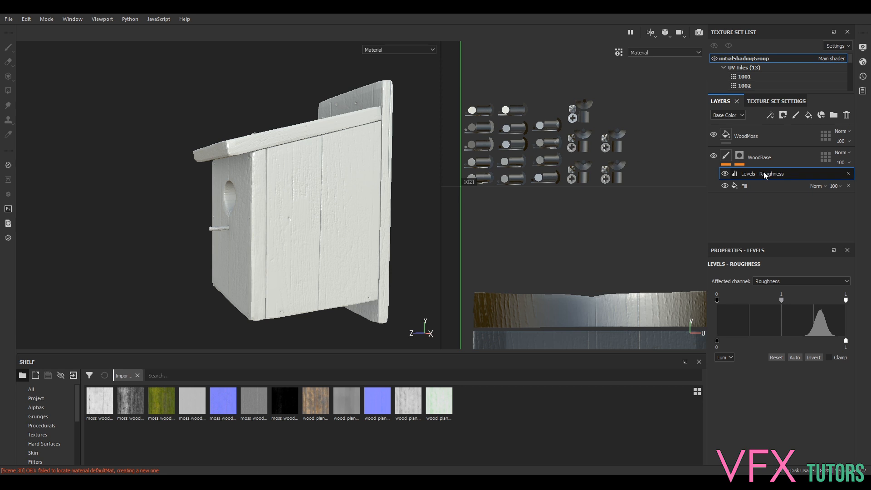
{"action": "left_click", "coordinate": [752, 160]}
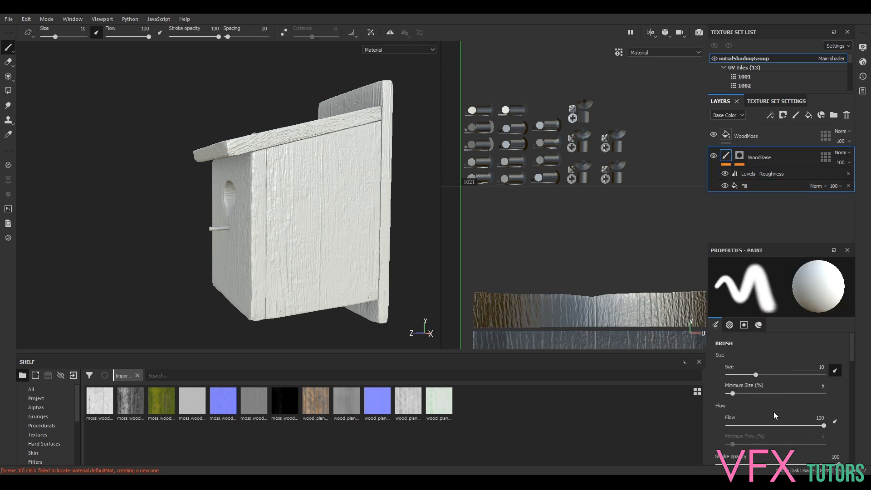
{"action": "left_click_drag", "start_coordinate": [249, 156], "coordinate": [330, 155], "text": "alt"}
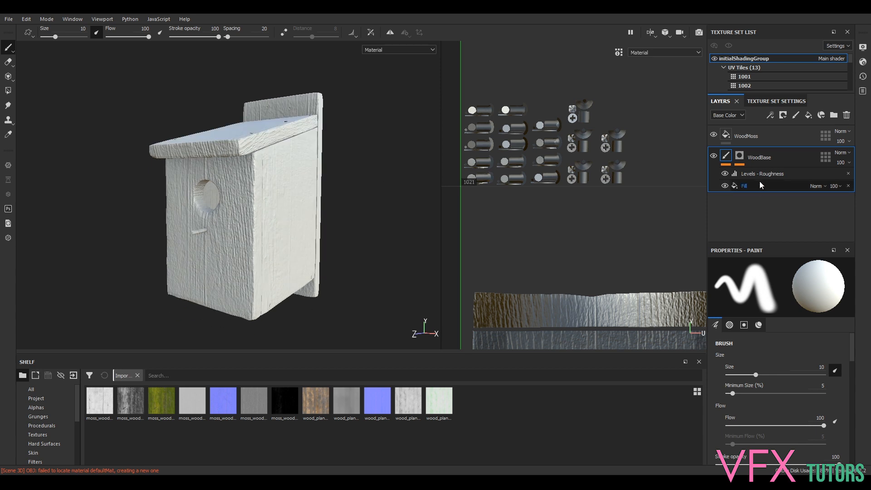
Select the WoodMoss layer and browse through the shelf categories to the Smart masks
{"action": "left_click", "coordinate": [750, 140]}
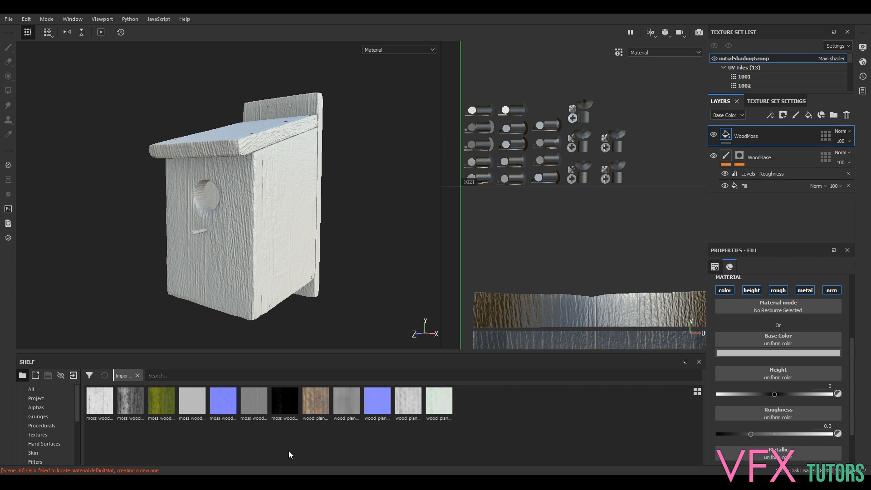
{"action": "scroll", "coordinate": [44, 434], "scroll_direction": "down", "scroll_amount": 3}
{"action": "scroll", "coordinate": [58, 408], "scroll_direction": "up", "scroll_amount": 3}
{"action": "left_click", "coordinate": [40, 388]}
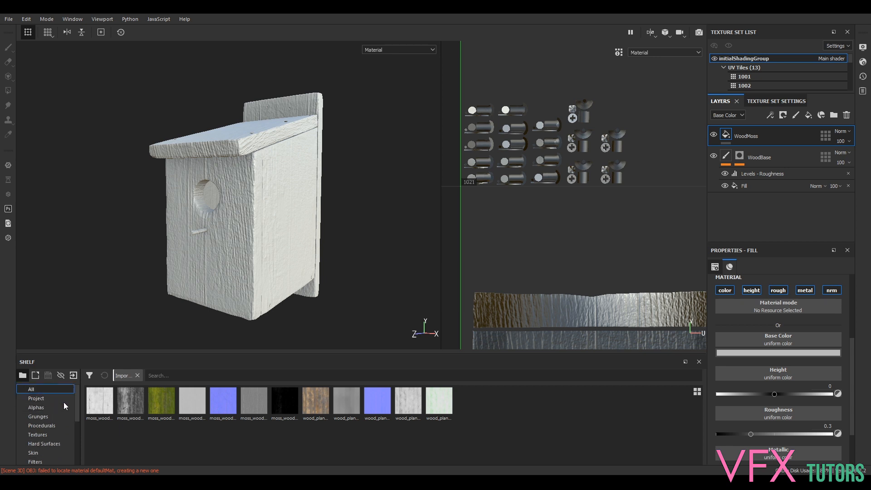
{"action": "left_click", "coordinate": [36, 399]}
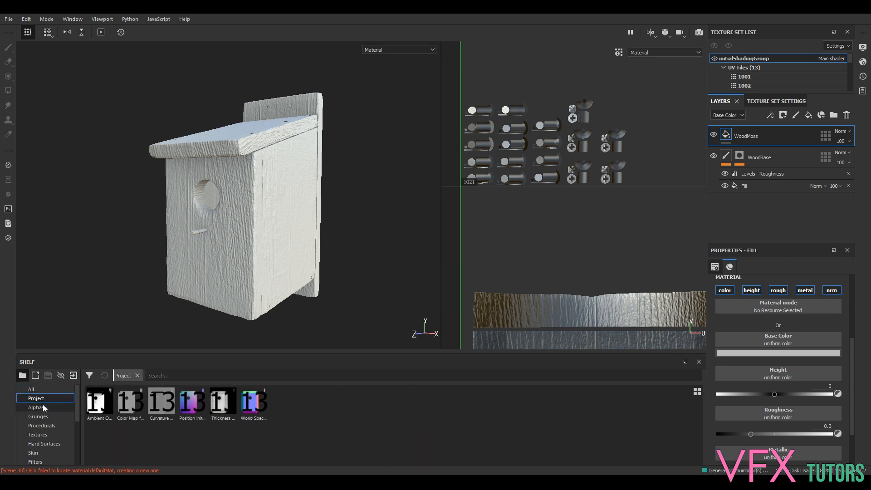
{"action": "left_click", "coordinate": [44, 407]}
{"action": "left_click", "coordinate": [46, 415]}
{"action": "left_click", "coordinate": [46, 424]}
{"action": "scroll", "coordinate": [46, 432], "scroll_direction": "down", "scroll_amount": 1}
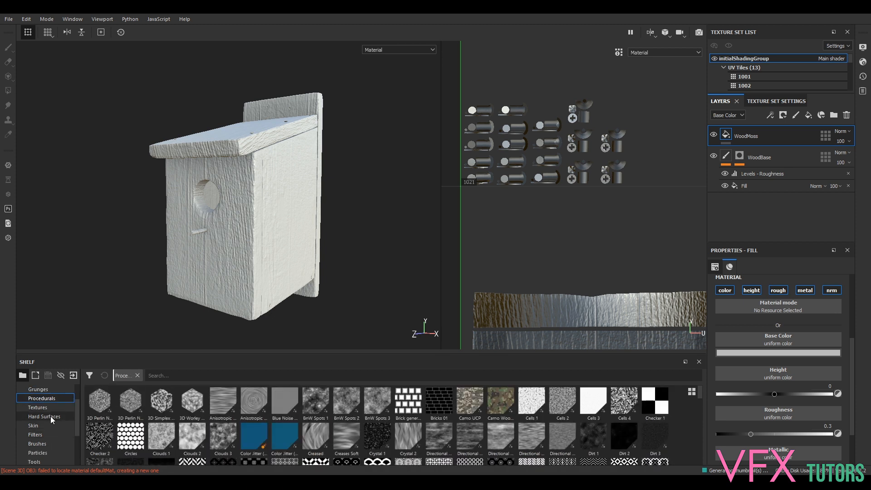
{"action": "left_click", "coordinate": [50, 415]}
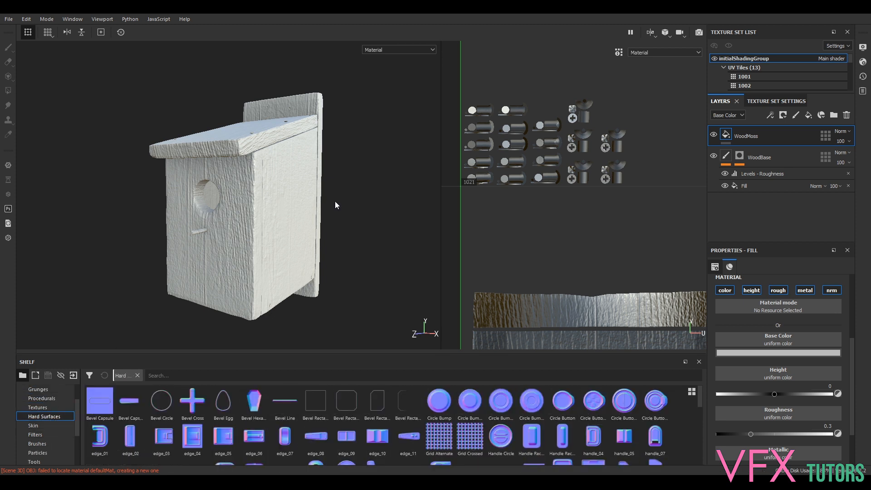
{"action": "left_click", "coordinate": [40, 425]}
{"action": "scroll", "coordinate": [40, 440], "scroll_direction": "down", "scroll_amount": 2}
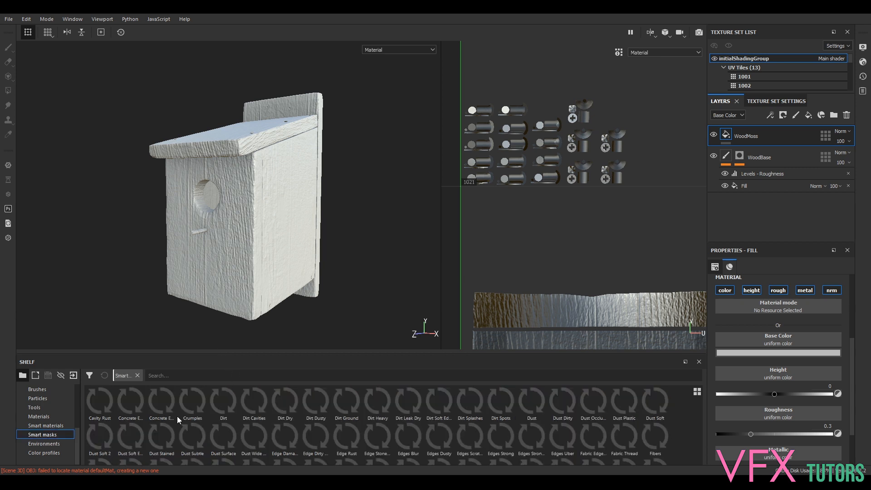
Enlarge the shelf to show all the smart masks and widen the 3D view around the birdbox
{"action": "left_click_drag", "start_coordinate": [275, 353], "coordinate": [277, 269]}
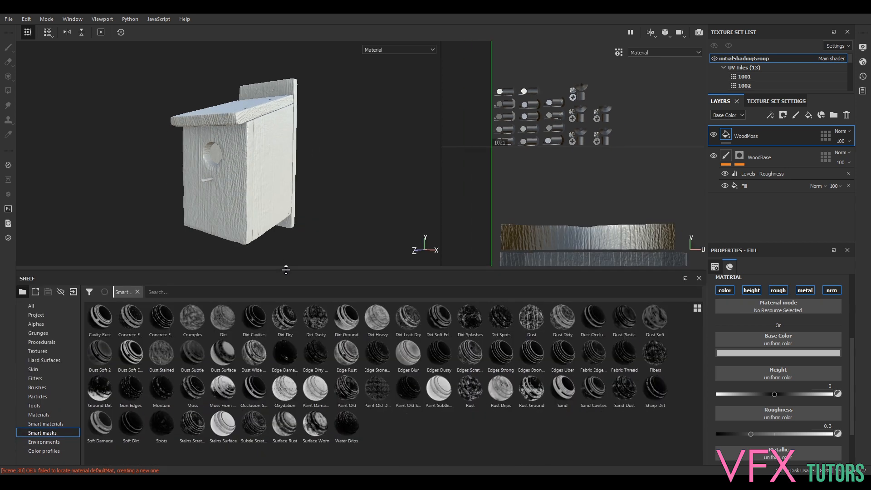
{"action": "left_click_drag", "start_coordinate": [440, 210], "coordinate": [539, 195]}
{"action": "right_click_drag", "start_coordinate": [251, 225], "coordinate": [323, 178], "text": "alt"}
{"action": "left_click_drag", "start_coordinate": [323, 179], "coordinate": [455, 188], "text": "alt"}
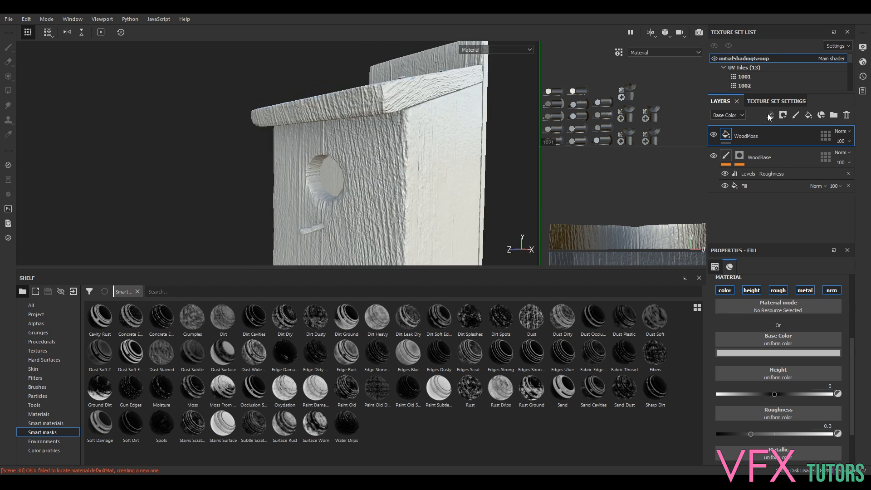
Set the affected channel of WoodBase's Levels effect to Height
{"action": "left_click", "coordinate": [760, 175]}
{"action": "left_click", "coordinate": [781, 282]}
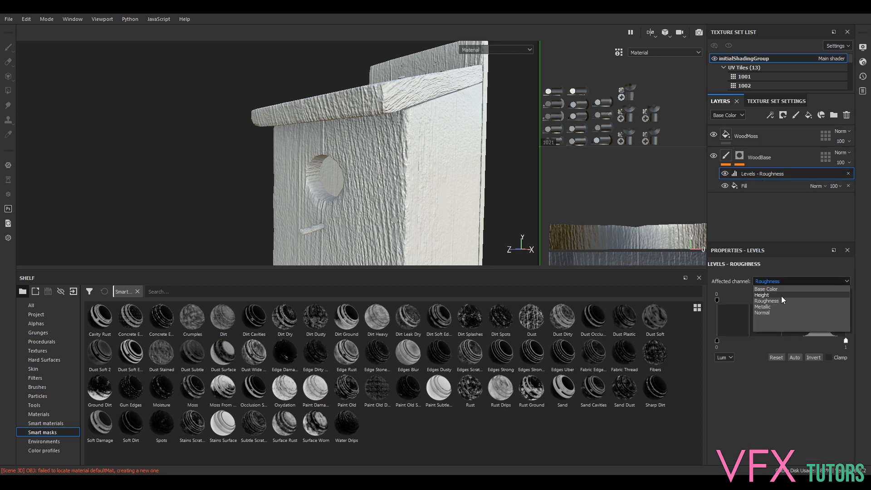
{"action": "left_click", "coordinate": [780, 295]}
Try a height Levels input black point of 0.383 with a midtone of about 4.03 on WoodBase
{"action": "left_click_drag", "start_coordinate": [788, 299], "coordinate": [773, 300]}
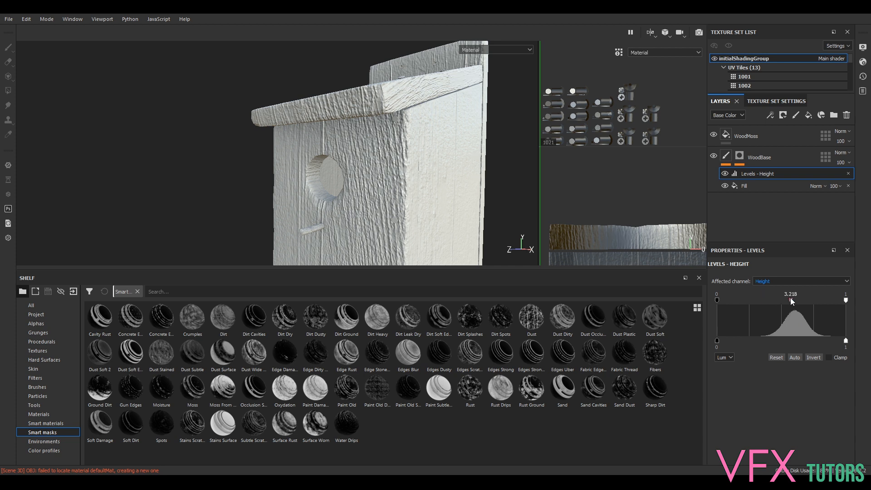
{"action": "left_click_drag", "start_coordinate": [845, 300], "coordinate": [820, 300]}
{"action": "key", "text": "ctrl+z"}
{"action": "left_click_drag", "start_coordinate": [718, 298], "coordinate": [755, 299]}
{"action": "mouse_move", "coordinate": [808, 301]}
{"action": "left_mouse_down"}
{"action": "mouse_move", "coordinate": [834, 300]}
{"action": "mouse_move", "coordinate": [792, 299]}
{"action": "mouse_move", "coordinate": [810, 301]}
{"action": "left_mouse_up"}
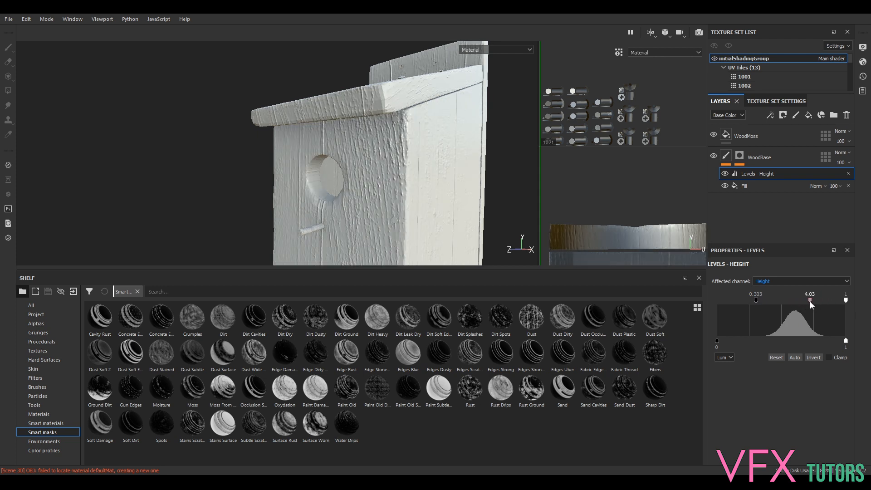
Apply automatic levels to WoodBase's height and set the midtone to 3.067, checking the Fill's textures
{"action": "left_click", "coordinate": [795, 358]}
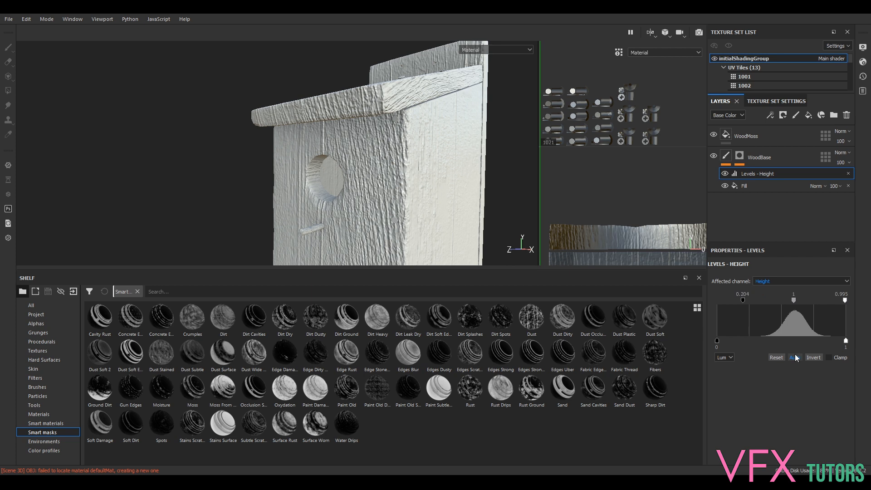
{"action": "left_click_drag", "start_coordinate": [771, 301], "coordinate": [801, 302]}
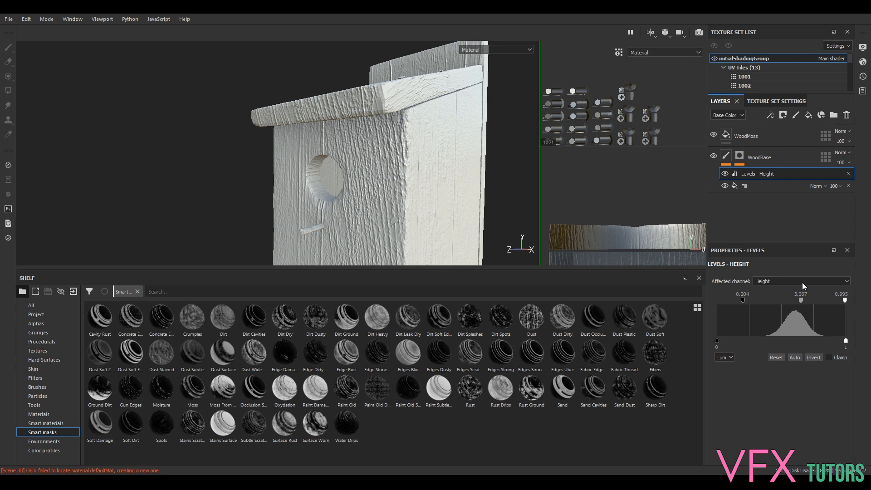
{"action": "left_click", "coordinate": [755, 159]}
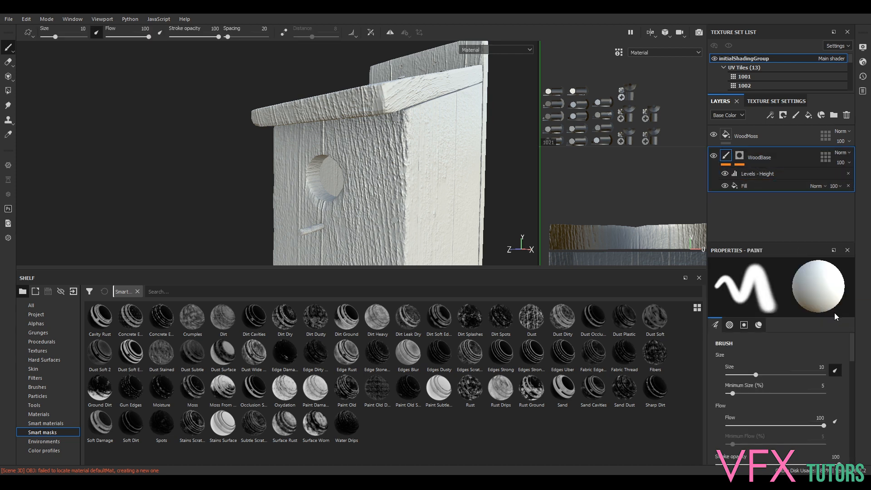
{"action": "left_click", "coordinate": [747, 187]}
{"action": "scroll", "coordinate": [785, 292], "scroll_direction": "down", "scroll_amount": 1}
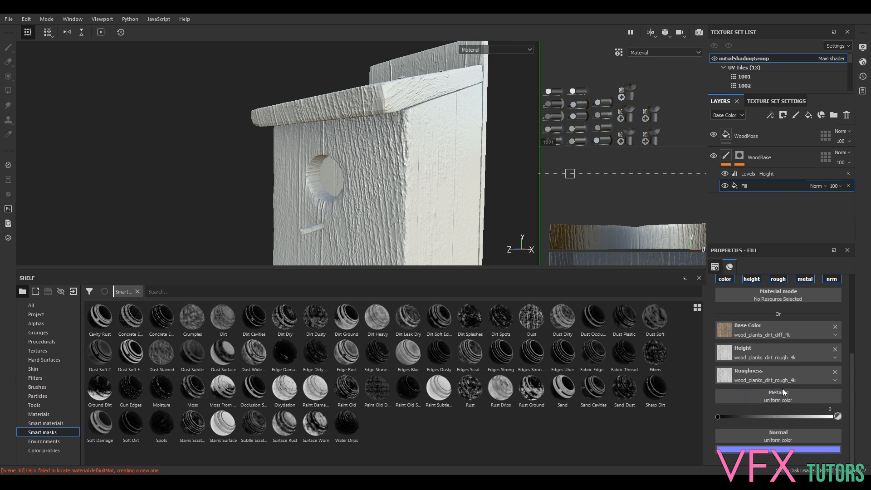
Lower the height Levels midtone close to the input black point and inspect the birdbox's side wall
{"action": "left_click", "coordinate": [755, 174]}
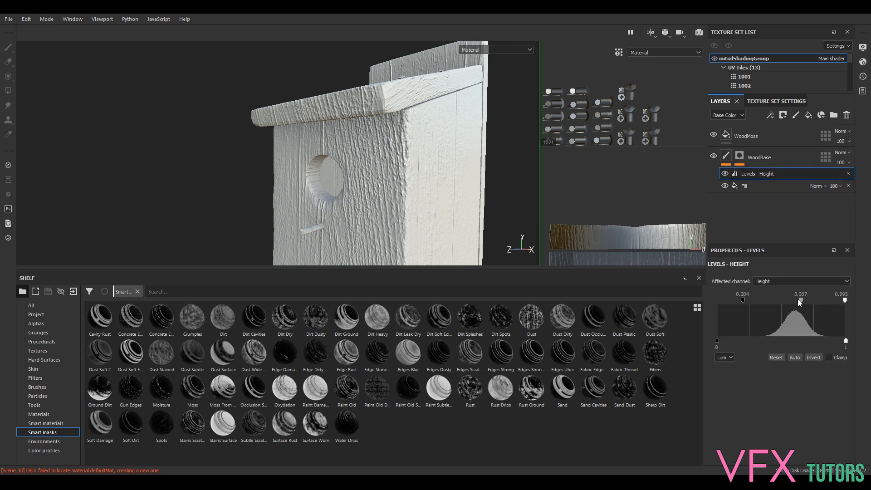
{"action": "left_click_drag", "start_coordinate": [801, 300], "coordinate": [747, 301]}
{"action": "left_click_drag", "start_coordinate": [474, 173], "coordinate": [339, 159], "text": "alt"}
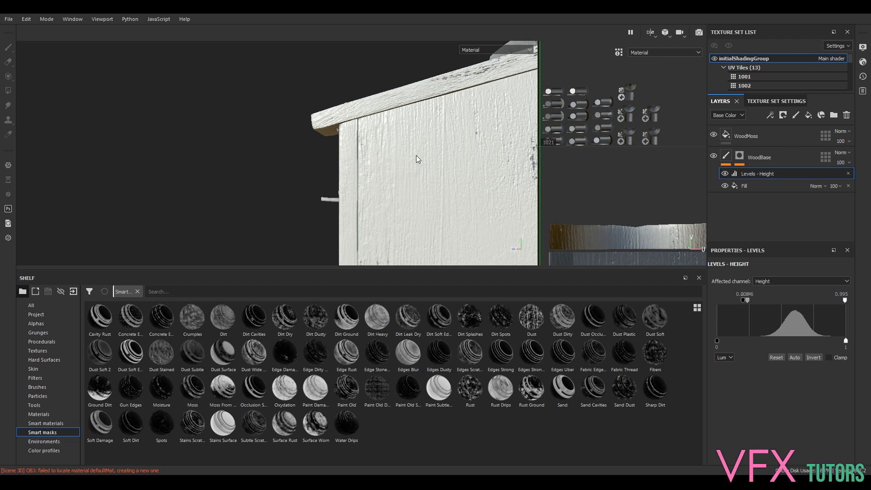
{"action": "middle_click_drag", "start_coordinate": [418, 160], "coordinate": [291, 198], "text": "alt"}
{"action": "right_click_drag", "start_coordinate": [421, 195], "coordinate": [437, 219], "text": "alt"}
{"action": "middle_click_drag", "start_coordinate": [436, 232], "coordinate": [440, 175], "text": "alt"}
Set the height Levels input black point to 0 with a midtone of 0.448 and view the whole birdbox
{"action": "mouse_move", "coordinate": [747, 300]}
{"action": "left_mouse_down"}
{"action": "mouse_move", "coordinate": [777, 301]}
{"action": "mouse_move", "coordinate": [716, 302]}
{"action": "mouse_move", "coordinate": [743, 300]}
{"action": "left_mouse_up"}
{"action": "key", "text": "f"}
{"action": "left_click_drag", "start_coordinate": [356, 182], "coordinate": [442, 176], "text": "alt"}
{"action": "left_click_drag", "start_coordinate": [286, 203], "coordinate": [416, 150], "text": "alt"}
{"action": "scroll", "coordinate": [338, 180], "scroll_direction": "down", "scroll_amount": 3}
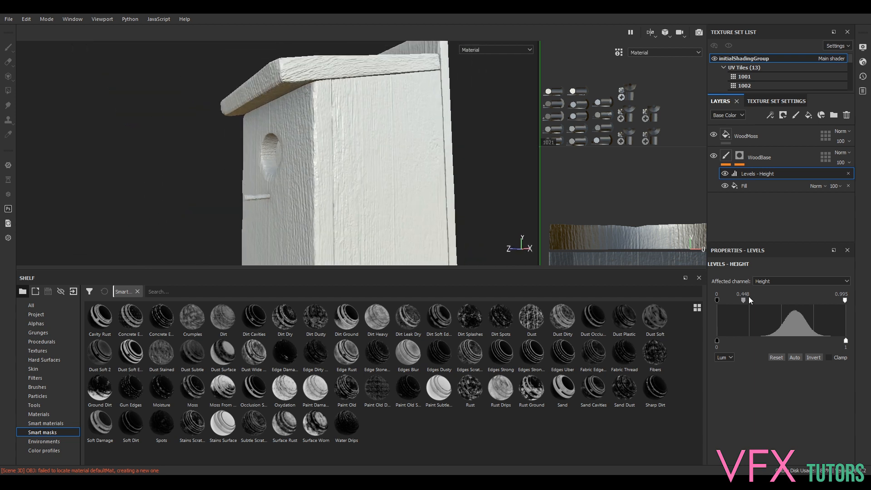
Fine-tune the height Levels midtone to 0.375 while checking the wood grain on the side and front
{"action": "mouse_move", "coordinate": [743, 303]}
{"action": "left_mouse_down"}
{"action": "mouse_move", "coordinate": [722, 303]}
{"action": "mouse_move", "coordinate": [732, 304]}
{"action": "left_mouse_up"}
{"action": "left_click_drag", "start_coordinate": [369, 155], "coordinate": [456, 181], "text": "alt"}
{"action": "left_click_drag", "start_coordinate": [731, 300], "coordinate": [722, 299]}
{"action": "left_click_drag", "start_coordinate": [466, 127], "coordinate": [326, 163], "text": "alt"}
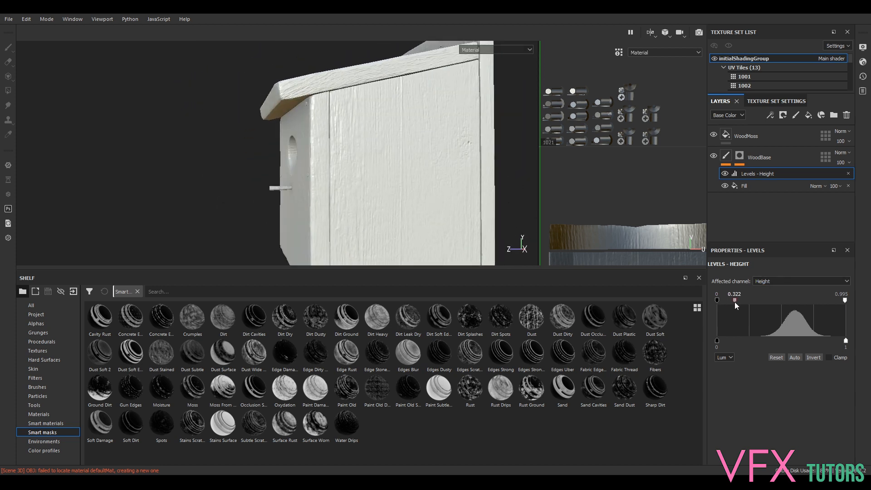
{"action": "left_click_drag", "start_coordinate": [421, 210], "coordinate": [510, 203], "text": "alt"}
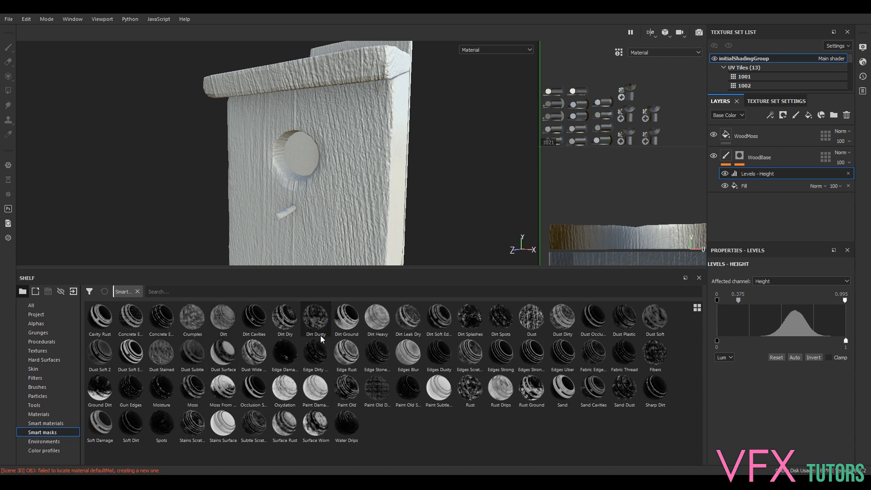
Apply the Moss From Top smart mask to the WoodMoss layer and view the birdbox's front and side
{"action": "left_click", "coordinate": [751, 138]}
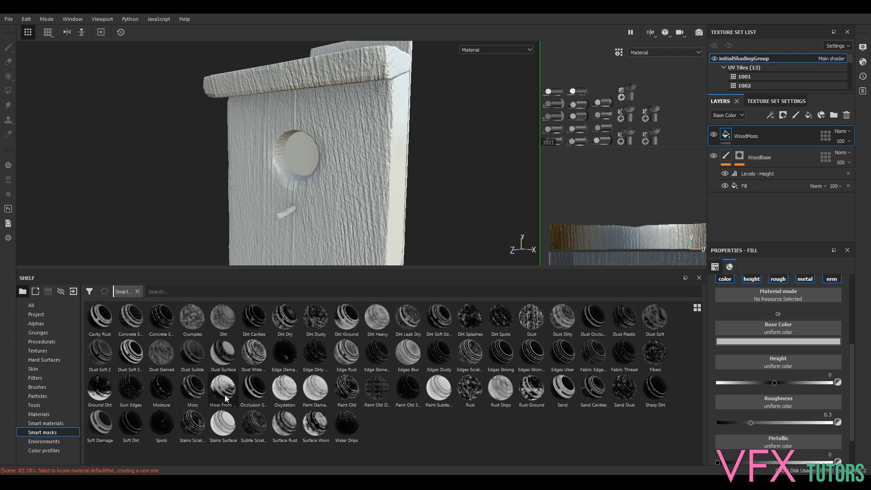
{"action": "mouse_move", "coordinate": [225, 398]}
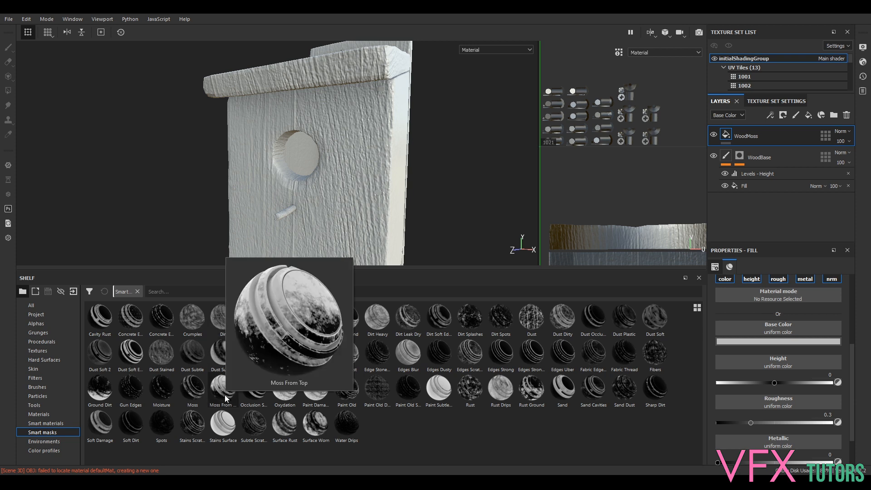
{"action": "left_click", "coordinate": [223, 395]}
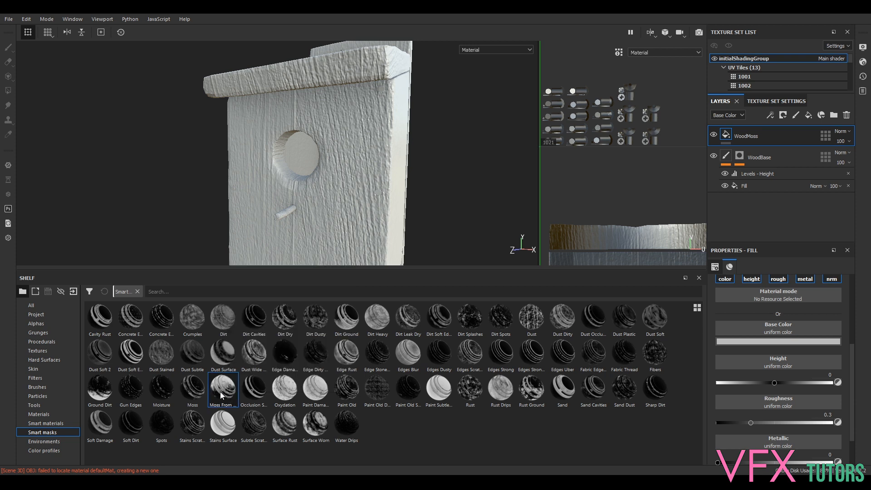
{"action": "left_click_drag", "start_coordinate": [222, 391], "coordinate": [762, 129]}
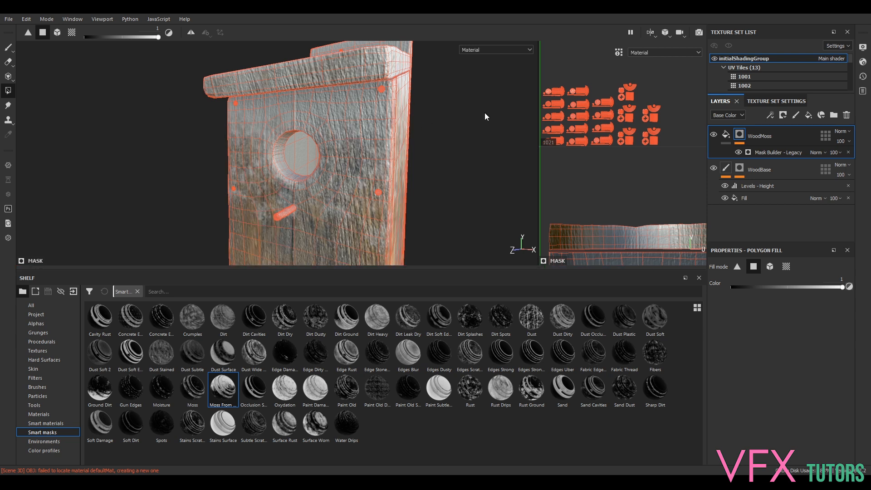
{"action": "key", "text": "ctrl+z"}
{"action": "left_click_drag", "start_coordinate": [481, 147], "coordinate": [426, 139], "text": "alt"}
{"action": "scroll", "coordinate": [387, 158], "scroll_direction": "up", "scroll_amount": 3}
{"action": "scroll", "coordinate": [387, 159], "scroll_direction": "down", "scroll_amount": 6}
{"action": "scroll", "coordinate": [414, 169], "scroll_direction": "up", "scroll_amount": 3}
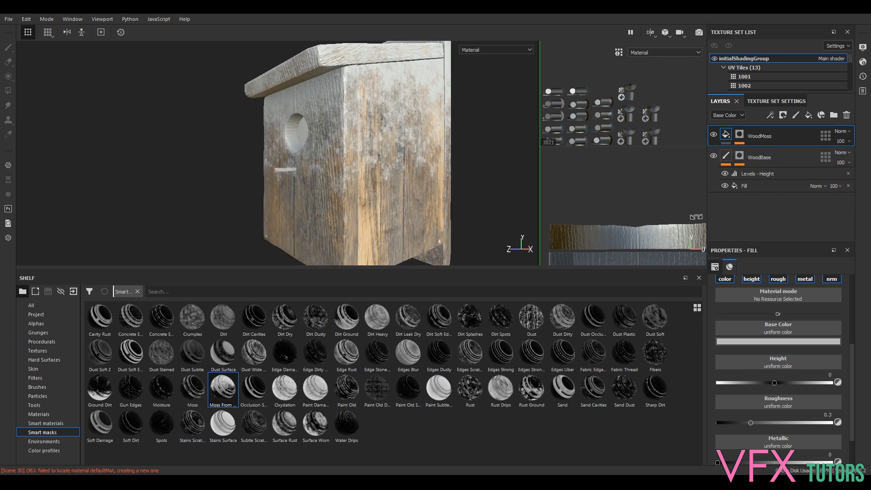
Open the parameters of the Mask Builder - Legacy generator on WoodMoss's mask
{"action": "left_click", "coordinate": [742, 138]}
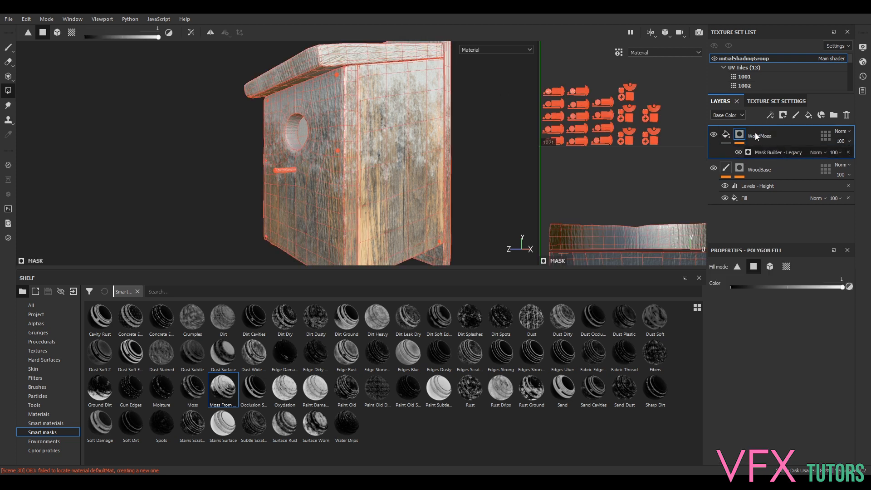
{"action": "left_click", "coordinate": [778, 152]}
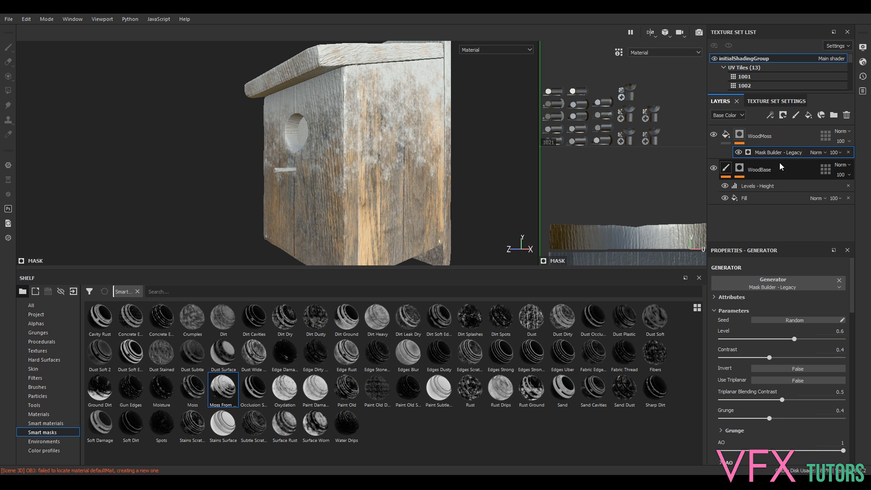
{"action": "left_click", "coordinate": [740, 135]}
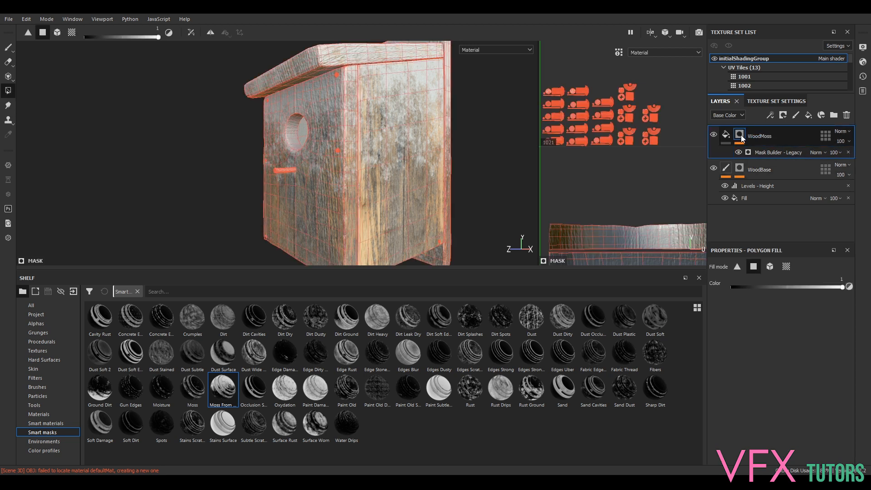
{"action": "left_click", "coordinate": [764, 151]}
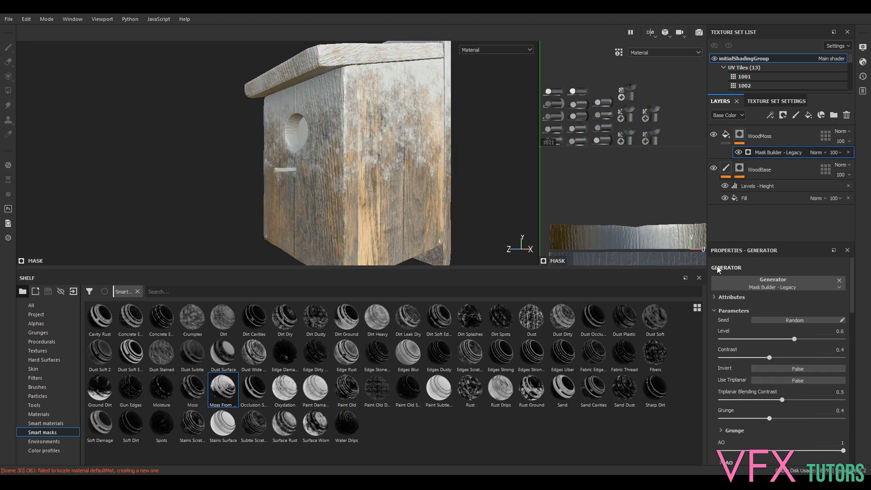
{"action": "scroll", "coordinate": [745, 391], "scroll_direction": "down", "scroll_amount": 3}
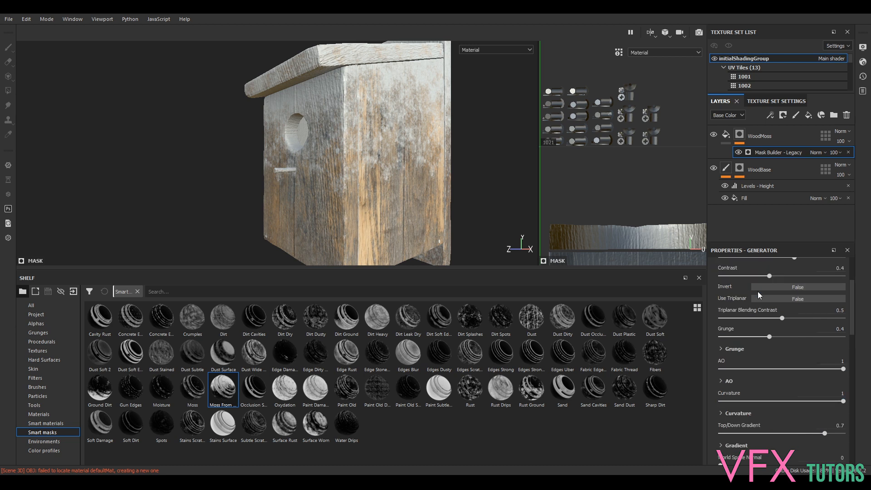
Try a Curvature of 0.18 in the mask generator, inspect the side wall, and restore Curvature to 1
{"action": "left_click_drag", "start_coordinate": [792, 404], "coordinate": [743, 402]}
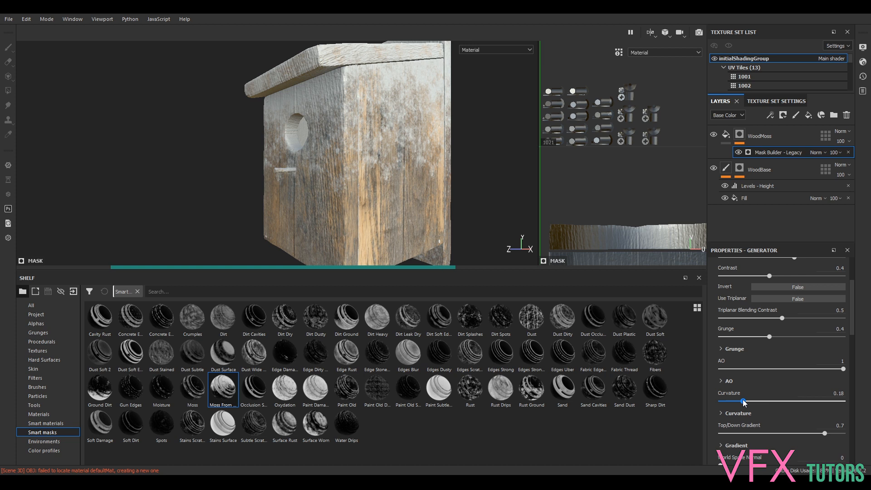
{"action": "left_click_drag", "start_coordinate": [461, 145], "coordinate": [460, 183], "text": "alt"}
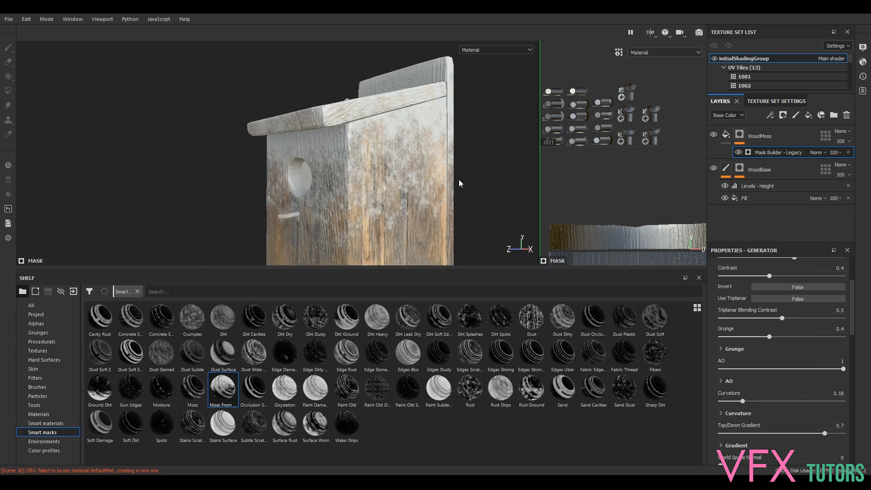
{"action": "right_click_drag", "start_coordinate": [459, 183], "coordinate": [516, 217], "text": "alt"}
{"action": "left_click_drag", "start_coordinate": [786, 401], "coordinate": [844, 402]}
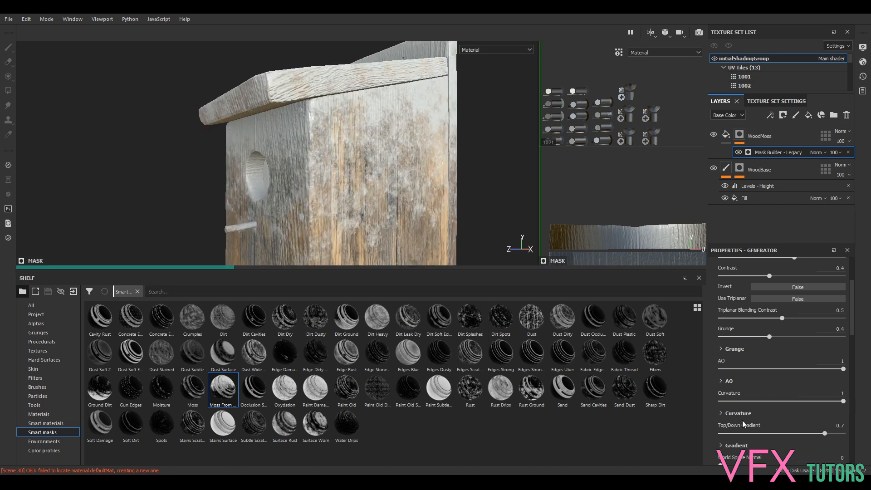
Set the mask generator's Top/Down Gradient to 0.32 and its Grunge to 0.45
{"action": "left_click_drag", "start_coordinate": [824, 434], "coordinate": [789, 434]}
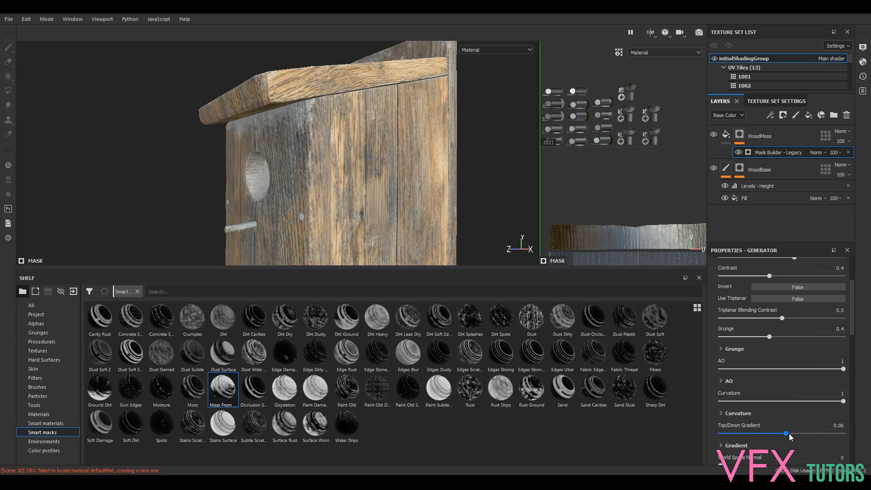
{"action": "left_click_drag", "start_coordinate": [789, 434], "coordinate": [806, 437]}
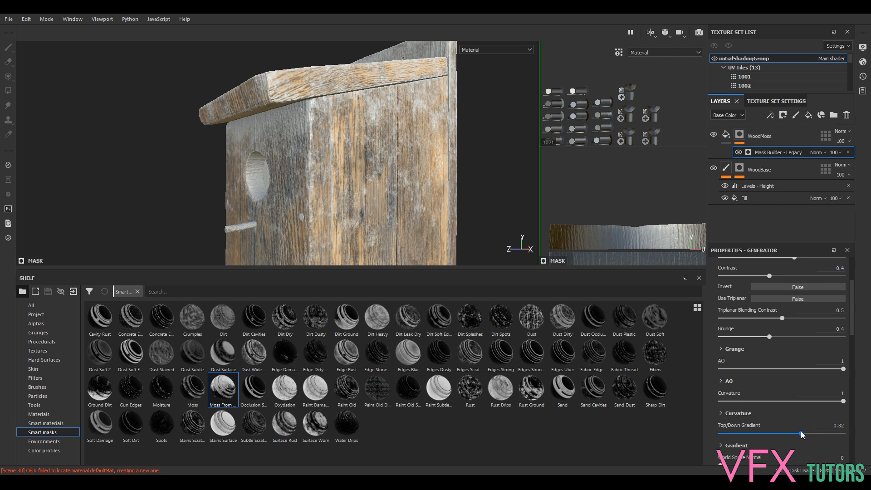
{"action": "left_click_drag", "start_coordinate": [770, 337], "coordinate": [775, 337]}
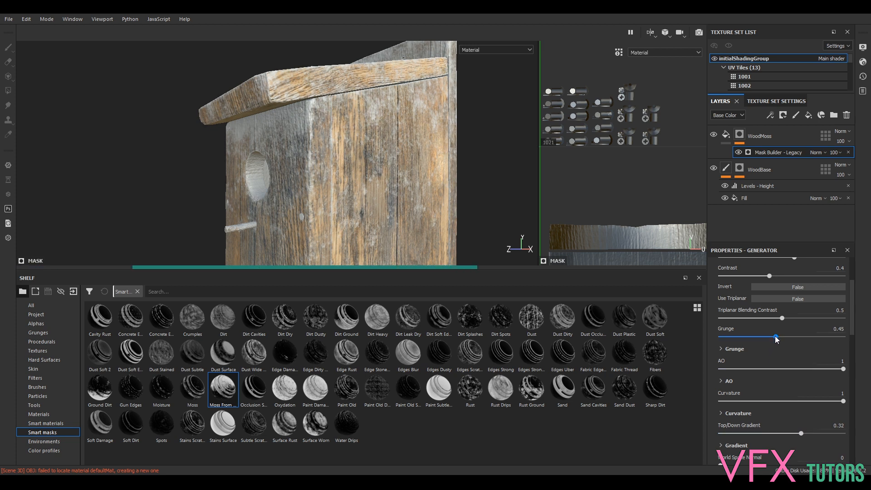
Set the generator's World Space Normal to 0.24 and view the whole birdbox from the front and side
{"action": "scroll", "coordinate": [772, 347], "scroll_direction": "down", "scroll_amount": 2}
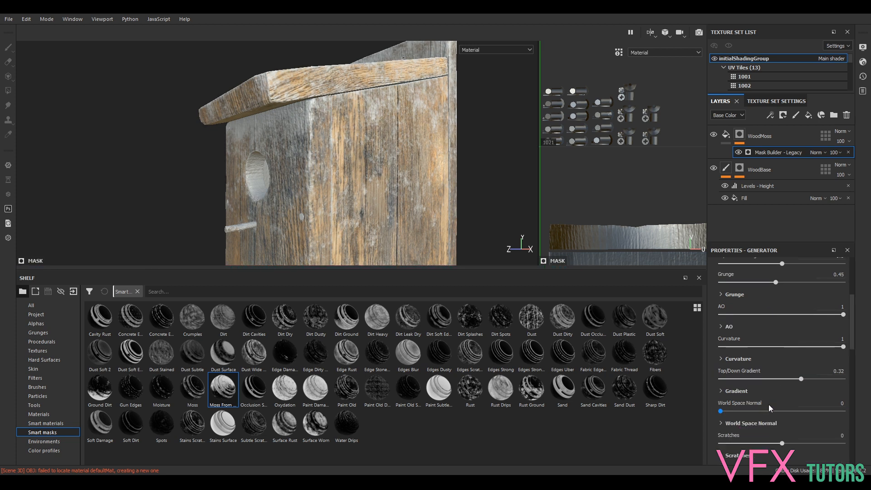
{"action": "left_click_drag", "start_coordinate": [721, 411], "coordinate": [749, 412]}
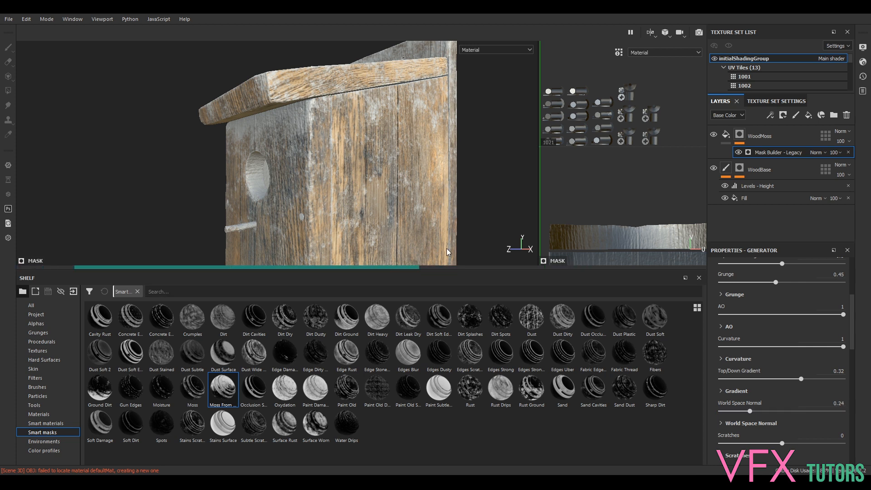
{"action": "scroll", "coordinate": [461, 203], "scroll_direction": "down", "scroll_amount": 4}
{"action": "left_click_drag", "start_coordinate": [462, 204], "coordinate": [476, 208], "text": "alt"}
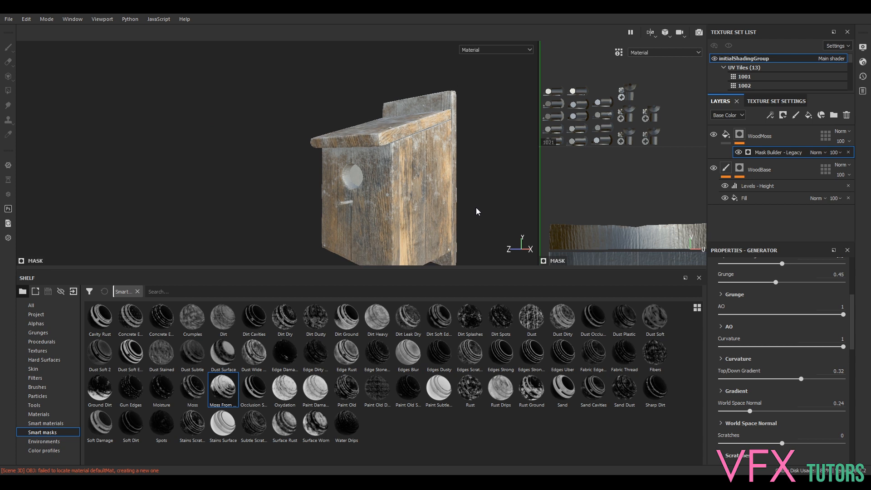
{"action": "middle_click_drag", "start_coordinate": [476, 208], "coordinate": [476, 156], "text": "alt"}
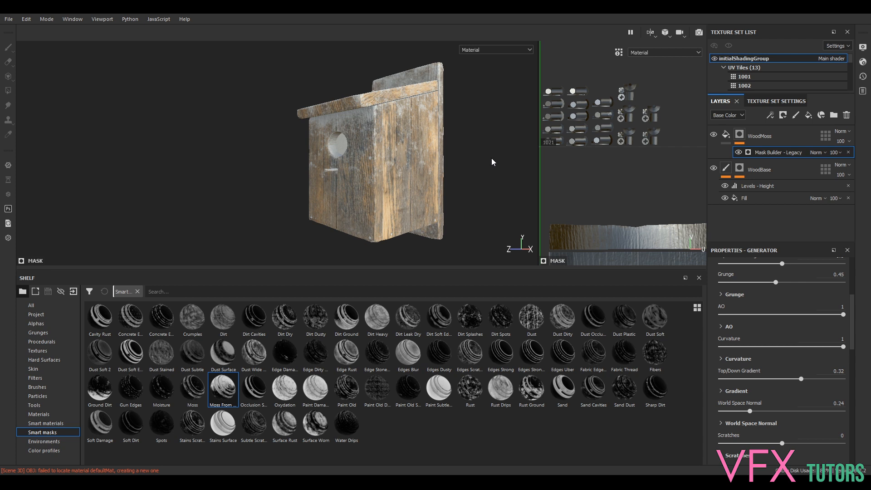
{"action": "mouse_move", "coordinate": [477, 140]}
{"action": "left_mouse_down", "text": "alt"}
{"action": "mouse_move", "coordinate": [486, 159]}
{"action": "mouse_move", "coordinate": [447, 141]}
{"action": "mouse_move", "coordinate": [578, 139]}
{"action": "mouse_move", "coordinate": [462, 137]}
{"action": "left_mouse_up", "text": "alt"}
{"action": "middle_click_drag", "start_coordinate": [484, 117], "coordinate": [462, 140], "text": "alt"}
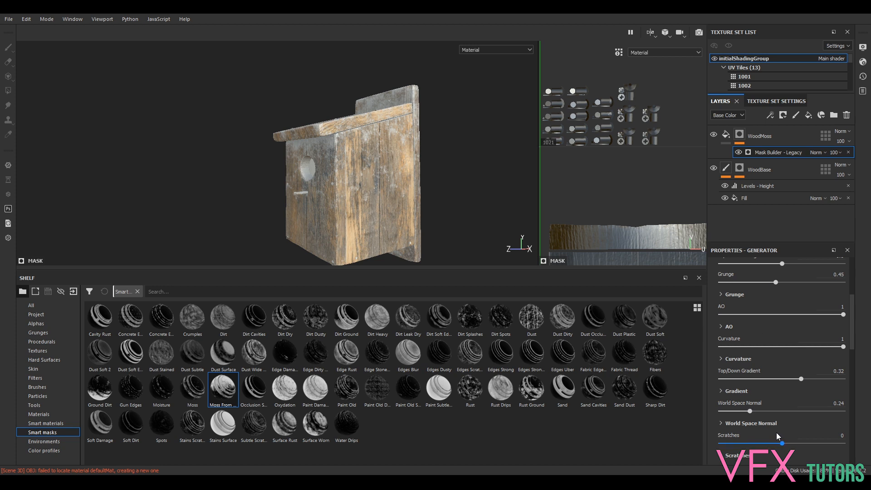
Set the generator's Scratches to 0.19 and Top/Down Gradient to 0.43, checking the side wall
{"action": "left_click_drag", "start_coordinate": [782, 443], "coordinate": [793, 444]}
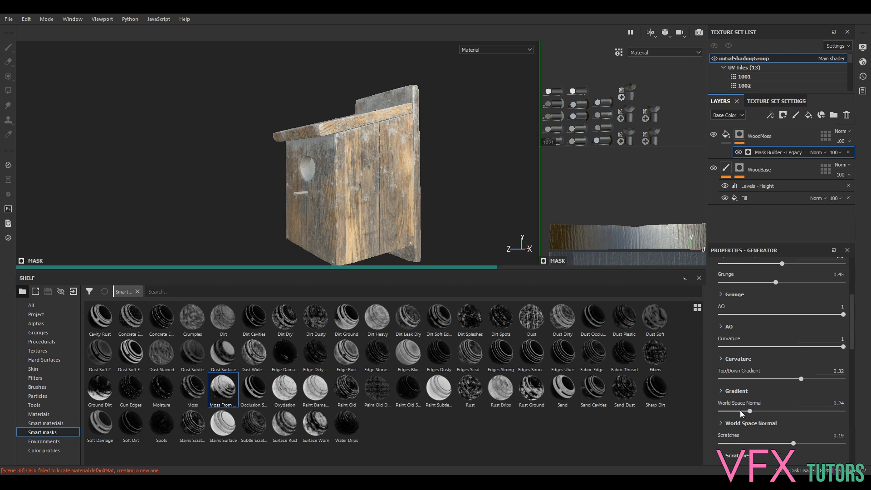
{"action": "scroll", "coordinate": [402, 162], "scroll_direction": "up", "scroll_amount": 5}
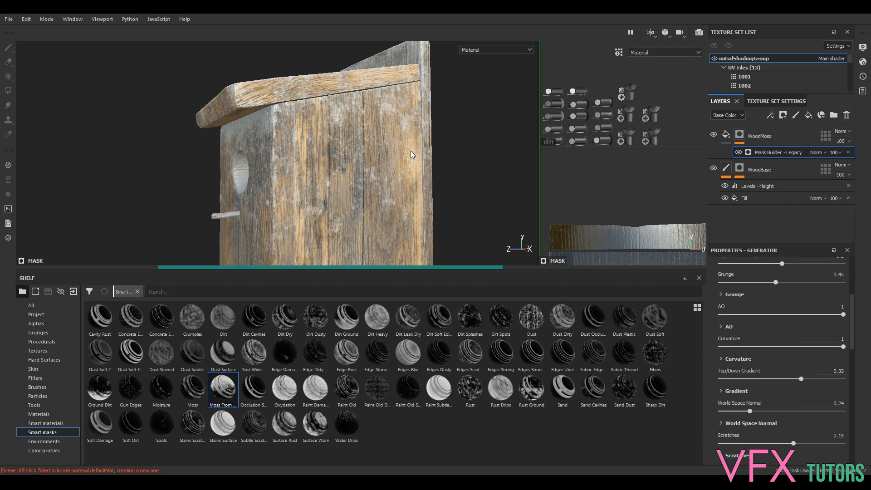
{"action": "left_click_drag", "start_coordinate": [803, 378], "coordinate": [808, 379]}
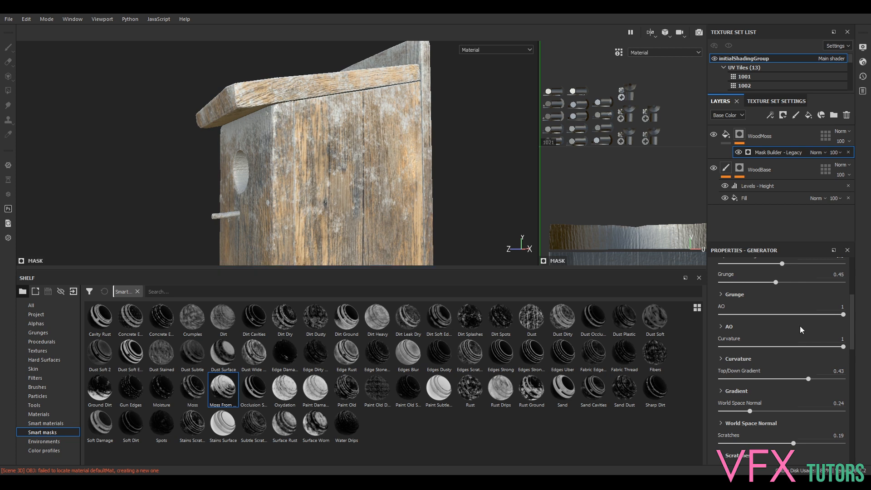
Lower the generator's AO to 0.65 while checking the mask under the roof edge
{"action": "left_click_drag", "start_coordinate": [840, 314], "coordinate": [825, 314]}
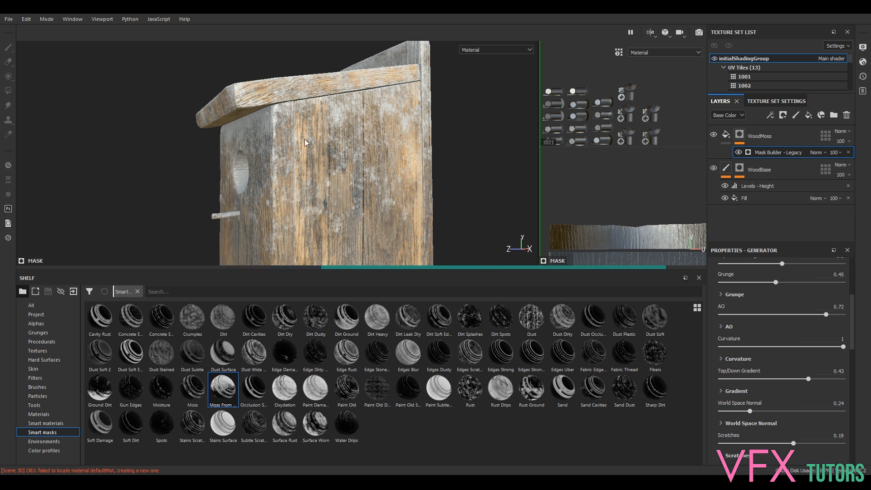
{"action": "left_click_drag", "start_coordinate": [278, 155], "coordinate": [302, 157], "text": "alt"}
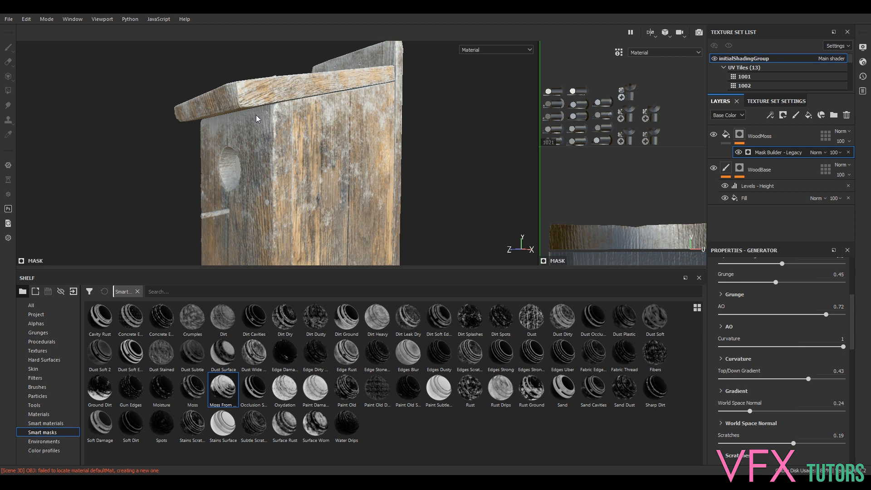
{"action": "left_click_drag", "start_coordinate": [825, 314], "coordinate": [821, 313]}
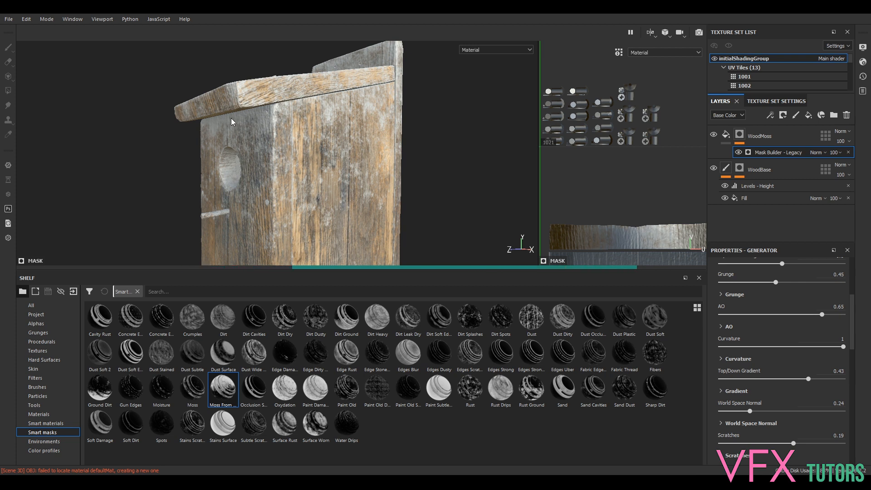
Raise the generator's World Space Normal to 0.45 and Top/Down Gradient to 0.69, checking the birdbox's front
{"action": "left_click_drag", "start_coordinate": [751, 409], "coordinate": [761, 409]}
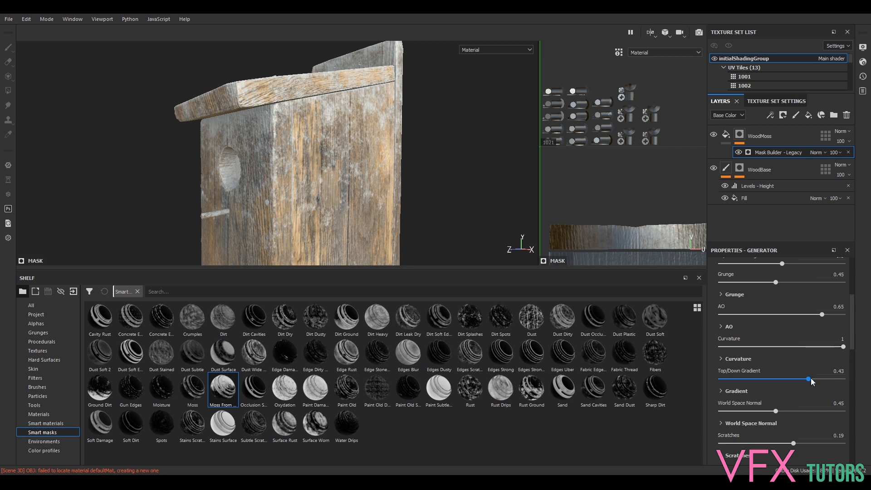
{"action": "left_click_drag", "start_coordinate": [809, 380], "coordinate": [824, 379]}
{"action": "left_click_drag", "start_coordinate": [388, 146], "coordinate": [498, 140], "text": "alt"}
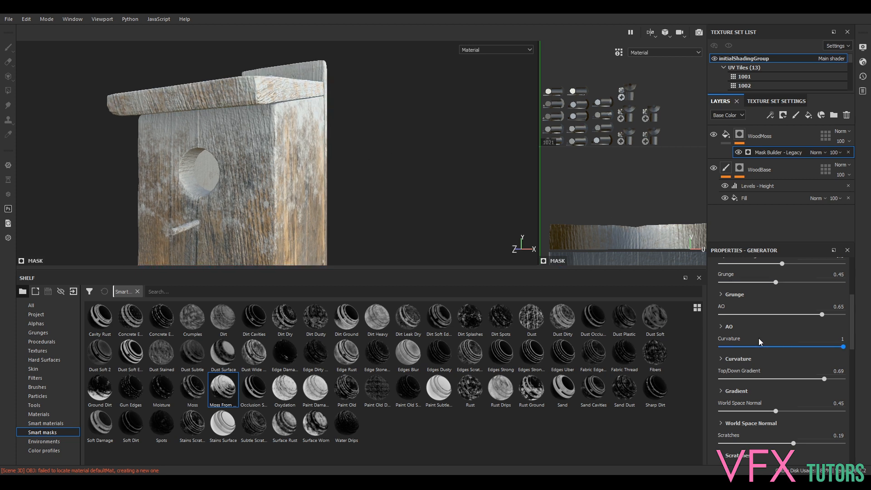
Set the generator's AO to -0.2 and Grunge to 0.54, and inspect the coverage on the side wall
{"action": "left_click", "coordinate": [769, 313]}
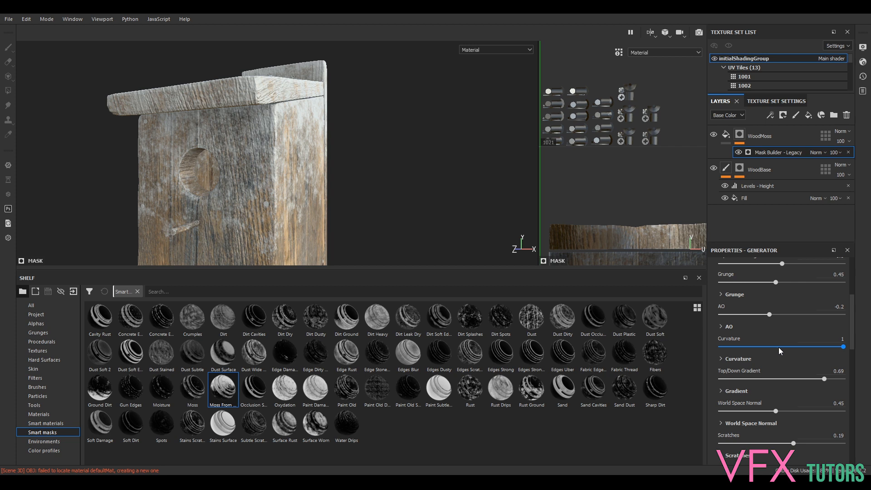
{"action": "left_click", "coordinate": [786, 282]}
{"action": "scroll", "coordinate": [397, 146], "scroll_direction": "up", "scroll_amount": 2}
{"action": "scroll", "coordinate": [398, 144], "scroll_direction": "up", "scroll_amount": 1}
{"action": "scroll", "coordinate": [399, 142], "scroll_direction": "down", "scroll_amount": 4}
{"action": "left_click_drag", "start_coordinate": [399, 141], "coordinate": [364, 114], "text": "alt"}
{"action": "middle_click_drag", "start_coordinate": [439, 192], "coordinate": [440, 128], "text": "alt"}
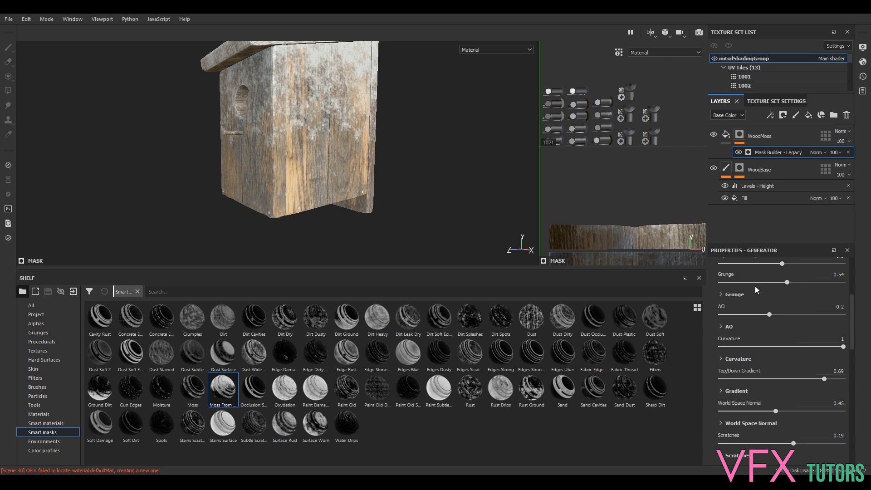
Assign the moss_wood_diff_4k texture to the base color of the WoodMoss fill layer
{"action": "left_click", "coordinate": [762, 411]}
{"action": "left_click", "coordinate": [726, 137]}
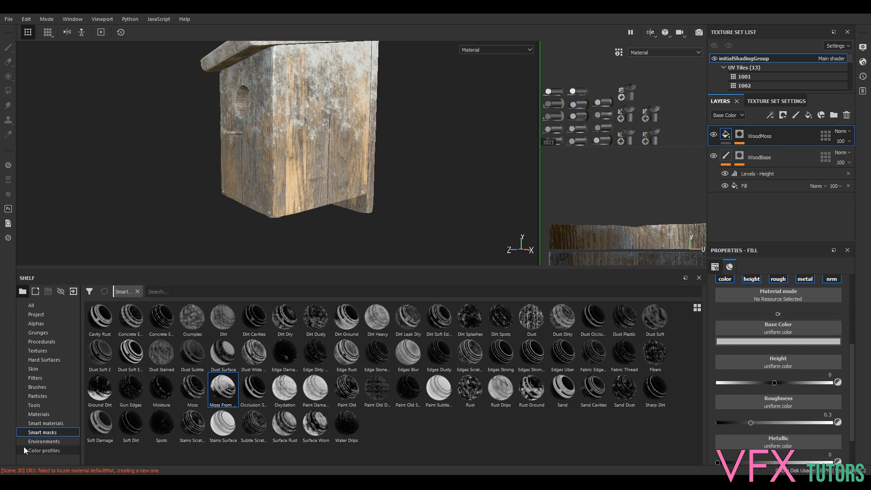
{"action": "left_click", "coordinate": [44, 413]}
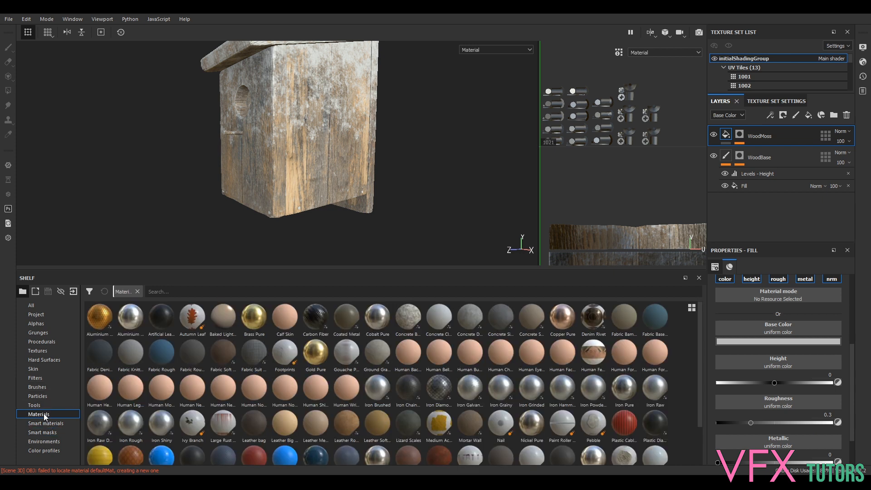
{"action": "left_click", "coordinate": [41, 307]}
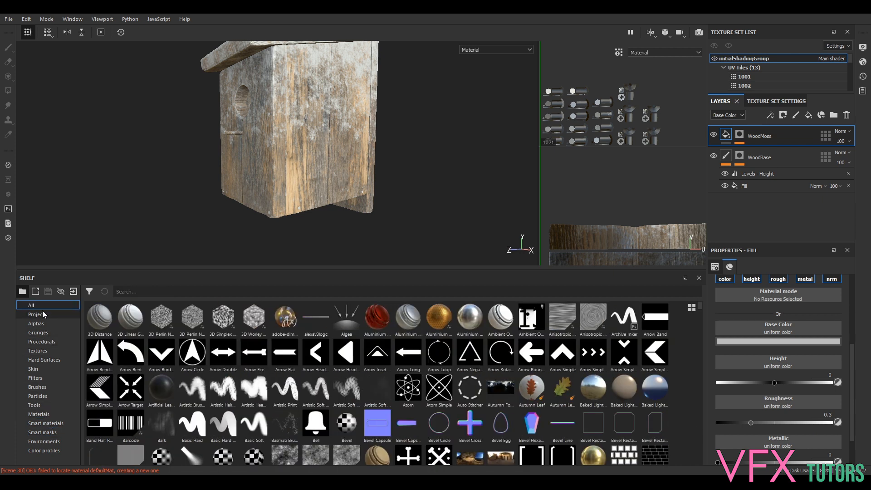
{"action": "left_click", "coordinate": [38, 350]}
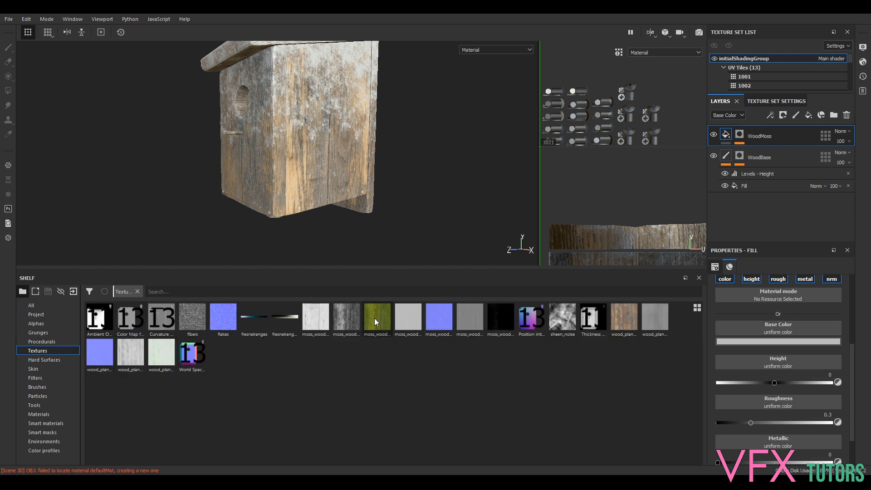
{"action": "left_click_drag", "start_coordinate": [375, 319], "coordinate": [753, 325]}
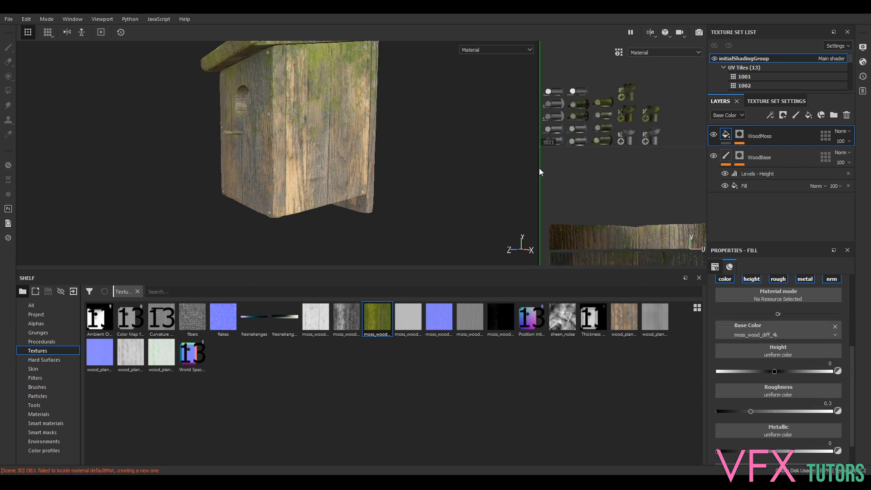
Assign moss_wood_rough_4k to the roughness and moss_wood_nor_4k to the normal of the WoodMoss layer
{"action": "left_click_drag", "start_coordinate": [435, 83], "coordinate": [434, 139], "text": "alt"}
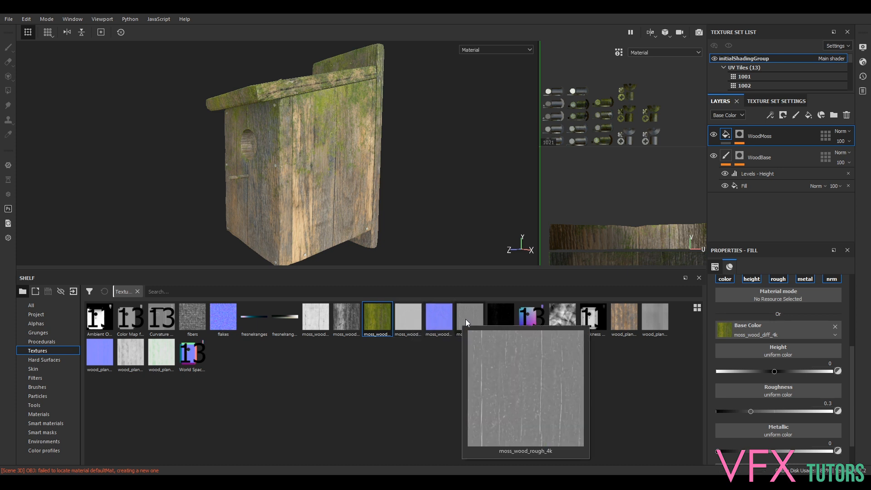
{"action": "left_click_drag", "start_coordinate": [464, 316], "coordinate": [760, 388]}
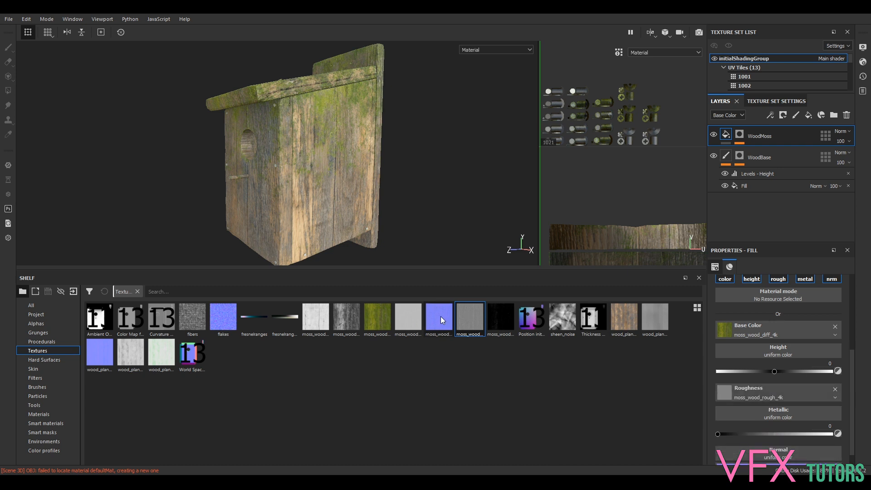
{"action": "left_click_drag", "start_coordinate": [431, 320], "coordinate": [778, 454]}
{"action": "scroll", "coordinate": [337, 144], "scroll_direction": "down", "scroll_amount": 2}
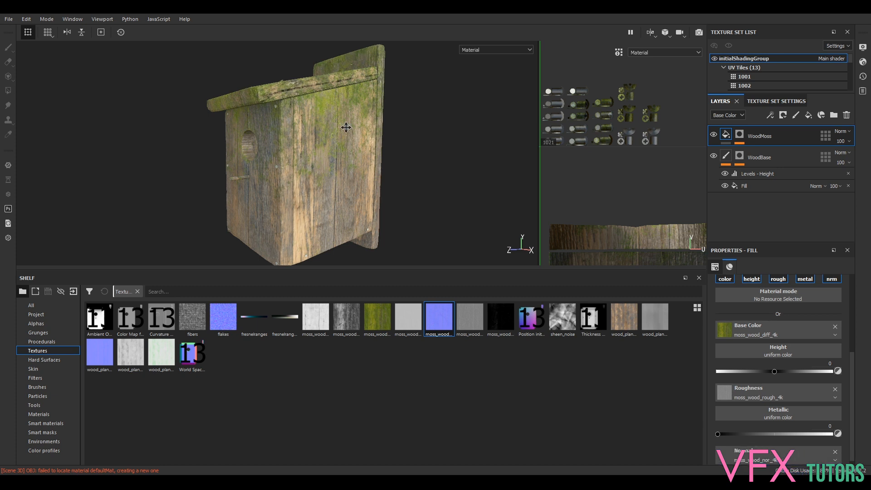
Examine the moss texture on the birdhouse's roof edge, front and entrance hole from close up
{"action": "middle_click_drag", "start_coordinate": [347, 129], "coordinate": [398, 193], "text": "alt"}
{"action": "scroll", "coordinate": [398, 193], "scroll_direction": "up", "scroll_amount": 6}
{"action": "left_click_drag", "start_coordinate": [328, 190], "coordinate": [401, 223], "text": "alt"}
{"action": "scroll", "coordinate": [429, 226], "scroll_direction": "down", "scroll_amount": 3}
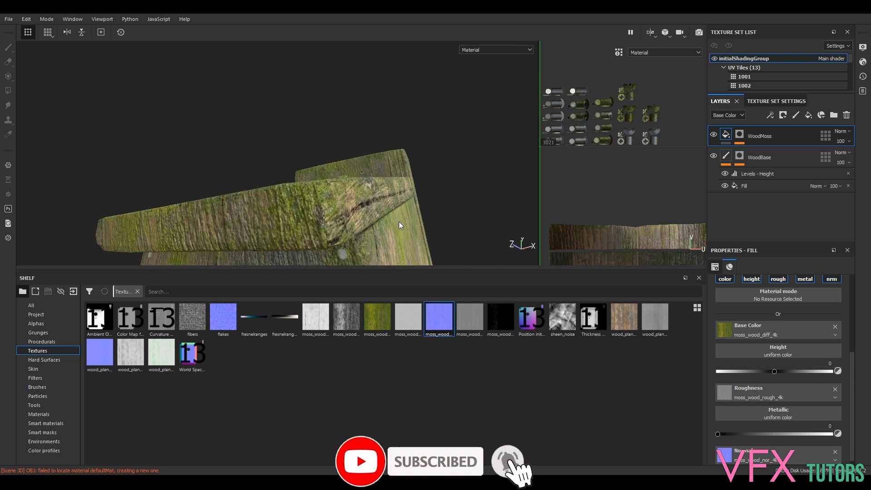
{"action": "middle_click_drag", "start_coordinate": [400, 224], "coordinate": [428, 73], "text": "alt"}
{"action": "scroll", "coordinate": [431, 135], "scroll_direction": "down", "scroll_amount": 3}
{"action": "scroll", "coordinate": [539, 147], "scroll_direction": "down", "scroll_amount": 1}
{"action": "right_click_drag", "start_coordinate": [530, 149], "coordinate": [679, 151], "text": "shift"}
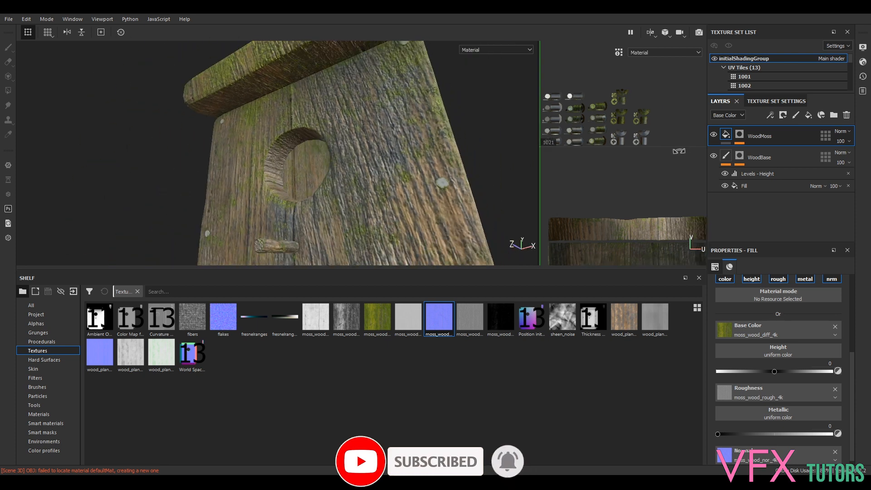
{"action": "scroll", "coordinate": [450, 148], "scroll_direction": "up", "scroll_amount": 1}
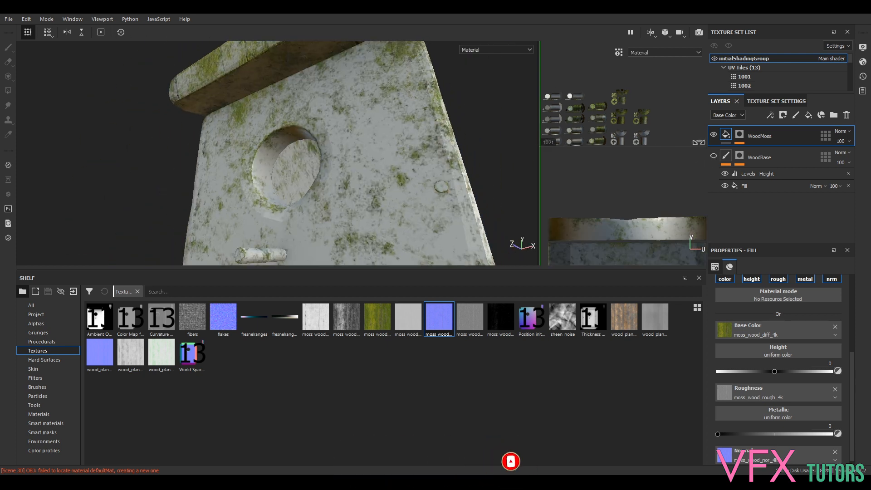
Make the WoodMoss mask generator and the WoodBase layer visible again and check the birdhouse's side
{"action": "left_click", "coordinate": [742, 136]}
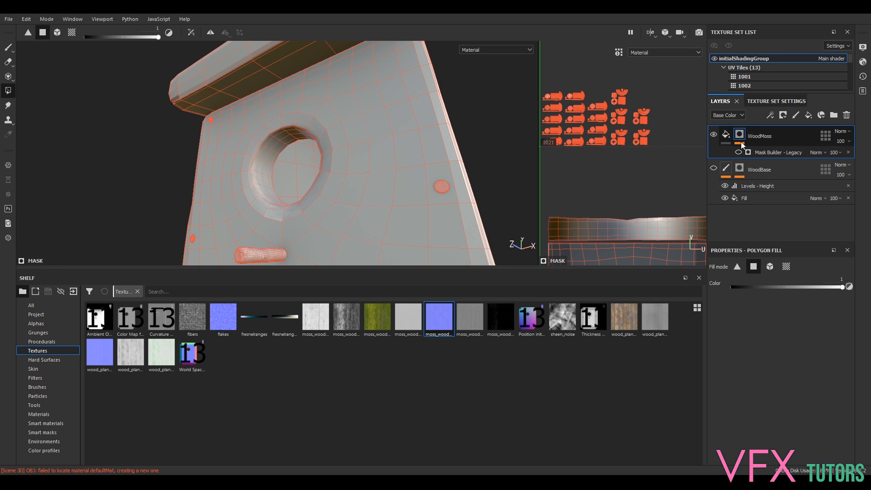
{"action": "left_click", "coordinate": [738, 152]}
{"action": "left_click", "coordinate": [714, 168]}
{"action": "left_click_drag", "start_coordinate": [417, 126], "coordinate": [295, 85], "text": "alt"}
{"action": "left_click_drag", "start_coordinate": [430, 181], "coordinate": [637, 223], "text": "alt"}
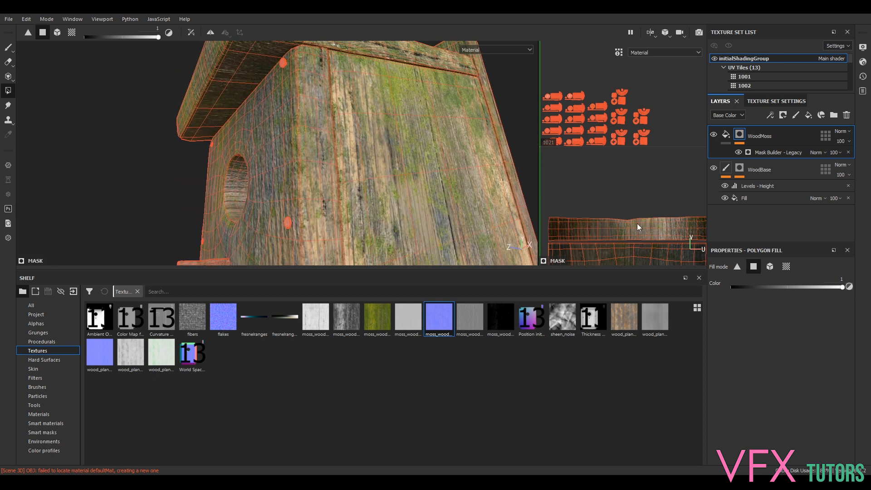
Assign the moss_wood_bump_4k texture to the height of the WoodMoss fill layer
{"action": "left_click", "coordinate": [767, 151]}
{"action": "left_click", "coordinate": [726, 136]}
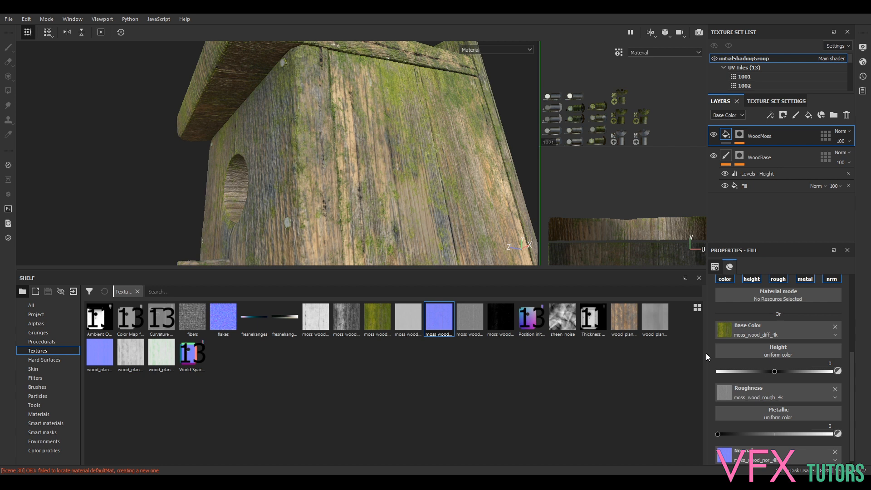
{"action": "left_click", "coordinate": [345, 317]}
{"action": "left_click_drag", "start_coordinate": [345, 317], "coordinate": [756, 350]}
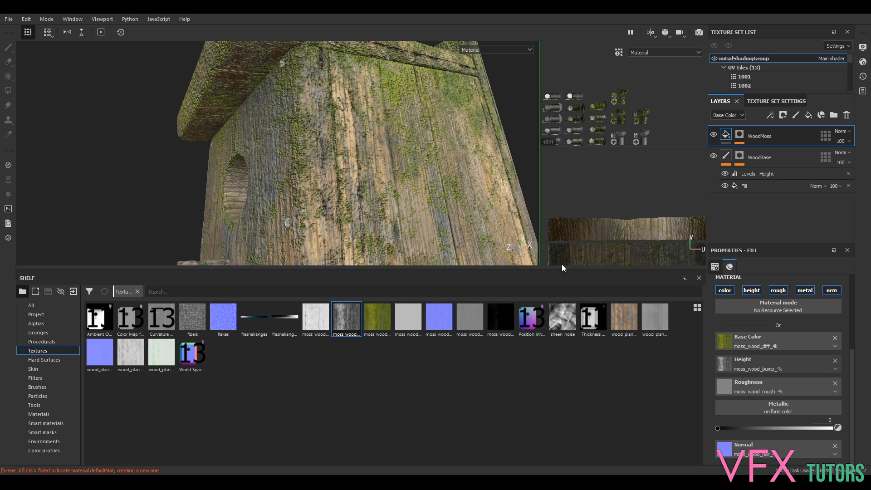
{"action": "left_click_drag", "start_coordinate": [322, 139], "coordinate": [356, 151], "text": "alt"}
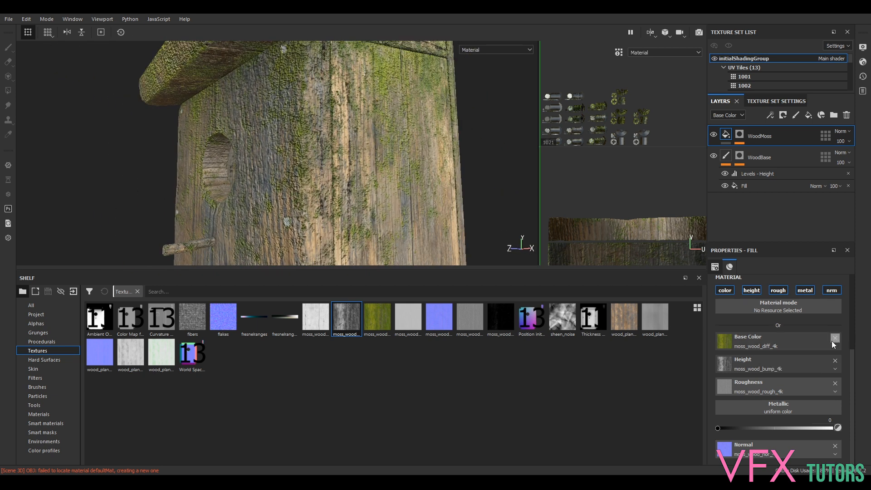
Add a Levels effect to the WoodMoss layer's content and have it affect the Height channel
{"action": "right_click", "coordinate": [726, 137]}
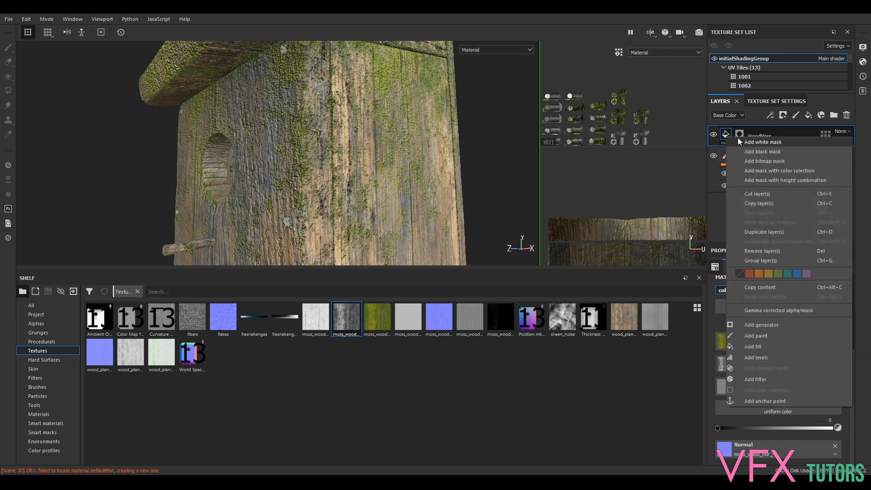
{"action": "left_click", "coordinate": [772, 356]}
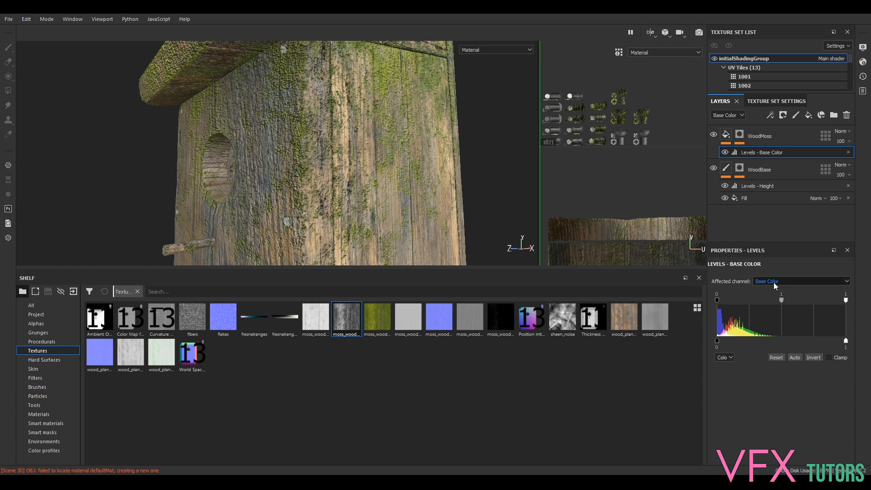
{"action": "left_click", "coordinate": [774, 282]}
{"action": "left_click", "coordinate": [773, 295]}
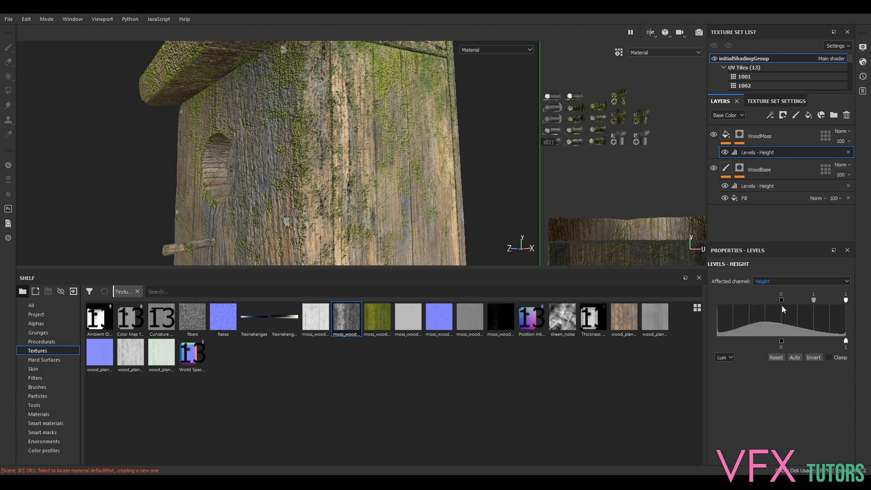
Try height levels with midtone 0.604, white input 0.162 and a lowered output minimum, and reset them
{"action": "left_click_drag", "start_coordinate": [779, 300], "coordinate": [747, 302]}
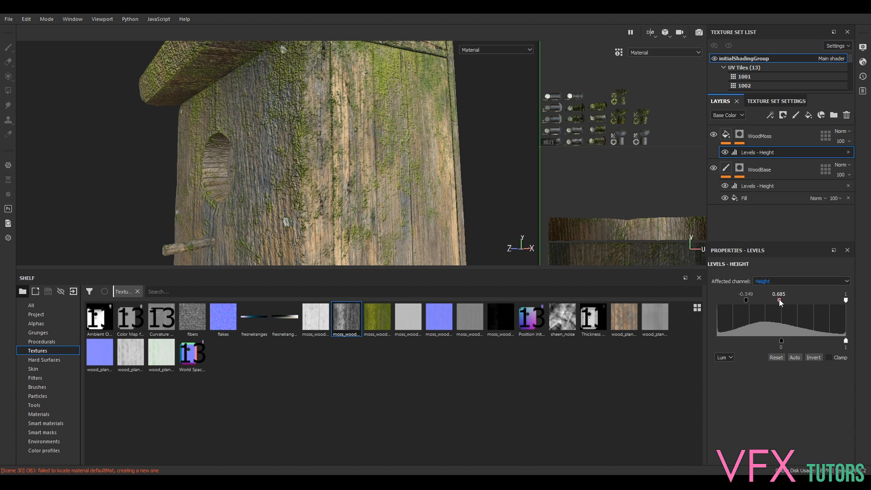
{"action": "left_click", "coordinate": [795, 358]}
{"action": "left_click_drag", "start_coordinate": [409, 165], "coordinate": [394, 193], "text": "alt"}
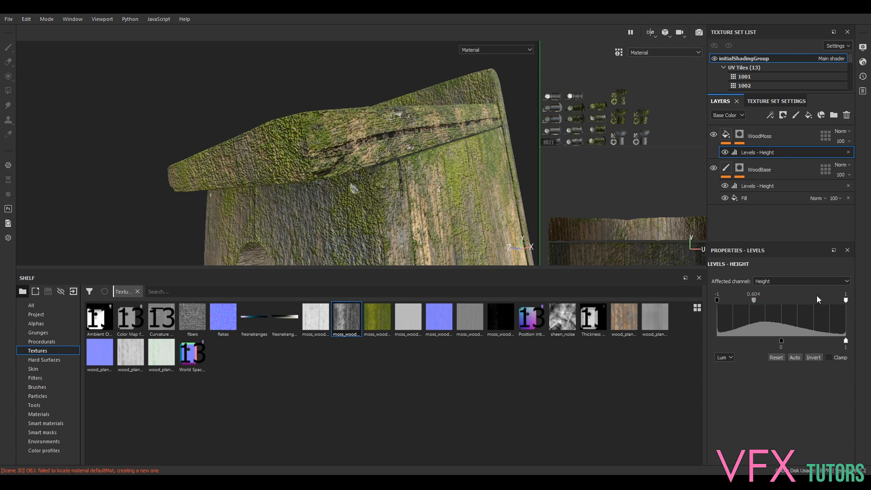
{"action": "left_click_drag", "start_coordinate": [846, 300], "coordinate": [793, 302]}
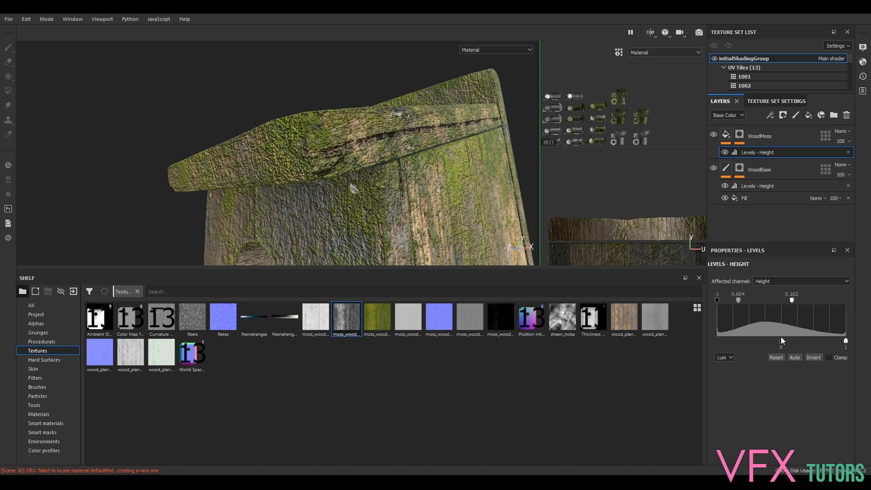
{"action": "left_click_drag", "start_coordinate": [770, 344], "coordinate": [744, 345]}
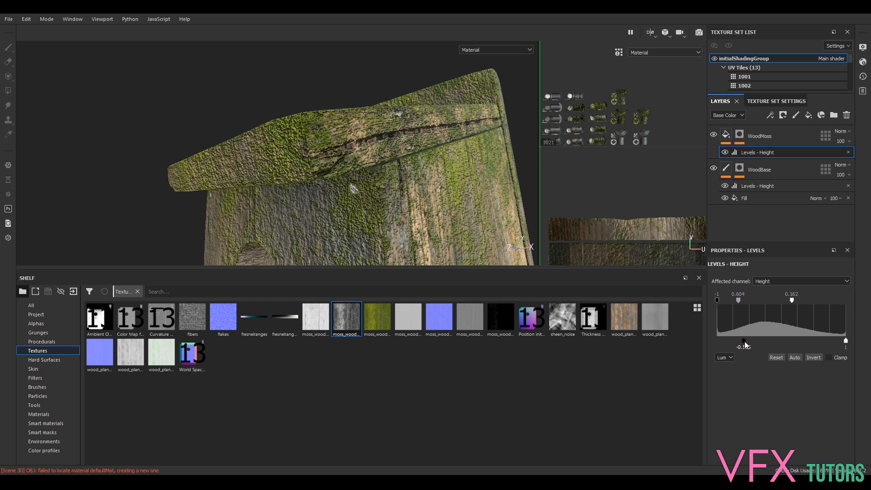
{"action": "left_click", "coordinate": [780, 358]}
Try reshaping the WoodMoss height levels, ending with black input -0.141, midtone 4.958 and white input 0.887
{"action": "left_click_drag", "start_coordinate": [814, 303], "coordinate": [852, 303]}
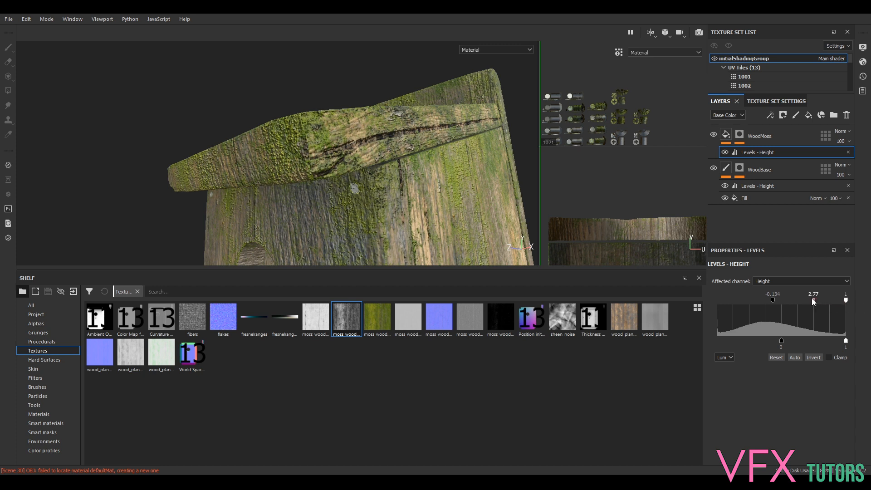
{"action": "left_click_drag", "start_coordinate": [774, 300], "coordinate": [785, 303]}
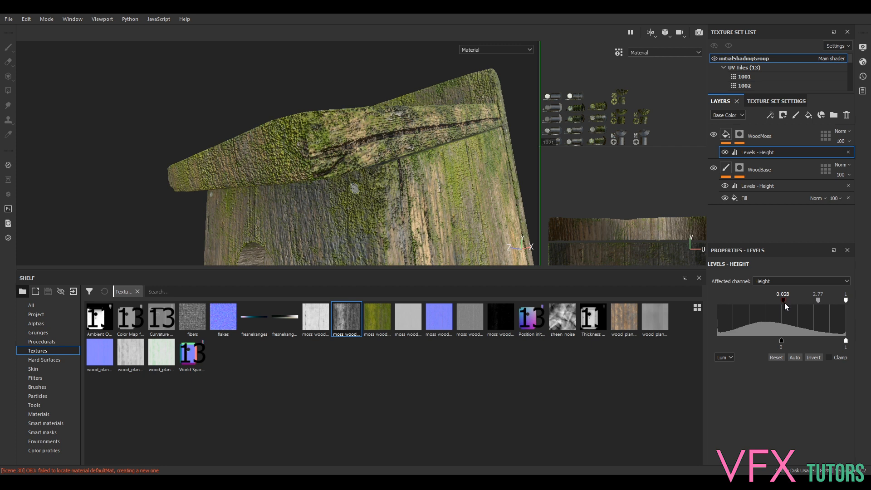
{"action": "left_click_drag", "start_coordinate": [782, 340], "coordinate": [781, 340]}
{"action": "mouse_move", "coordinate": [818, 299]}
{"action": "left_mouse_down"}
{"action": "mouse_move", "coordinate": [803, 298]}
{"action": "mouse_move", "coordinate": [822, 302]}
{"action": "left_mouse_up"}
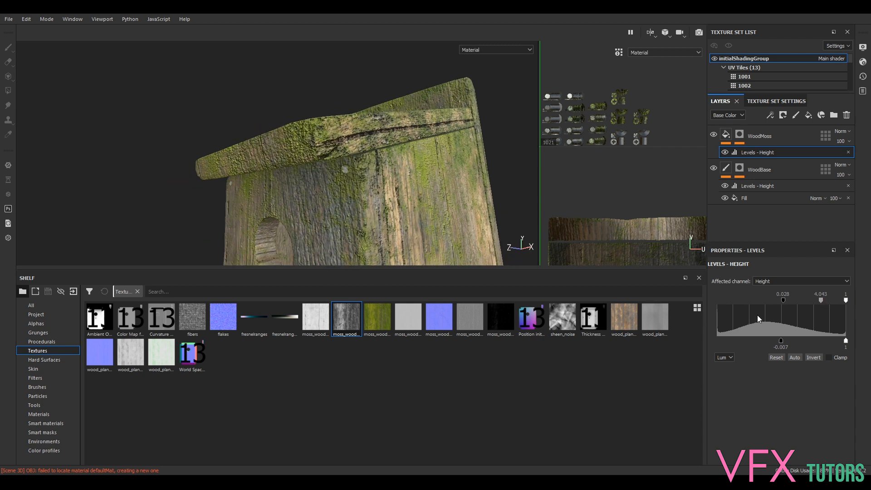
{"action": "mouse_move", "coordinate": [785, 300]}
{"action": "left_mouse_down"}
{"action": "mouse_move", "coordinate": [772, 300]}
{"action": "mouse_move", "coordinate": [834, 301]}
{"action": "mouse_move", "coordinate": [777, 307]}
{"action": "mouse_move", "coordinate": [794, 308]}
{"action": "left_mouse_up"}
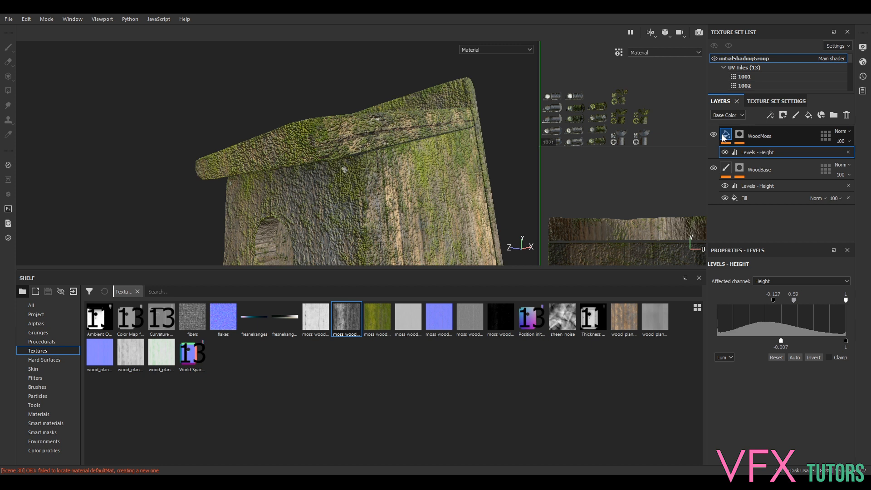
{"action": "left_click_drag", "start_coordinate": [794, 299], "coordinate": [823, 301]}
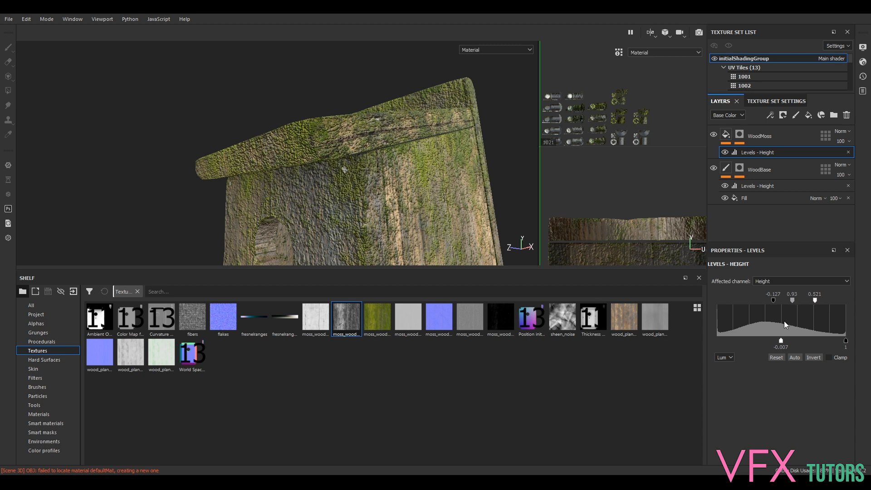
{"action": "left_click_drag", "start_coordinate": [780, 341], "coordinate": [758, 341]}
{"action": "mouse_move", "coordinate": [815, 300]}
{"action": "left_mouse_down"}
{"action": "mouse_move", "coordinate": [838, 300]}
{"action": "mouse_move", "coordinate": [756, 300]}
{"action": "mouse_move", "coordinate": [782, 300]}
{"action": "mouse_move", "coordinate": [772, 301]}
{"action": "left_mouse_up"}
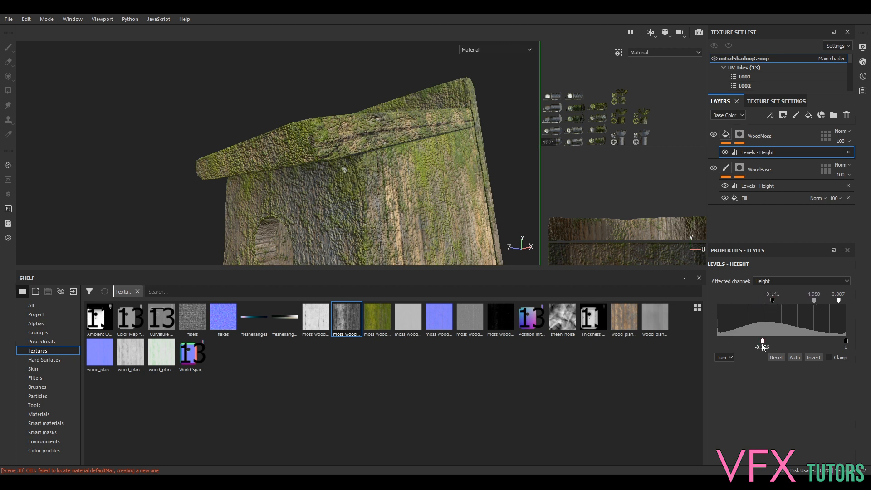
Set the lower output of the WoodMoss height levels to -0.986 and apply automatic input levels
{"action": "left_click_drag", "start_coordinate": [719, 343], "coordinate": [718, 344]}
{"action": "left_click", "coordinate": [732, 360]}
{"action": "left_click", "coordinate": [794, 358]}
{"action": "left_click_drag", "start_coordinate": [358, 166], "coordinate": [448, 211], "text": "alt"}
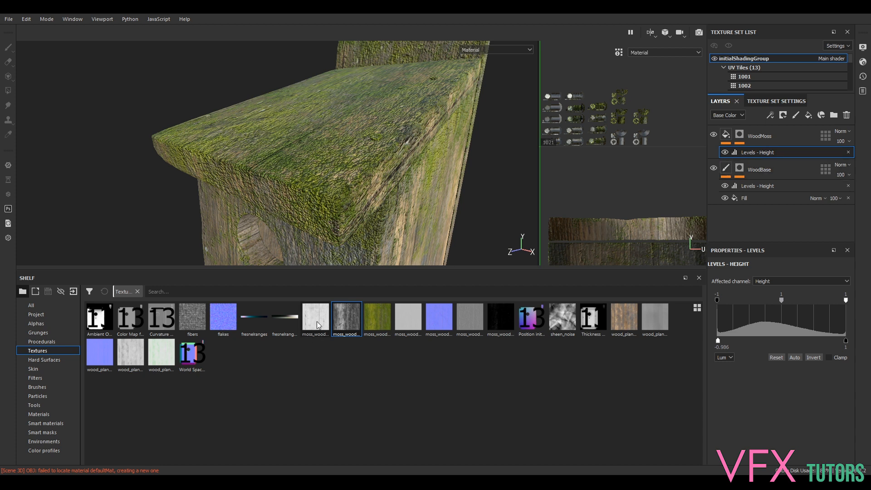
Clear and reassign moss_wood_rough_4k as the WoodMoss roughness, and replace the height texture with moss_wood_rough_4k
{"action": "mouse_move", "coordinate": [317, 321]}
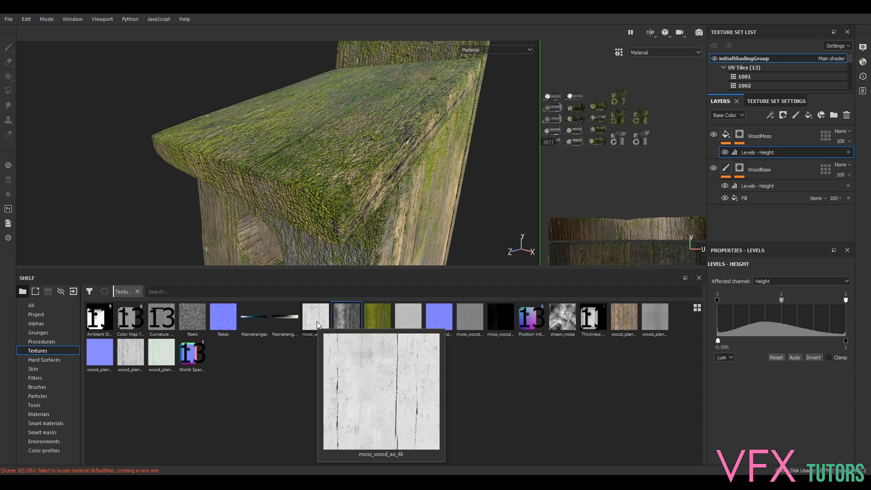
{"action": "mouse_move", "coordinate": [467, 321]}
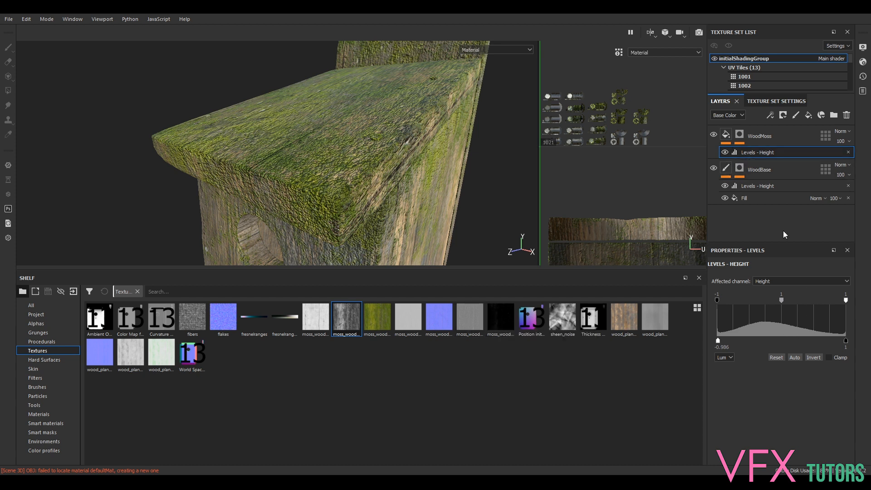
{"action": "left_click", "coordinate": [771, 136]}
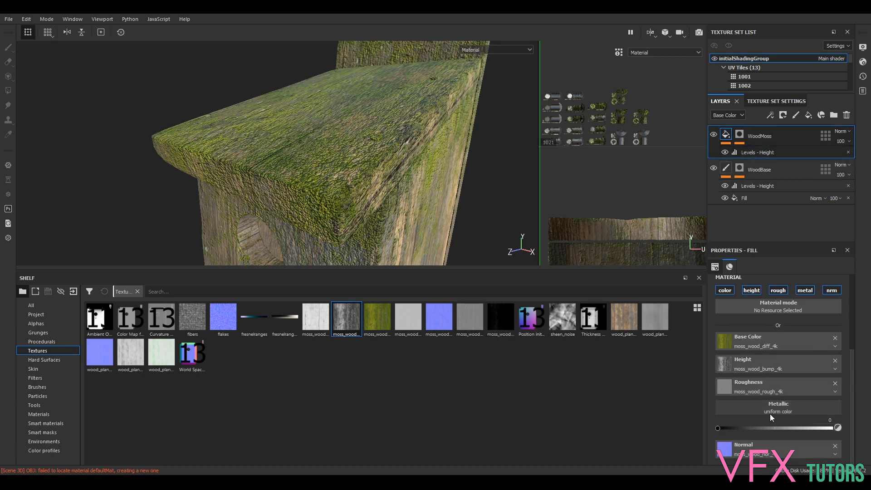
{"action": "left_click", "coordinate": [836, 383]}
{"action": "left_click_drag", "start_coordinate": [471, 323], "coordinate": [731, 386]}
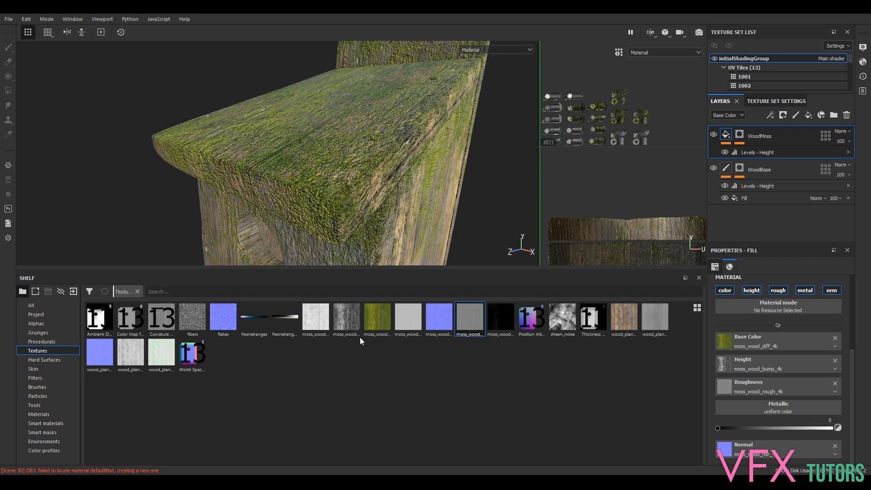
{"action": "left_click_drag", "start_coordinate": [474, 330], "coordinate": [736, 361]}
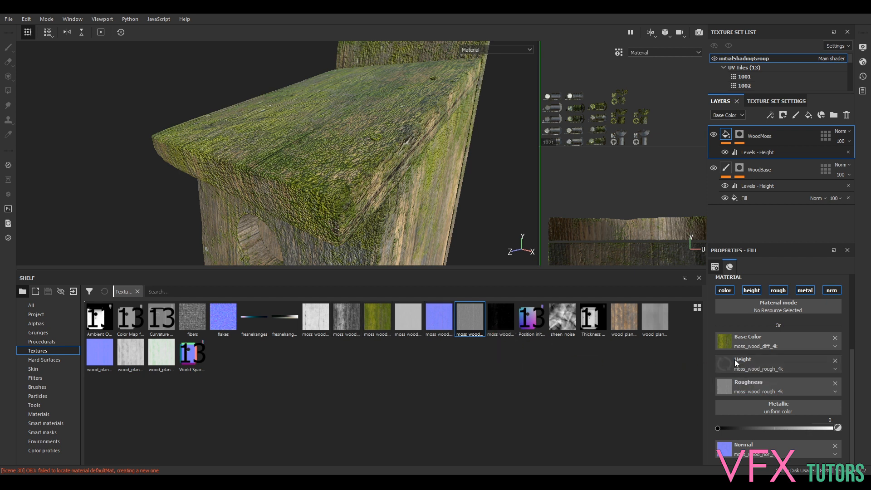
Set the midtone of the WoodMoss height levels to 0.987 and check the relief on the roof and front wall
{"action": "left_click_drag", "start_coordinate": [398, 215], "coordinate": [424, 183], "text": "alt"}
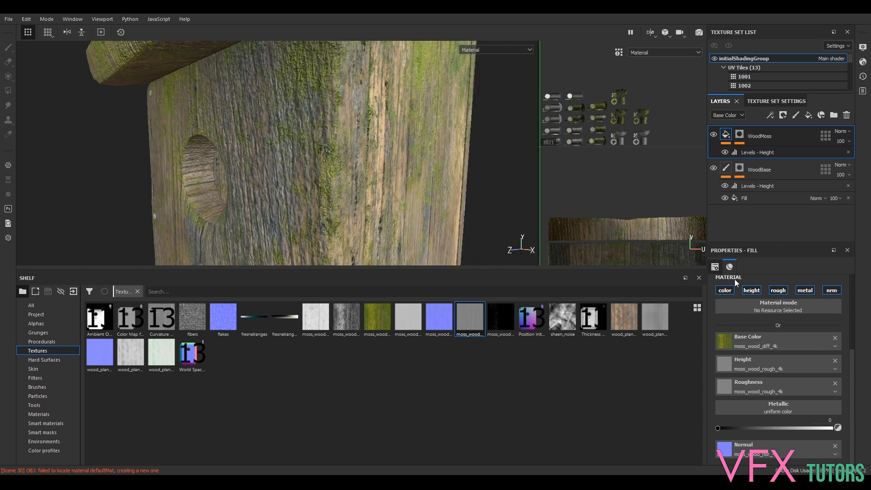
{"action": "left_click", "coordinate": [753, 152]}
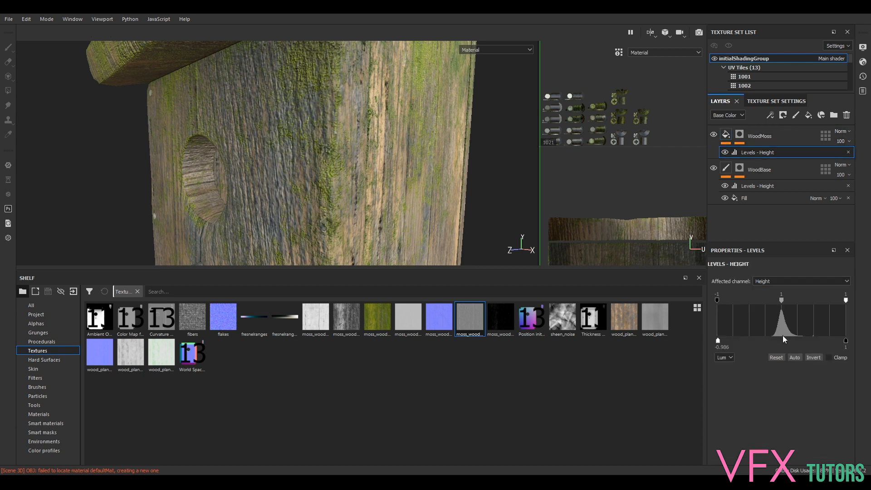
{"action": "mouse_move", "coordinate": [782, 303]}
{"action": "left_mouse_down"}
{"action": "mouse_move", "coordinate": [790, 302]}
{"action": "mouse_move", "coordinate": [745, 303]}
{"action": "mouse_move", "coordinate": [780, 305]}
{"action": "left_mouse_up"}
{"action": "left_click_drag", "start_coordinate": [431, 175], "coordinate": [425, 158], "text": "alt"}
{"action": "scroll", "coordinate": [368, 157], "scroll_direction": "down", "scroll_amount": 2}
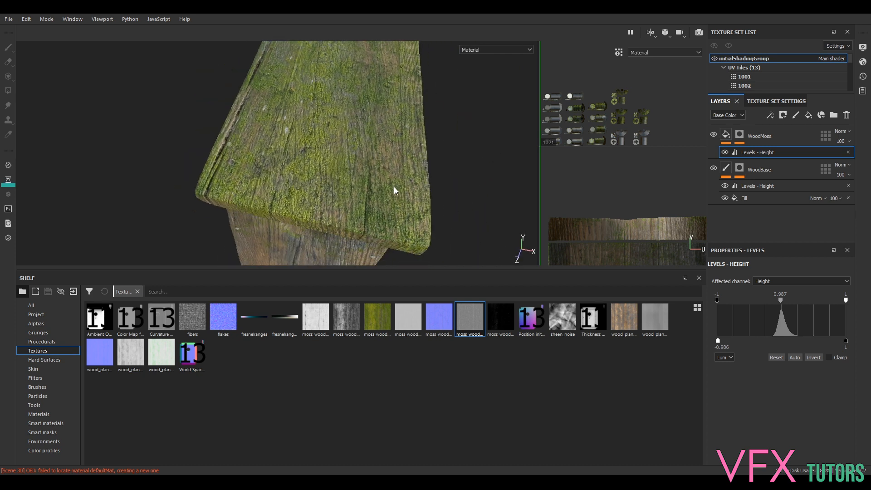
{"action": "left_click_drag", "start_coordinate": [370, 219], "coordinate": [398, 137], "text": "alt"}
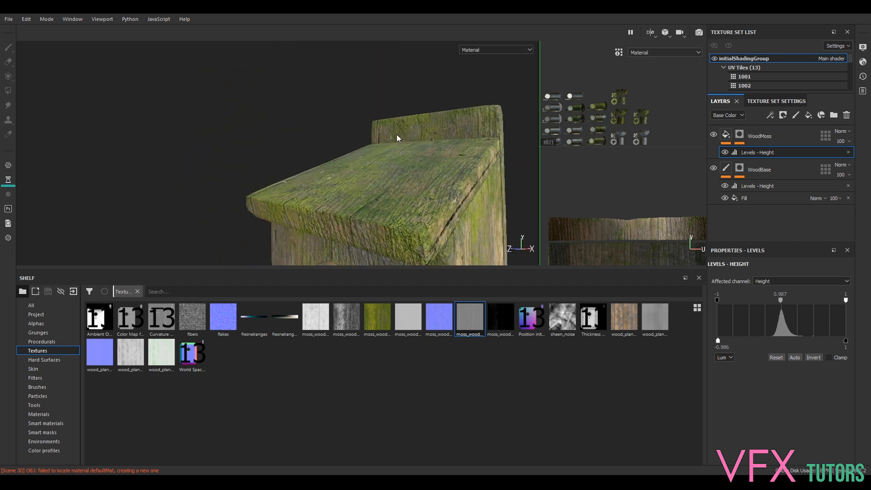
{"action": "scroll", "coordinate": [473, 225], "scroll_direction": "up", "scroll_amount": 2}
{"action": "scroll", "coordinate": [476, 228], "scroll_direction": "down", "scroll_amount": 1}
{"action": "left_click_drag", "start_coordinate": [482, 231], "coordinate": [634, 188], "text": "alt"}
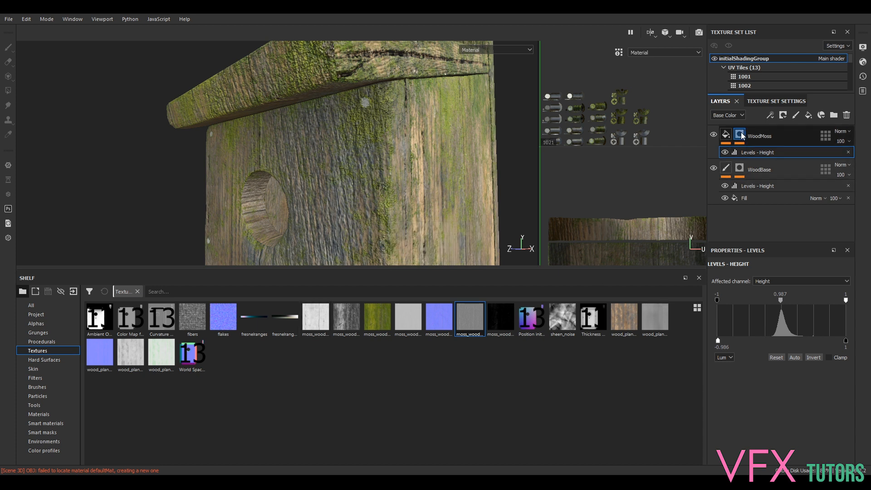
Set the WoodMoss fill's UV scale to 0.35, using the scale of the WoodBase fill as reference
{"action": "left_click", "coordinate": [726, 134]}
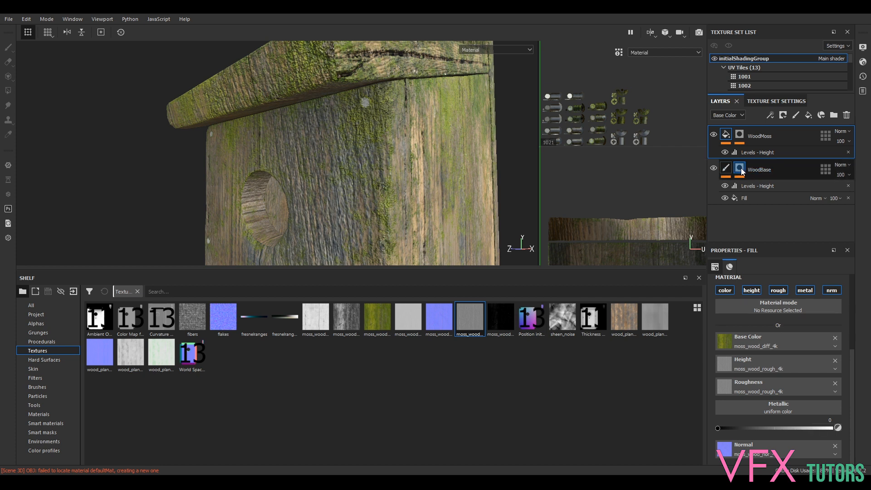
{"action": "left_click", "coordinate": [726, 168]}
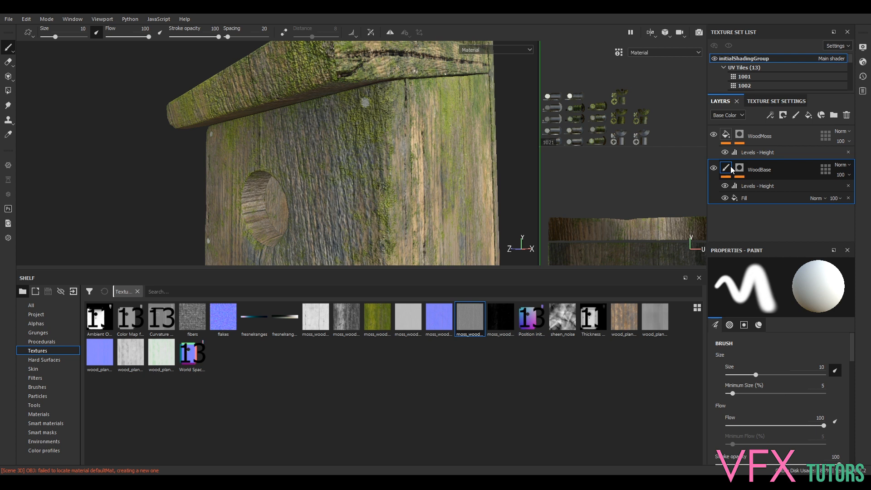
{"action": "left_click", "coordinate": [748, 196]}
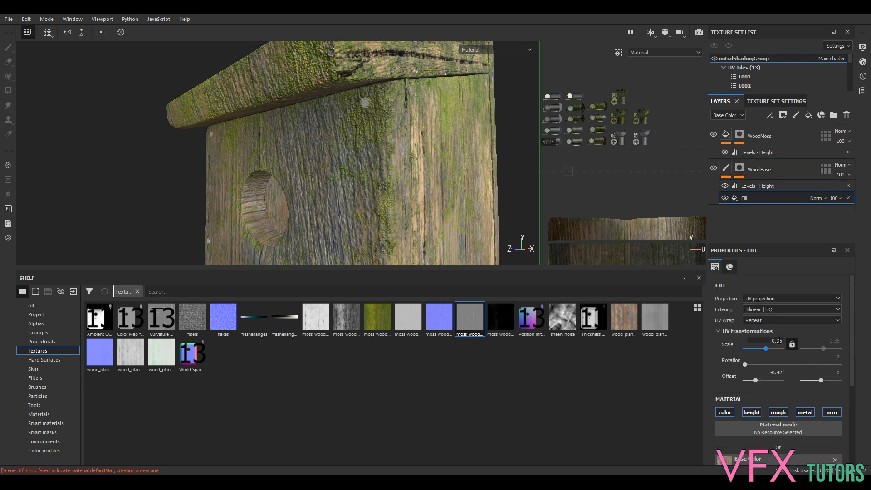
{"action": "left_click", "coordinate": [725, 135]}
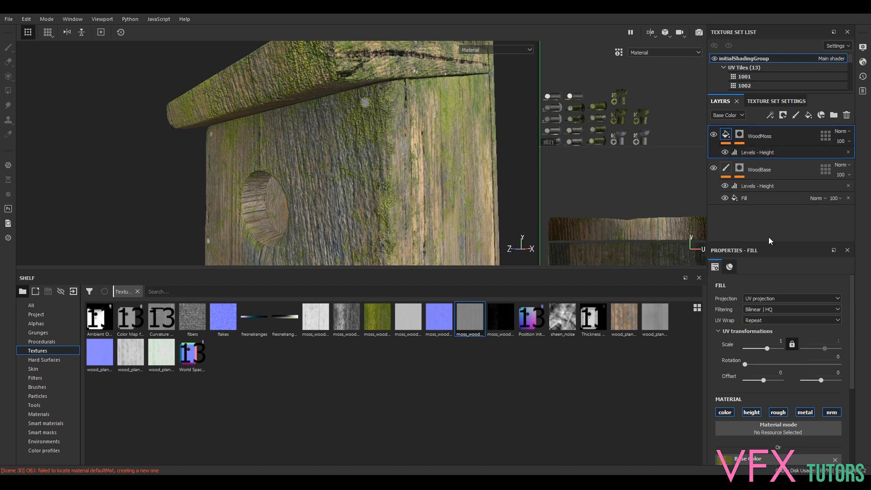
{"action": "left_click", "coordinate": [781, 341]}
{"action": "type", "text": "0.34"}
{"action": "key", "text": "BackSpace"}
{"action": "type", "text": "5"}
{"action": "key", "text": "Return"}
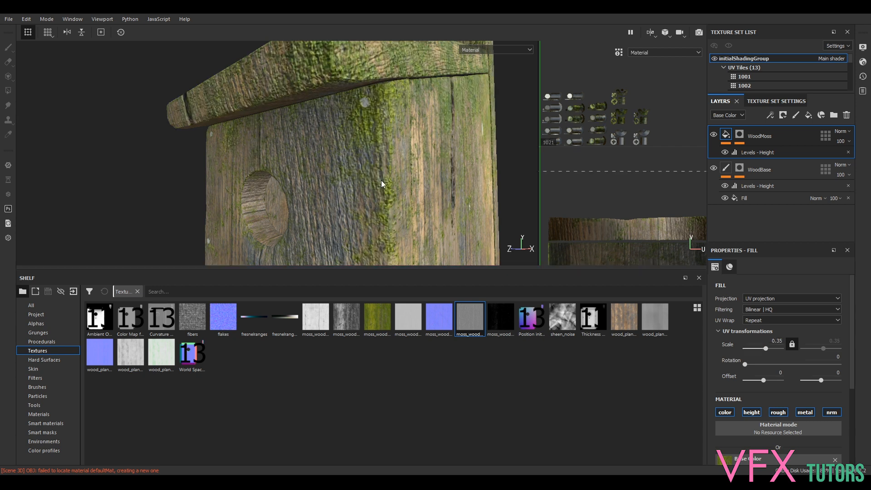
{"action": "scroll", "coordinate": [466, 178], "scroll_direction": "up", "scroll_amount": 3}
{"action": "scroll", "coordinate": [468, 179], "scroll_direction": "down", "scroll_amount": 4}
{"action": "left_click_drag", "start_coordinate": [472, 180], "coordinate": [411, 189], "text": "alt"}
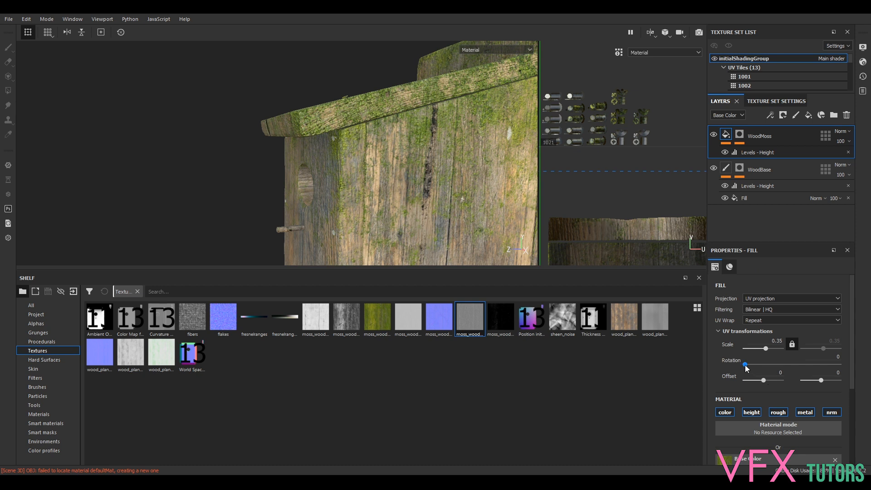
Try shifting the WoodMoss fill's horizontal UV offset, first to 0.54 and then to -0.11
{"action": "left_click_drag", "start_coordinate": [767, 383], "coordinate": [774, 383]}
{"action": "scroll", "coordinate": [438, 196], "scroll_direction": "down", "scroll_amount": 3}
{"action": "left_click_drag", "start_coordinate": [438, 196], "coordinate": [542, 197], "text": "alt"}
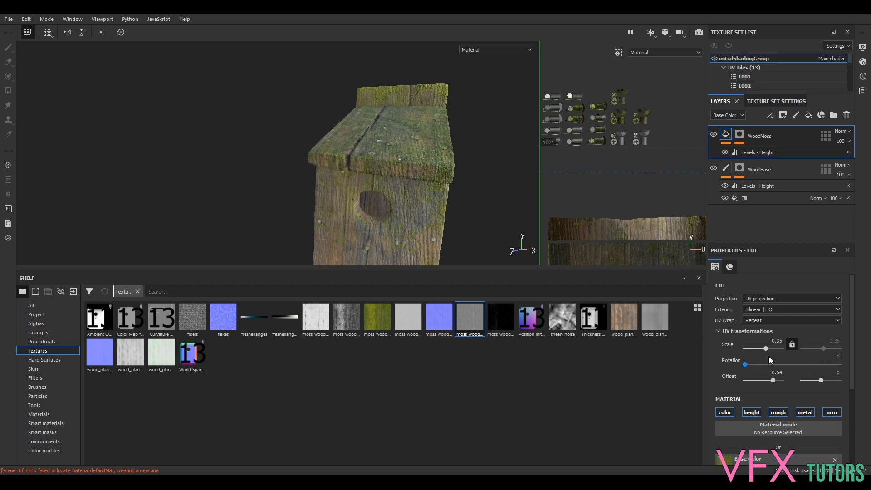
{"action": "left_click_drag", "start_coordinate": [763, 376], "coordinate": [760, 377]}
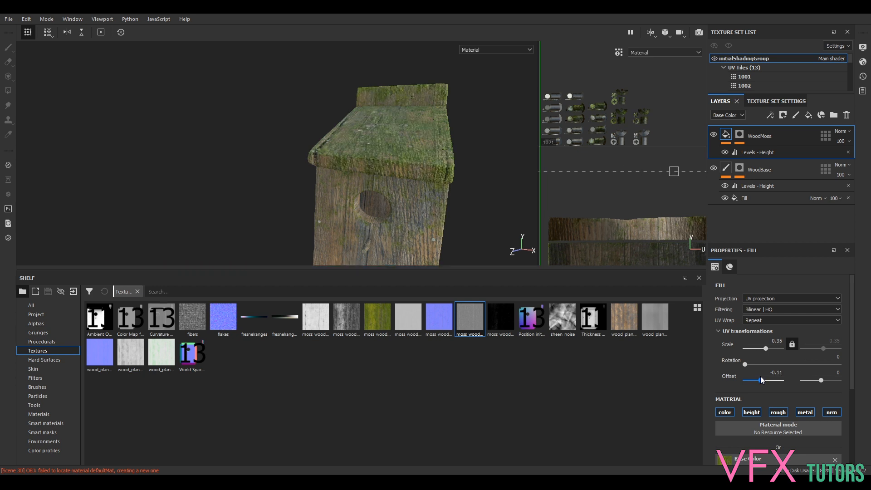
{"action": "left_click_drag", "start_coordinate": [406, 178], "coordinate": [358, 191], "text": "alt"}
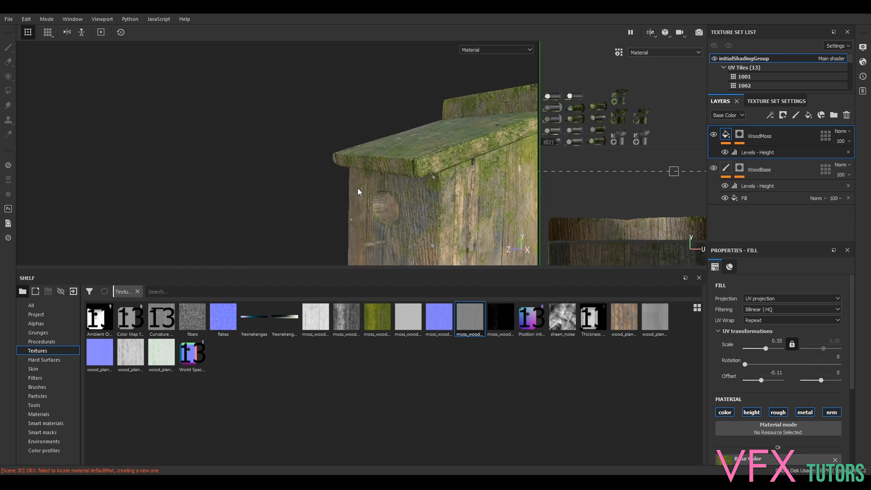
Set the WoodMoss fill's UV scale to 0.88 and its horizontal offset to -0.16
{"action": "left_click_drag", "start_coordinate": [767, 347], "coordinate": [767, 347]}
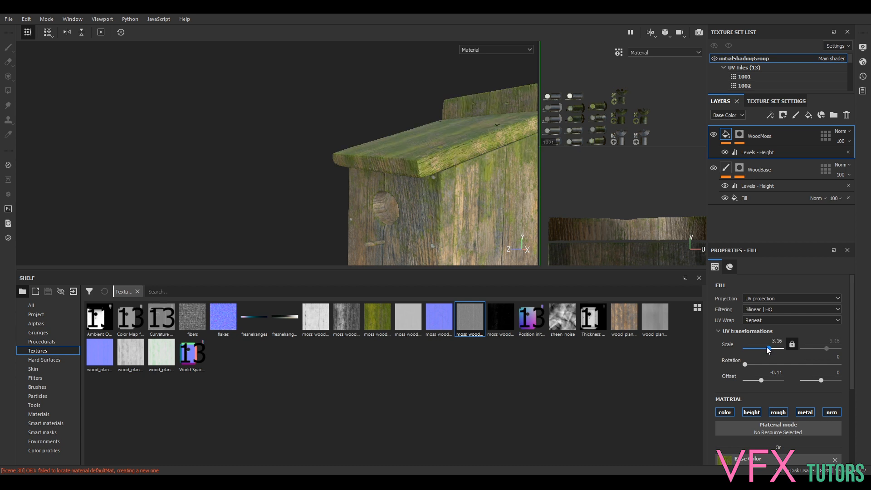
{"action": "left_click_drag", "start_coordinate": [520, 222], "coordinate": [497, 219], "text": "alt"}
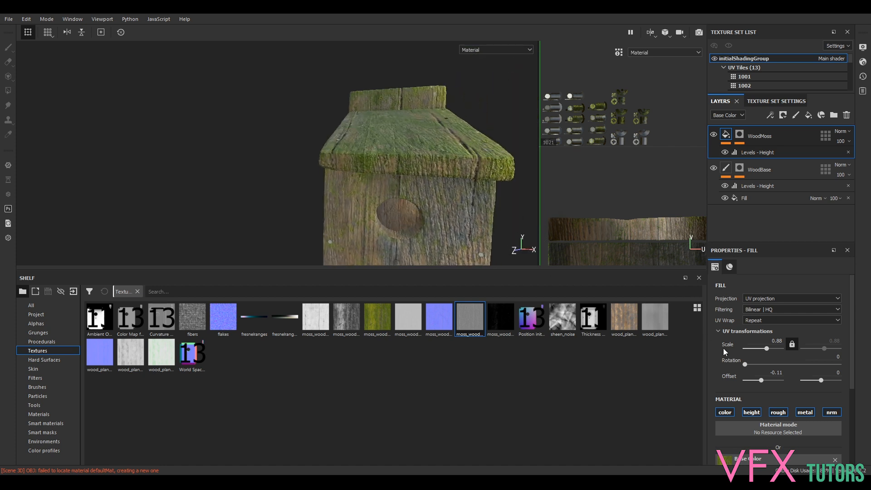
{"action": "left_click_drag", "start_coordinate": [761, 380], "coordinate": [760, 380]}
Examine the moss coverage on the birdhouse's roof, front and side from near and far
{"action": "scroll", "coordinate": [469, 186], "scroll_direction": "up", "scroll_amount": 3}
{"action": "scroll", "coordinate": [470, 187], "scroll_direction": "down", "scroll_amount": 4}
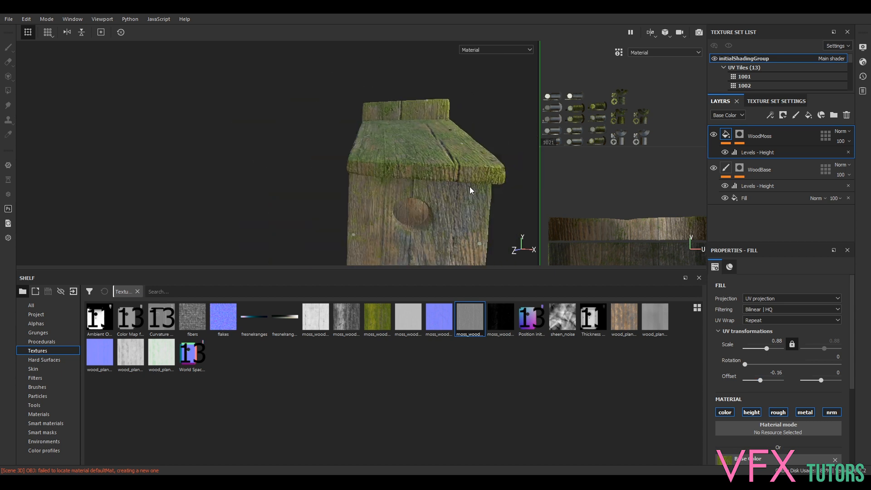
{"action": "scroll", "coordinate": [470, 189], "scroll_direction": "down", "scroll_amount": 3}
{"action": "left_click_drag", "start_coordinate": [500, 200], "coordinate": [441, 131], "text": "alt"}
{"action": "middle_click_drag", "start_coordinate": [362, 157], "coordinate": [416, 198], "text": "alt"}
{"action": "scroll", "coordinate": [411, 175], "scroll_direction": "down", "scroll_amount": 3}
{"action": "scroll", "coordinate": [426, 172], "scroll_direction": "up", "scroll_amount": 6}
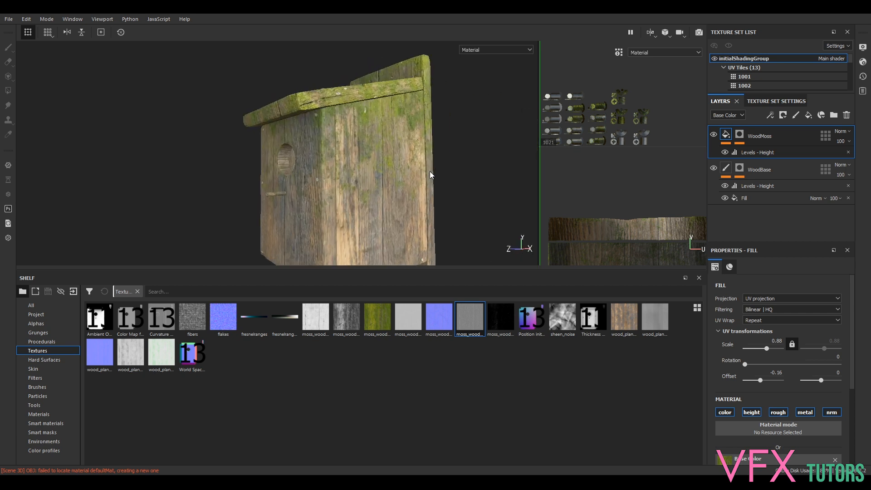
{"action": "left_click_drag", "start_coordinate": [431, 136], "coordinate": [440, 131], "text": "alt"}
{"action": "scroll", "coordinate": [468, 146], "scroll_direction": "down", "scroll_amount": 3}
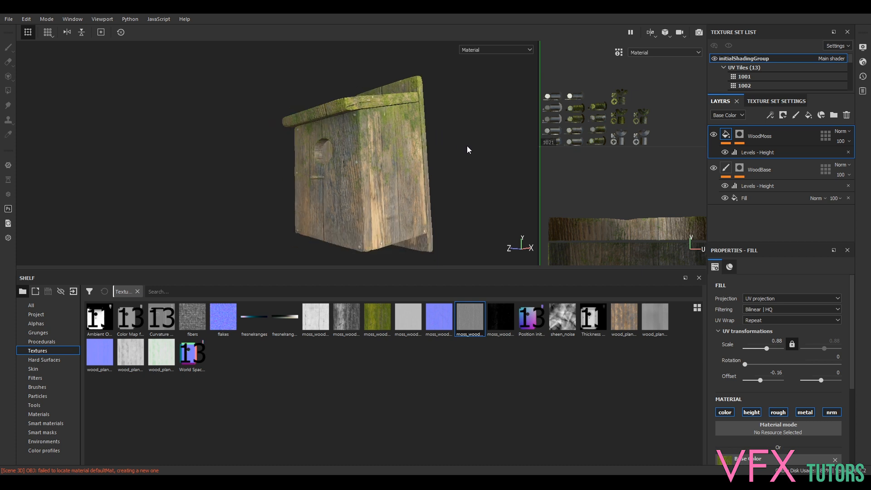
Rename the WoodMoss layer to WoodMossTop
{"action": "double_click", "coordinate": [783, 135]}
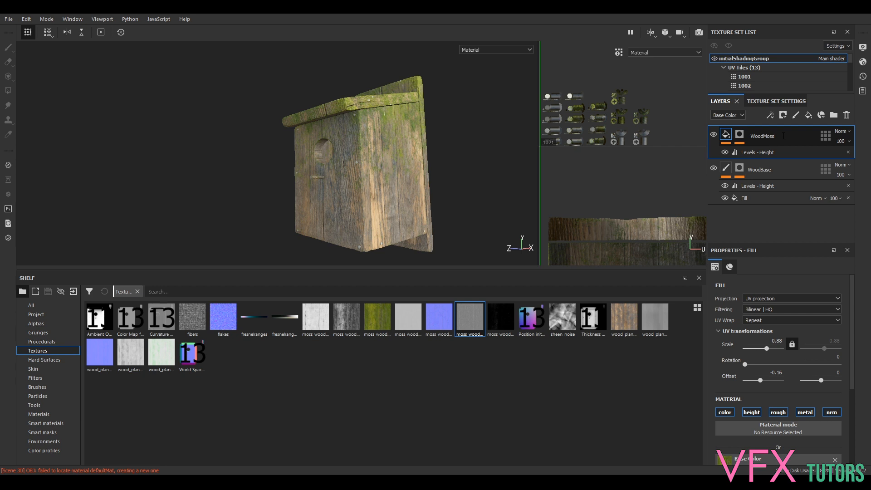
{"action": "type", "text": "Top"}
{"action": "key", "text": "Return"}
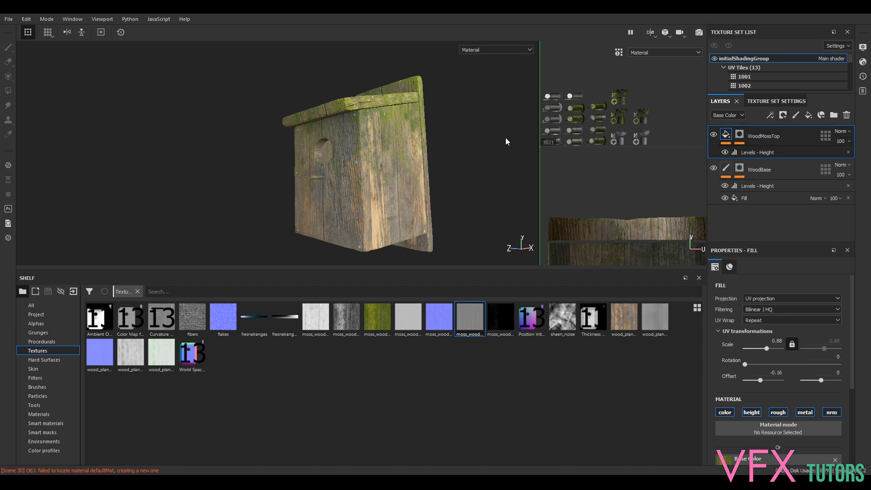
{"action": "double_click", "coordinate": [767, 135]}
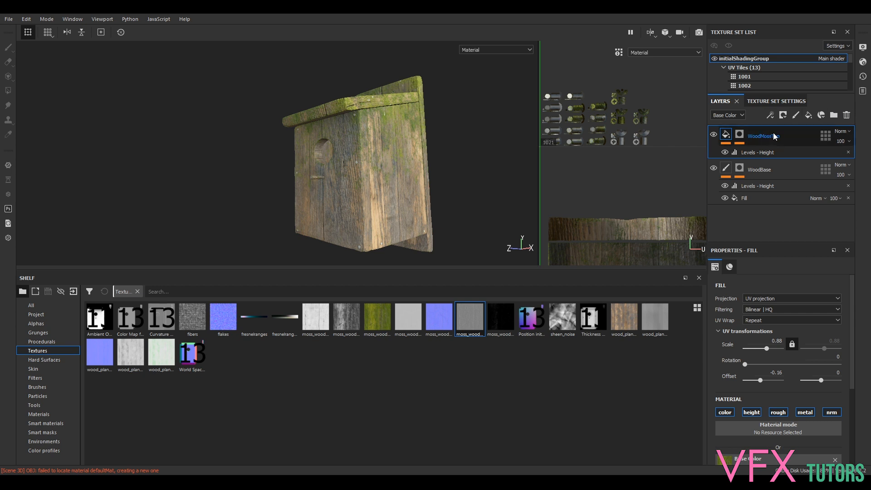
Add a fill layer above WoodMossTop and name it WoodDirtBottom
{"action": "left_click", "coordinate": [808, 115]}
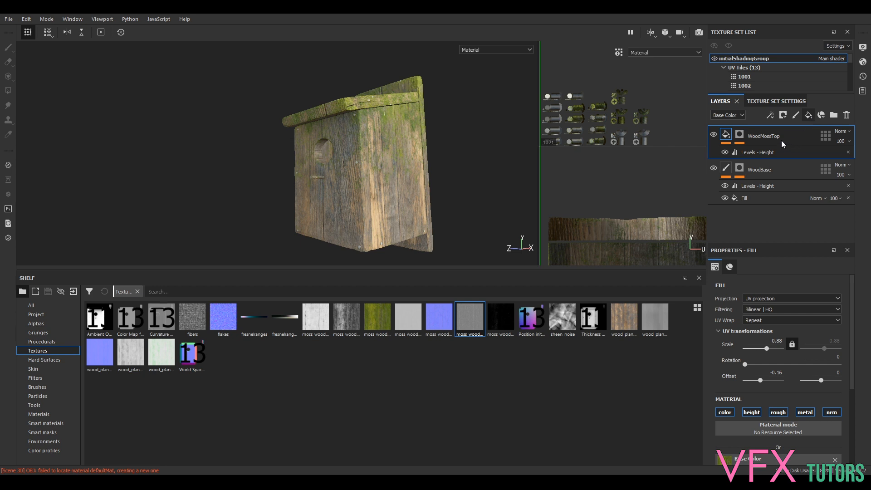
{"action": "double_click", "coordinate": [758, 135]}
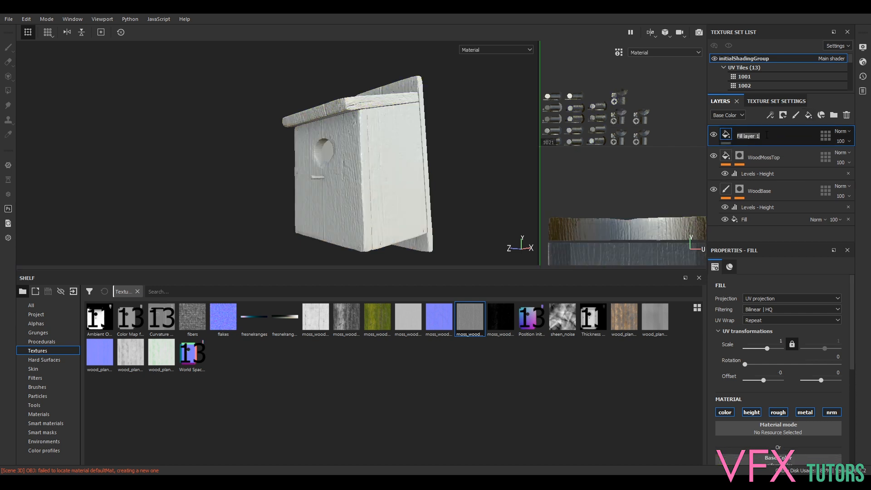
{"action": "type", "text": "o"}
{"action": "type", "text": "odDirtBottom"}
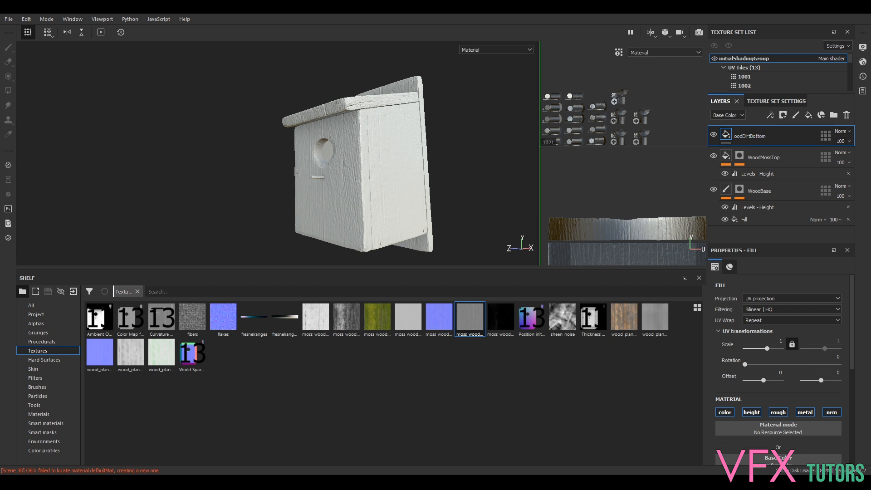
{"action": "key", "text": "Return"}
{"action": "type", "text": "W"}
{"action": "key", "text": "Return"}
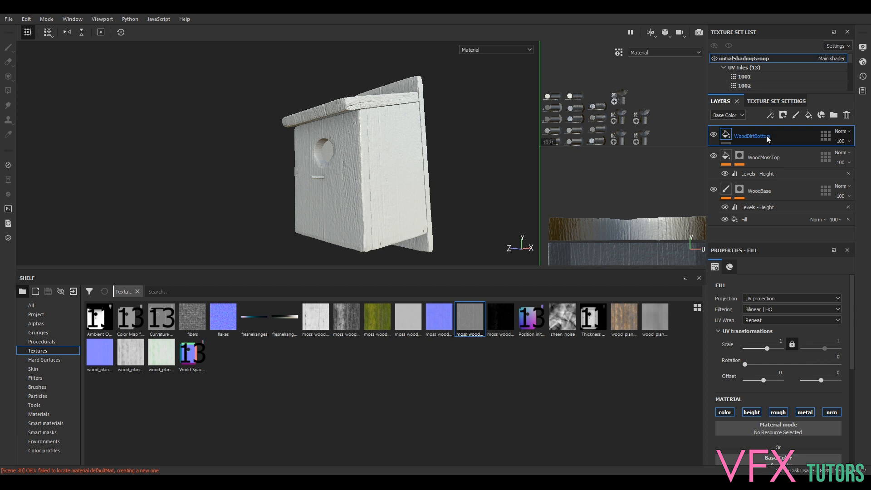
Add a fill effect to the WoodDirtBottom layer and assign wood_planks_dirt_diff_4k as its base color
{"action": "right_click", "coordinate": [746, 135]}
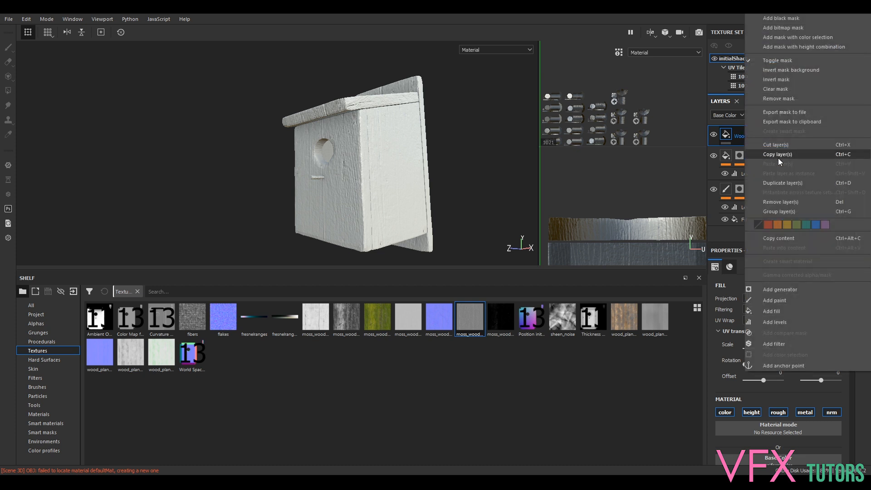
{"action": "left_click", "coordinate": [776, 310]}
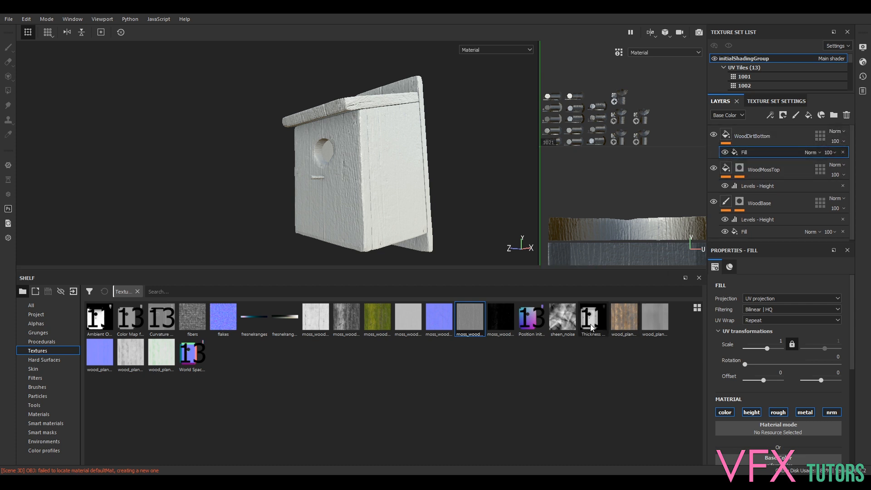
{"action": "left_click", "coordinate": [629, 317]}
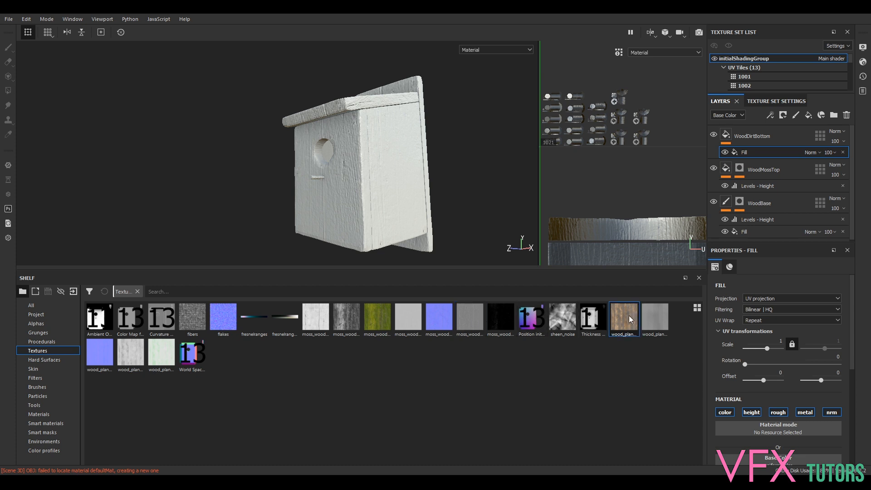
{"action": "scroll", "coordinate": [793, 404], "scroll_direction": "down", "scroll_amount": 1}
{"action": "left_click_drag", "start_coordinate": [623, 318], "coordinate": [772, 438]}
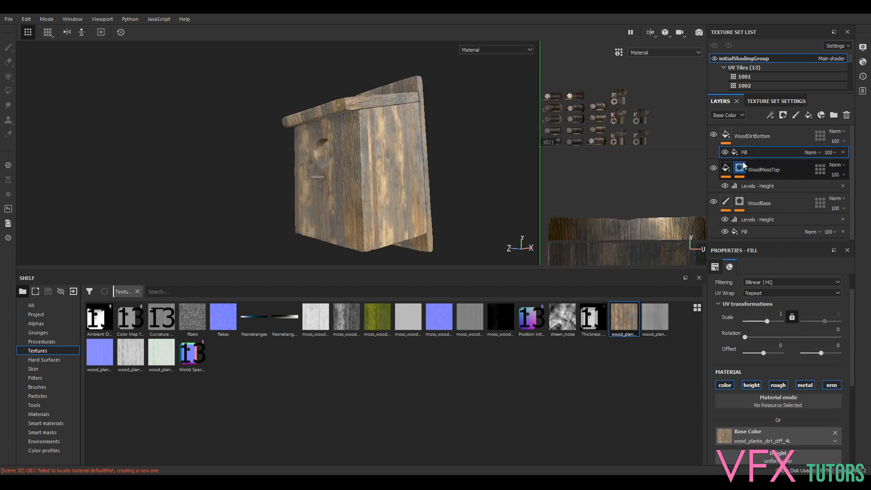
Match the WoodDirtBottom fill's UV transform to the WoodBase fill, with scale 0.35 and horizontal offset -0.42
{"action": "left_click", "coordinate": [780, 313]}
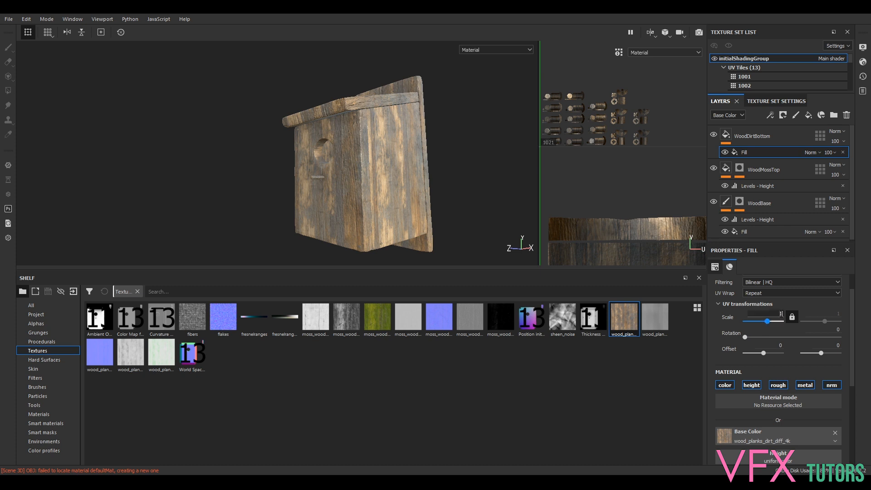
{"action": "type", "text": "0.35"}
{"action": "key", "text": "Return"}
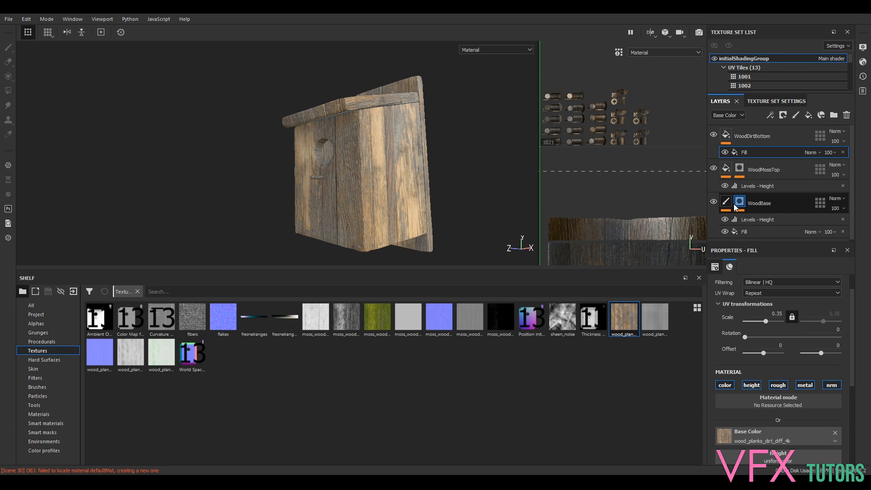
{"action": "left_click", "coordinate": [744, 231]}
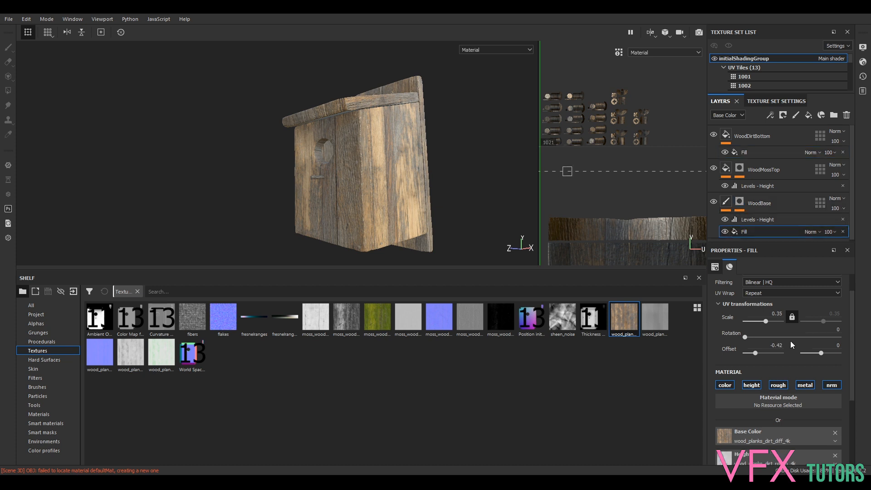
{"action": "left_click", "coordinate": [748, 152]}
{"action": "left_click", "coordinate": [780, 346]}
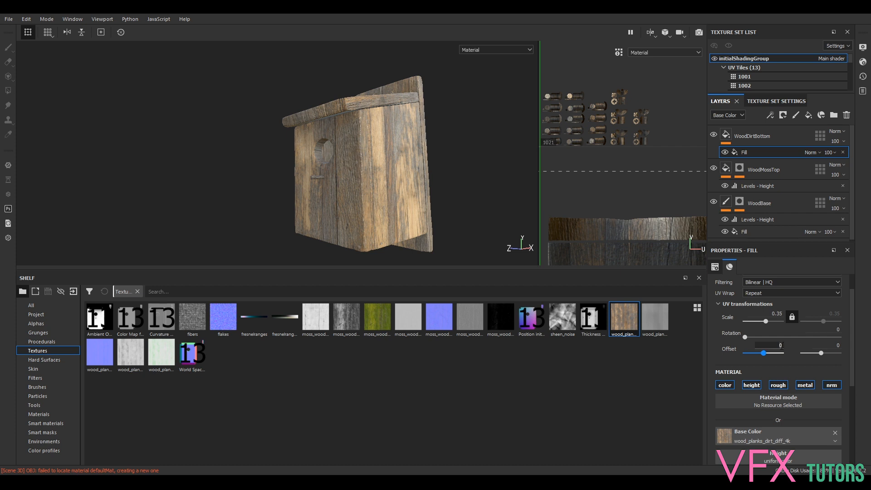
{"action": "type", "text": "-0.42"}
{"action": "key", "text": "Return"}
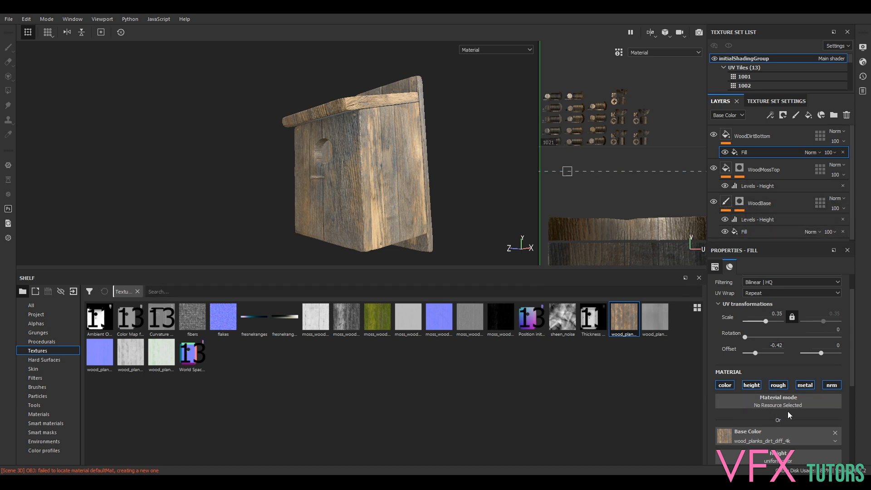
Assign wood_planks_dirt_rough_4k to both the height and roughness channels of the WoodDirtBottom fill effect
{"action": "scroll", "coordinate": [786, 411], "scroll_direction": "down", "scroll_amount": 2}
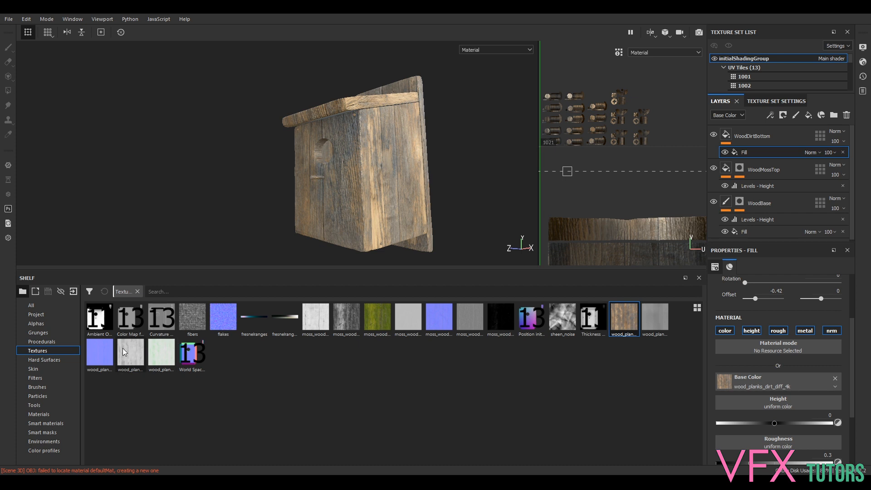
{"action": "left_click_drag", "start_coordinate": [122, 347], "coordinate": [755, 400]}
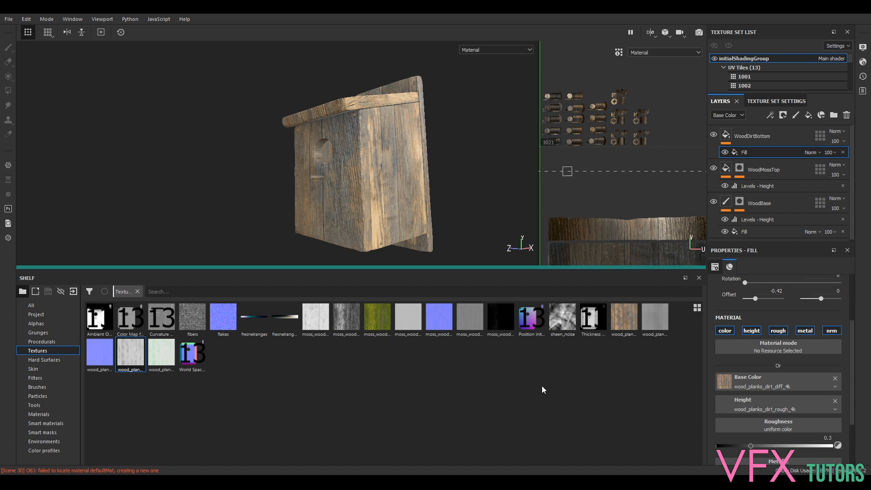
{"action": "left_click_drag", "start_coordinate": [131, 354], "coordinate": [773, 421]}
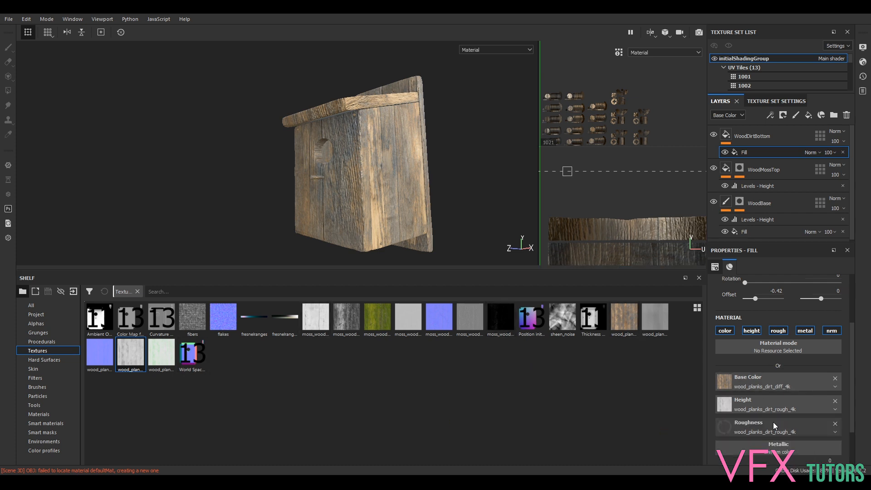
{"action": "scroll", "coordinate": [773, 422], "scroll_direction": "down", "scroll_amount": 2}
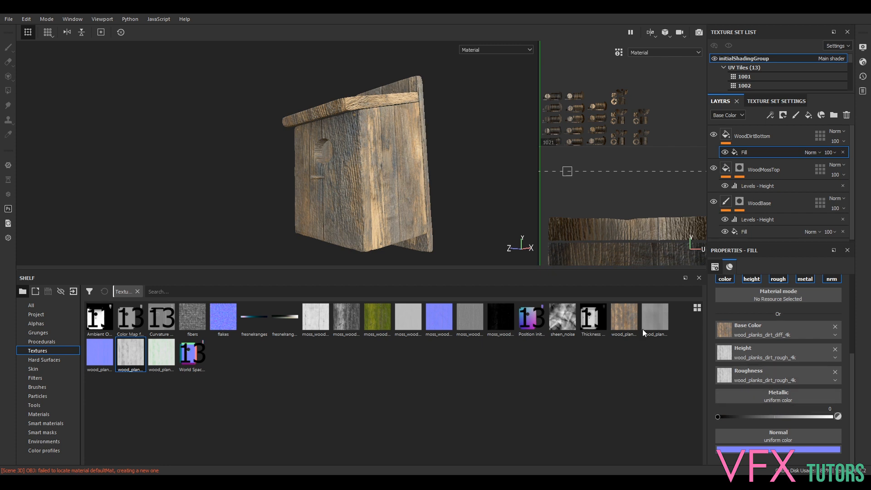
Add a Levels effect above the fill in the WoodDirtBottom layer and set its affected channel to Height
{"action": "scroll", "coordinate": [378, 145], "scroll_direction": "up", "scroll_amount": 5}
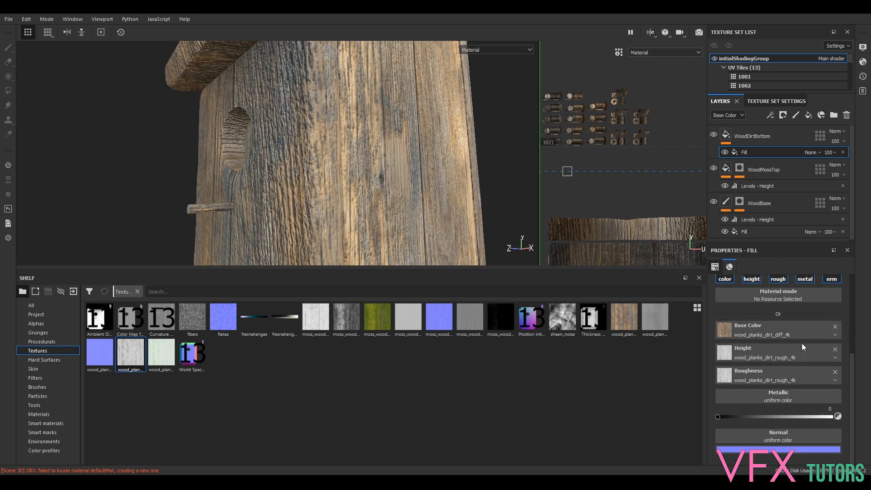
{"action": "right_click", "coordinate": [746, 153]}
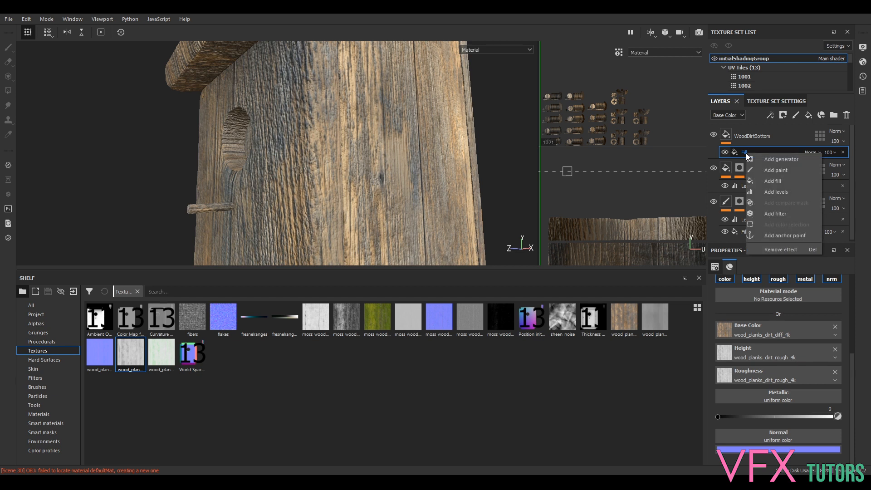
{"action": "left_click", "coordinate": [773, 191]}
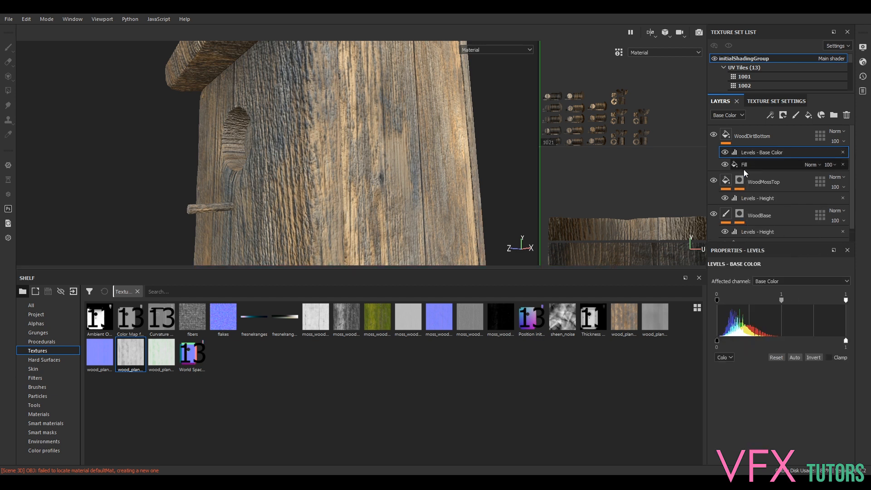
{"action": "left_click", "coordinate": [778, 280]}
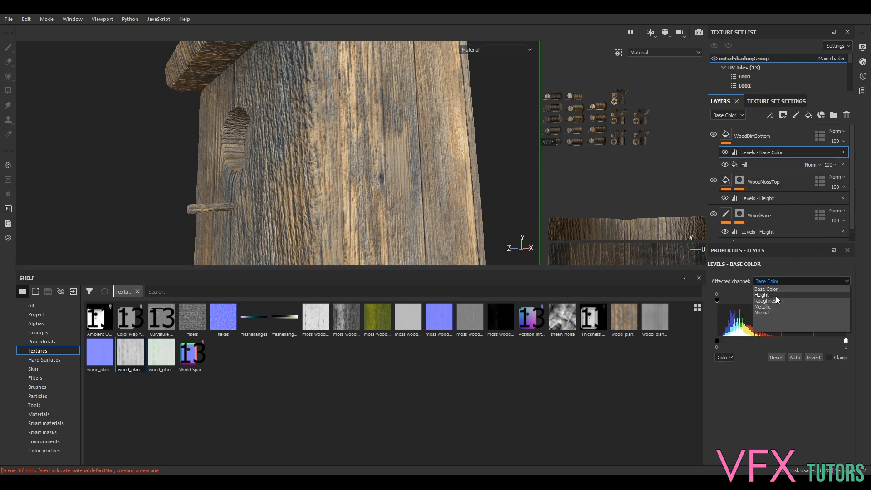
{"action": "left_click", "coordinate": [776, 296]}
Try inverted height levels on WoodDirtBottom with a high midtone of 6.387 and with a much lower one, and revert the inversion
{"action": "left_click_drag", "start_coordinate": [790, 299], "coordinate": [809, 301]}
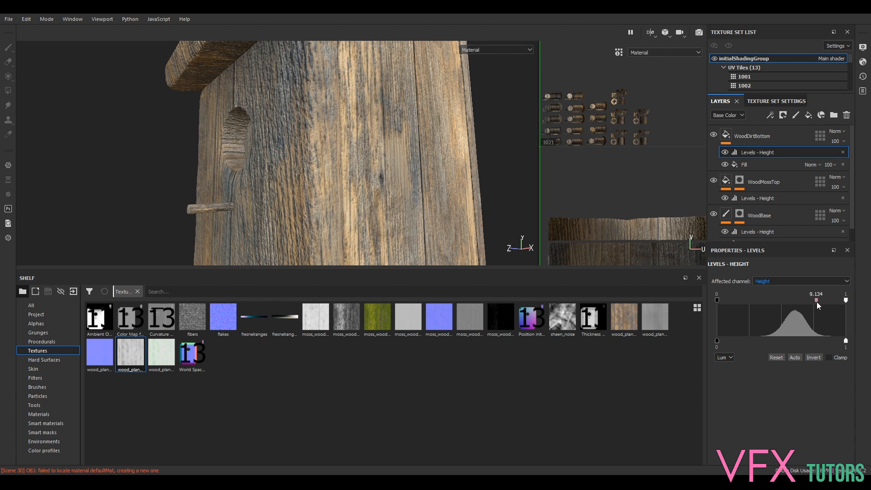
{"action": "left_click", "coordinate": [814, 358]}
{"action": "left_click_drag", "start_coordinate": [421, 121], "coordinate": [448, 188], "text": "alt"}
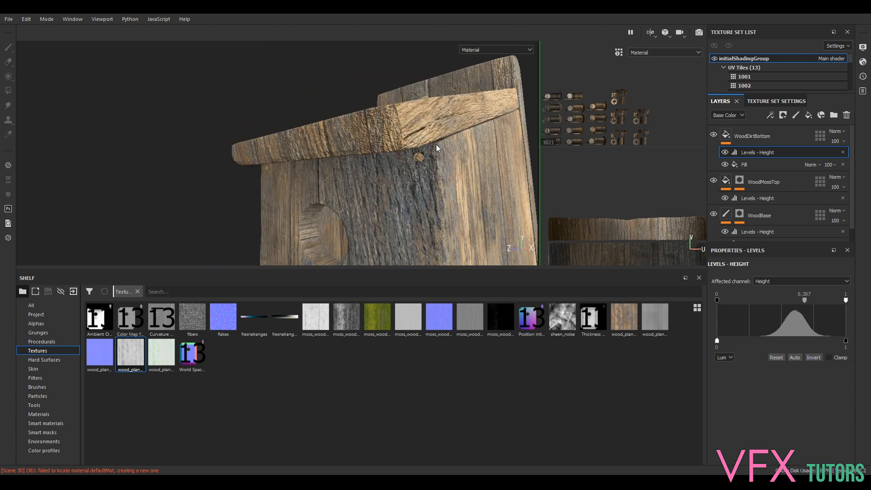
{"action": "scroll", "coordinate": [437, 148], "scroll_direction": "up", "scroll_amount": 2}
{"action": "left_click_drag", "start_coordinate": [806, 296], "coordinate": [747, 303]}
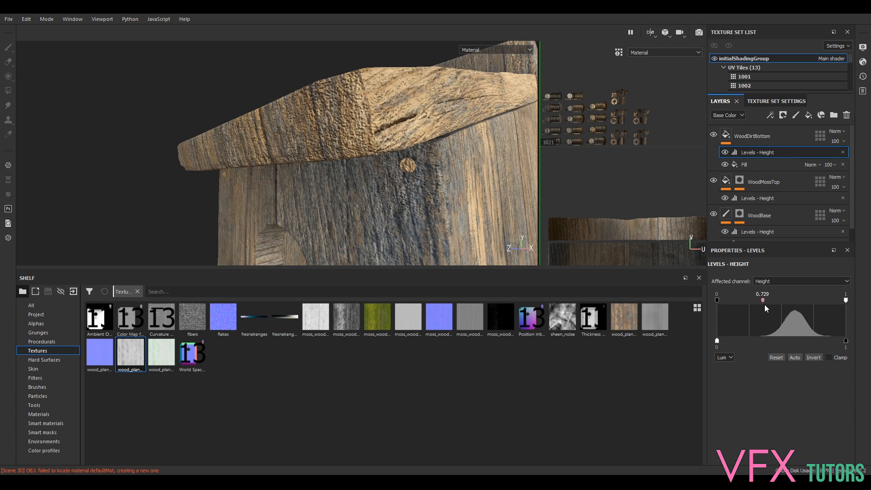
{"action": "left_click", "coordinate": [810, 356]}
{"action": "left_click_drag", "start_coordinate": [489, 204], "coordinate": [481, 201], "text": "alt"}
{"action": "middle_click_drag", "start_coordinate": [499, 207], "coordinate": [425, 123], "text": "alt"}
Set the WoodDirtBottom height levels to an input black point of 0.187 and a midtone of 9.896
{"action": "left_click_drag", "start_coordinate": [780, 301], "coordinate": [804, 301]}
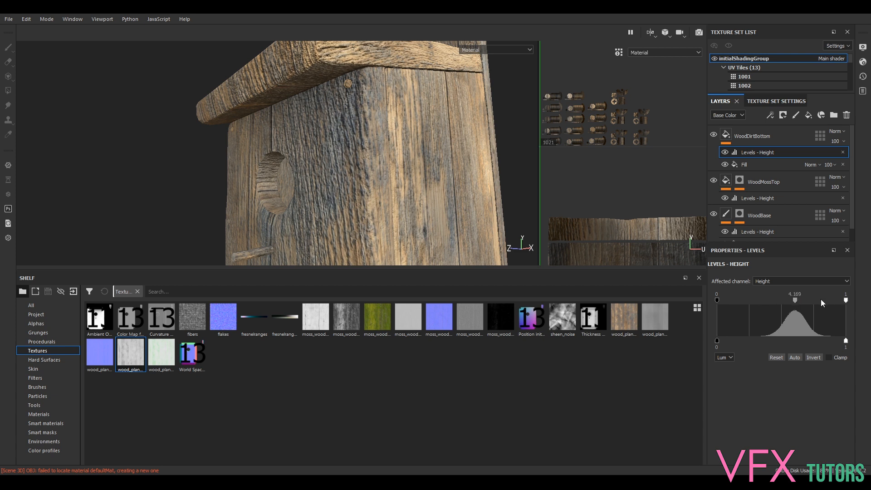
{"action": "left_click_drag", "start_coordinate": [846, 300], "coordinate": [869, 300]}
{"action": "left_click_drag", "start_coordinate": [718, 300], "coordinate": [738, 302]}
{"action": "left_click_drag", "start_coordinate": [809, 297], "coordinate": [829, 303]}
{"action": "scroll", "coordinate": [436, 180], "scroll_direction": "up", "scroll_amount": 2}
{"action": "scroll", "coordinate": [438, 176], "scroll_direction": "down", "scroll_amount": 6}
{"action": "left_click_drag", "start_coordinate": [455, 166], "coordinate": [399, 98], "text": "alt"}
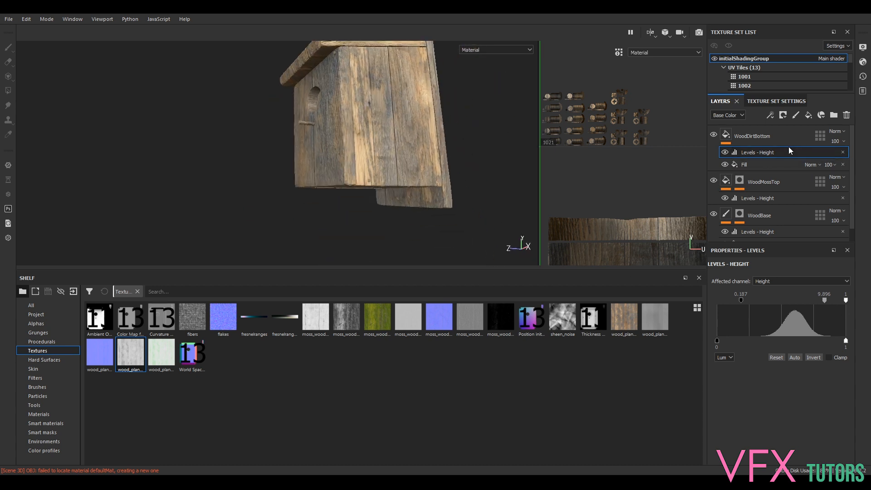
Switch the WoodDirtBottom Levels effect to the Base Color channel and darken the wood with a midtone of 1.845
{"action": "left_click", "coordinate": [761, 138]}
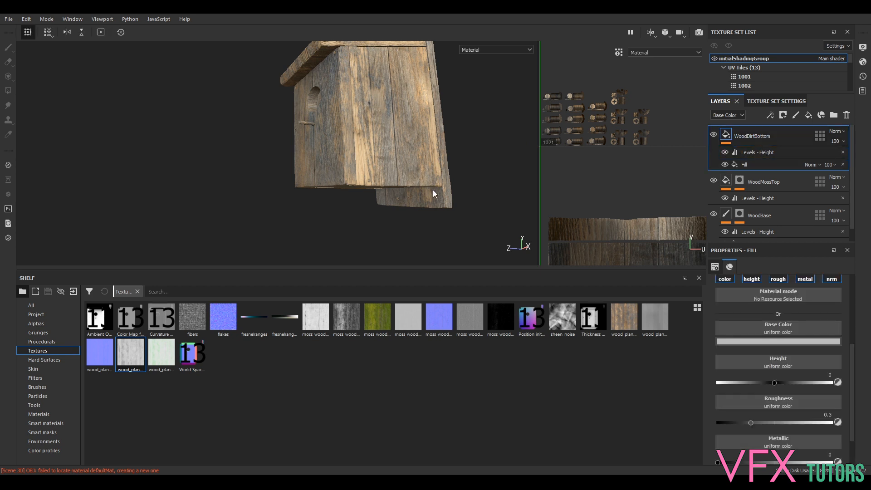
{"action": "left_click", "coordinate": [762, 150]}
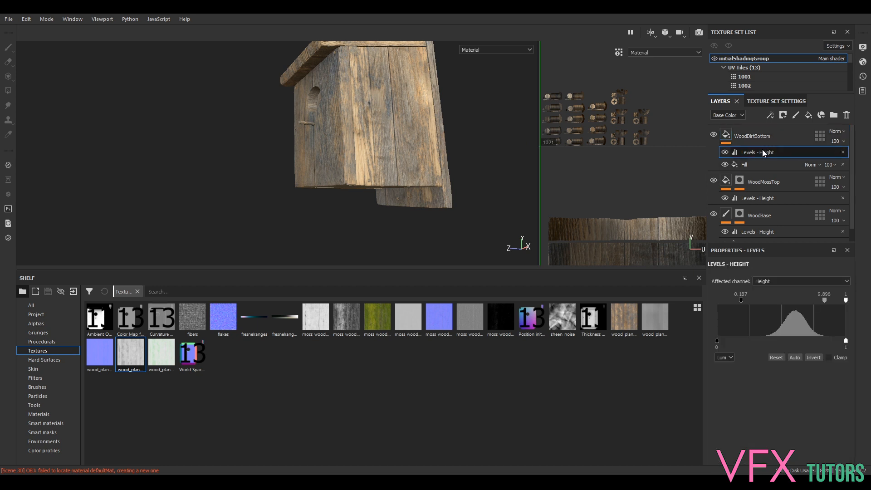
{"action": "left_click", "coordinate": [766, 280]}
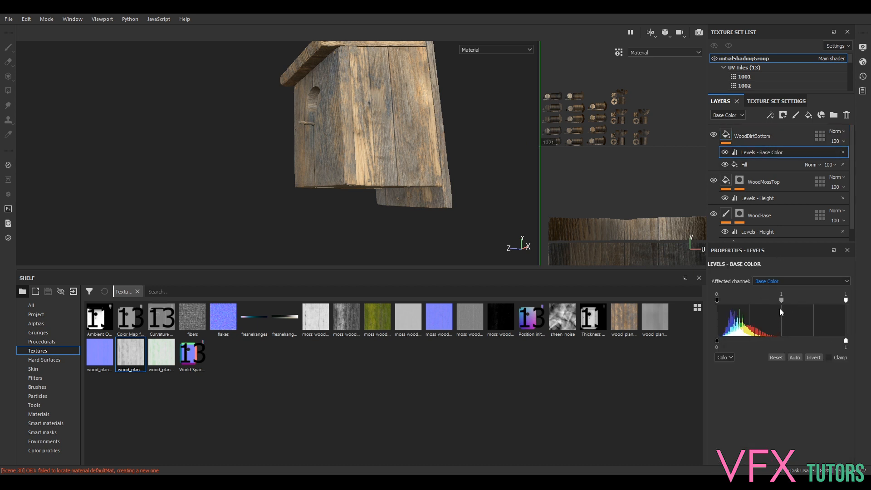
{"action": "mouse_move", "coordinate": [780, 300]}
{"action": "left_mouse_down"}
{"action": "mouse_move", "coordinate": [766, 303]}
{"action": "mouse_move", "coordinate": [794, 303]}
{"action": "mouse_move", "coordinate": [783, 301]}
{"action": "left_mouse_up"}
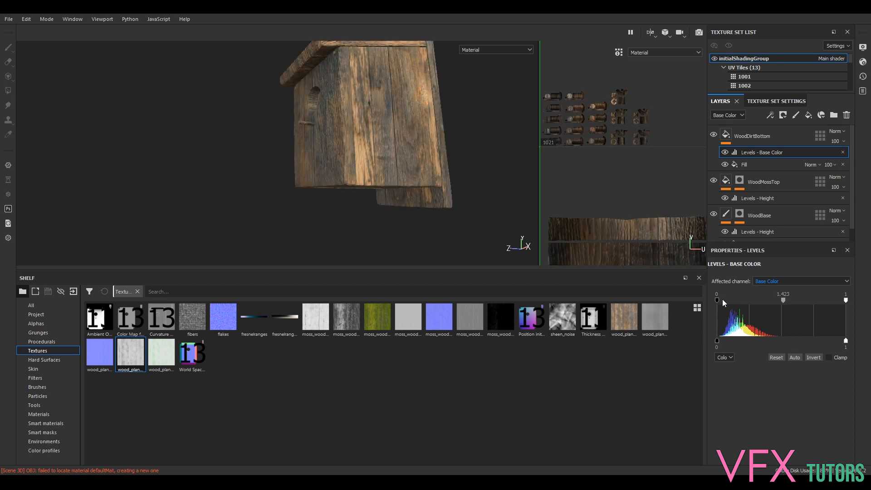
{"action": "mouse_move", "coordinate": [717, 299]}
{"action": "left_mouse_down"}
{"action": "mouse_move", "coordinate": [739, 301]}
{"action": "mouse_move", "coordinate": [717, 300]}
{"action": "left_mouse_up"}
{"action": "mouse_move", "coordinate": [783, 301]}
{"action": "left_mouse_down"}
{"action": "mouse_move", "coordinate": [766, 301]}
{"action": "mouse_move", "coordinate": [784, 303]}
{"action": "left_mouse_up"}
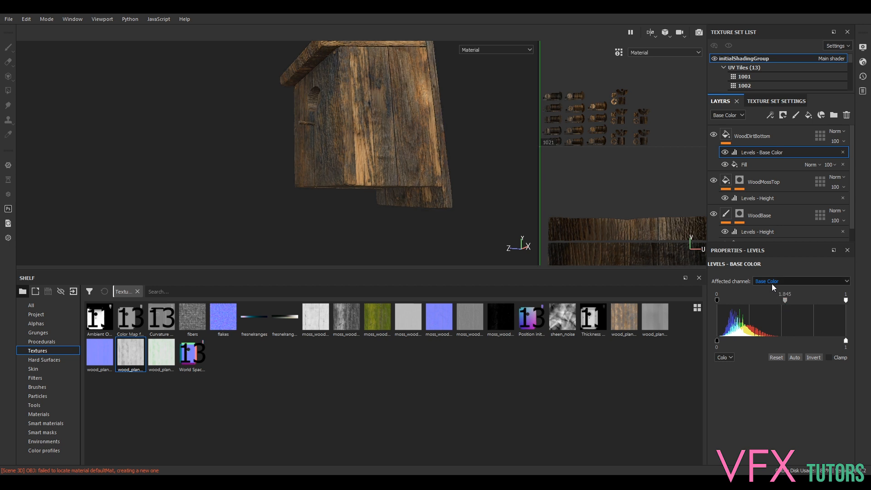
{"action": "left_click_drag", "start_coordinate": [438, 97], "coordinate": [458, 155], "text": "alt"}
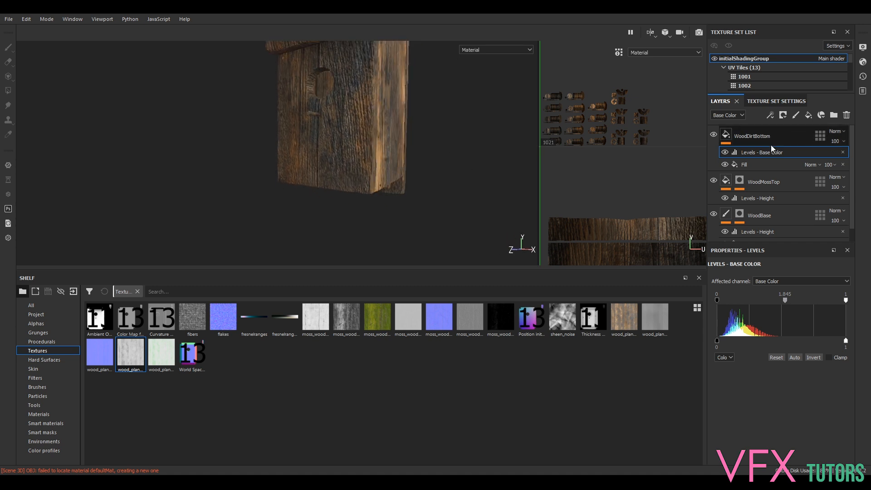
Apply the Ground Dirt smart mask to the WoodDirtBottom layer
{"action": "left_click", "coordinate": [757, 135]}
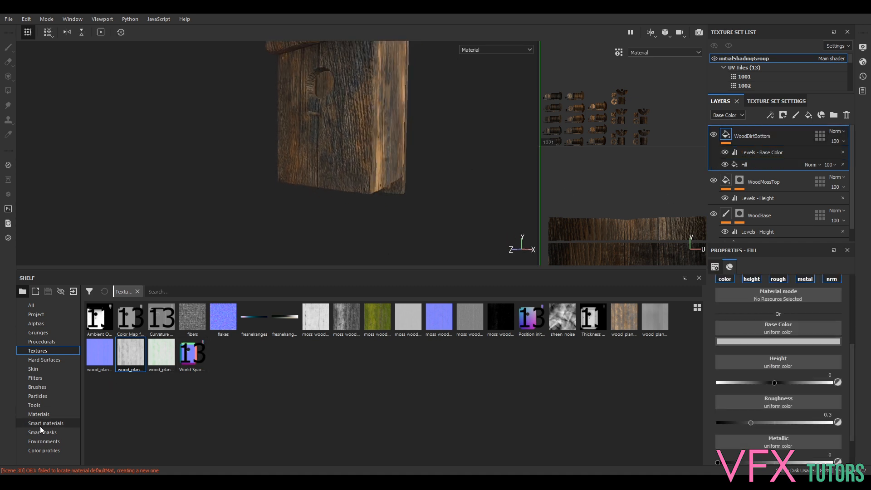
{"action": "left_click", "coordinate": [51, 431]}
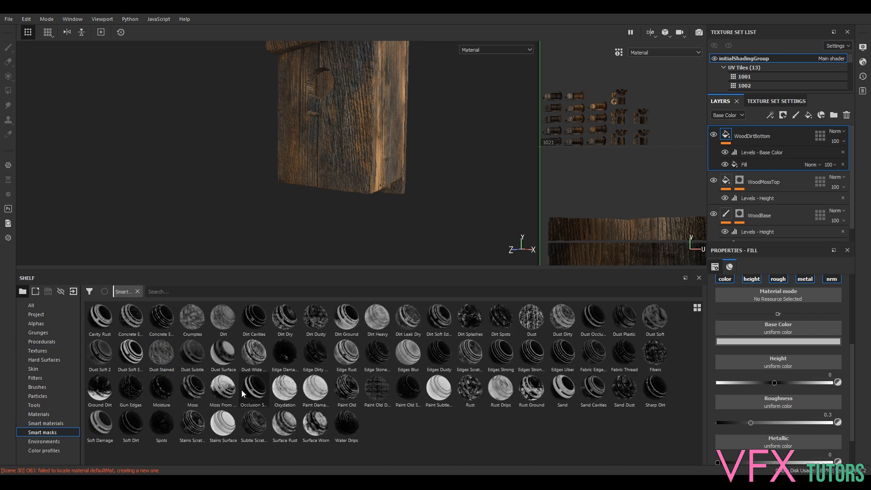
{"action": "left_click", "coordinate": [100, 387]}
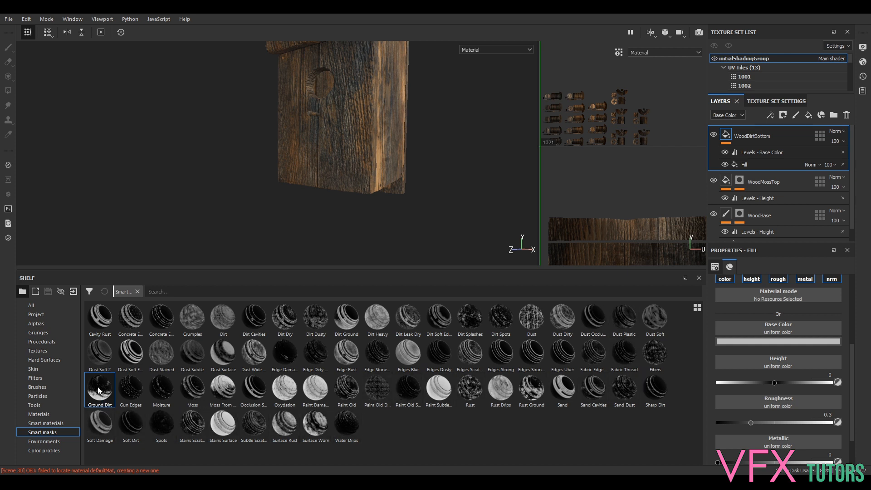
{"action": "left_click_drag", "start_coordinate": [100, 391], "coordinate": [734, 161]}
{"action": "left_click_drag", "start_coordinate": [759, 132], "coordinate": [759, 133]}
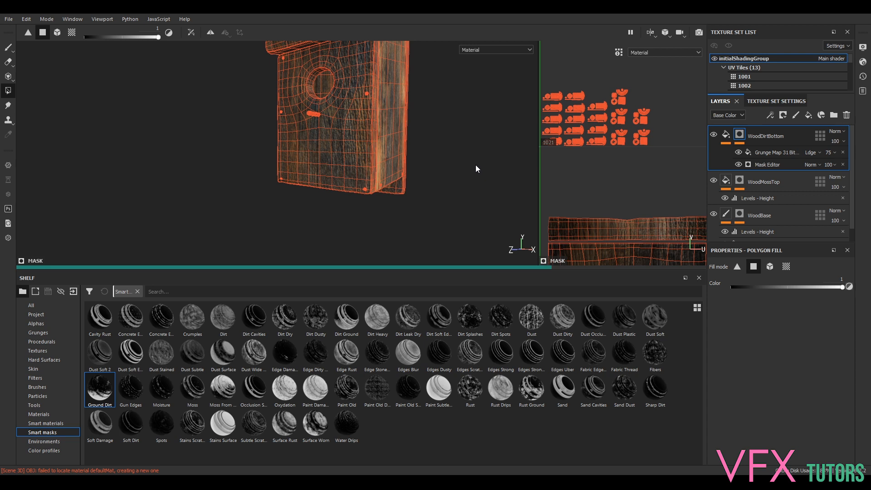
Raise the Ambient Occlusion of the WoodDirtBottom mask's Mask Editor to 0.99
{"action": "left_click_drag", "start_coordinate": [401, 141], "coordinate": [317, 125], "text": "alt"}
{"action": "left_click_drag", "start_coordinate": [373, 181], "coordinate": [467, 191], "text": "alt"}
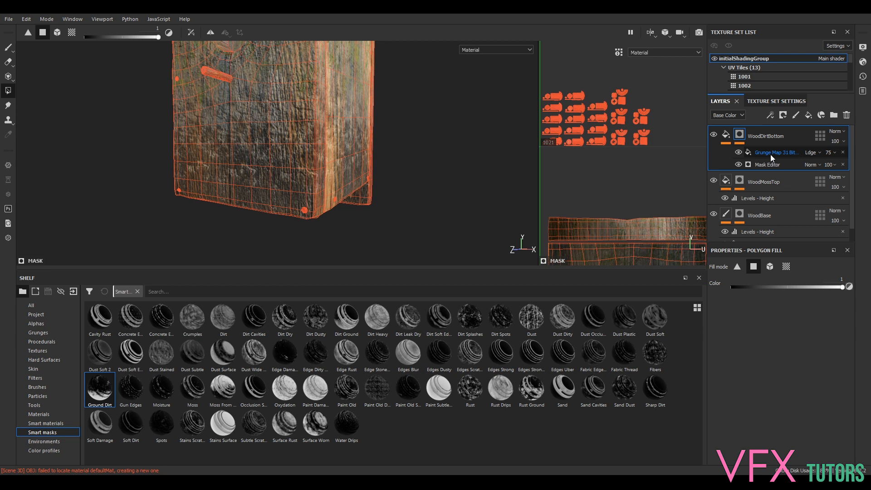
{"action": "left_click", "coordinate": [770, 154]}
{"action": "left_click", "coordinate": [770, 165]}
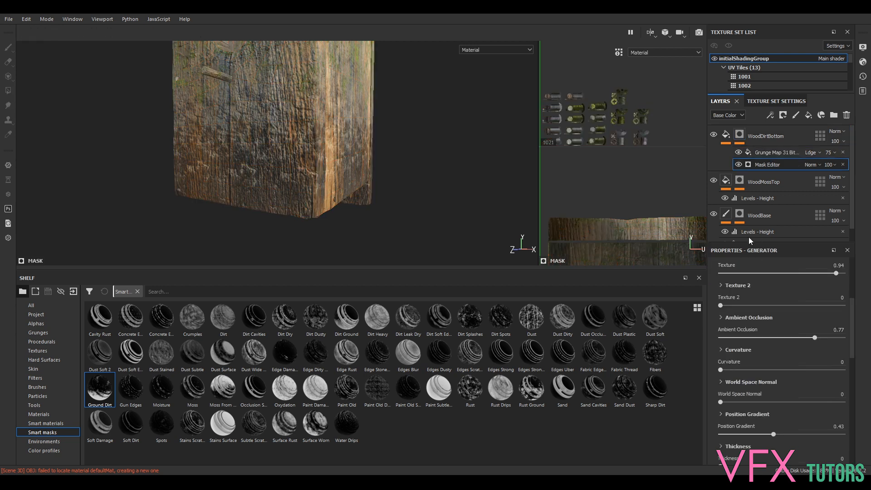
{"action": "left_click_drag", "start_coordinate": [396, 201], "coordinate": [481, 159], "text": "alt"}
{"action": "left_click_drag", "start_coordinate": [815, 338], "coordinate": [842, 338]}
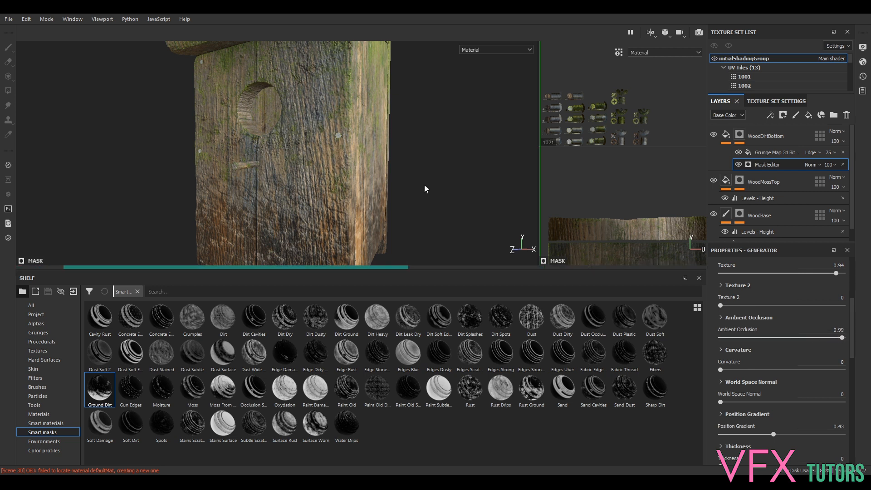
Set the Mask Editor's Position Gradient to 0.21 and check the dirt on the birdhouse's lower part
{"action": "left_click_drag", "start_coordinate": [461, 196], "coordinate": [408, 161], "text": "alt"}
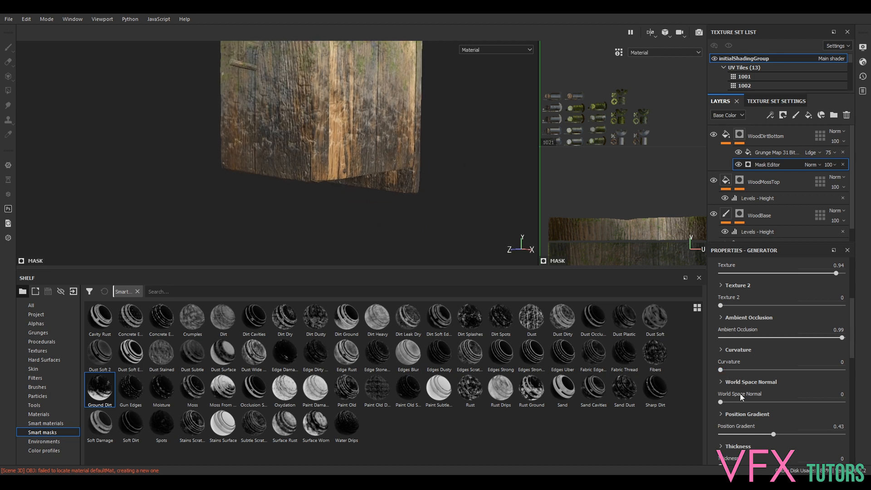
{"action": "left_click_drag", "start_coordinate": [768, 433], "coordinate": [746, 432]}
{"action": "left_click_drag", "start_coordinate": [319, 196], "coordinate": [283, 192], "text": "alt"}
{"action": "scroll", "coordinate": [371, 159], "scroll_direction": "up", "scroll_amount": 4}
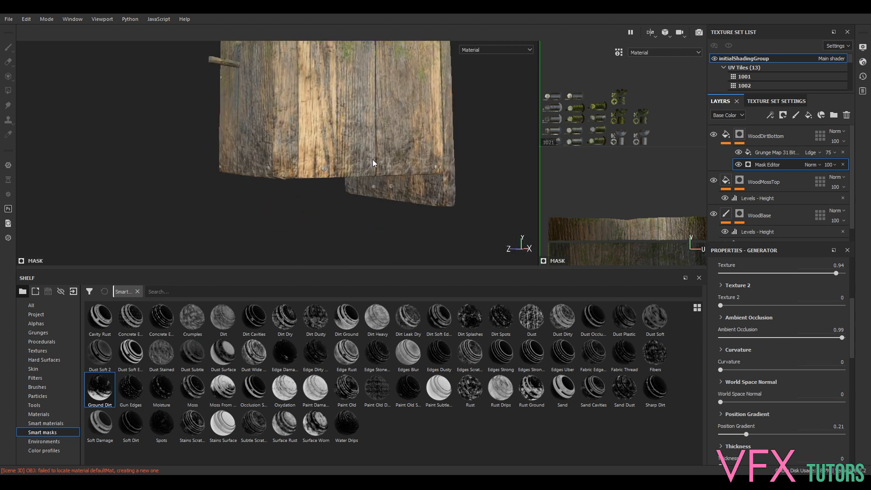
{"action": "scroll", "coordinate": [388, 161], "scroll_direction": "down", "scroll_amount": 5}
{"action": "left_click_drag", "start_coordinate": [415, 127], "coordinate": [402, 191], "text": "alt"}
{"action": "middle_click_drag", "start_coordinate": [402, 191], "coordinate": [440, 151], "text": "alt"}
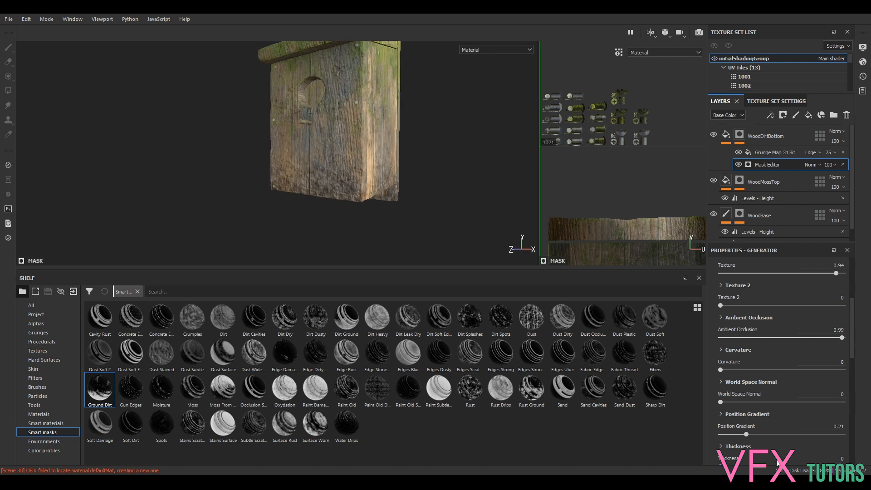
Try the Mask Editor's Position Gradient at 0.25 and at 0.46
{"action": "scroll", "coordinate": [738, 398], "scroll_direction": "down", "scroll_amount": 3}
{"action": "left_click_drag", "start_coordinate": [748, 352], "coordinate": [751, 352]}
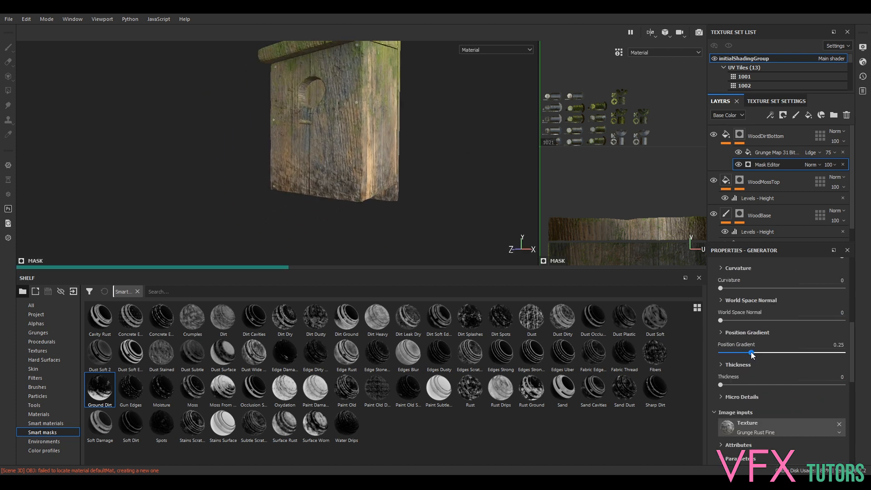
{"action": "left_click_drag", "start_coordinate": [455, 150], "coordinate": [446, 180], "text": "alt"}
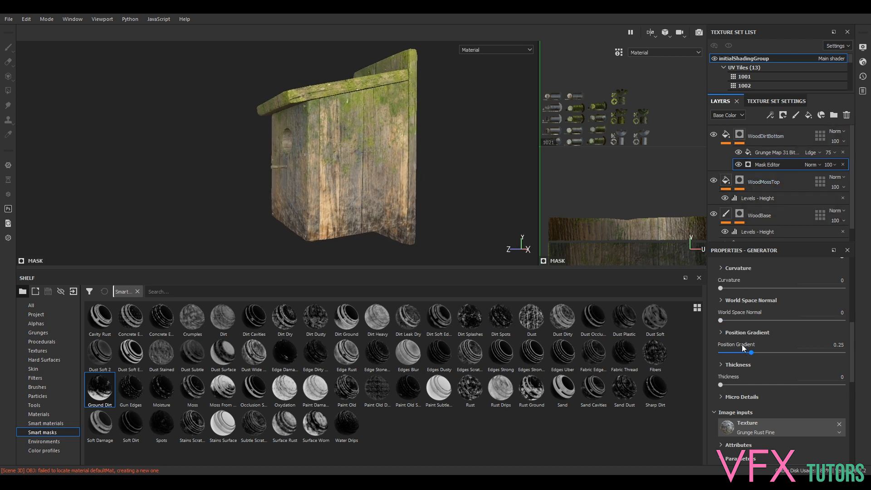
{"action": "left_click_drag", "start_coordinate": [778, 354], "coordinate": [775, 352]}
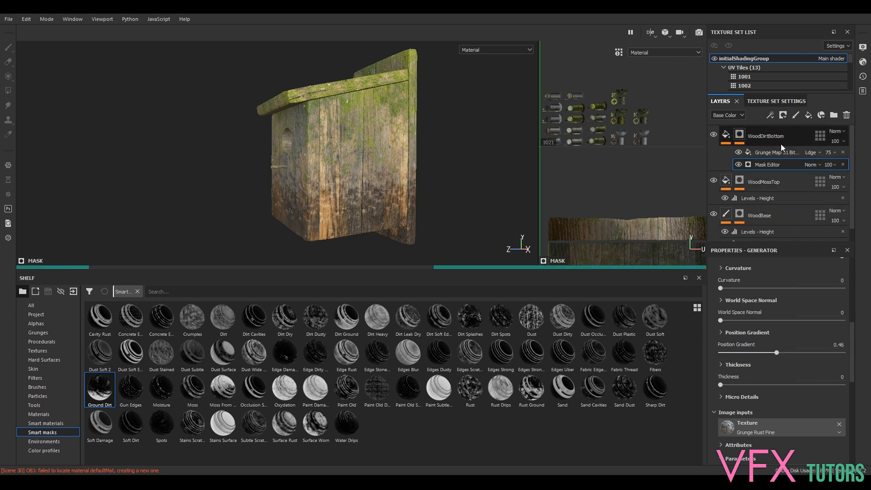
Set the Mask Editor's World Space Normal to 0.24 and its Position Gradient to 0.14
{"action": "left_click_drag", "start_coordinate": [731, 320], "coordinate": [764, 321]}
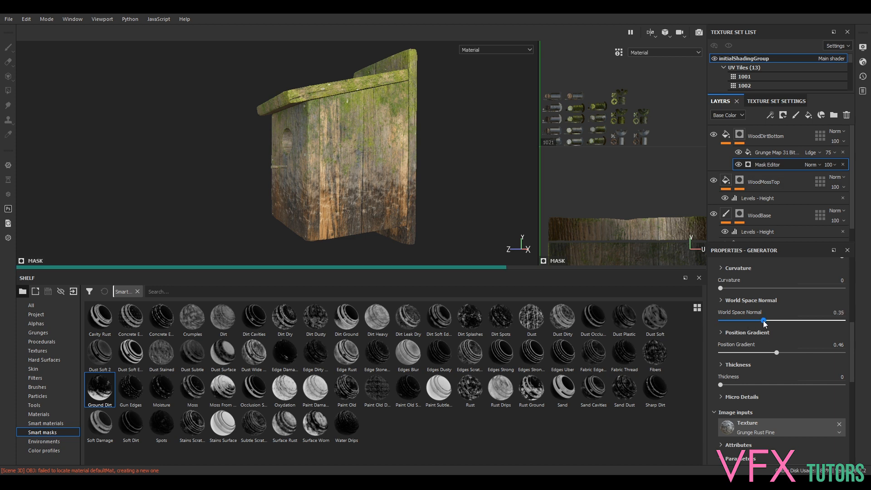
{"action": "left_click_drag", "start_coordinate": [761, 322], "coordinate": [750, 321]}
{"action": "left_click_drag", "start_coordinate": [776, 353], "coordinate": [737, 350]}
Examine the birdhouse's lower planks up close and inspect the Grunge Map 31 fill in the WoodDirtBottom mask
{"action": "right_click_drag", "start_coordinate": [302, 180], "coordinate": [363, 185], "text": "alt"}
{"action": "left_click_drag", "start_coordinate": [363, 185], "coordinate": [477, 174], "text": "alt"}
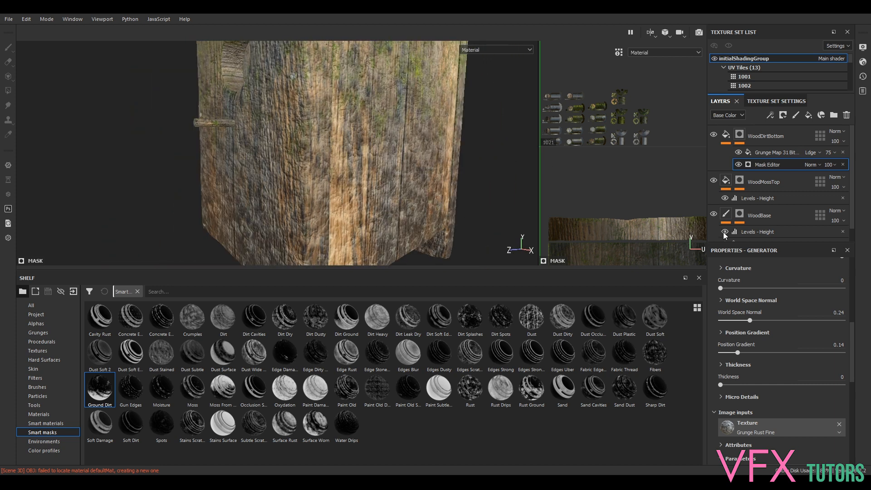
{"action": "left_click", "coordinate": [778, 153]}
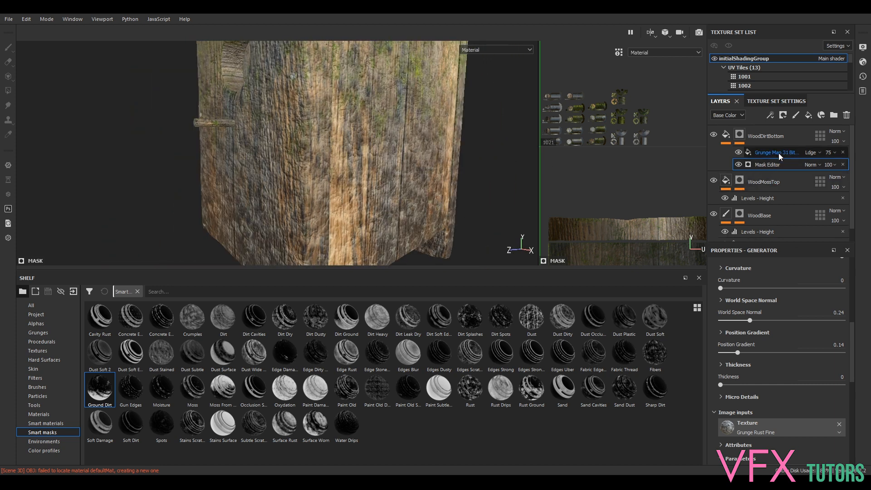
{"action": "left_click", "coordinate": [738, 152]}
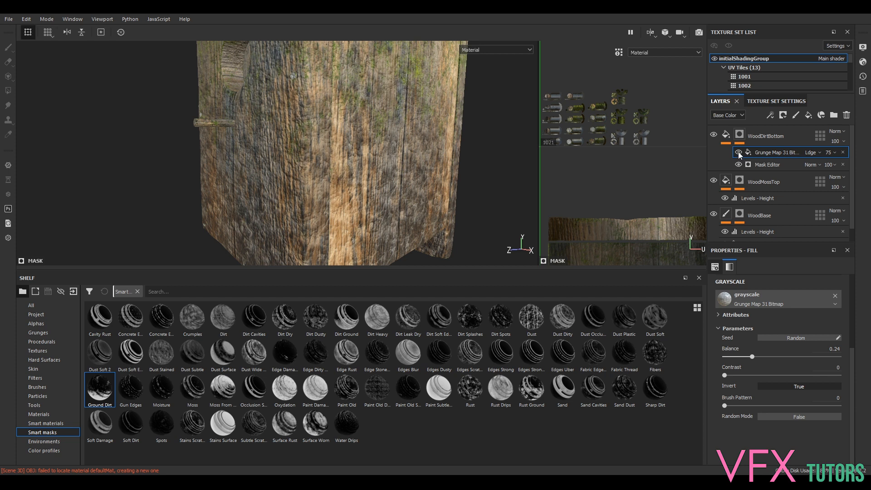
Try the WoodDirtBottom Mask Editor's Texture amount at 0.72, 0.3 and 0.36
{"action": "left_click", "coordinate": [771, 164]}
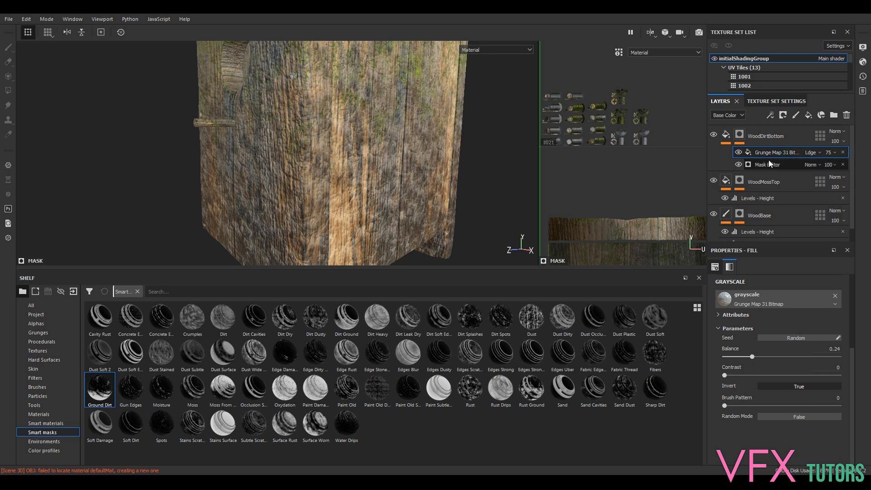
{"action": "scroll", "coordinate": [776, 367], "scroll_direction": "down", "scroll_amount": 5}
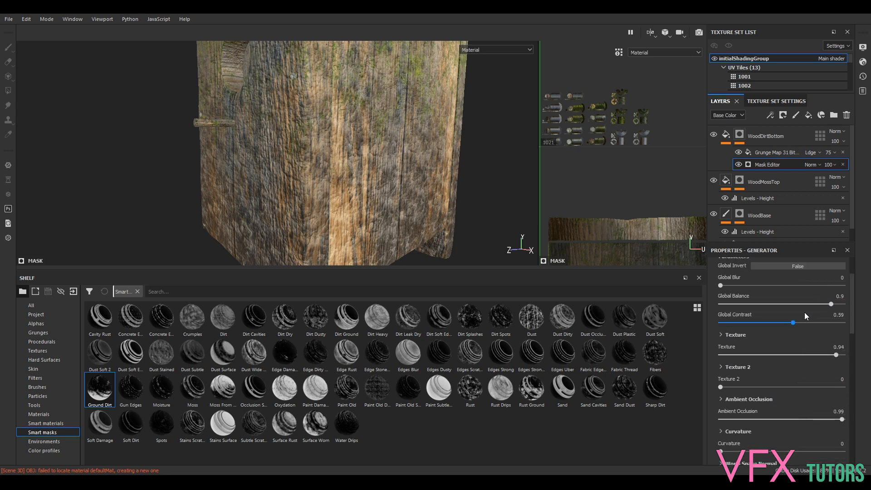
{"action": "left_click_drag", "start_coordinate": [834, 355], "coordinate": [808, 355]}
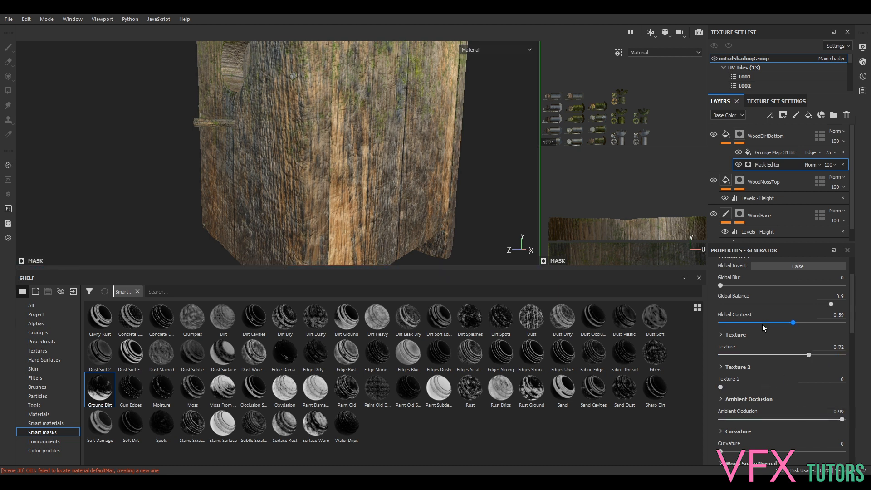
{"action": "left_click", "coordinate": [764, 356]}
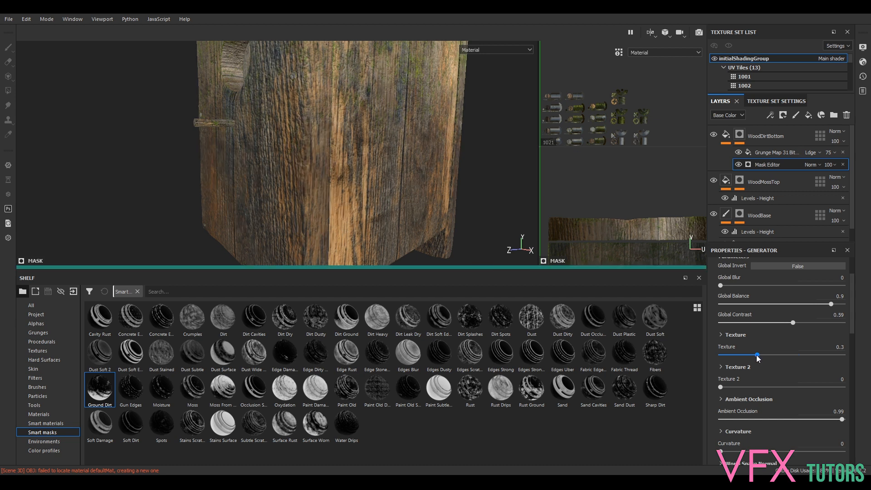
{"action": "left_click_drag", "start_coordinate": [764, 355], "coordinate": [765, 354]}
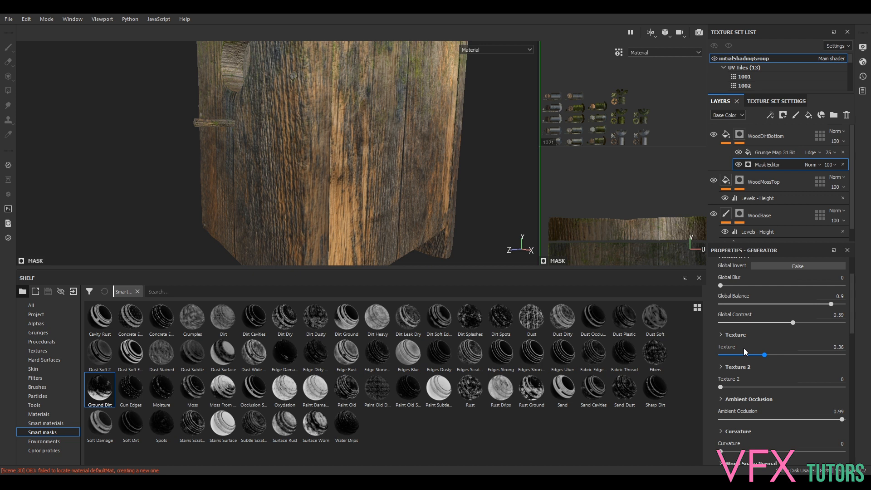
Open the resource choices for the Mask Editor's Texture image input and search for "grung"
{"action": "scroll", "coordinate": [772, 359], "scroll_direction": "down", "scroll_amount": 5}
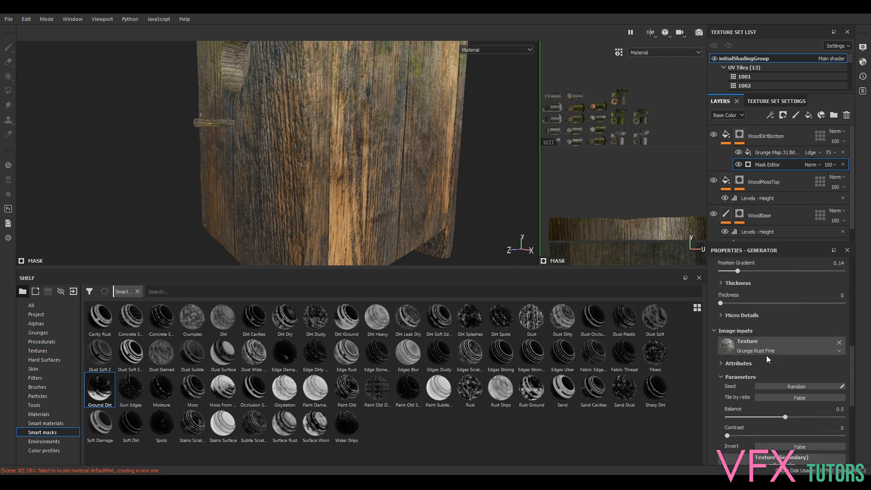
{"action": "scroll", "coordinate": [766, 342], "scroll_direction": "up", "scroll_amount": 5}
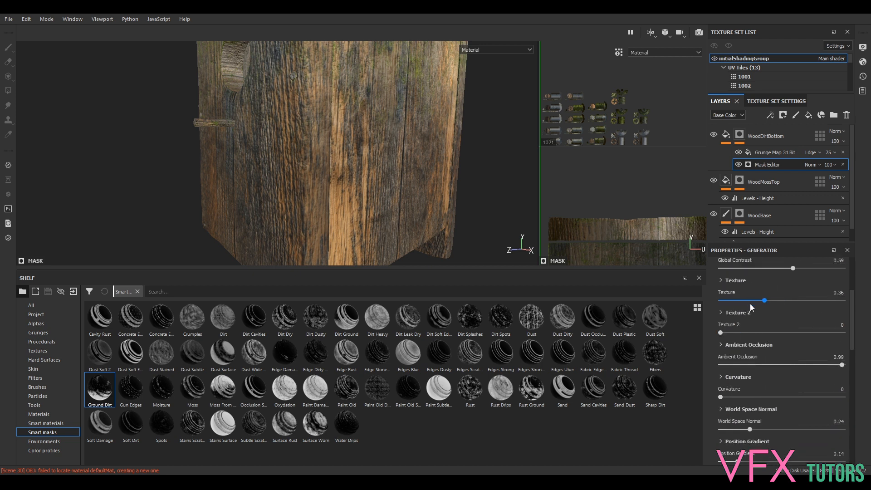
{"action": "scroll", "coordinate": [750, 307], "scroll_direction": "down", "scroll_amount": 5}
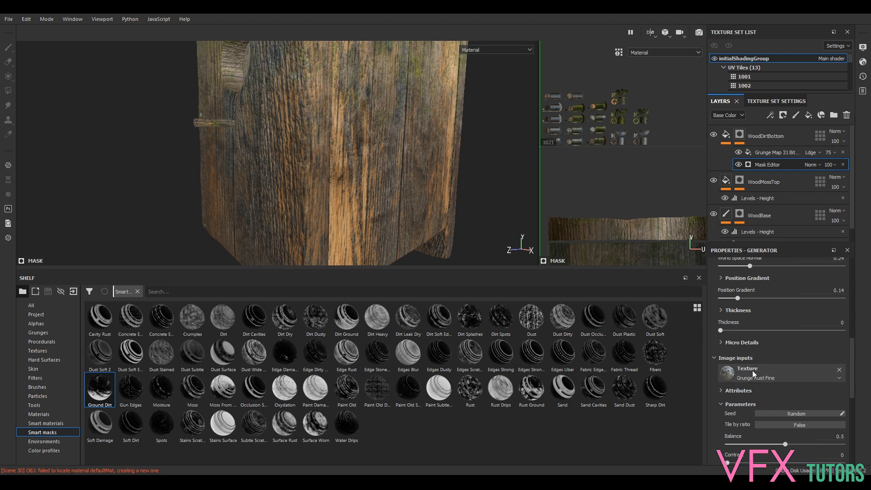
{"action": "left_click", "coordinate": [753, 372]}
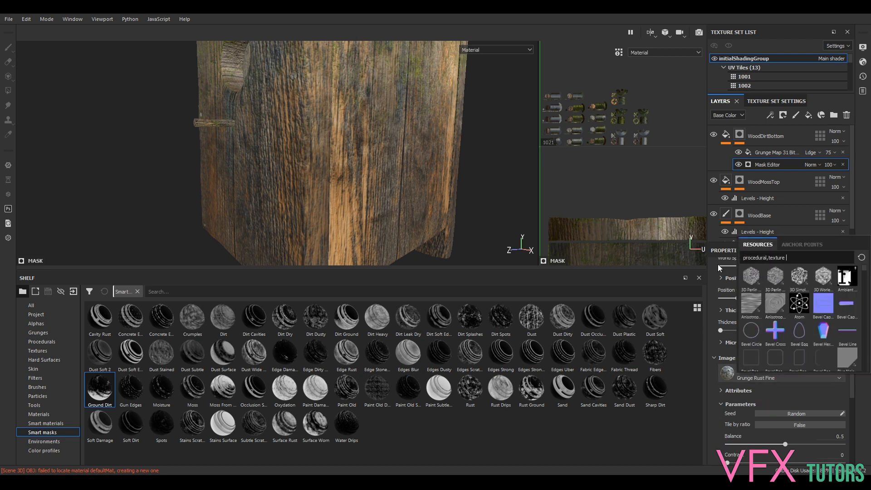
{"action": "key", "text": "BackSpace"}
{"action": "key", "text": "BackSpace"}
{"action": "type", "text": "g"}
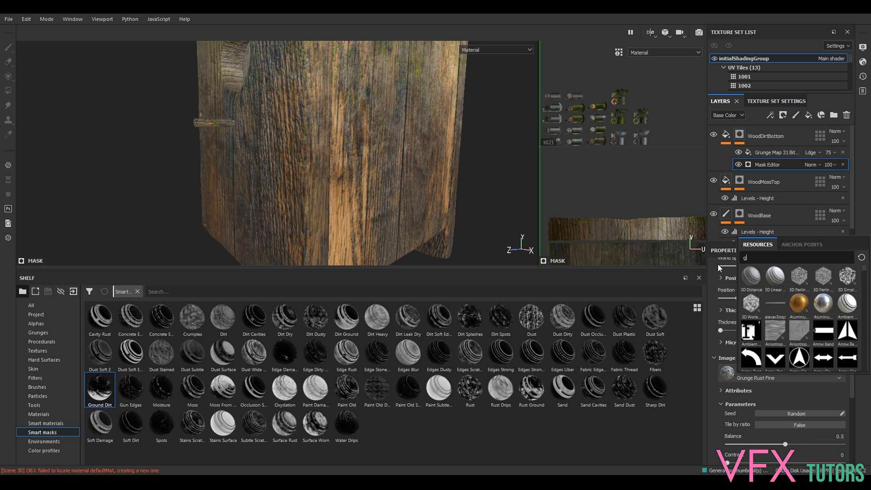
{"action": "type", "text": "rung"}
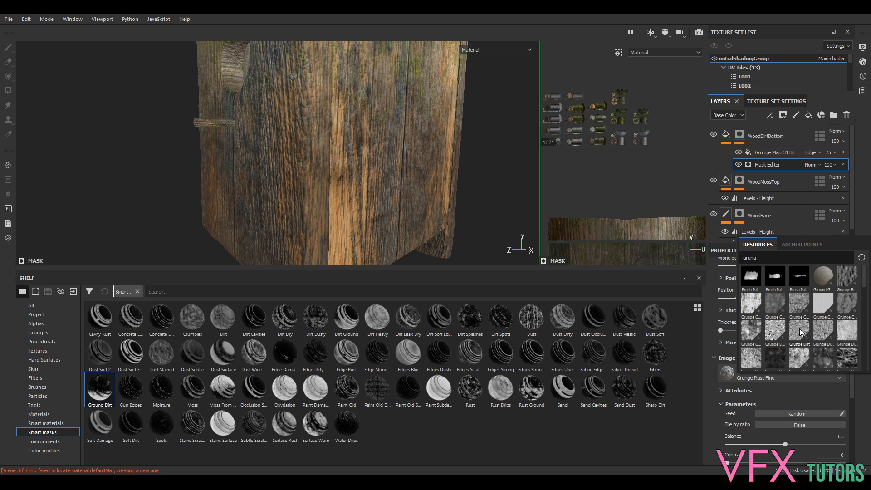
Compare the grunge texture previews and pick Grunge Rust Fine as the Mask Editor's Texture image input
{"action": "mouse_move", "coordinate": [799, 331]}
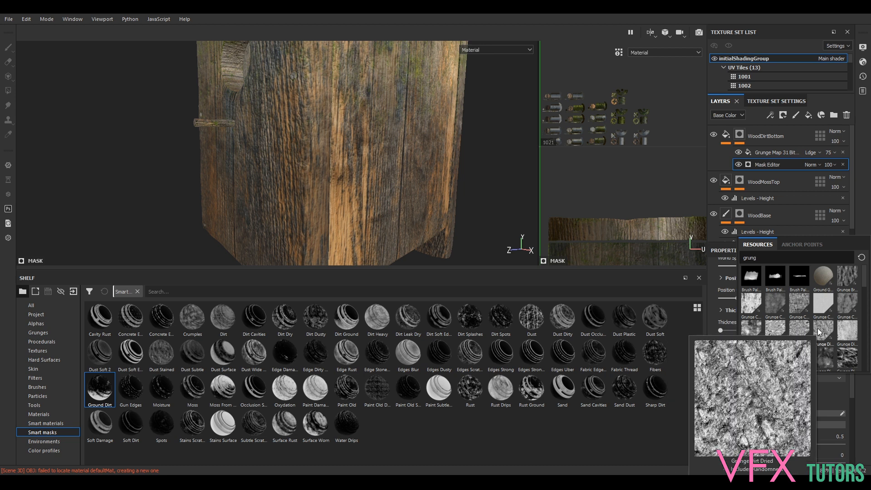
{"action": "mouse_move", "coordinate": [802, 307]}
{"action": "scroll", "coordinate": [806, 326], "scroll_direction": "down", "scroll_amount": 3}
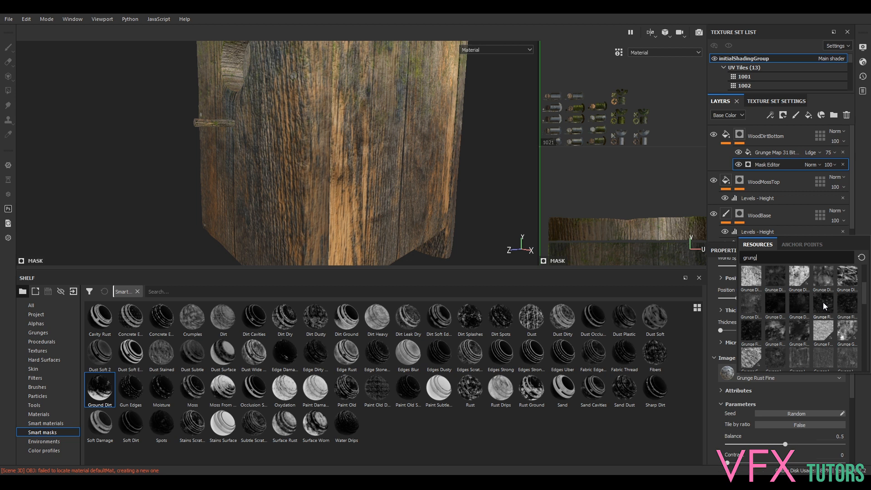
{"action": "scroll", "coordinate": [756, 308], "scroll_direction": "up", "scroll_amount": 3}
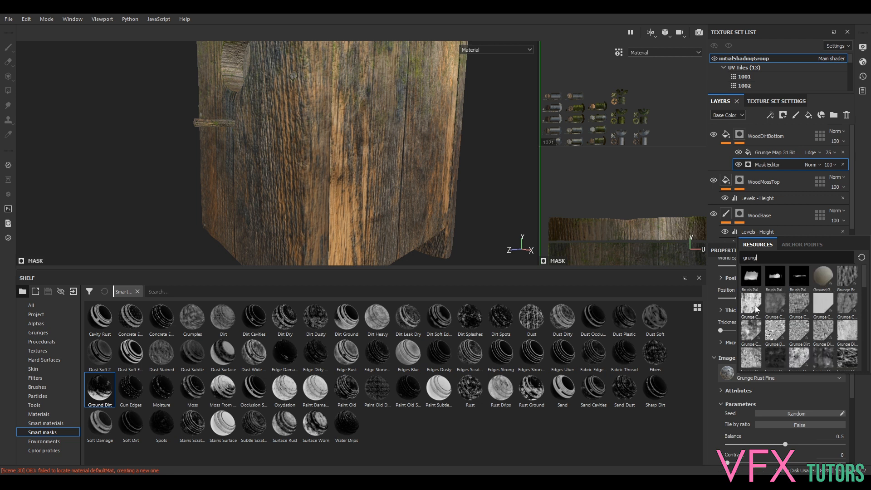
{"action": "mouse_move", "coordinate": [754, 331]}
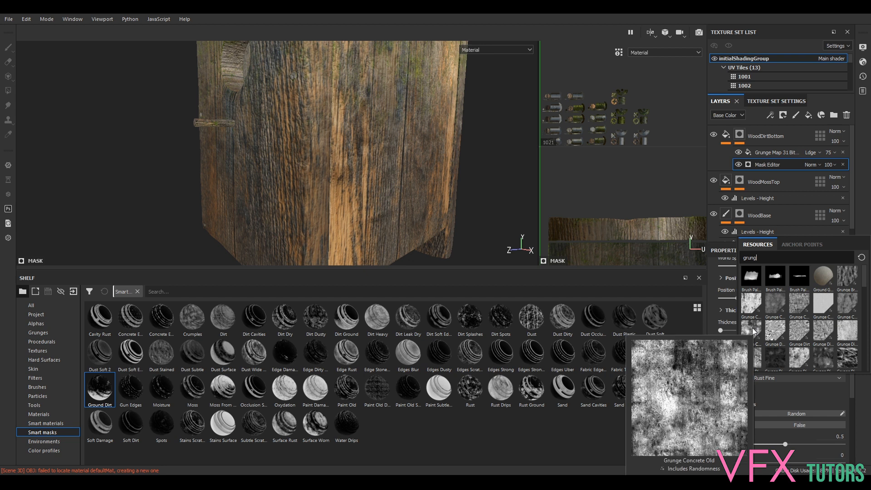
{"action": "mouse_move", "coordinate": [759, 361]}
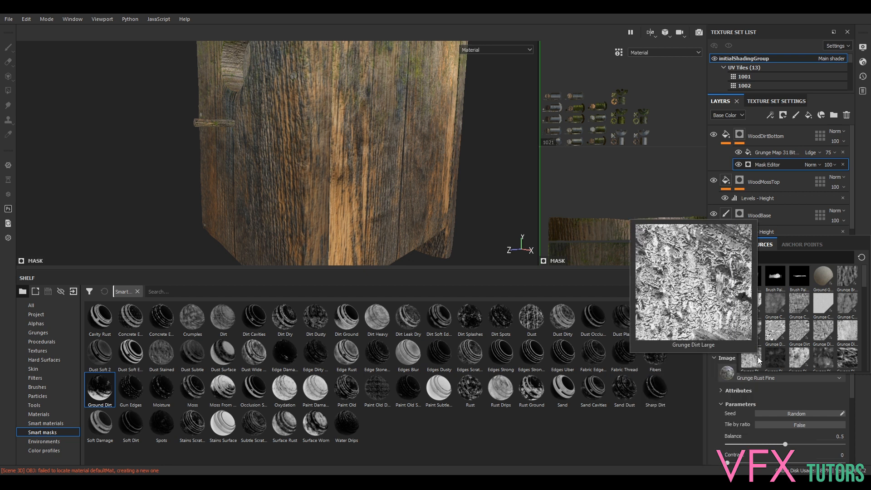
{"action": "type", "text": "grung"}
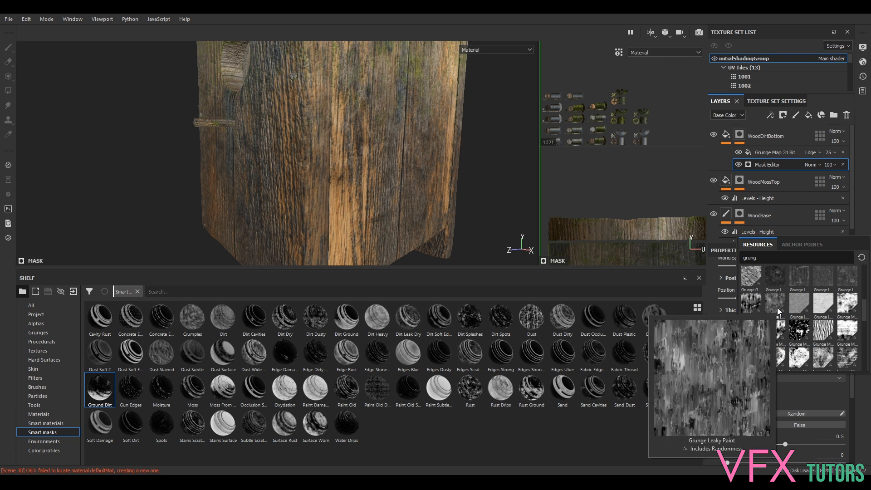
{"action": "mouse_move", "coordinate": [775, 276]}
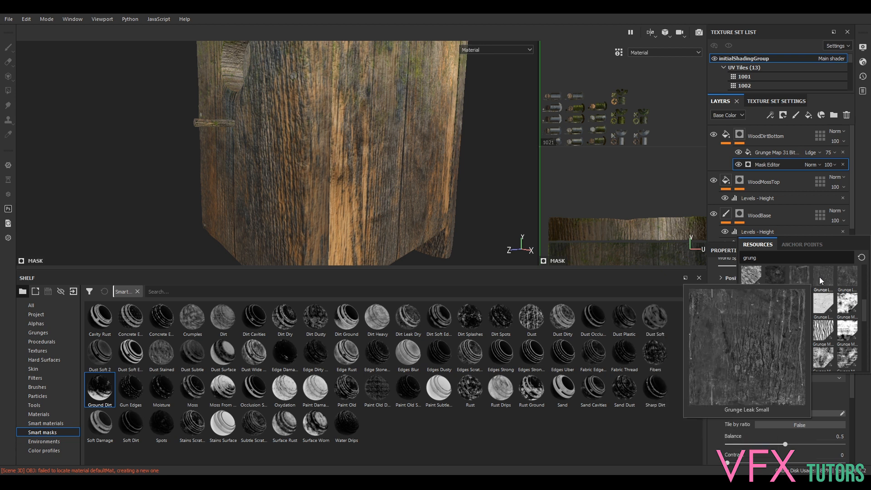
{"action": "mouse_move", "coordinate": [845, 282]}
{"action": "mouse_move", "coordinate": [840, 312]}
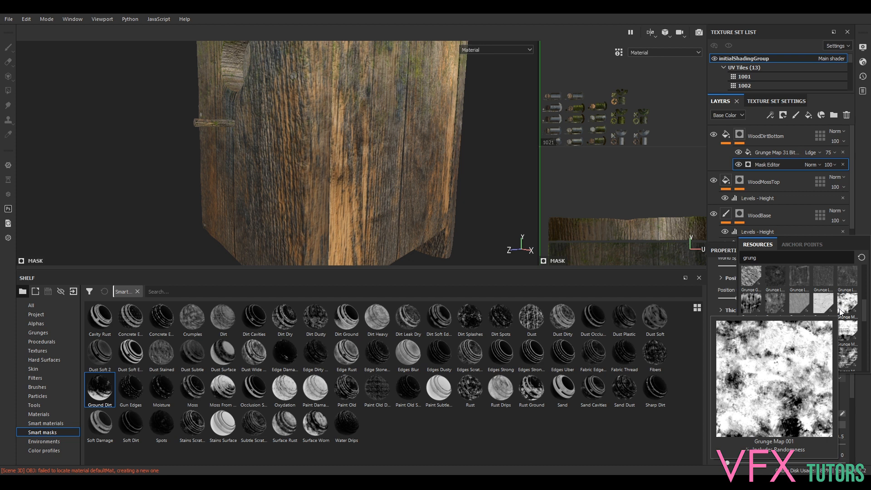
{"action": "mouse_move", "coordinate": [847, 358]}
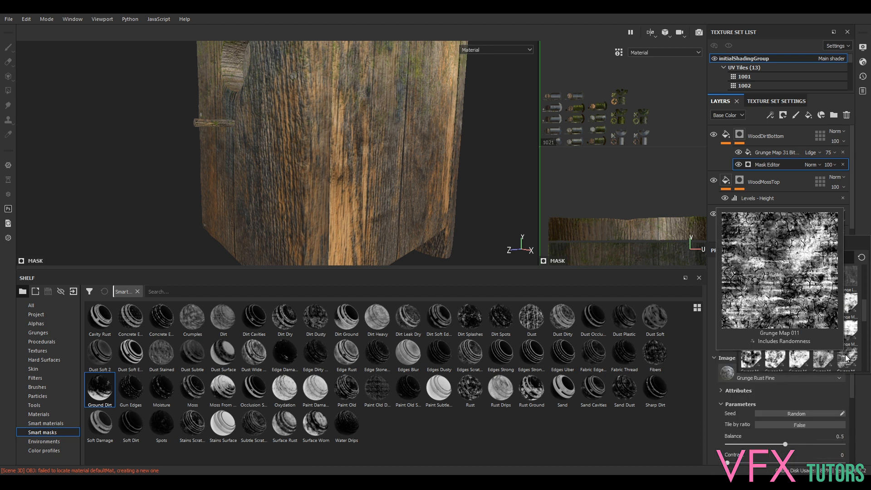
{"action": "scroll", "coordinate": [847, 359], "scroll_direction": "down", "scroll_amount": 1}
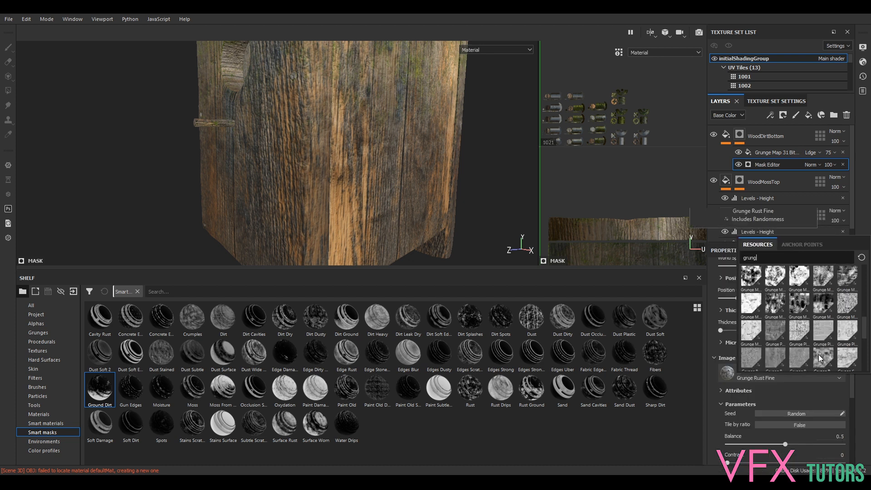
{"action": "left_click", "coordinate": [820, 355]}
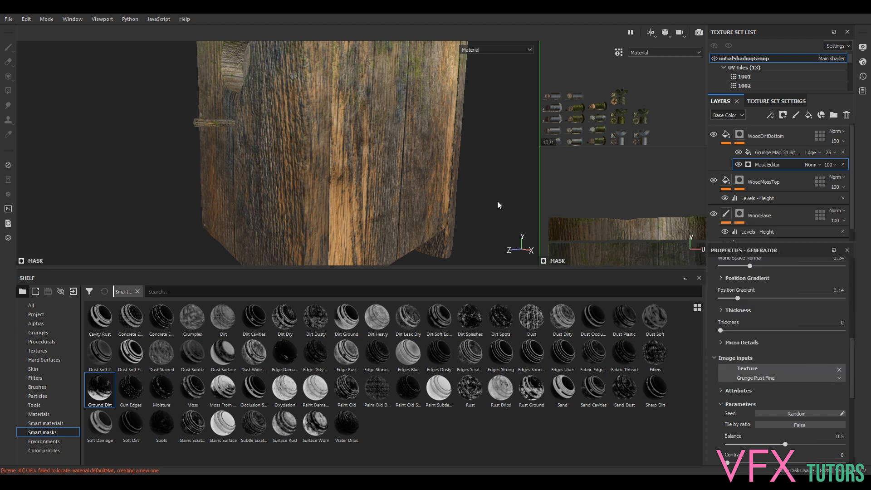
Set the Mask Editor's Texture amount to 0.51 and check the wood surface up close
{"action": "scroll", "coordinate": [762, 290], "scroll_direction": "up", "scroll_amount": 6}
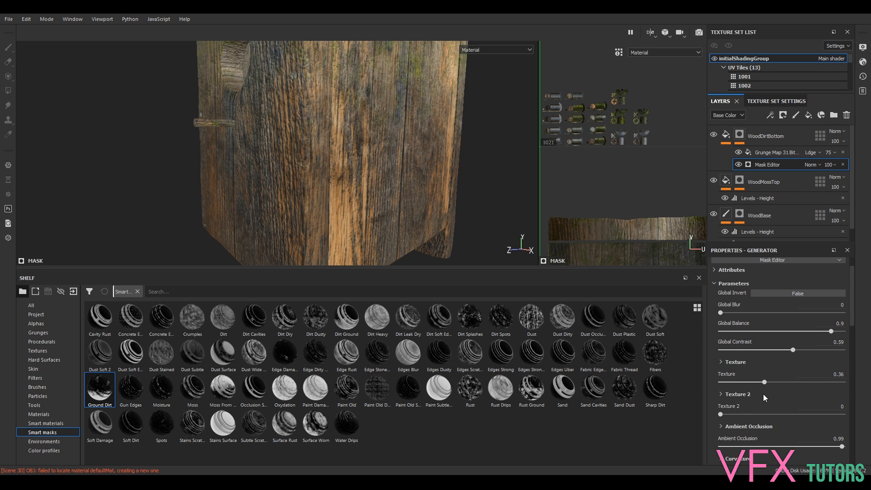
{"action": "left_click_drag", "start_coordinate": [783, 382], "coordinate": [783, 381]}
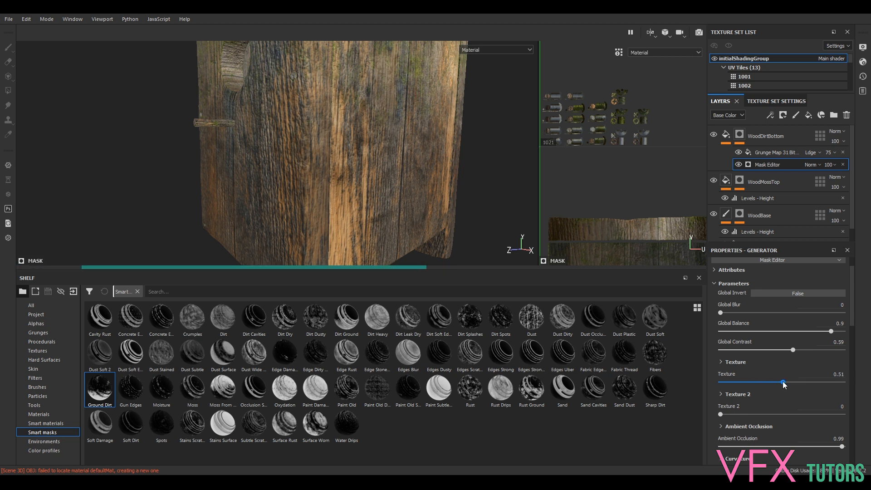
{"action": "scroll", "coordinate": [414, 178], "scroll_direction": "up", "scroll_amount": 3}
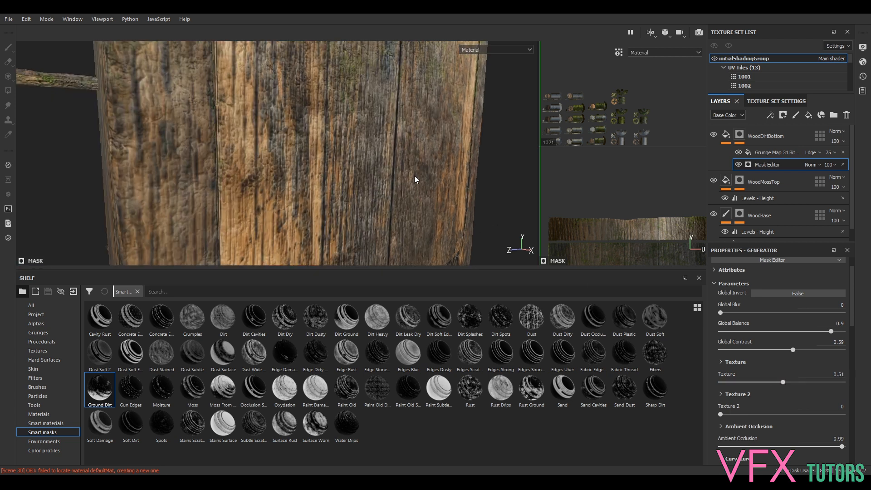
{"action": "scroll", "coordinate": [414, 158], "scroll_direction": "down", "scroll_amount": 7}
{"action": "left_click_drag", "start_coordinate": [414, 157], "coordinate": [440, 181], "text": "alt"}
{"action": "scroll", "coordinate": [376, 189], "scroll_direction": "up", "scroll_amount": 5}
{"action": "left_click_drag", "start_coordinate": [376, 189], "coordinate": [369, 169], "text": "alt"}
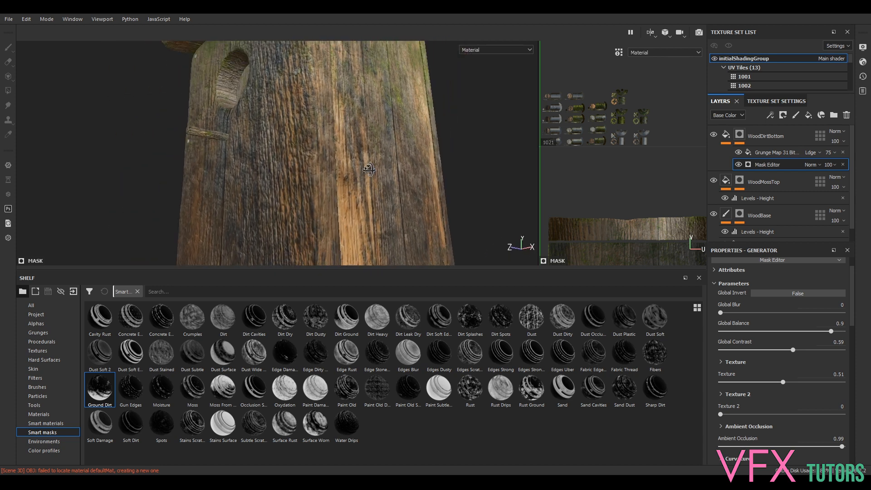
Remove the wood_planks_dirt_rough_4k texture from the WoodDirtBottom Fill's Height channel and check the birdhouse's sides and roof
{"action": "left_click", "coordinate": [724, 137]}
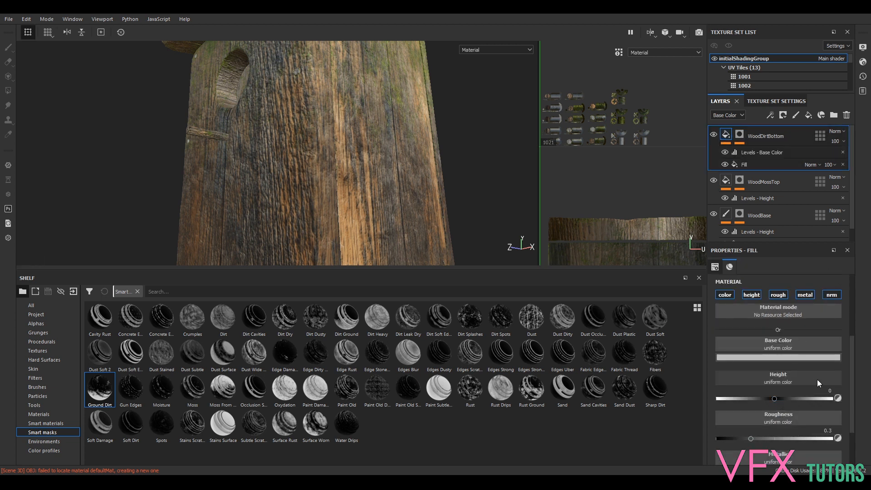
{"action": "left_click", "coordinate": [743, 165]}
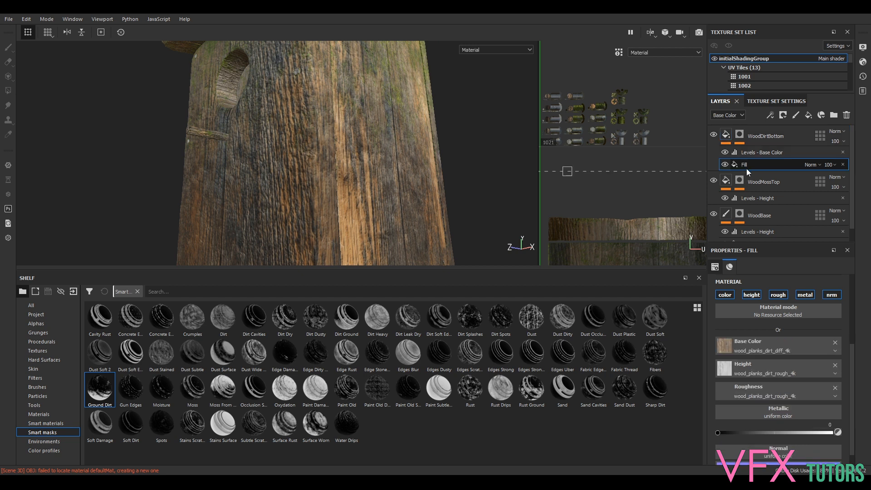
{"action": "left_click", "coordinate": [834, 365]}
{"action": "scroll", "coordinate": [430, 157], "scroll_direction": "up", "scroll_amount": 3}
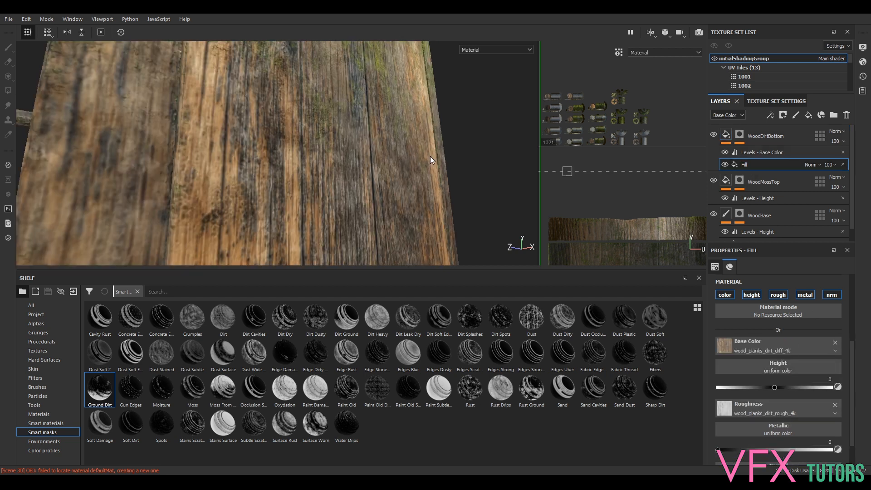
{"action": "scroll", "coordinate": [436, 177], "scroll_direction": "down", "scroll_amount": 5}
{"action": "left_click_drag", "start_coordinate": [460, 152], "coordinate": [334, 160], "text": "alt"}
{"action": "scroll", "coordinate": [366, 148], "scroll_direction": "down", "scroll_amount": 2}
{"action": "scroll", "coordinate": [333, 161], "scroll_direction": "down", "scroll_amount": 2}
{"action": "scroll", "coordinate": [334, 160], "scroll_direction": "up", "scroll_amount": 4}
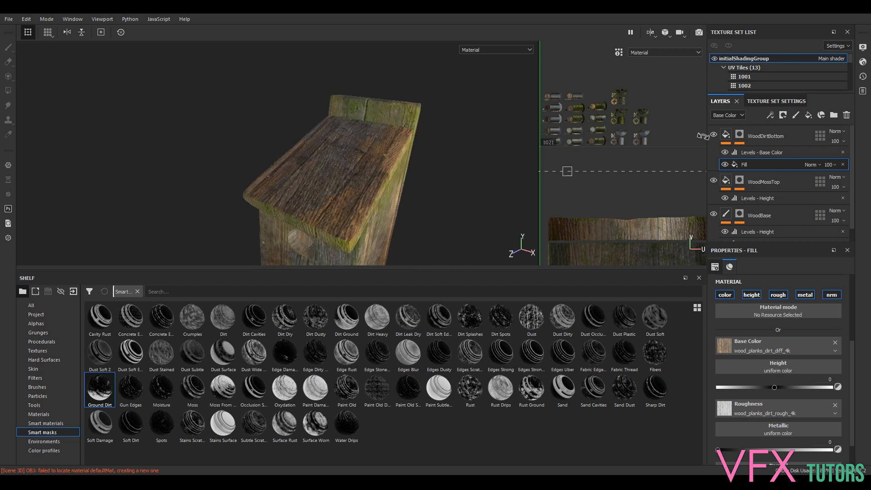
Set Ambient Occlusion to 0.62 in the Mask Editor of WoodDirtBottom's mask and check the birdhouse's roof and front
{"action": "left_click", "coordinate": [740, 136]}
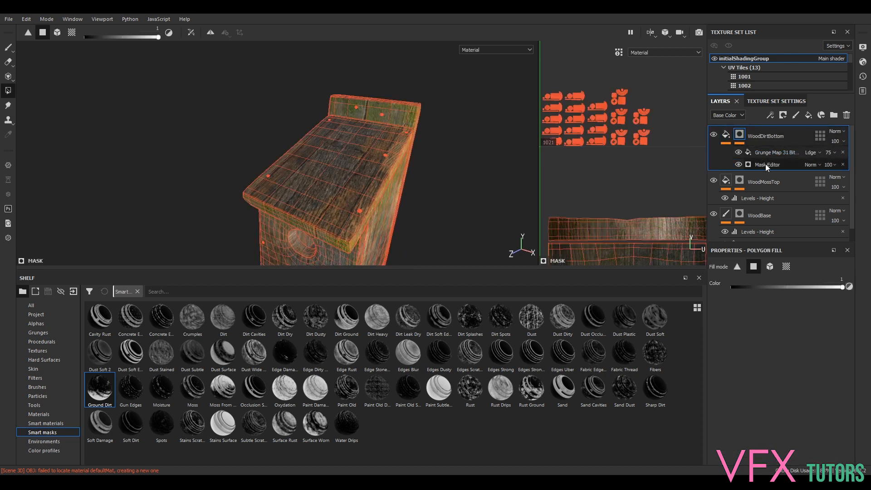
{"action": "left_click", "coordinate": [766, 165]}
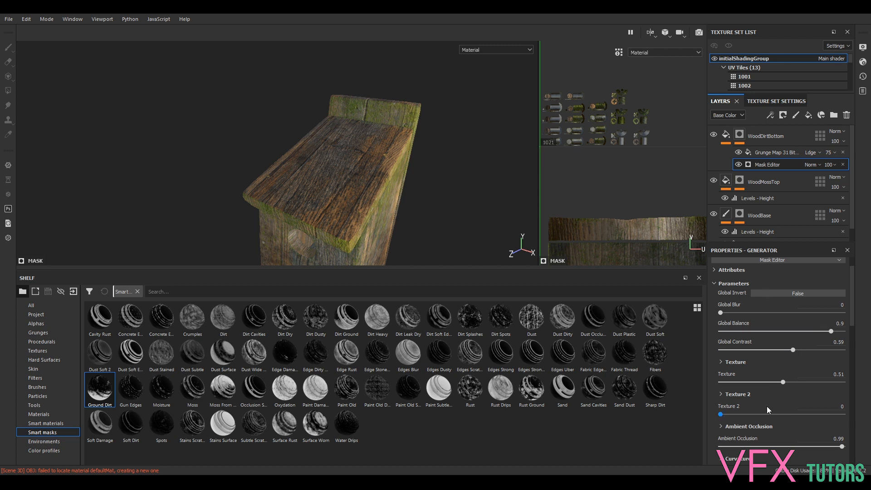
{"action": "scroll", "coordinate": [766, 406], "scroll_direction": "down", "scroll_amount": 2}
{"action": "left_click", "coordinate": [782, 392]}
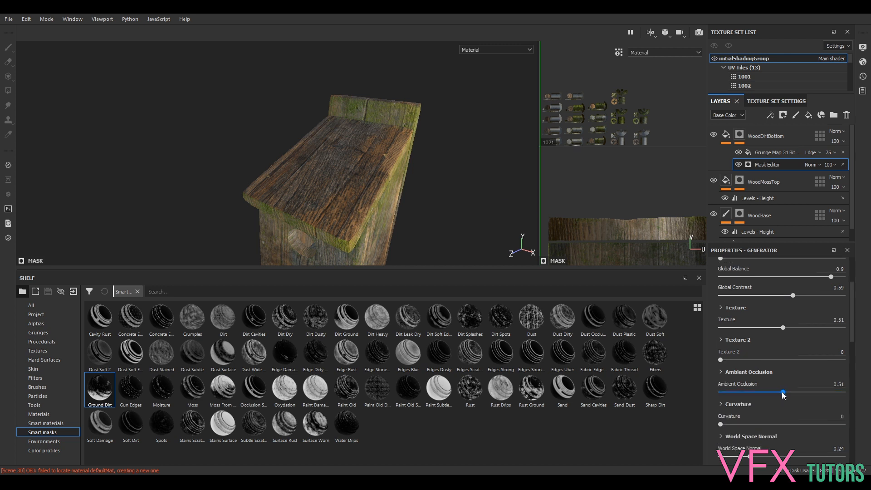
{"action": "left_click_drag", "start_coordinate": [427, 219], "coordinate": [428, 184], "text": "alt"}
{"action": "left_click", "coordinate": [796, 391]}
{"action": "left_click_drag", "start_coordinate": [498, 207], "coordinate": [503, 186], "text": "alt"}
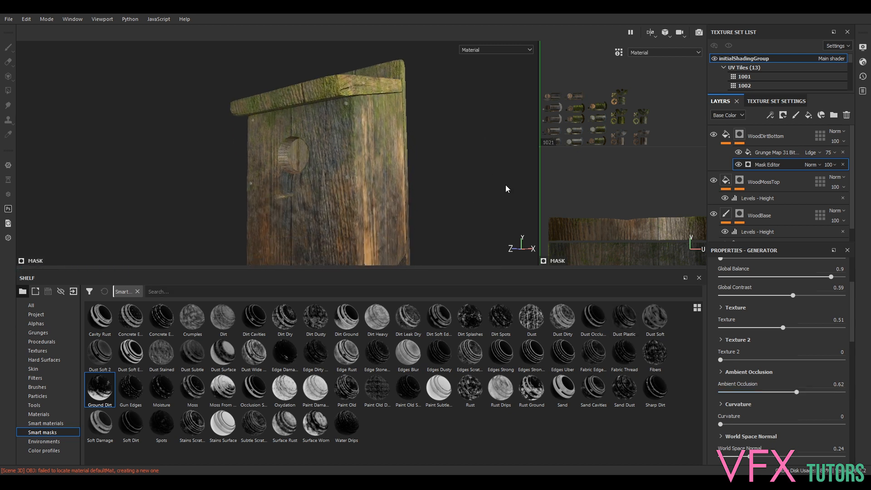
Set the Mask Editor's World Space Normal to 0.13 and Position Gradient to 0.18, checking the birdhouse's roof and side
{"action": "scroll", "coordinate": [773, 423], "scroll_direction": "down", "scroll_amount": 3}
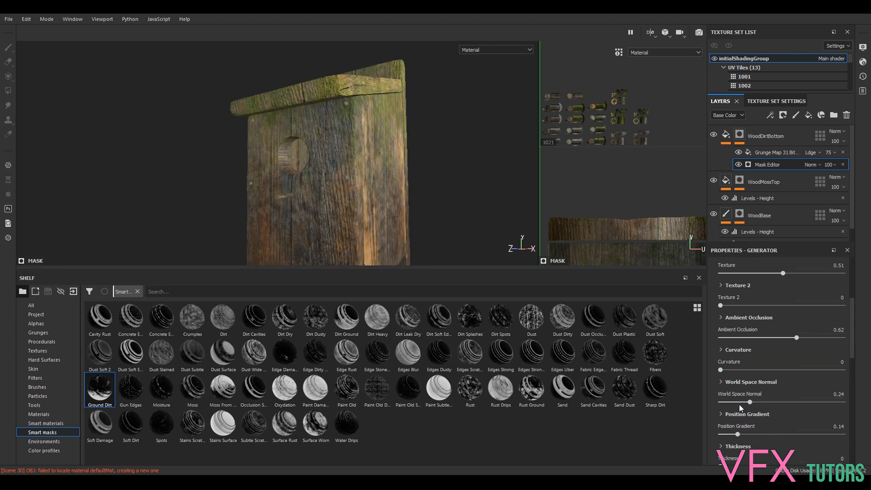
{"action": "left_click_drag", "start_coordinate": [443, 141], "coordinate": [411, 172], "text": "alt"}
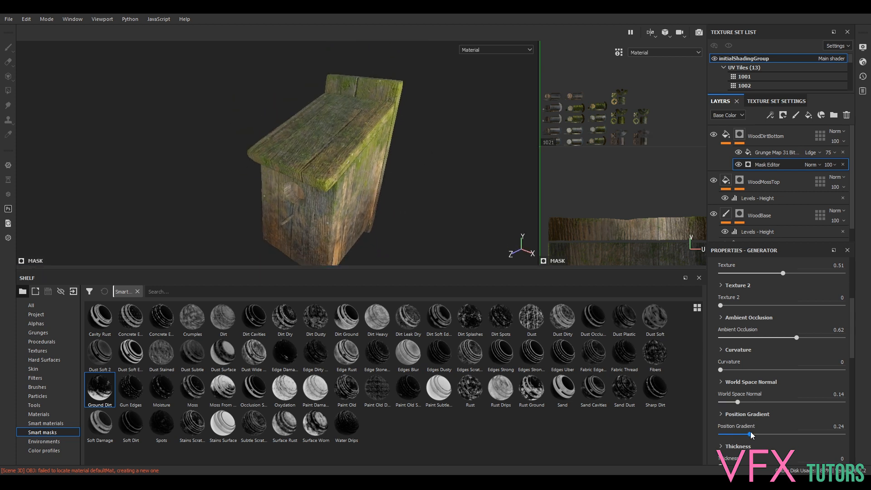
{"action": "left_click_drag", "start_coordinate": [751, 433], "coordinate": [743, 434]}
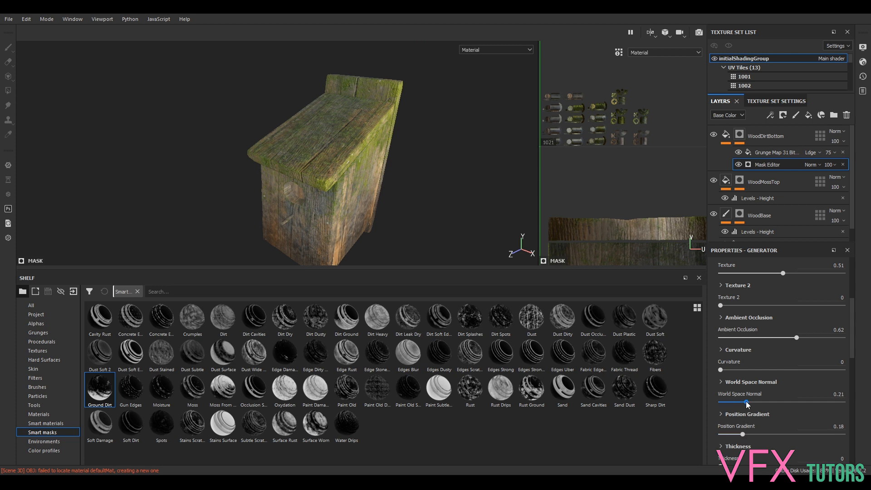
{"action": "mouse_move", "coordinate": [747, 404]}
{"action": "left_mouse_down"}
{"action": "mouse_move", "coordinate": [731, 401]}
{"action": "mouse_move", "coordinate": [740, 404]}
{"action": "left_mouse_up"}
{"action": "left_click_drag", "start_coordinate": [433, 189], "coordinate": [397, 197], "text": "alt"}
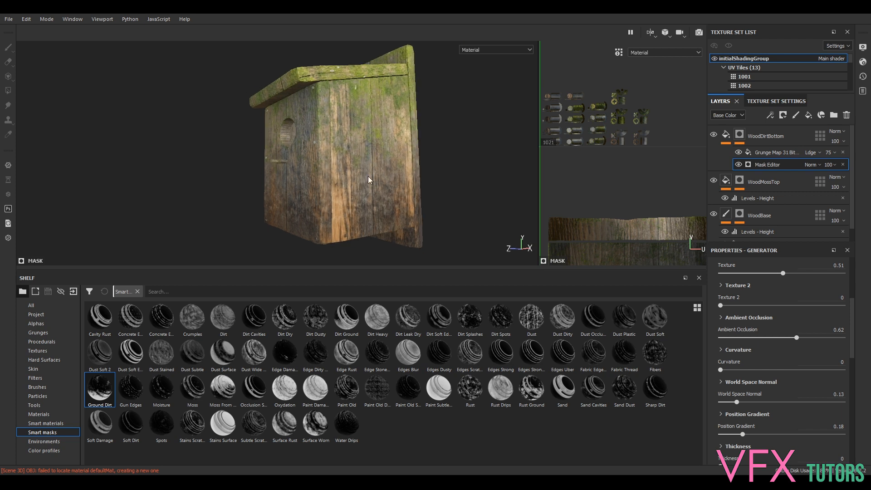
{"action": "left_click_drag", "start_coordinate": [348, 148], "coordinate": [398, 166], "text": "alt"}
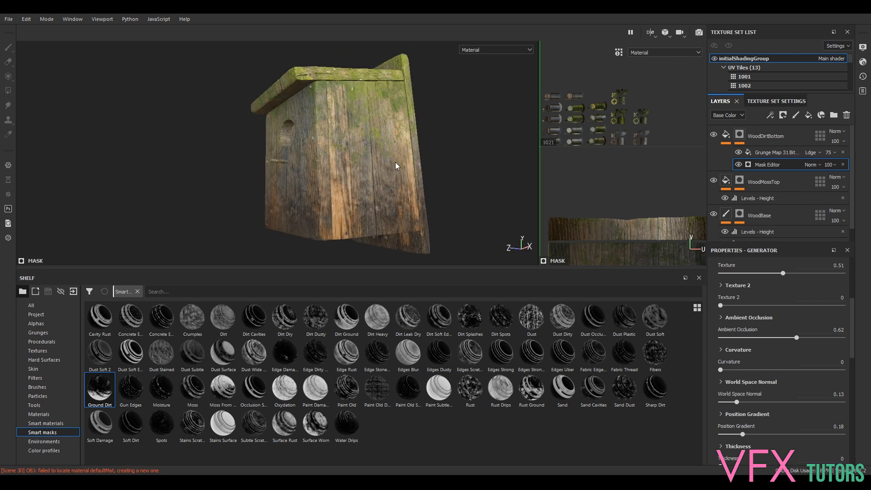
Select the WoodDirtBottom layer's content and examine the wood along the birdhouse's side and bottom edge
{"action": "left_click", "coordinate": [725, 134]}
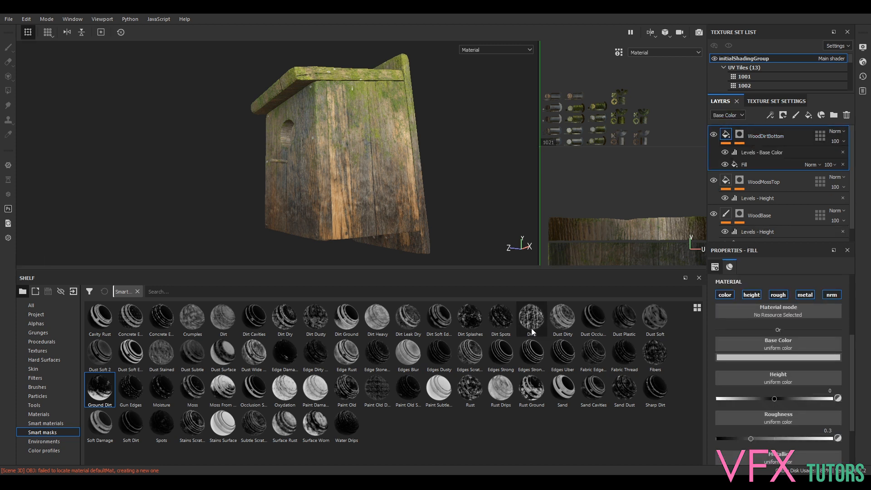
{"action": "middle_click_drag", "start_coordinate": [436, 170], "coordinate": [409, 111], "text": "alt"}
{"action": "left_click_drag", "start_coordinate": [349, 119], "coordinate": [389, 176], "text": "alt"}
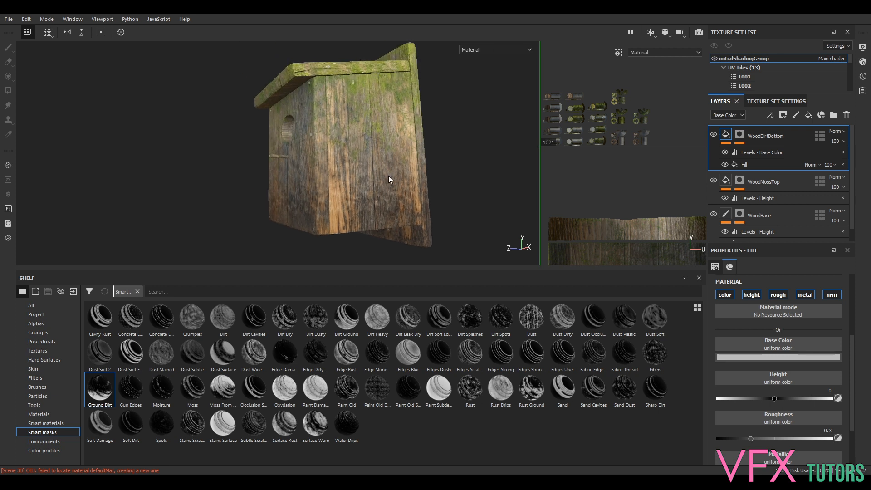
{"action": "scroll", "coordinate": [382, 187], "scroll_direction": "up", "scroll_amount": 2}
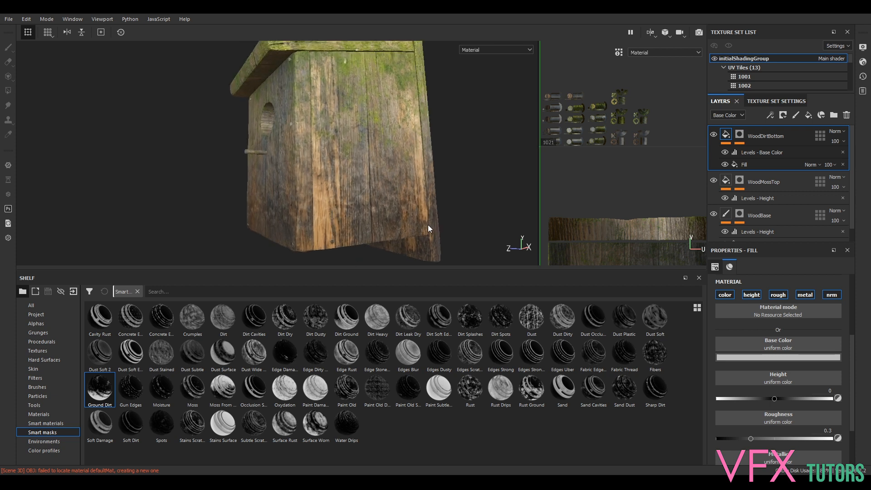
{"action": "middle_click_drag", "start_coordinate": [415, 213], "coordinate": [432, 179], "text": "alt"}
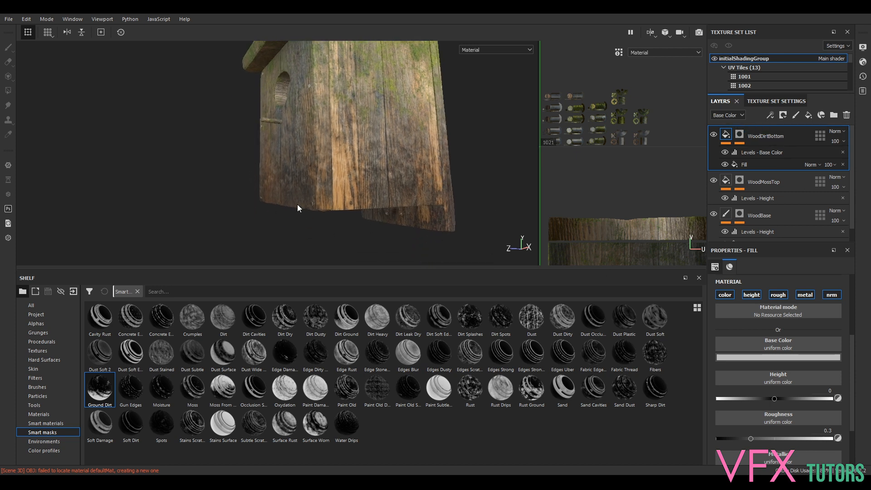
{"action": "right_click", "coordinate": [764, 137]}
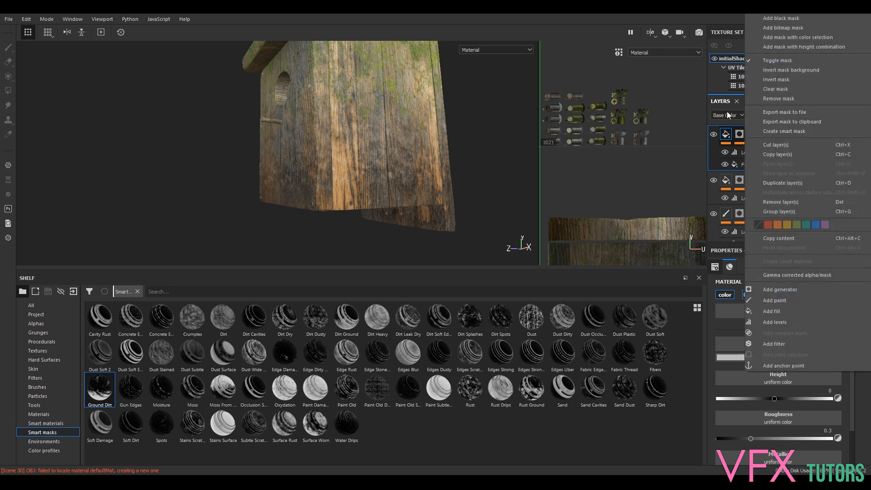
{"action": "left_click", "coordinate": [719, 100]}
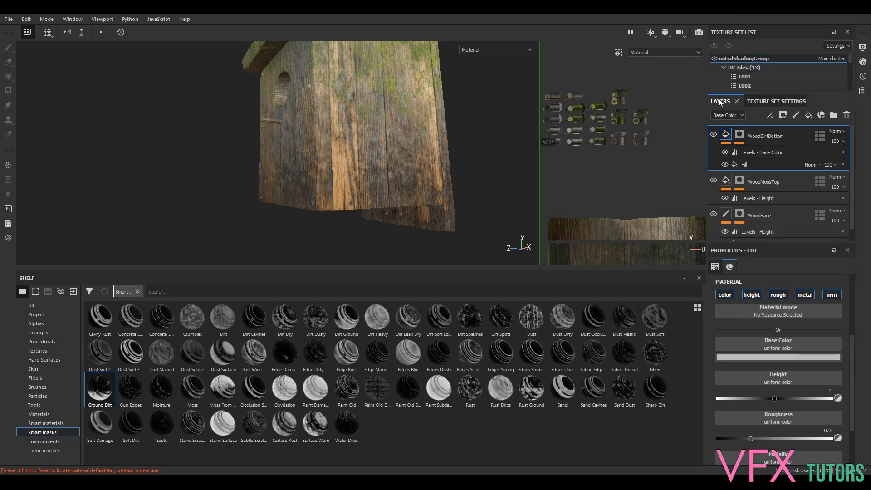
Add a fill layer named MoreDirtover above WoodDirtBottom and add a Fill effect to its content
{"action": "left_click", "coordinate": [809, 115]}
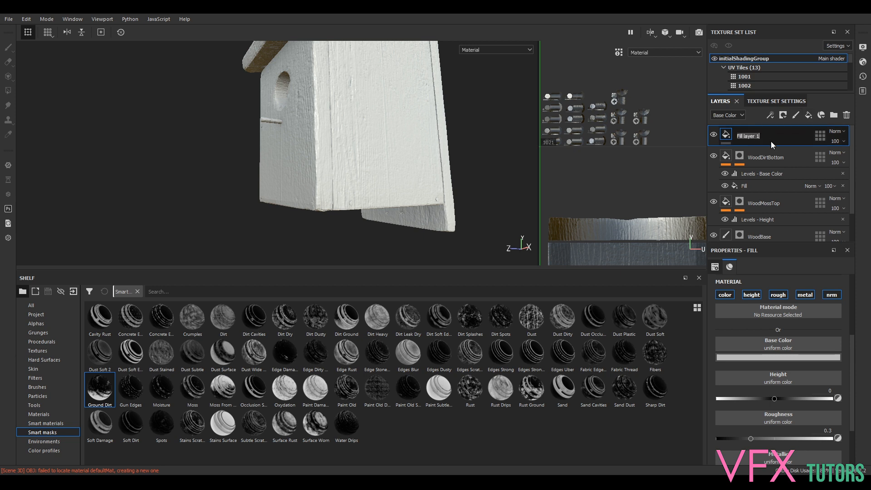
{"action": "type", "text": "MoreDirt"}
{"action": "key", "text": "Return"}
{"action": "double_click", "coordinate": [743, 137]}
{"action": "left_click", "coordinate": [762, 136]}
{"action": "right_click", "coordinate": [756, 136]}
{"action": "left_click", "coordinate": [792, 310]}
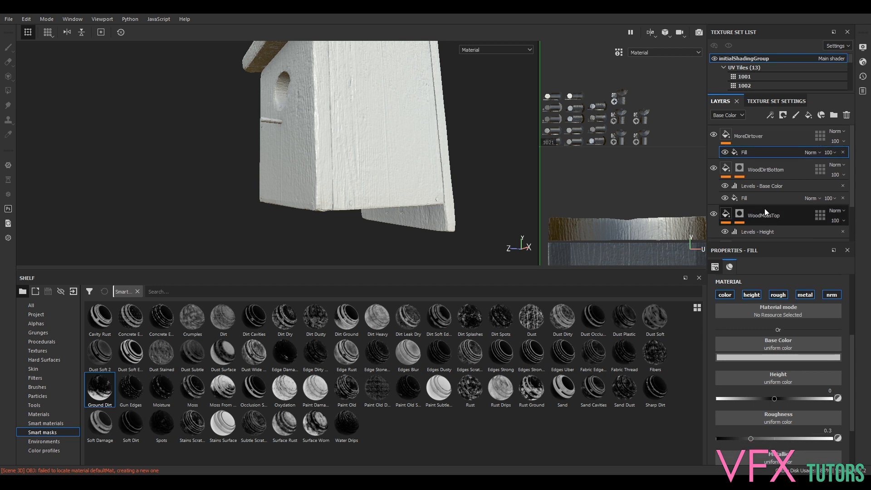
Apply the Dirt smart mask to the MoreDirtover layer and check the dirt coverage on the birdhouse
{"action": "left_click", "coordinate": [753, 137]}
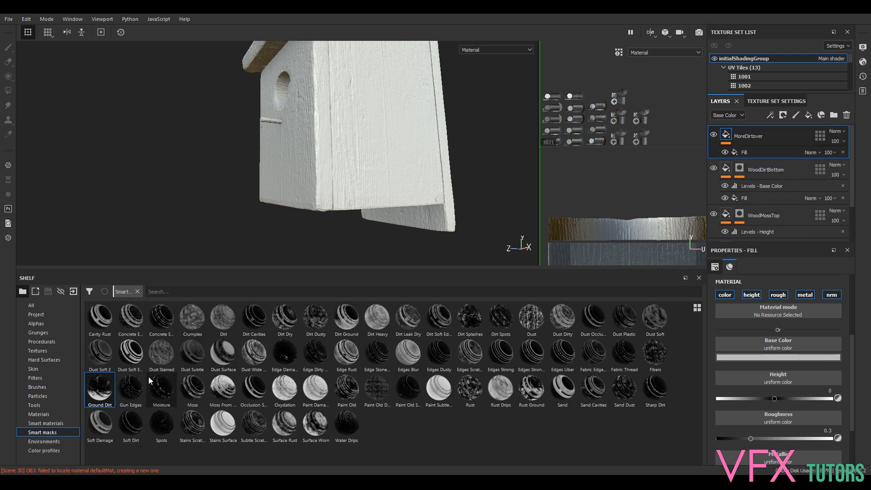
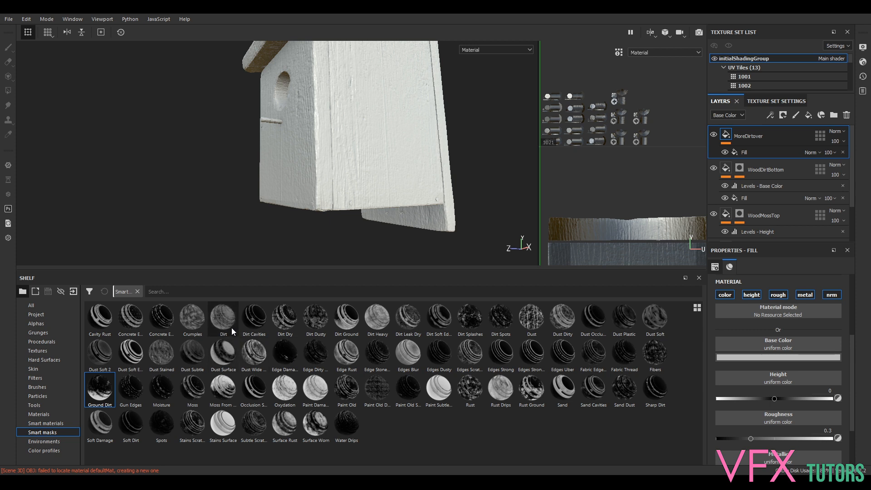
{"action": "left_click_drag", "start_coordinate": [224, 323], "coordinate": [767, 146]}
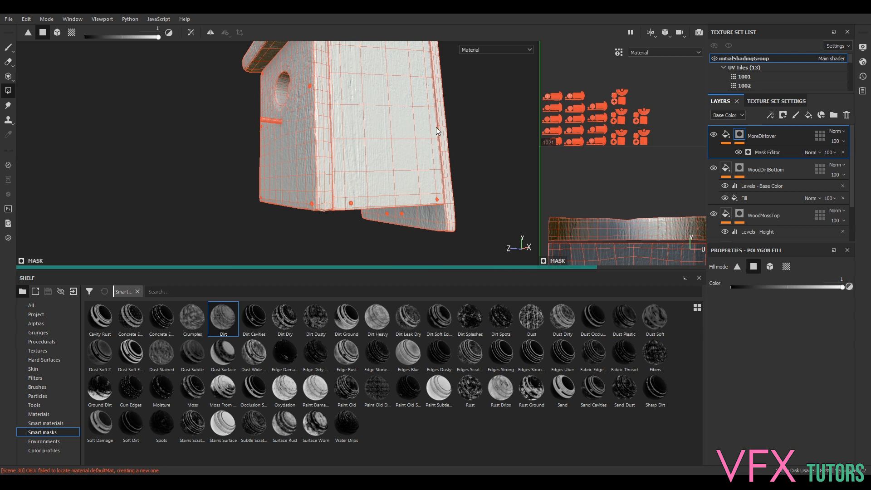
{"action": "left_click_drag", "start_coordinate": [470, 97], "coordinate": [474, 149], "text": "alt"}
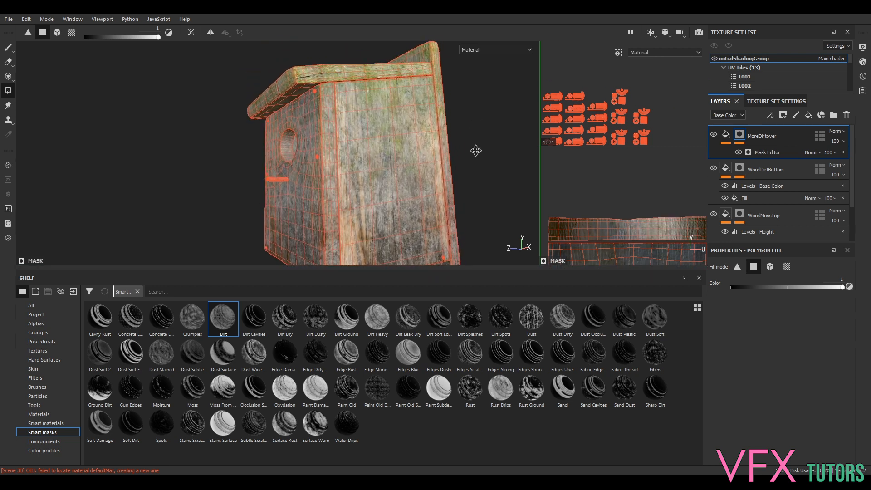
Try to tint the MoreDirtover layer bright red through the layer's own Base Color
{"action": "left_click", "coordinate": [726, 135]}
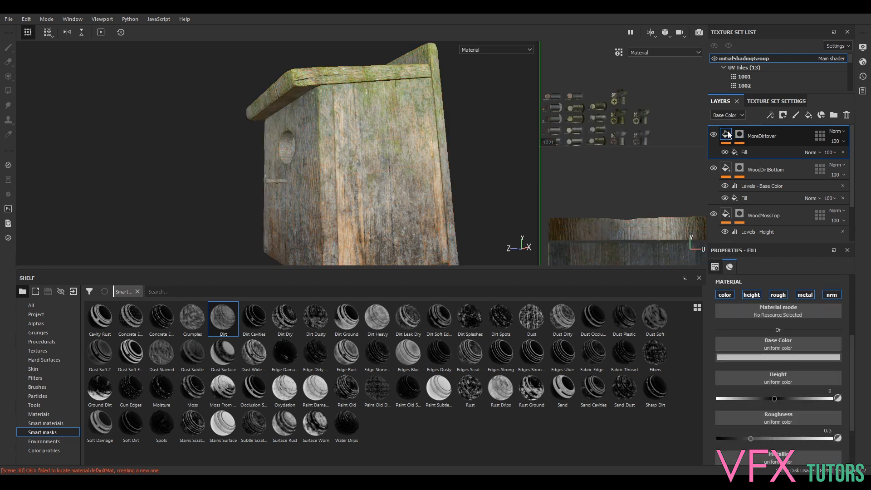
{"action": "left_click", "coordinate": [759, 355]}
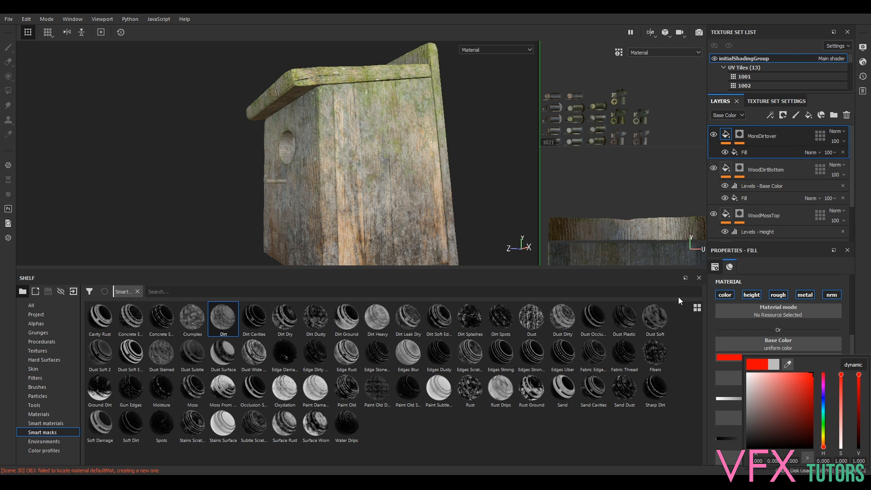
{"action": "left_click", "coordinate": [486, 162]}
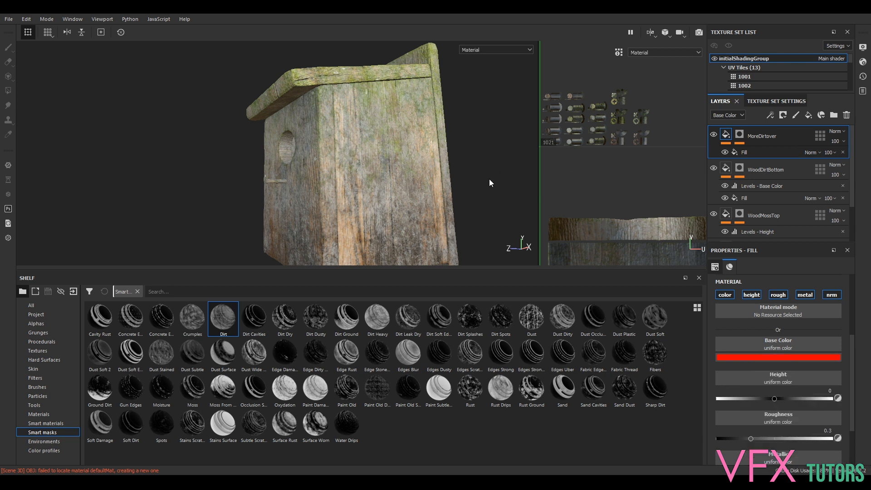
{"action": "left_click_drag", "start_coordinate": [460, 170], "coordinate": [435, 189], "text": "alt"}
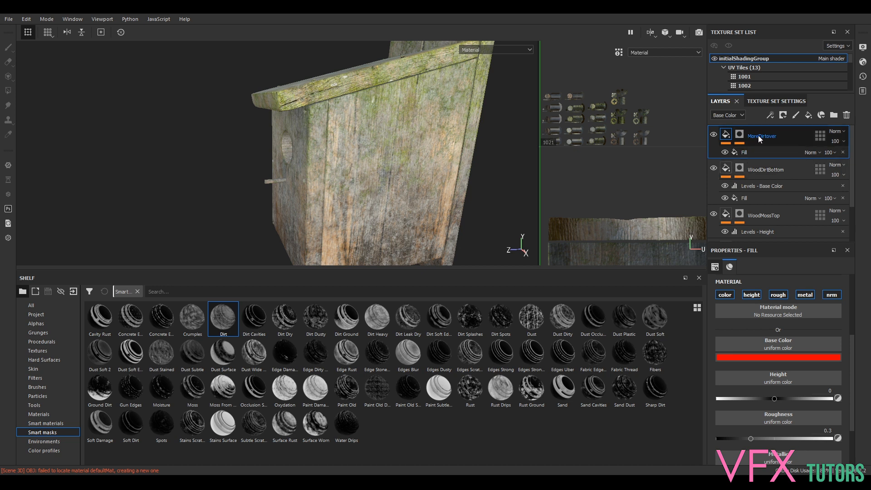
{"action": "left_click", "coordinate": [713, 135]}
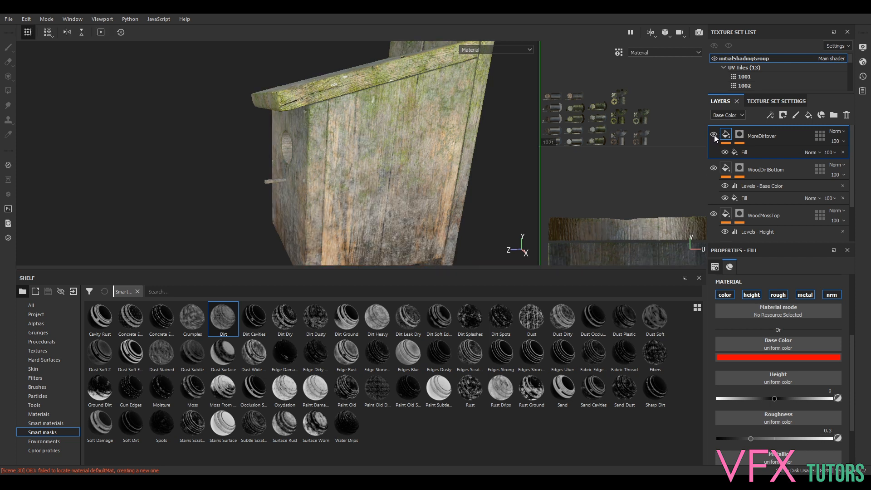
{"action": "left_click", "coordinate": [771, 357]}
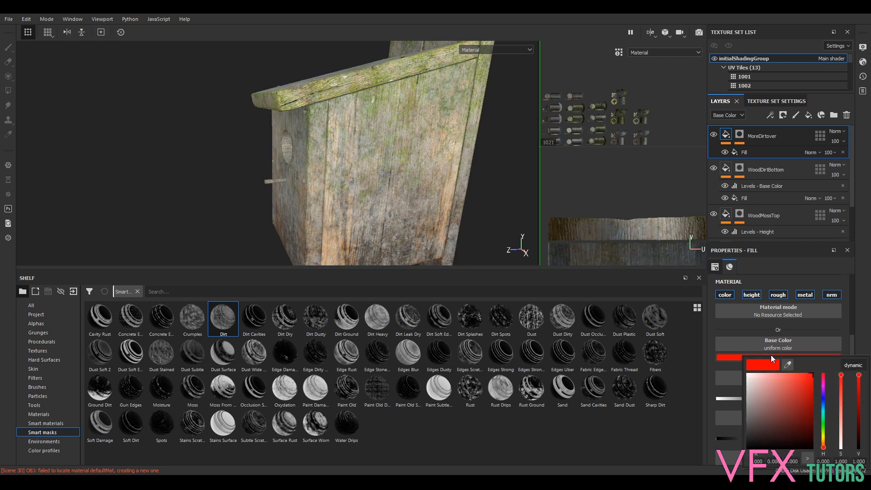
Set the Base Color of MoreDirtover's Fill effect to bright red and inspect the mask coverage on the birdhouse
{"action": "left_click", "coordinate": [747, 151]}
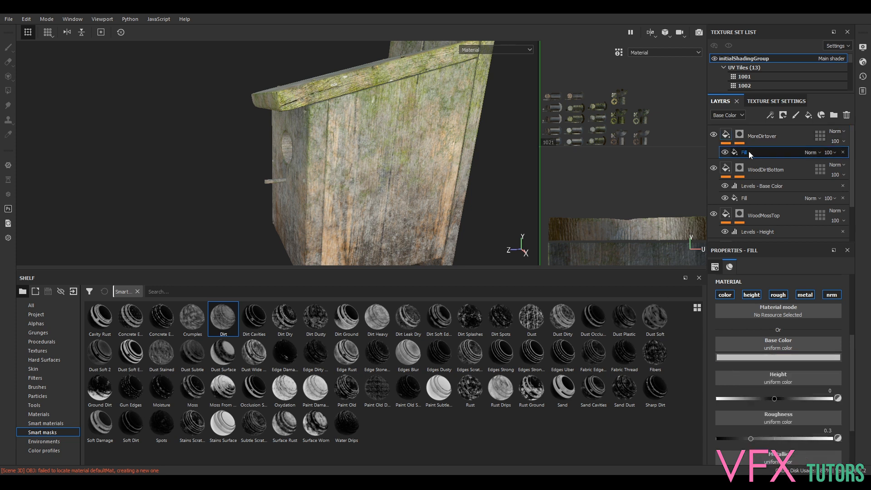
{"action": "left_click", "coordinate": [769, 357]}
{"action": "left_click_drag", "start_coordinate": [784, 378], "coordinate": [812, 376]}
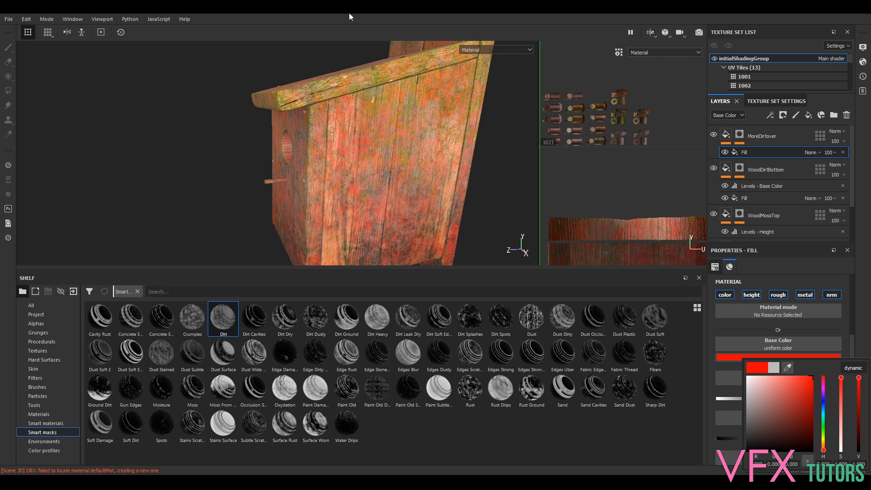
{"action": "left_click", "coordinate": [416, 186]}
{"action": "mouse_move", "coordinate": [415, 186]}
{"action": "left_mouse_down", "text": "alt"}
{"action": "mouse_move", "coordinate": [492, 149]}
{"action": "mouse_move", "coordinate": [514, 178]}
{"action": "mouse_move", "coordinate": [471, 200]}
{"action": "mouse_move", "coordinate": [409, 191]}
{"action": "left_mouse_up", "text": "alt"}
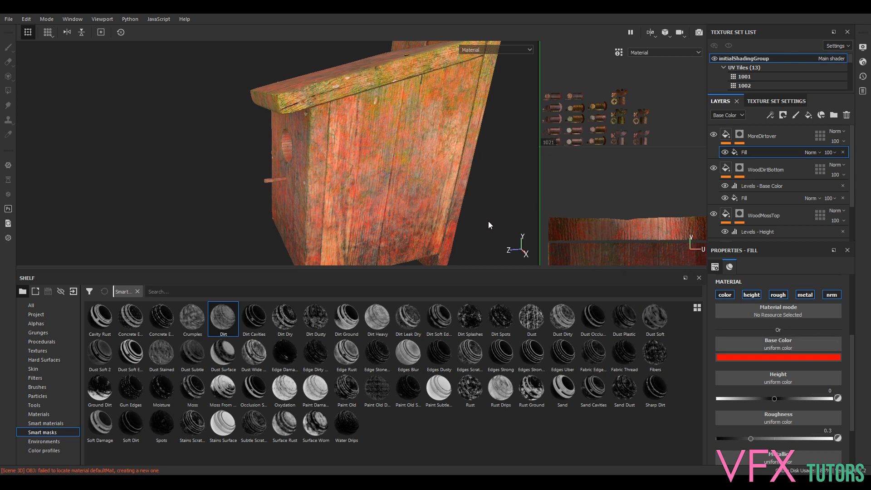
{"action": "left_click_drag", "start_coordinate": [488, 221], "coordinate": [468, 170], "text": "alt"}
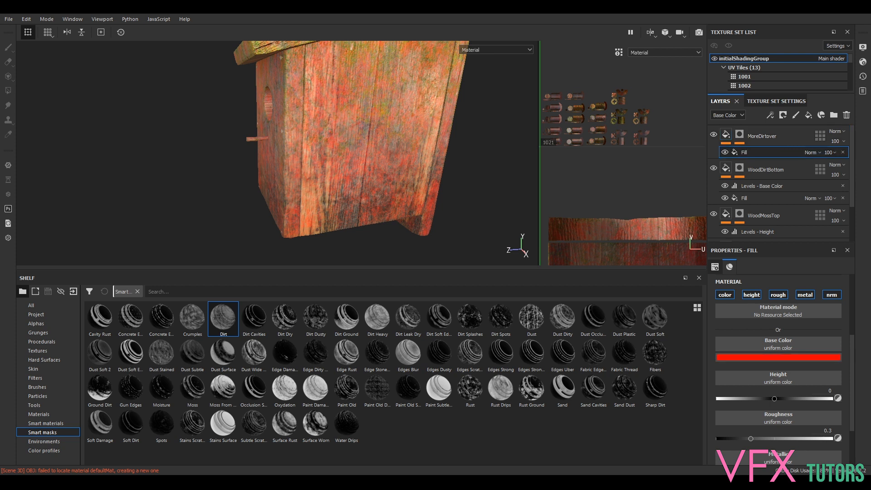
Set Ambient Occlusion to 0.37 and Texture 2 to 0.9 in the Mask Editor of MoreDirtover's mask
{"action": "left_click", "coordinate": [738, 136]}
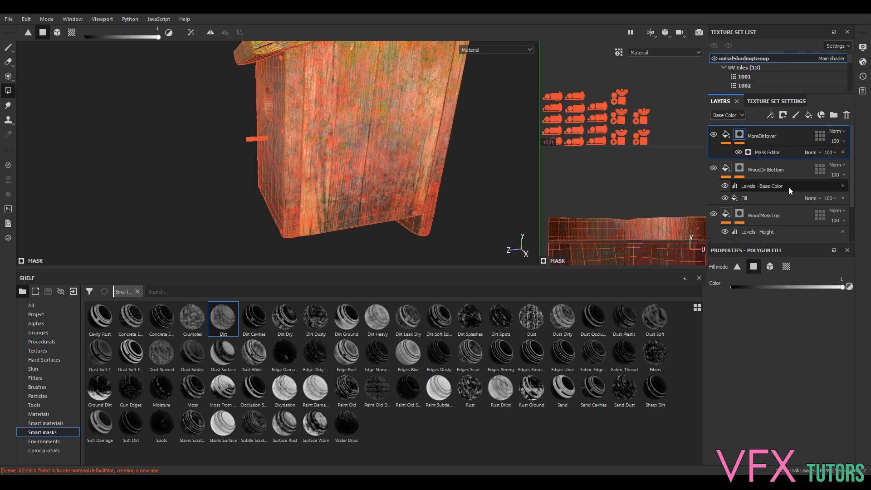
{"action": "left_click", "coordinate": [758, 153]}
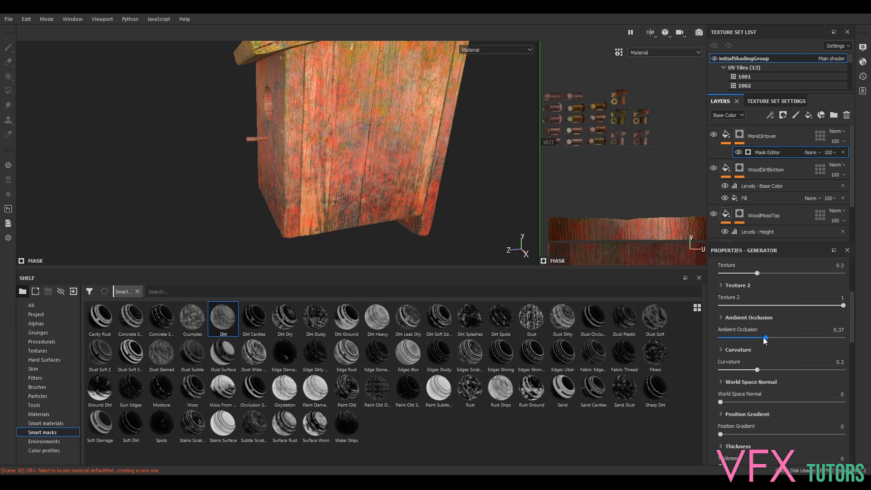
{"action": "scroll", "coordinate": [763, 338], "scroll_direction": "down", "scroll_amount": 2}
{"action": "scroll", "coordinate": [750, 381], "scroll_direction": "up", "scroll_amount": 2}
{"action": "left_click", "coordinate": [810, 305]}
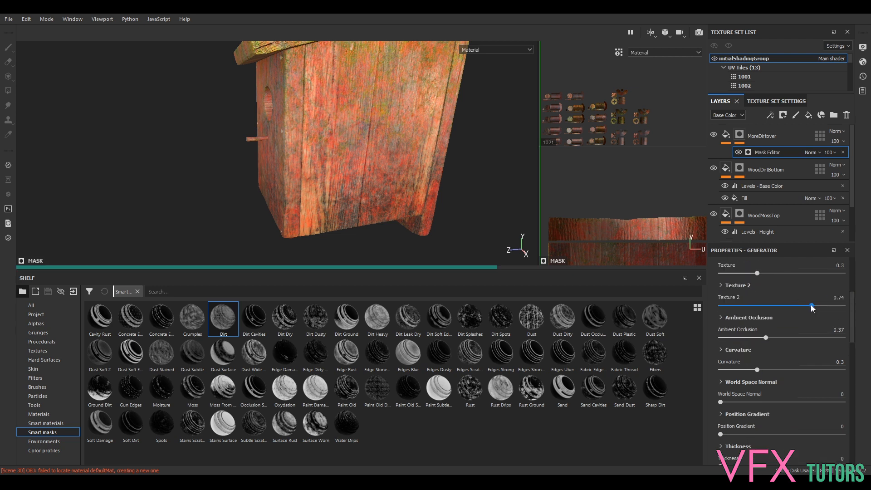
{"action": "left_click_drag", "start_coordinate": [826, 305], "coordinate": [831, 306]}
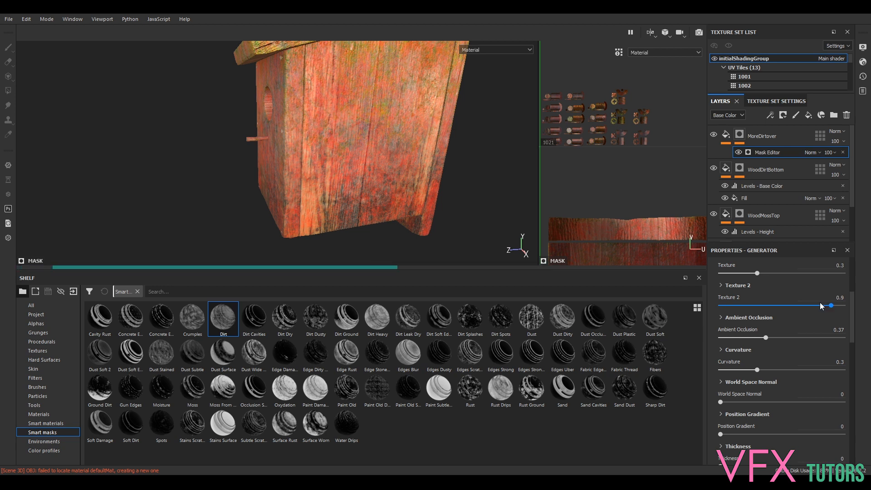
Set Texture to 0.14, Curvature to 0.17 and Position Gradient to 0.36 in the Mask Editor of MoreDirtover's mask
{"action": "left_click_drag", "start_coordinate": [757, 273], "coordinate": [738, 273]}
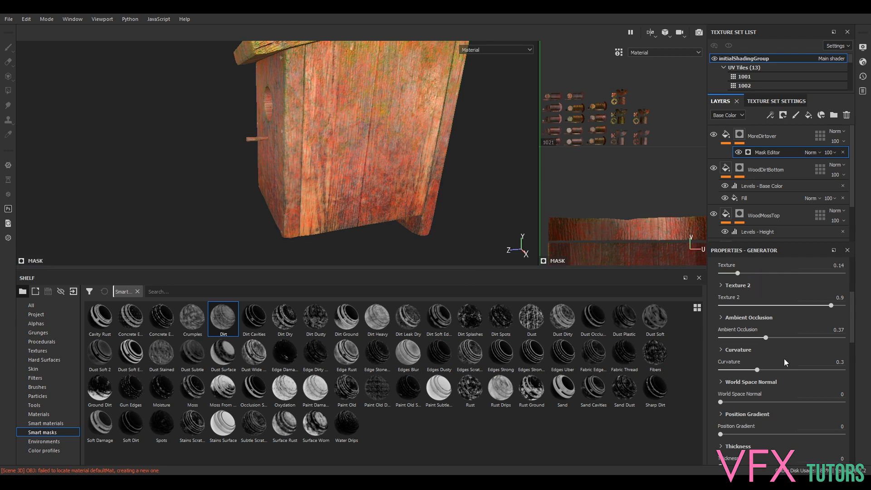
{"action": "left_click_drag", "start_coordinate": [757, 370], "coordinate": [740, 371]}
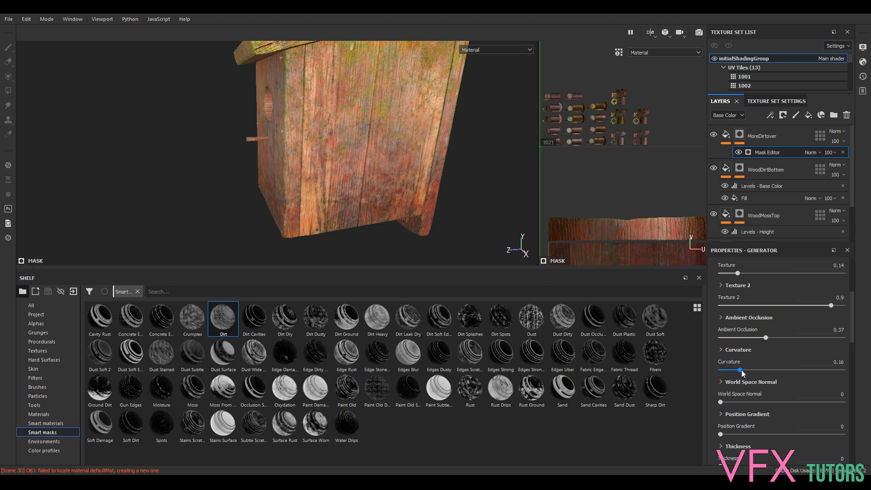
{"action": "left_click", "coordinate": [756, 368]}
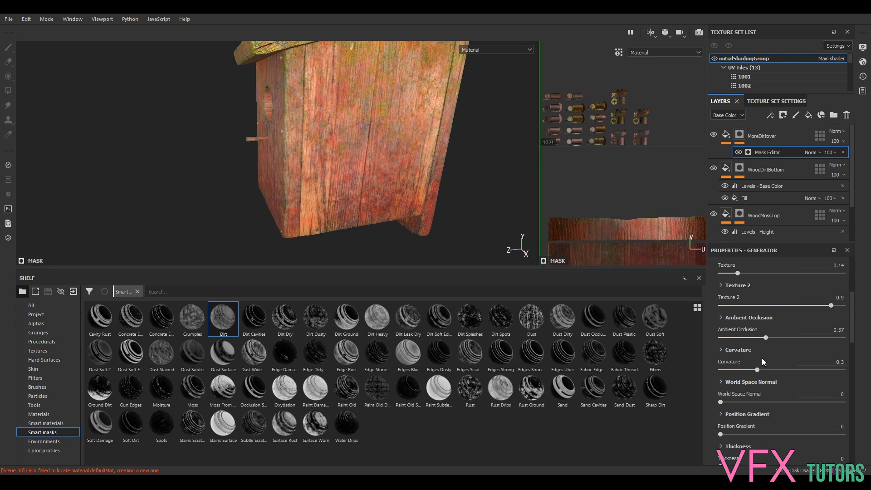
{"action": "left_click", "coordinate": [741, 369]}
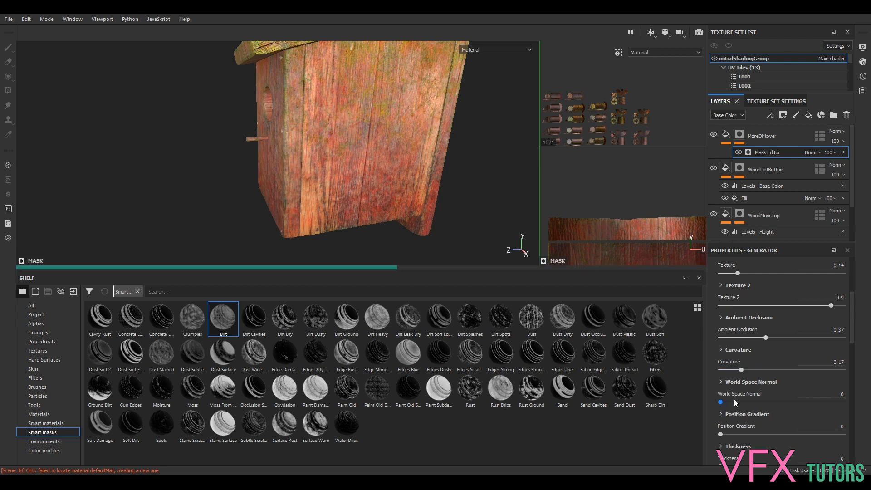
{"action": "left_click", "coordinate": [733, 433]}
{"action": "left_click", "coordinate": [749, 433]}
{"action": "left_click_drag", "start_coordinate": [748, 434], "coordinate": [764, 434]}
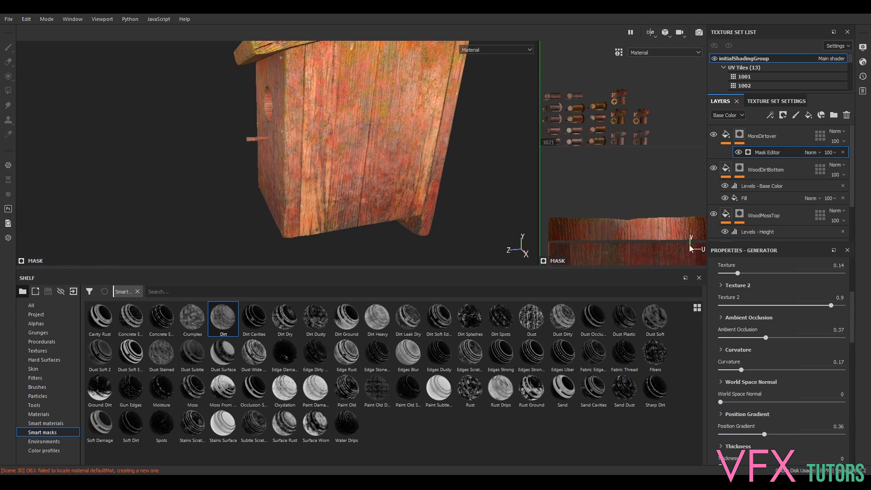
Set the mask's Thickness to 0.12, Position Gradient to 0.15, Curvature to 0.13 and World Space Normal to 0.08
{"action": "scroll", "coordinate": [742, 420], "scroll_direction": "down", "scroll_amount": 3}
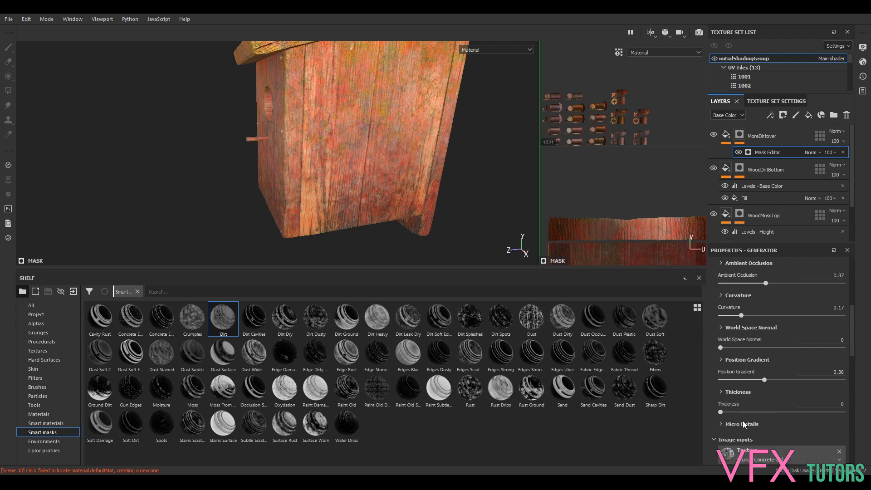
{"action": "mouse_move", "coordinate": [720, 412]}
{"action": "left_mouse_down"}
{"action": "mouse_move", "coordinate": [759, 412]}
{"action": "mouse_move", "coordinate": [736, 411]}
{"action": "left_mouse_up"}
{"action": "left_click_drag", "start_coordinate": [749, 380], "coordinate": [744, 379]}
{"action": "left_click_drag", "start_coordinate": [768, 381], "coordinate": [738, 380]}
{"action": "left_click_drag", "start_coordinate": [741, 315], "coordinate": [737, 315]}
{"action": "left_click_drag", "start_coordinate": [722, 348], "coordinate": [730, 348]}
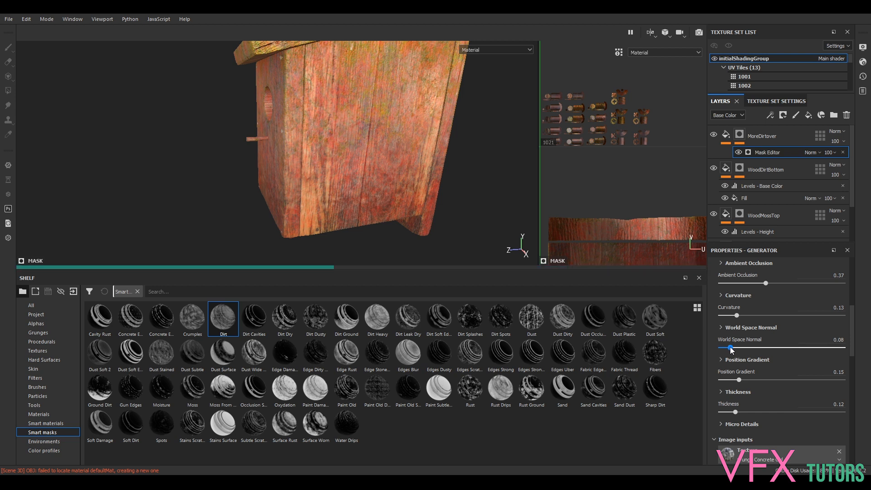
Set the mask's World Space Normal to 0, Curvature to 0.08 and Ambient Occlusion to 0.16, and lower Position Gradient slightly
{"action": "left_click_drag", "start_coordinate": [490, 174], "coordinate": [517, 195], "text": "alt"}
{"action": "left_click_drag", "start_coordinate": [729, 347], "coordinate": [716, 345]}
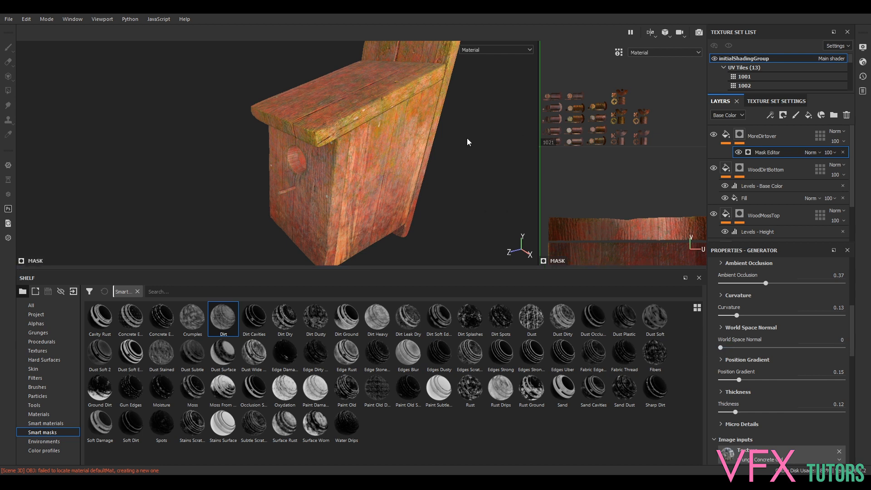
{"action": "left_click_drag", "start_coordinate": [736, 316], "coordinate": [729, 315]}
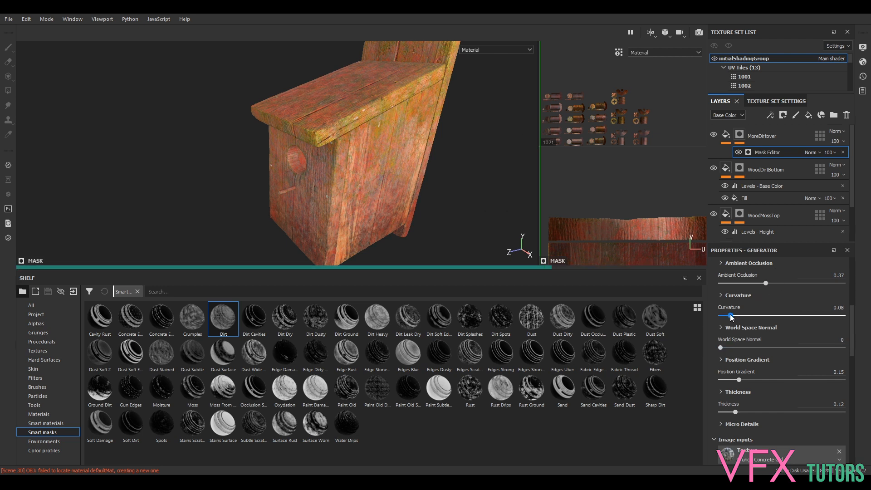
{"action": "left_click", "coordinate": [740, 282]}
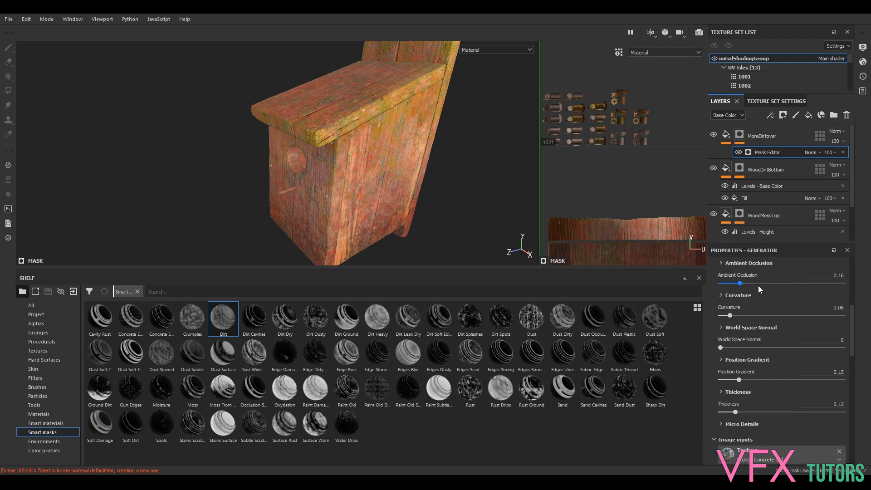
{"action": "left_click_drag", "start_coordinate": [738, 380], "coordinate": [732, 377]}
Assign the moss_wood_diff_4k texture to the MoreDirtover layer's own Base Color
{"action": "left_click", "coordinate": [726, 134]}
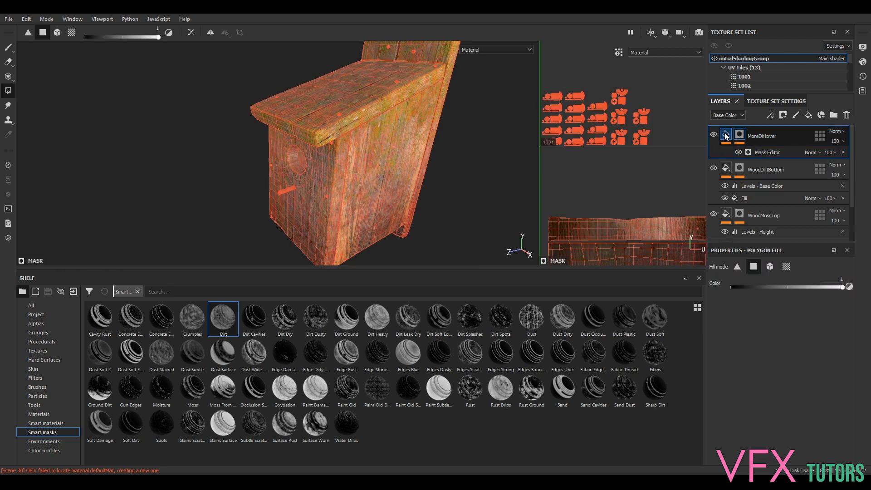
{"action": "left_click", "coordinate": [725, 135]}
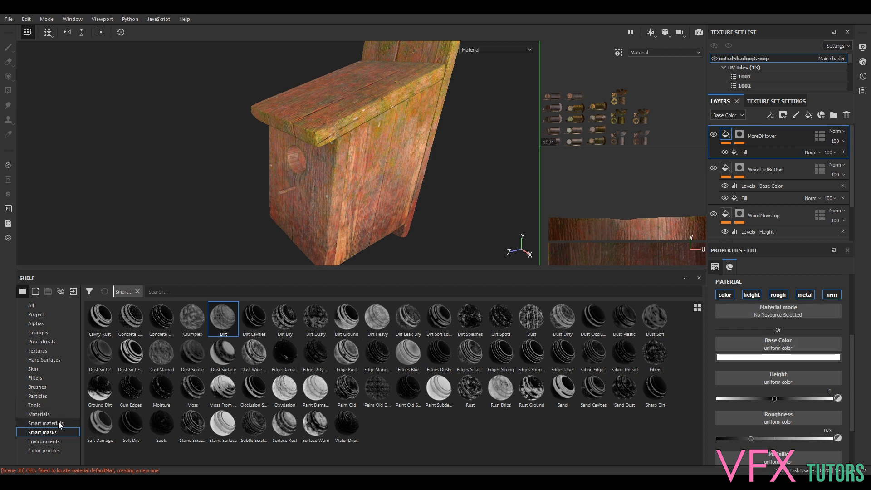
{"action": "left_click", "coordinate": [46, 413]}
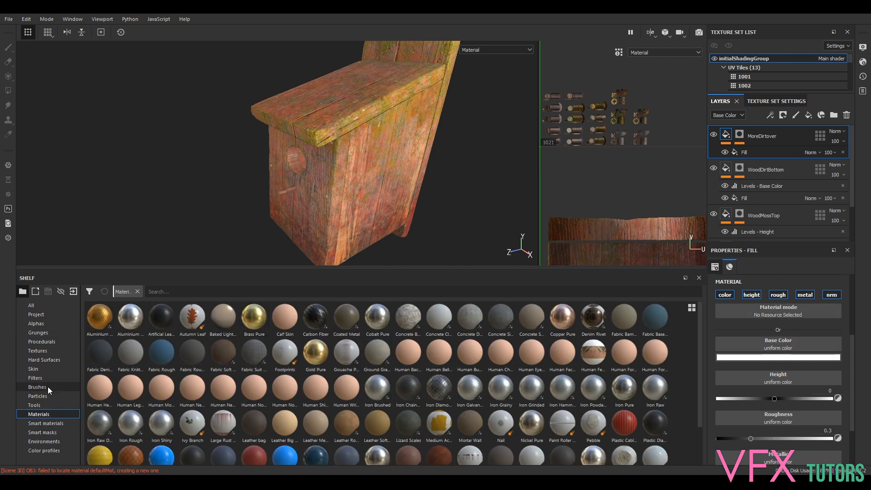
{"action": "left_click", "coordinate": [44, 350]}
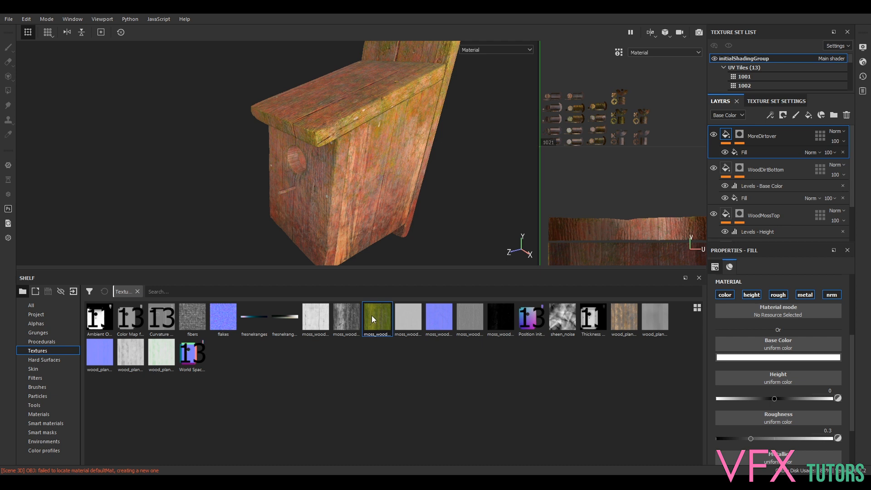
{"action": "left_click_drag", "start_coordinate": [373, 319], "coordinate": [756, 342]}
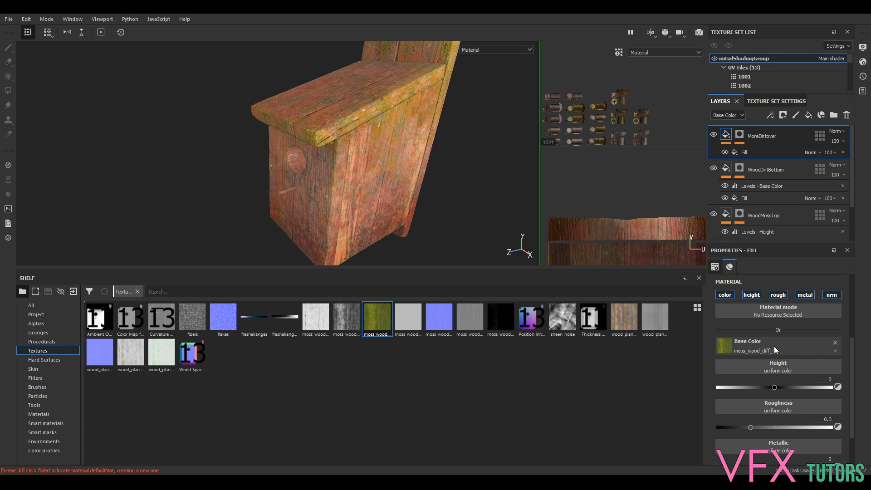
Assign moss_wood_diff_4k to Base Color and moss_wood_bump_4k to Height in MoreDirtover's Fill effect, and inspect the birdhouse up close
{"action": "left_click", "coordinate": [755, 151]}
{"action": "left_click_drag", "start_coordinate": [376, 318], "coordinate": [768, 339]}
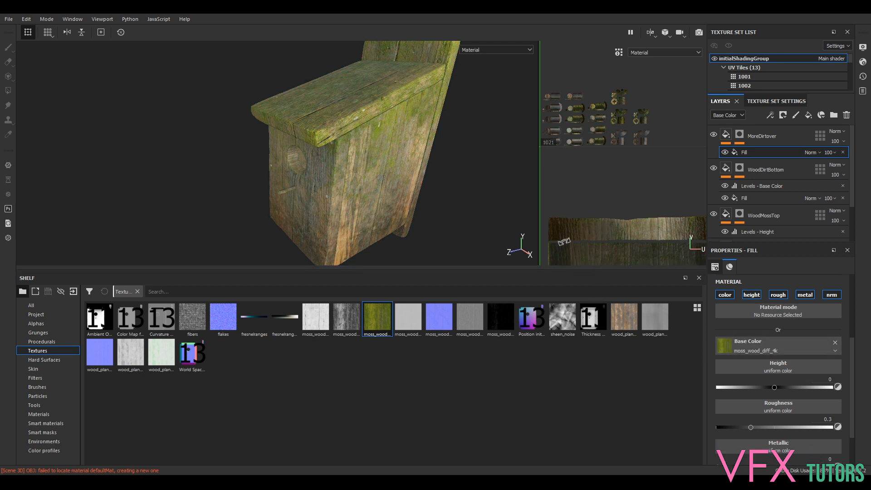
{"action": "left_click_drag", "start_coordinate": [467, 229], "coordinate": [418, 226], "text": "alt"}
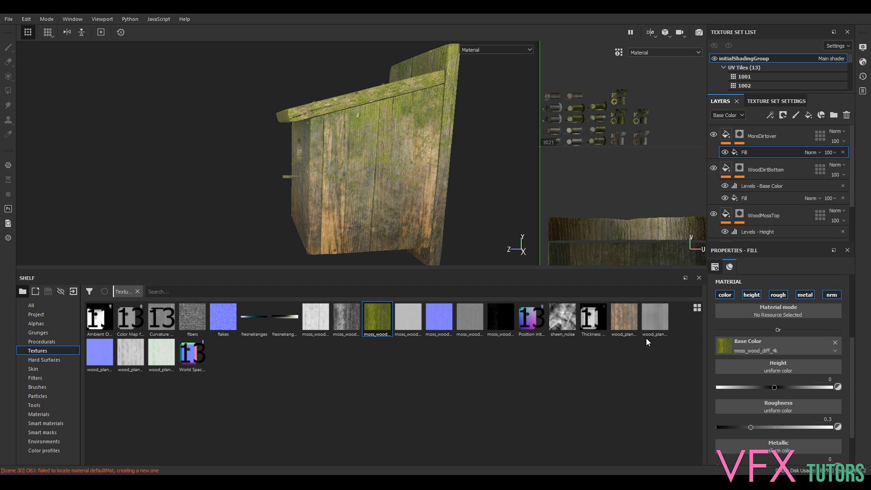
{"action": "left_click", "coordinate": [351, 322]}
{"action": "left_click_drag", "start_coordinate": [351, 321], "coordinate": [773, 366]}
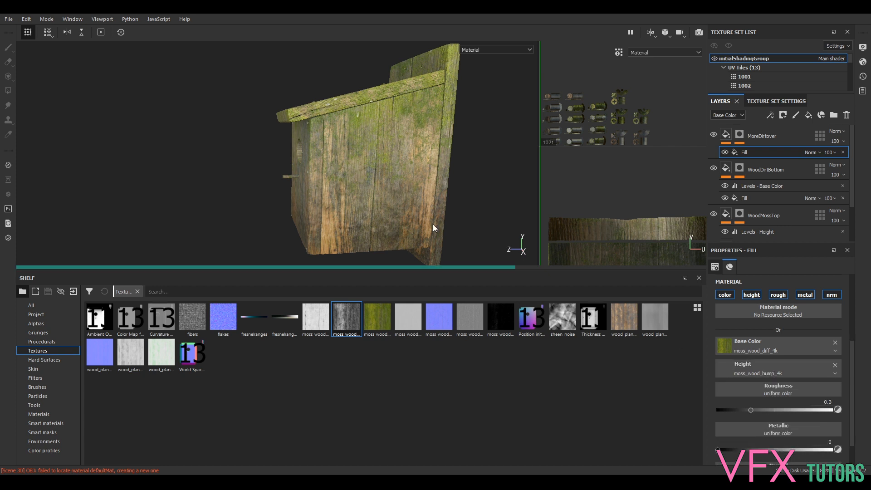
{"action": "left_click_drag", "start_coordinate": [415, 140], "coordinate": [385, 174], "text": "alt"}
{"action": "scroll", "coordinate": [372, 171], "scroll_direction": "up", "scroll_amount": 5}
{"action": "middle_click_drag", "start_coordinate": [372, 171], "coordinate": [428, 174], "text": "alt"}
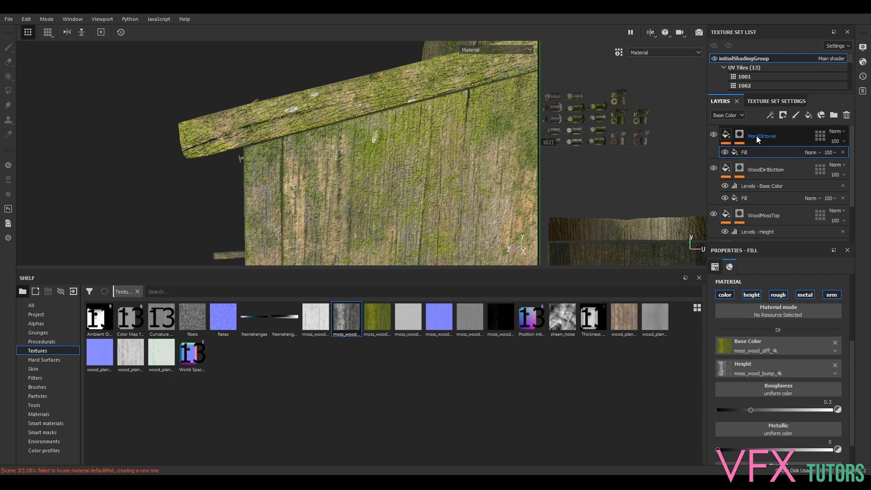
Add a Levels effect above MoreDirtover's Fill and set its Base Color midtone to 1.106
{"action": "left_click", "coordinate": [727, 138]}
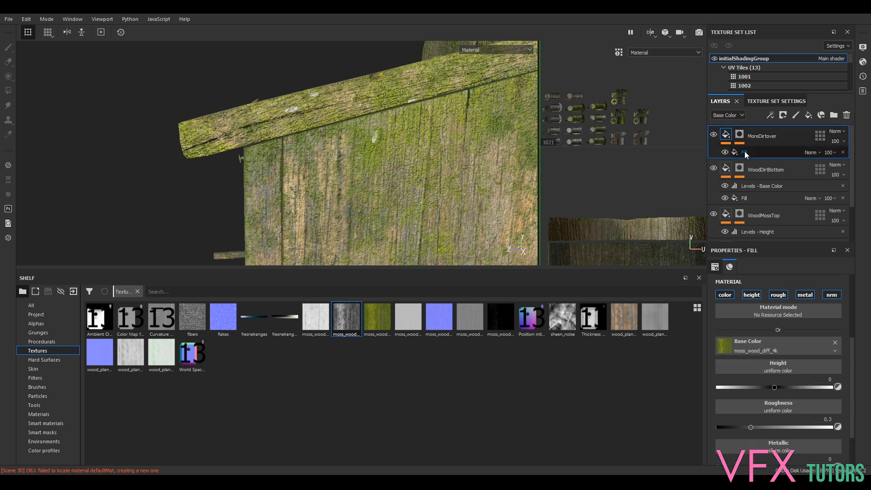
{"action": "left_click", "coordinate": [745, 151]}
{"action": "right_click", "coordinate": [753, 153]}
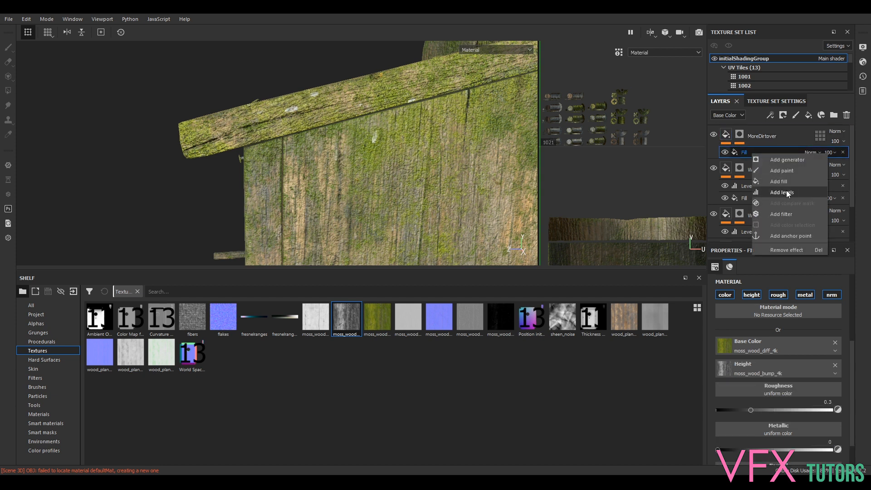
{"action": "left_click", "coordinate": [784, 191]}
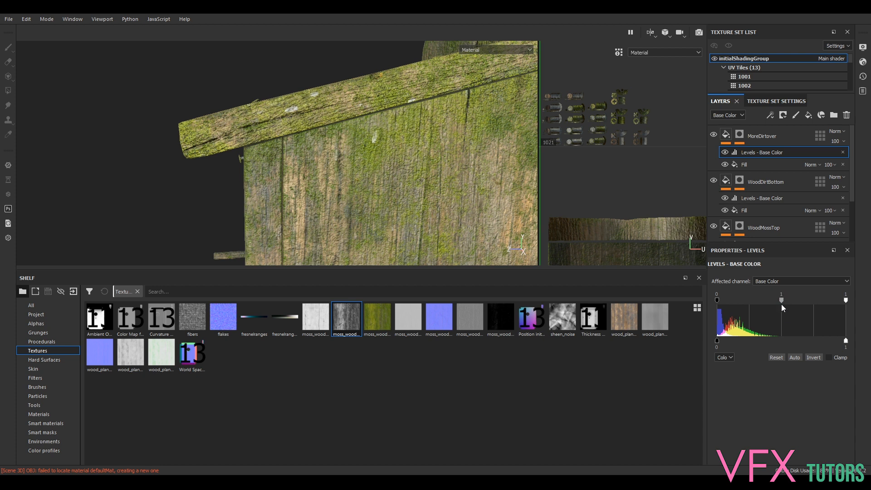
{"action": "left_click_drag", "start_coordinate": [780, 300], "coordinate": [799, 298]}
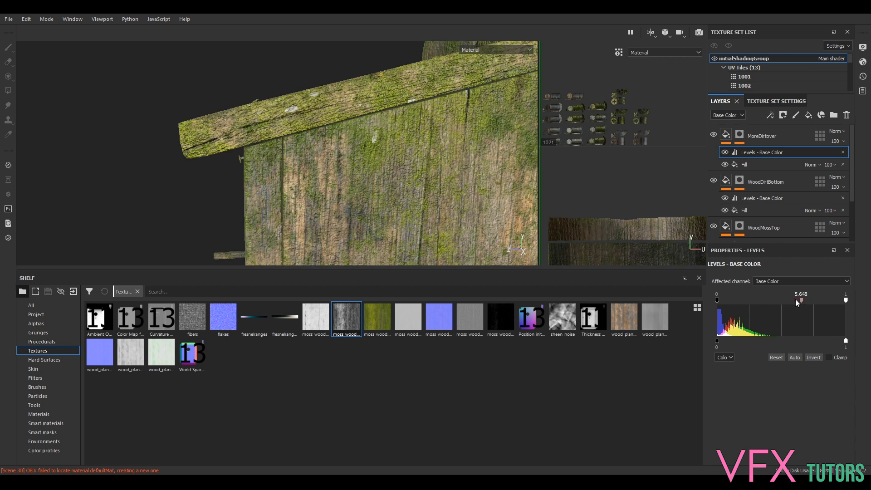
{"action": "mouse_move", "coordinate": [716, 300]}
{"action": "left_mouse_down"}
{"action": "mouse_move", "coordinate": [804, 300]}
{"action": "mouse_move", "coordinate": [717, 301]}
{"action": "left_mouse_up"}
{"action": "left_click_drag", "start_coordinate": [790, 300], "coordinate": [782, 300]}
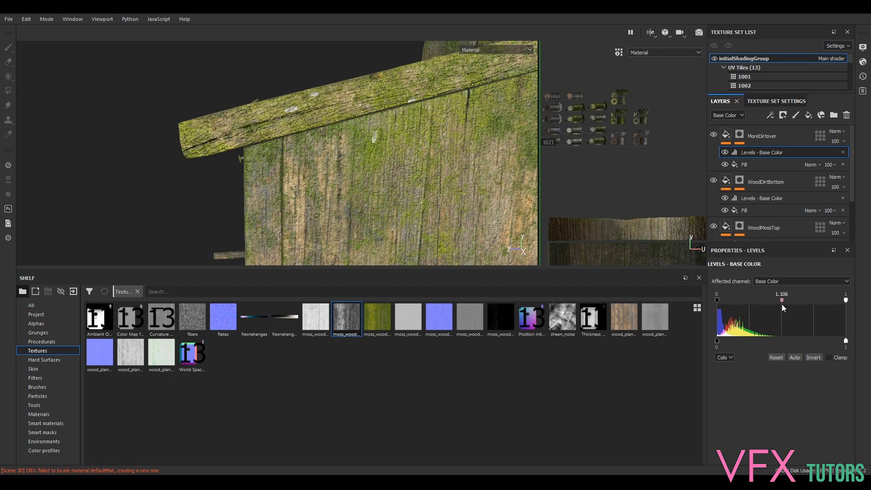
Set the Base Color Levels midtone to 0.967 for RGB and 0.782 for Red
{"action": "left_click", "coordinate": [728, 358]}
{"action": "left_click", "coordinate": [722, 371]}
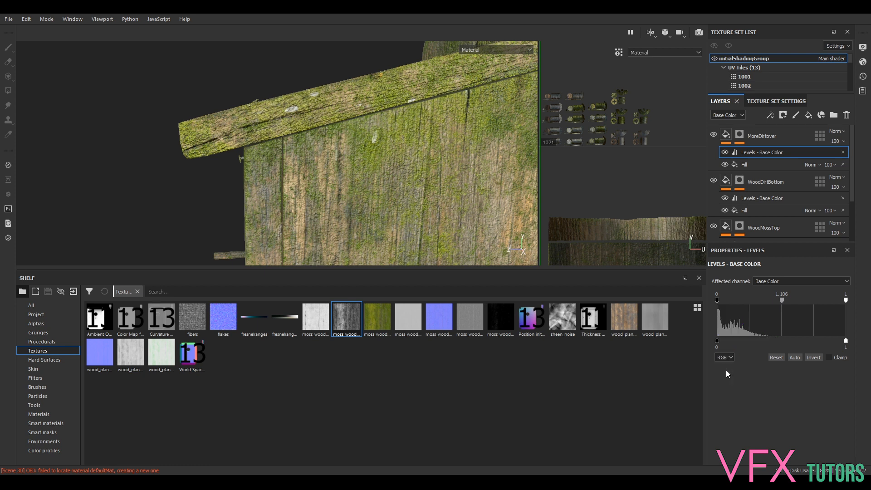
{"action": "mouse_move", "coordinate": [782, 301]}
{"action": "left_mouse_down"}
{"action": "mouse_move", "coordinate": [736, 308]}
{"action": "mouse_move", "coordinate": [805, 309]}
{"action": "mouse_move", "coordinate": [779, 307]}
{"action": "left_mouse_up"}
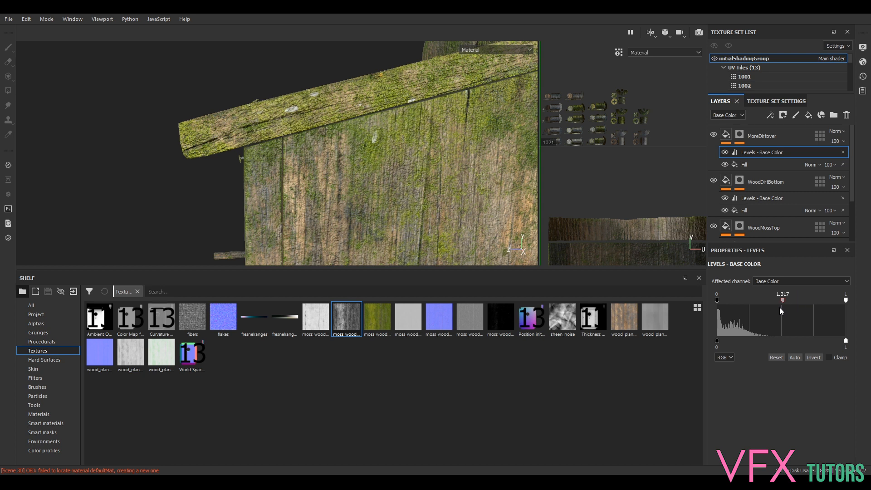
{"action": "left_click", "coordinate": [724, 358]}
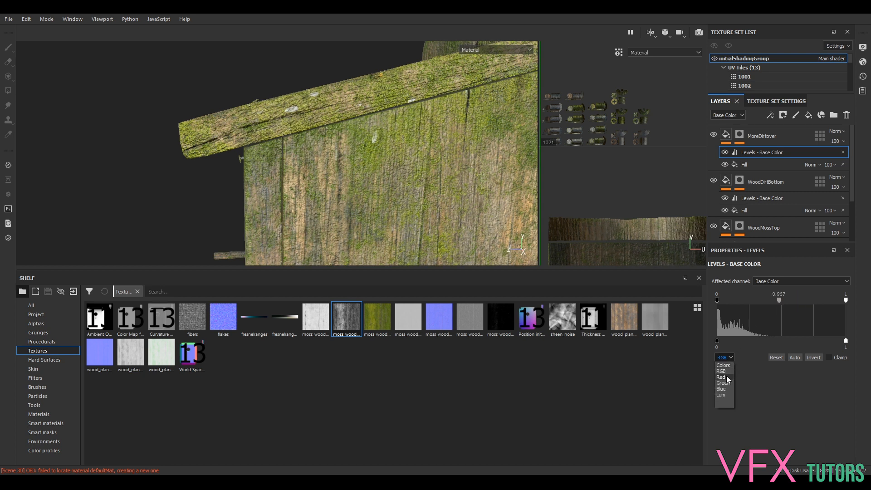
{"action": "left_click", "coordinate": [725, 377]}
{"action": "left_click_drag", "start_coordinate": [738, 301], "coordinate": [803, 301]}
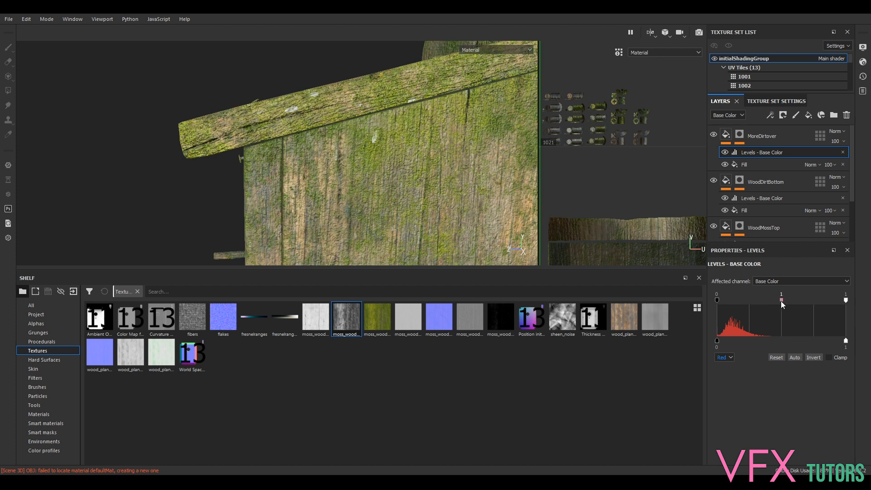
{"action": "left_click_drag", "start_coordinate": [351, 188], "coordinate": [467, 216], "text": "alt"}
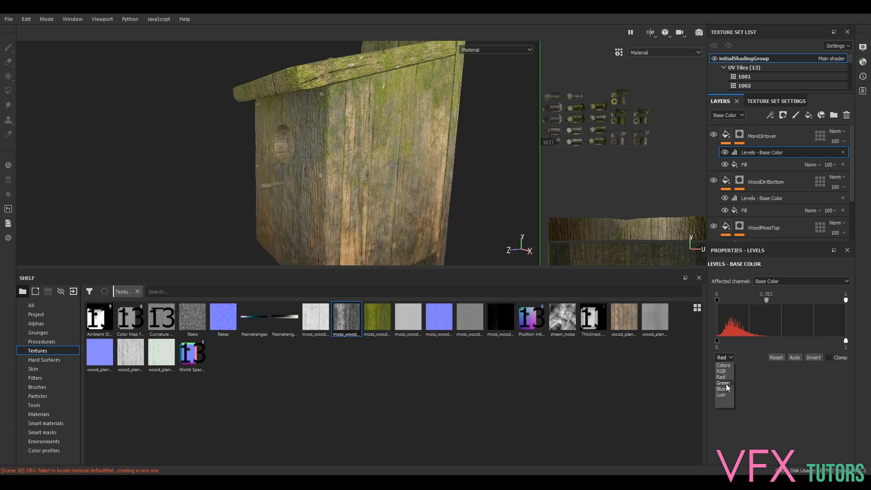
Set the Blue midtone of the Base Color Levels to 3.43 and inspect the colour on the birdhouse
{"action": "left_click", "coordinate": [726, 387]}
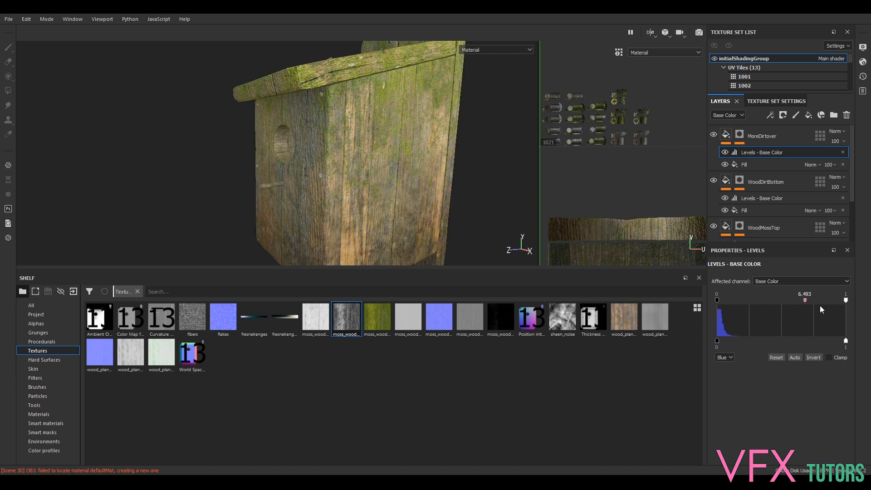
{"action": "scroll", "coordinate": [426, 219], "scroll_direction": "up", "scroll_amount": 3}
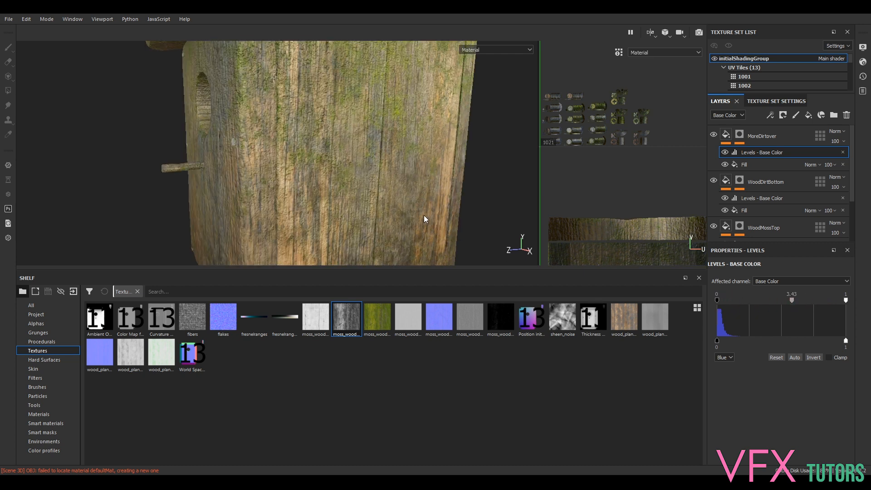
{"action": "scroll", "coordinate": [429, 218], "scroll_direction": "down", "scroll_amount": 5}
{"action": "left_click_drag", "start_coordinate": [502, 171], "coordinate": [384, 167], "text": "alt"}
{"action": "right_click_drag", "start_coordinate": [422, 144], "coordinate": [442, 149], "text": "alt"}
{"action": "mouse_move", "coordinate": [441, 150]}
{"action": "left_mouse_down", "text": "alt"}
{"action": "mouse_move", "coordinate": [550, 126]}
{"action": "mouse_move", "coordinate": [485, 159]}
{"action": "mouse_move", "coordinate": [451, 159]}
{"action": "left_mouse_up", "text": "alt"}
{"action": "right_click_drag", "start_coordinate": [450, 159], "coordinate": [460, 156], "text": "alt"}
{"action": "left_click_drag", "start_coordinate": [286, 183], "coordinate": [293, 185], "text": "alt"}
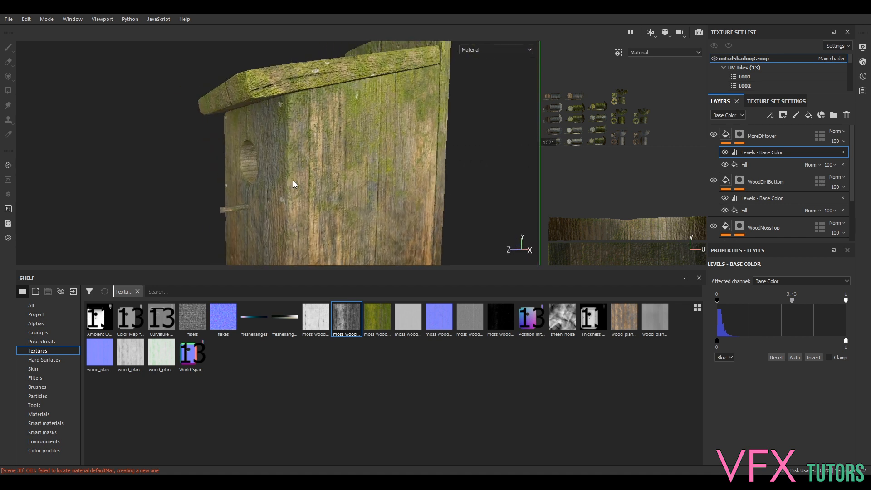
Switch MoreDirtover's Levels effect to the Height channel and set its input black point to -0.606 and midtone to 1.526
{"action": "left_click", "coordinate": [775, 283]}
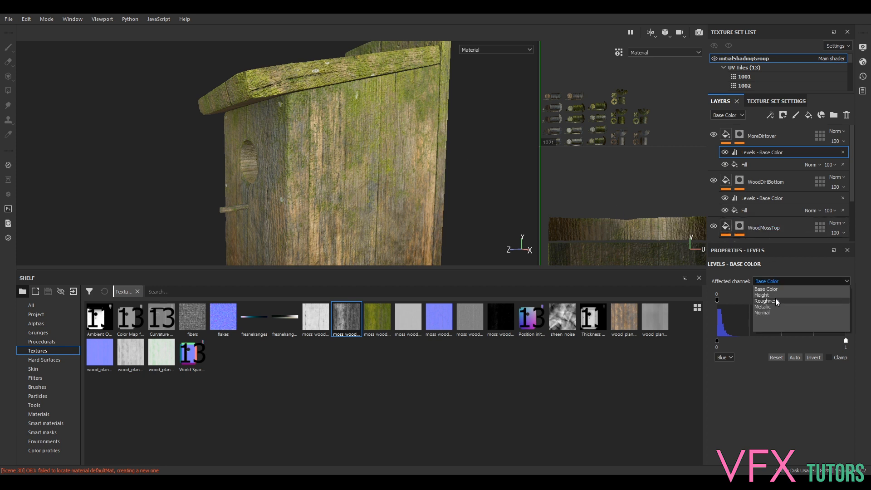
{"action": "left_click", "coordinate": [774, 295]}
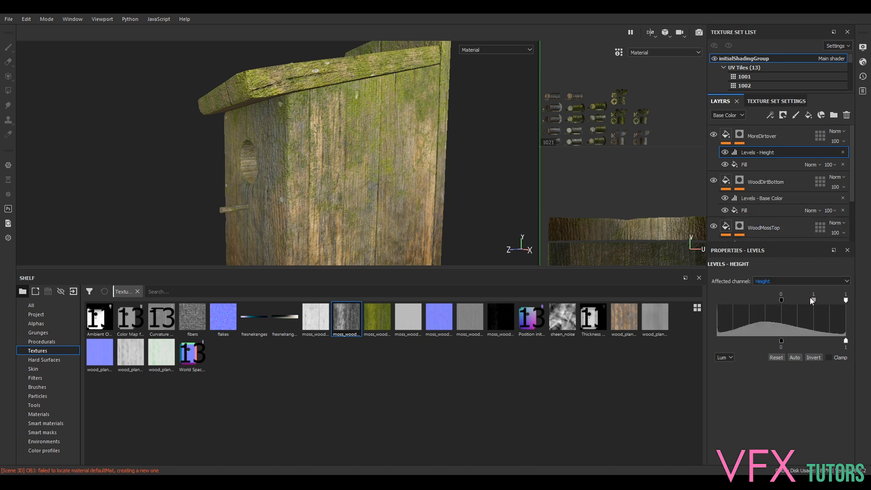
{"action": "left_click_drag", "start_coordinate": [821, 300], "coordinate": [839, 301]}
{"action": "left_click_drag", "start_coordinate": [782, 300], "coordinate": [742, 300]}
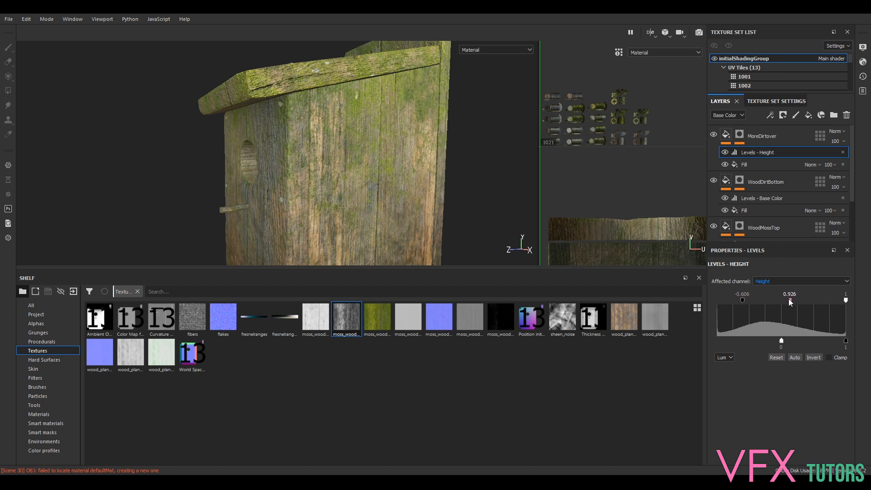
{"action": "left_click_drag", "start_coordinate": [782, 300], "coordinate": [796, 305]}
Examine the surface relief on the birdhouse's front, entrance hole and side, both up close and as a whole
{"action": "left_click_drag", "start_coordinate": [443, 172], "coordinate": [451, 138], "text": "alt"}
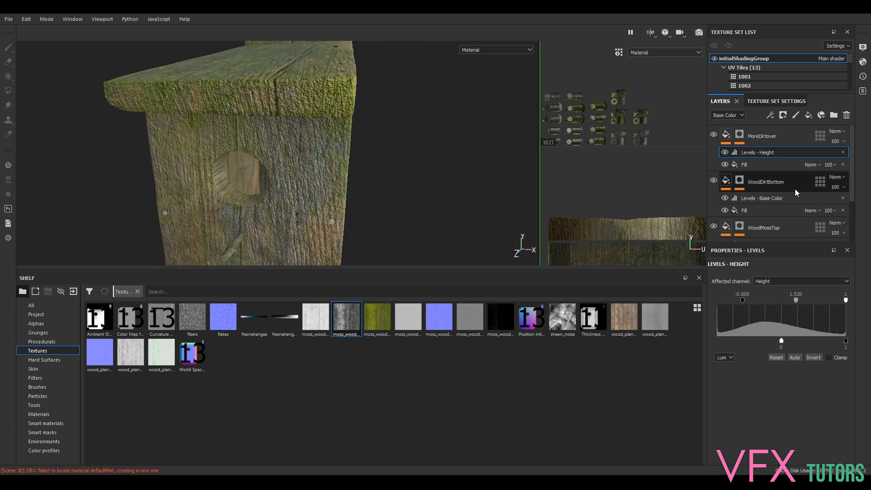
{"action": "scroll", "coordinate": [432, 137], "scroll_direction": "up", "scroll_amount": 3}
{"action": "scroll", "coordinate": [434, 156], "scroll_direction": "down", "scroll_amount": 7}
{"action": "left_click_drag", "start_coordinate": [445, 176], "coordinate": [363, 159], "text": "alt"}
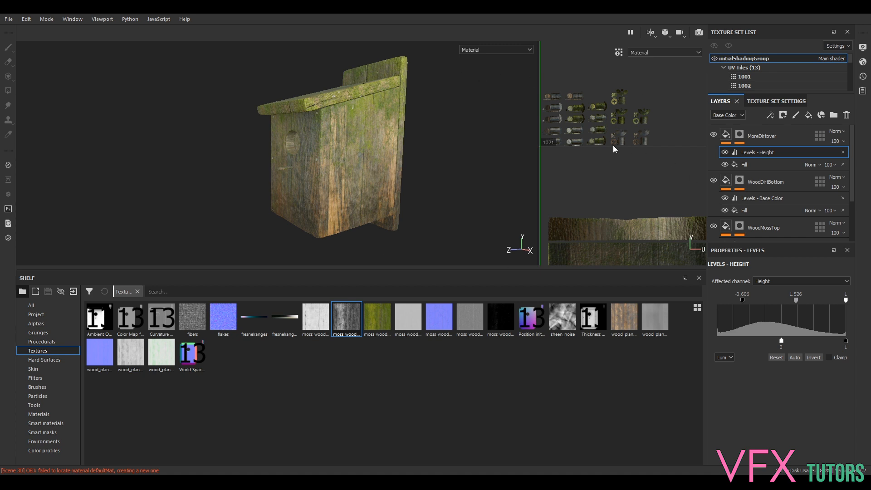
{"action": "left_click", "coordinate": [764, 134]}
{"action": "left_click_drag", "start_coordinate": [362, 137], "coordinate": [282, 167], "text": "alt"}
{"action": "scroll", "coordinate": [342, 174], "scroll_direction": "up", "scroll_amount": 6}
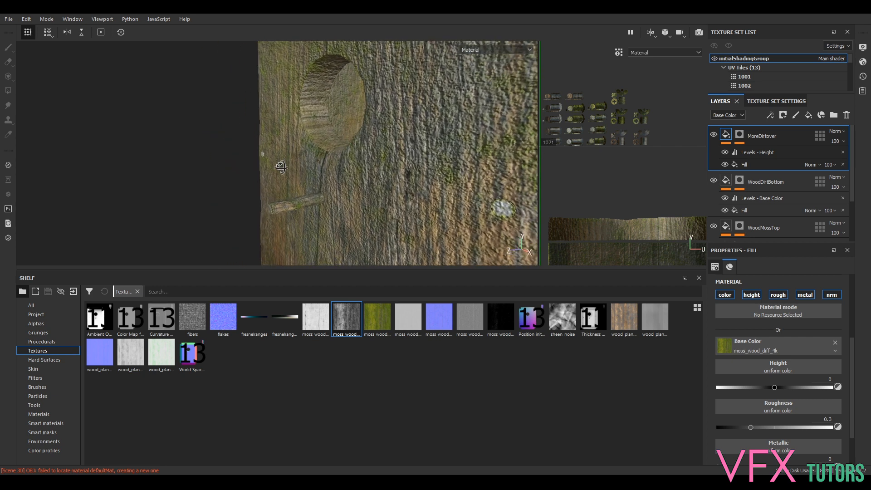
{"action": "scroll", "coordinate": [372, 170], "scroll_direction": "down", "scroll_amount": 5}
{"action": "left_click_drag", "start_coordinate": [435, 164], "coordinate": [388, 155], "text": "alt"}
{"action": "left_click_drag", "start_coordinate": [406, 124], "coordinate": [593, 151], "text": "alt"}
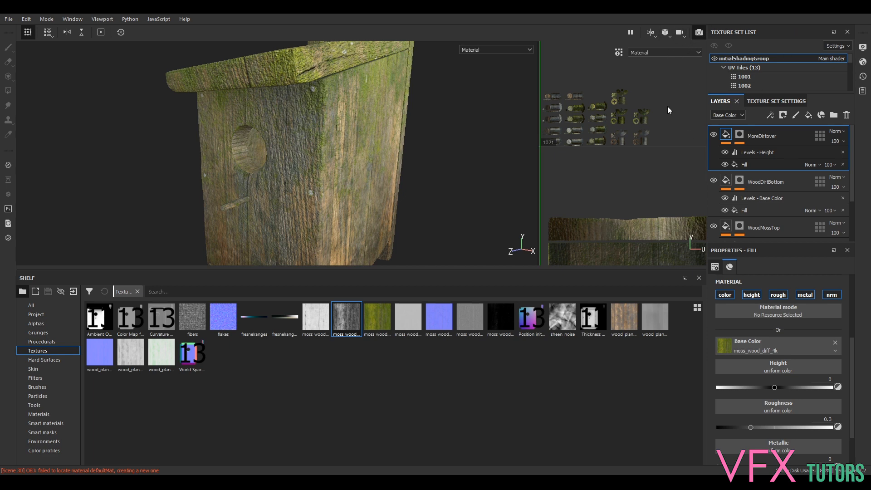
Render the birdhouse in Iray, check it from a distance and another angle, and return to painting mode
{"action": "key", "text": "F10"}
{"action": "scroll", "coordinate": [445, 193], "scroll_direction": "up", "scroll_amount": 3}
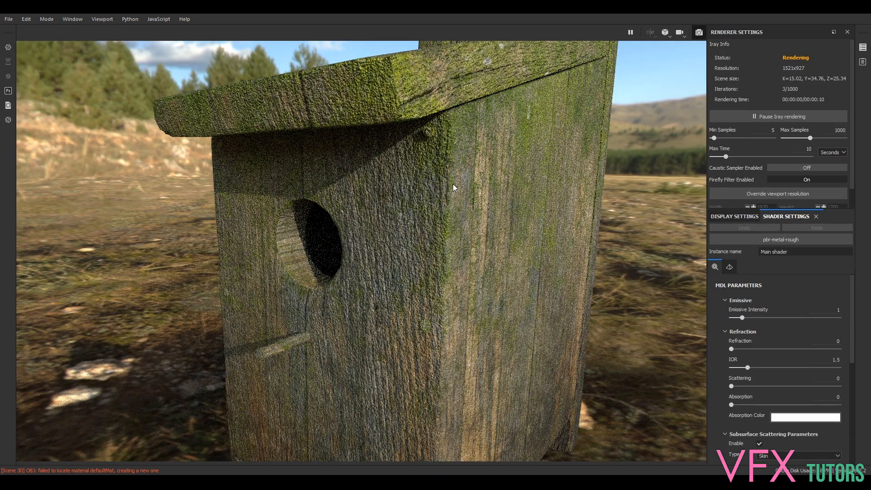
{"action": "right_click_drag", "start_coordinate": [546, 188], "coordinate": [582, 193], "text": "alt"}
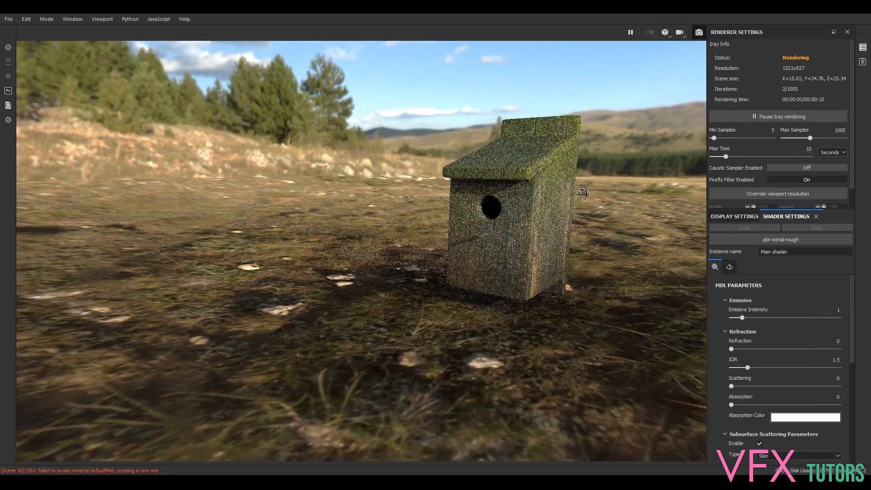
{"action": "left_click_drag", "start_coordinate": [582, 193], "coordinate": [527, 176], "text": "alt"}
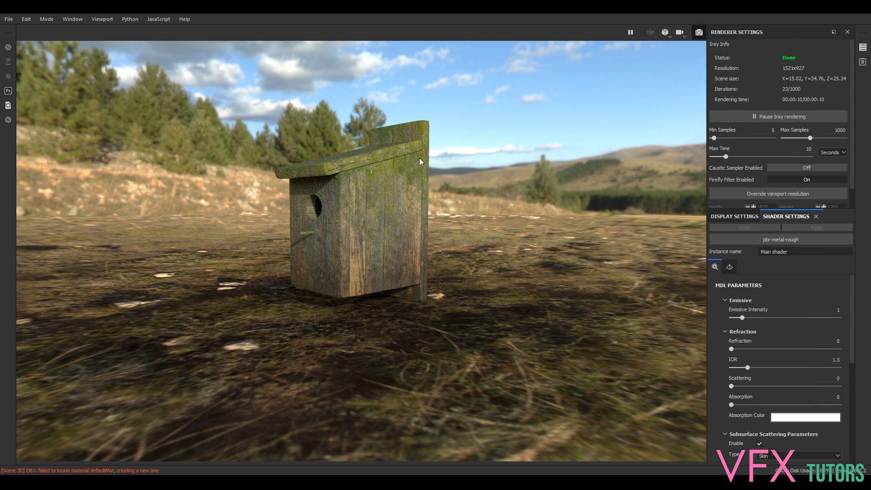
{"action": "key", "text": "F9"}
Examine the wood texture around the lower front corner and base of the birdhouse up close
{"action": "middle_click_drag", "start_coordinate": [209, 135], "coordinate": [293, 162], "text": "alt"}
{"action": "right_click_drag", "start_coordinate": [292, 162], "coordinate": [261, 192], "text": "alt"}
{"action": "left_click_drag", "start_coordinate": [251, 204], "coordinate": [281, 173], "text": "alt"}
{"action": "middle_click_drag", "start_coordinate": [281, 173], "coordinate": [273, 117], "text": "alt"}
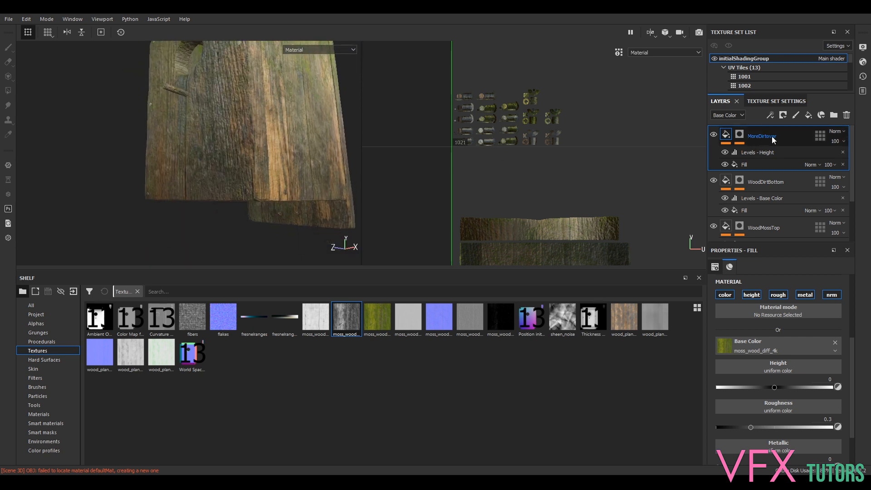
{"action": "right_click", "coordinate": [771, 136]}
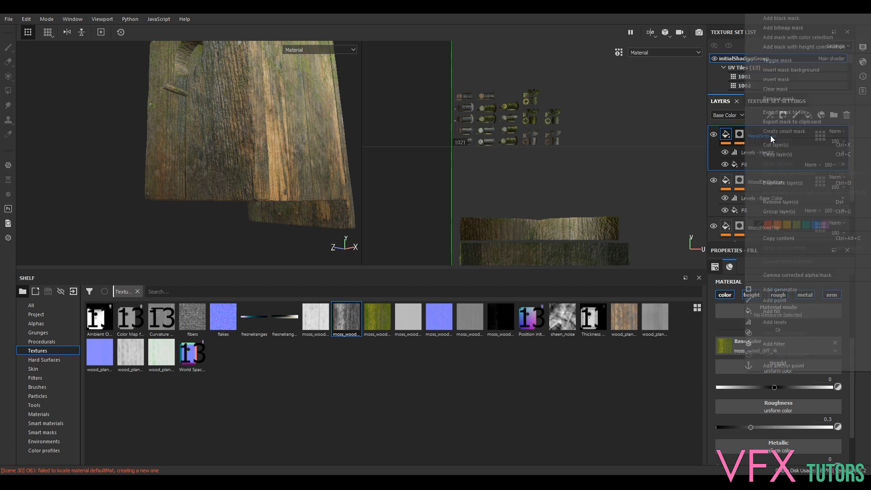
{"action": "key", "text": "alt"}
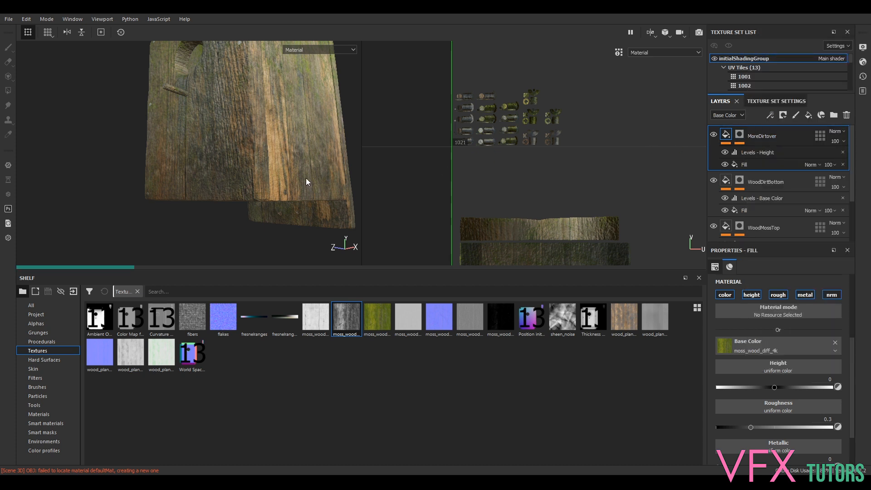
{"action": "scroll", "coordinate": [281, 195], "scroll_direction": "up", "scroll_amount": 5}
{"action": "scroll", "coordinate": [225, 177], "scroll_direction": "up", "scroll_amount": 2}
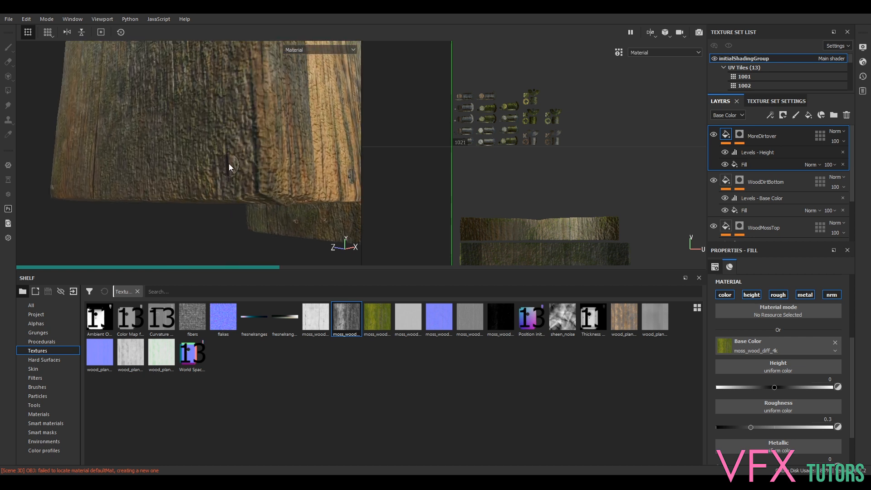
{"action": "scroll", "coordinate": [261, 169], "scroll_direction": "down", "scroll_amount": 3}
{"action": "scroll", "coordinate": [474, 167], "scroll_direction": "down", "scroll_amount": 1}
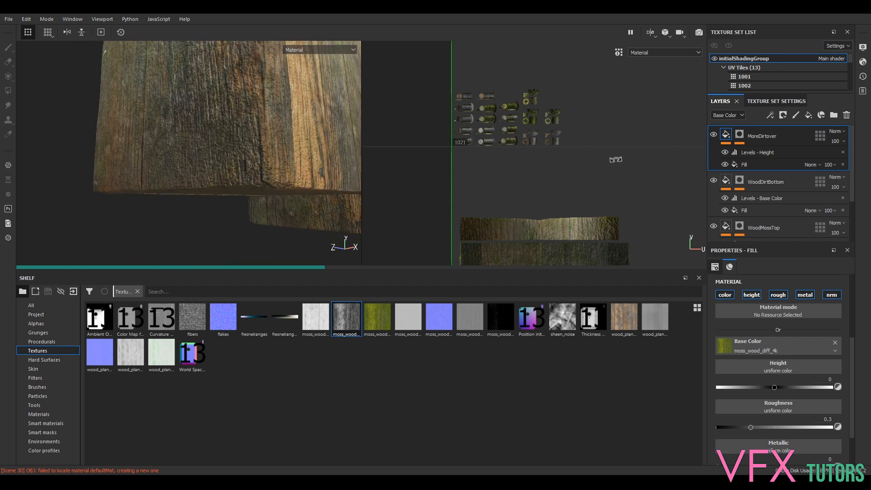
{"action": "right_click", "coordinate": [771, 138]}
{"action": "left_click", "coordinate": [669, 136]}
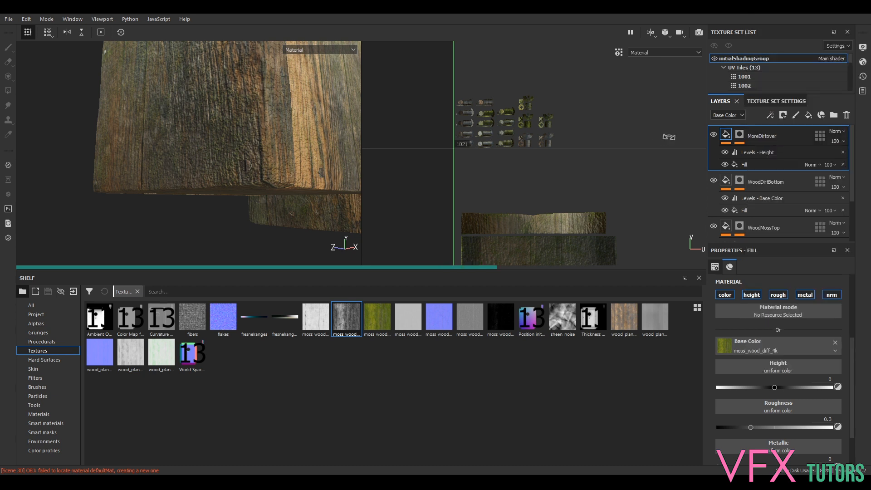
Create a paint layer above MoreDirtover and add a Paint effect to it
{"action": "left_click", "coordinate": [794, 116]}
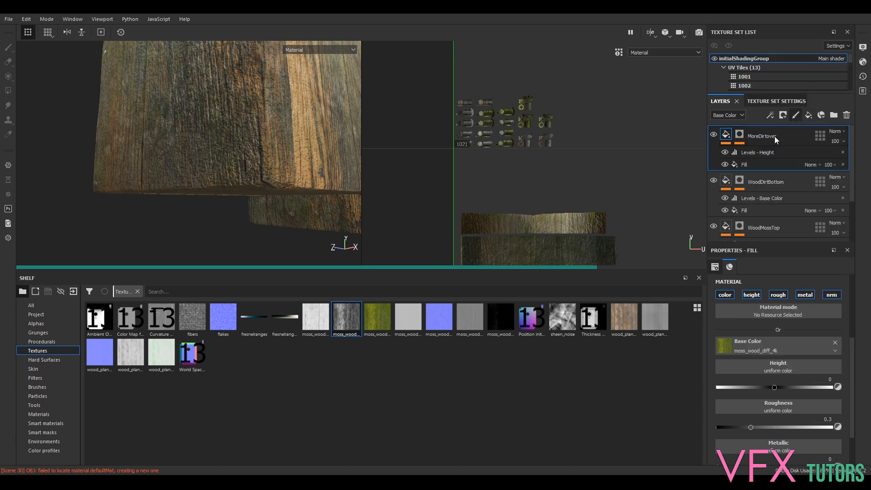
{"action": "right_click", "coordinate": [750, 137]}
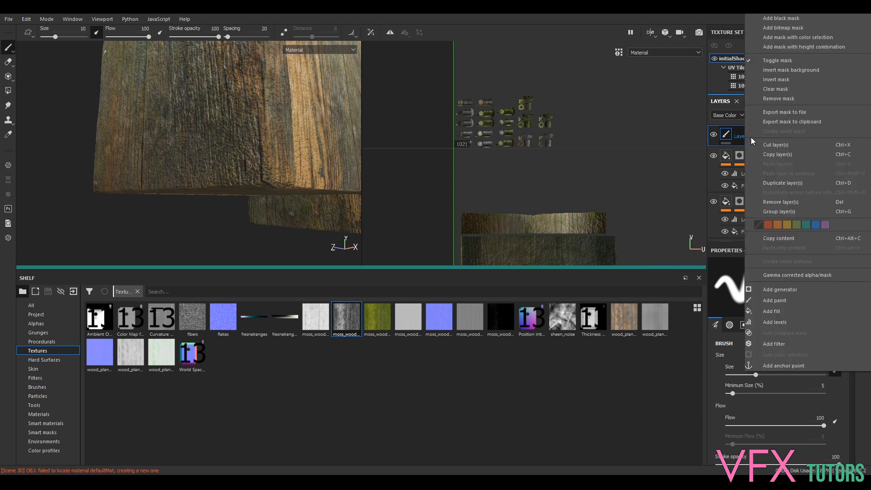
{"action": "left_click", "coordinate": [777, 300]}
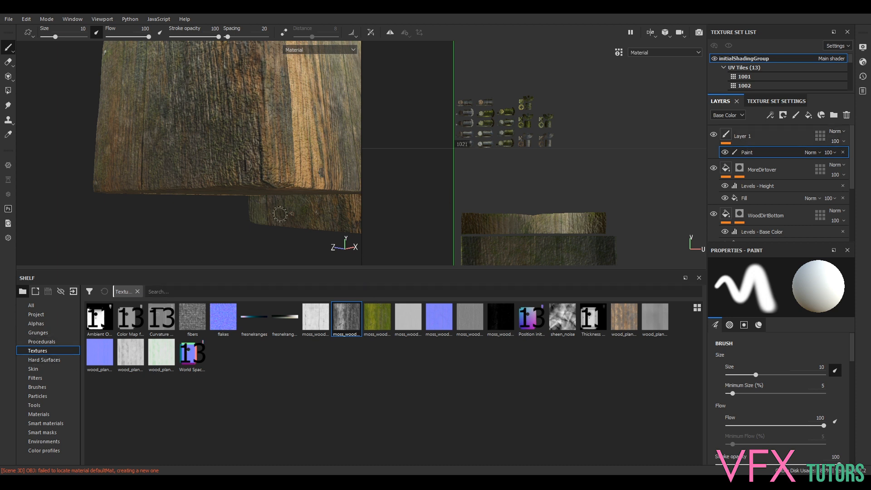
Try a white size 10 brush stroke on the birdhouse's lower front corner and undo it
{"action": "left_click_drag", "start_coordinate": [243, 156], "coordinate": [296, 156]}
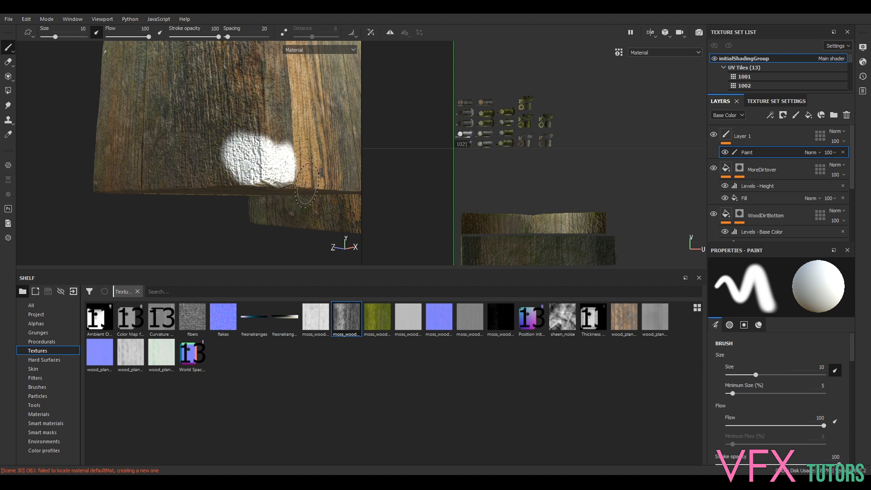
{"action": "key", "text": "ctrl+z"}
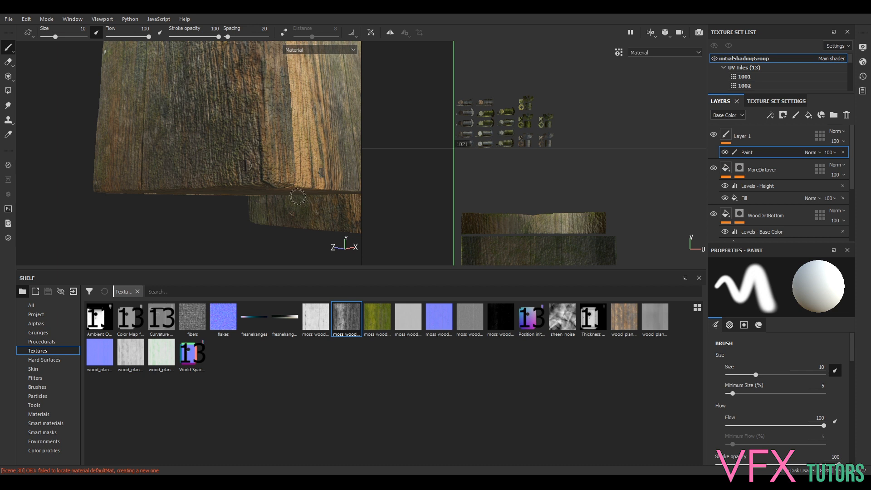
{"action": "mouse_move", "coordinate": [289, 192]}
{"action": "left_mouse_down", "text": "alt"}
{"action": "mouse_move", "coordinate": [288, 208]}
{"action": "mouse_move", "coordinate": [278, 198]}
{"action": "mouse_move", "coordinate": [284, 207]}
{"action": "left_mouse_up", "text": "alt"}
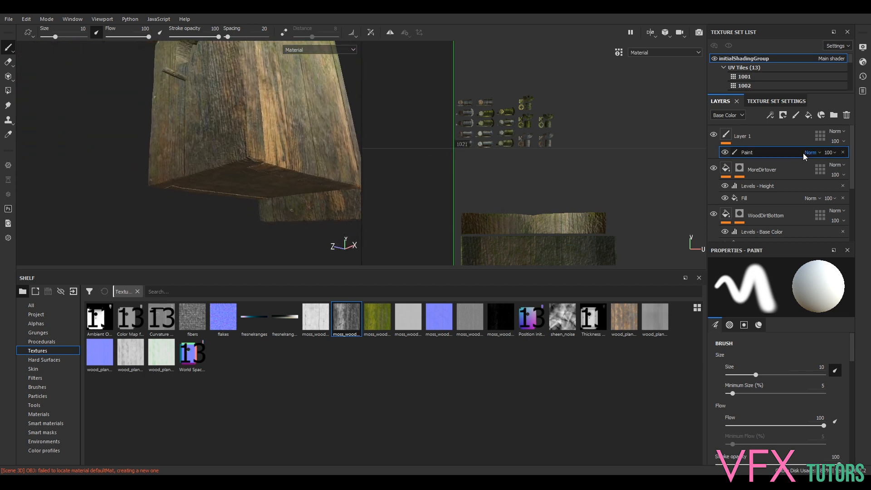
Select Layer 1's Paint effect and load the Rust Fine material as its paint material
{"action": "left_click", "coordinate": [778, 170]}
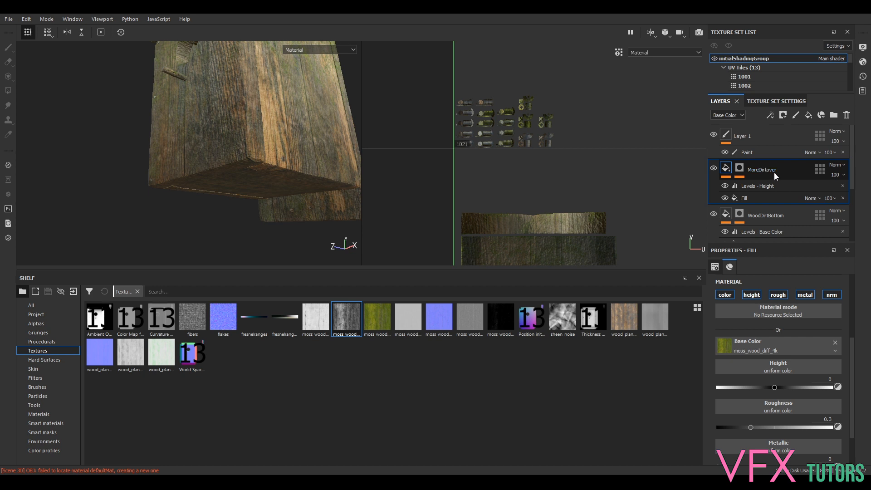
{"action": "left_click", "coordinate": [769, 153]}
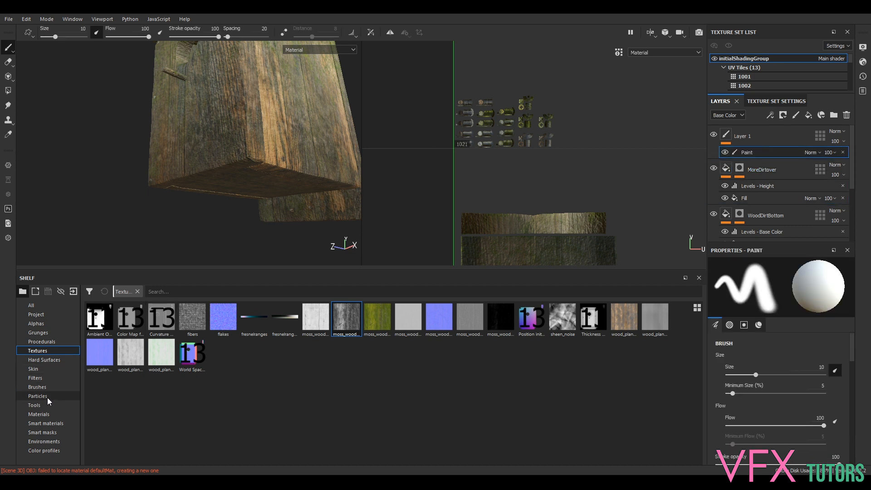
{"action": "left_click", "coordinate": [50, 414]}
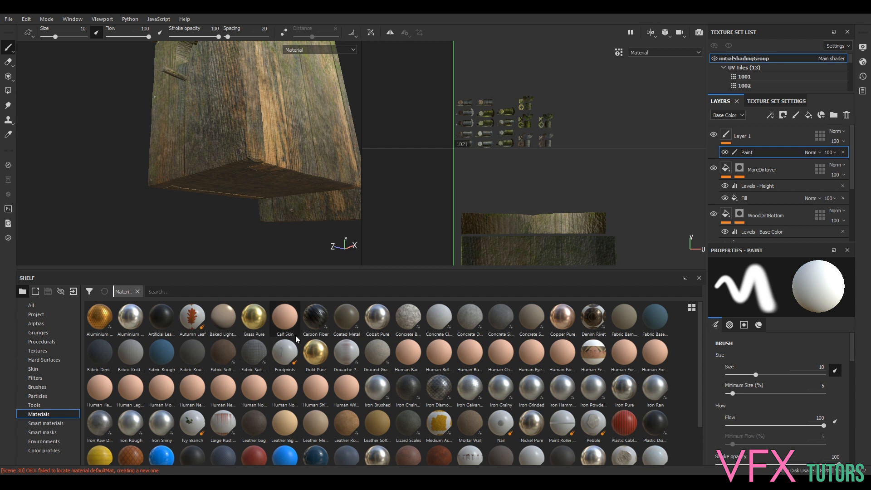
{"action": "scroll", "coordinate": [472, 400], "scroll_direction": "down", "scroll_amount": 1}
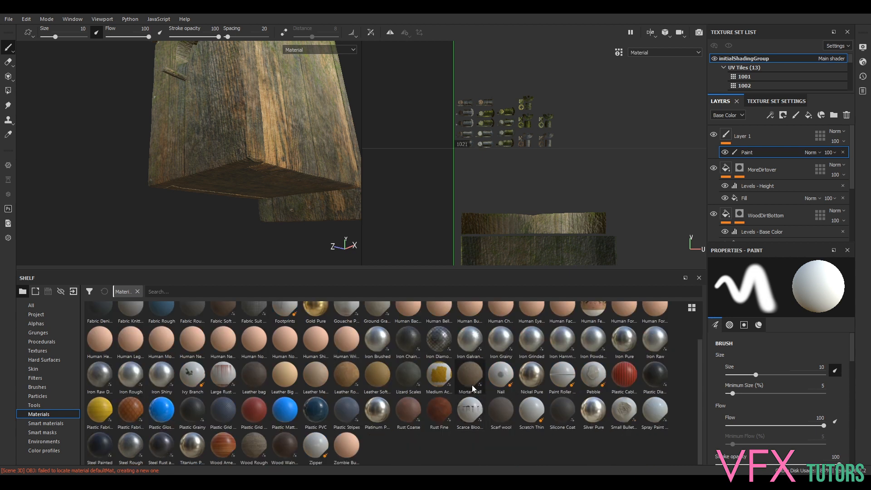
{"action": "left_click", "coordinate": [439, 410]}
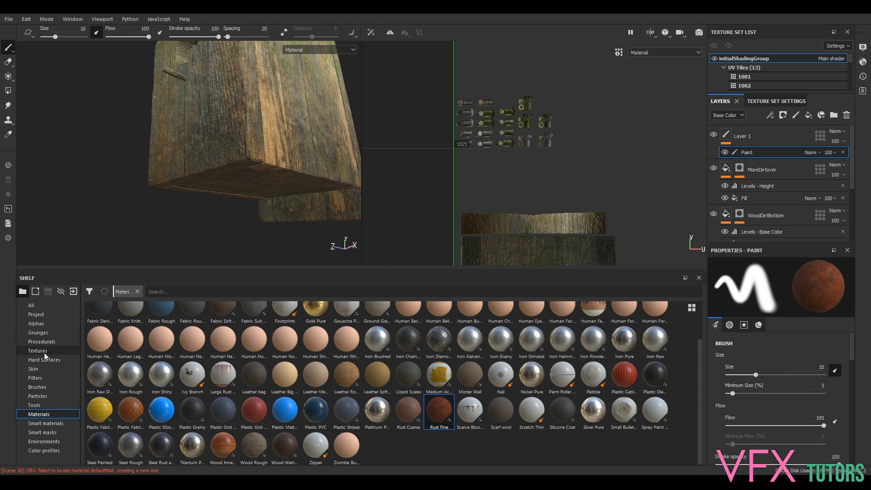
Browse the shelf's brushes and choose Dirt 1 for the Paint effect
{"action": "left_click", "coordinate": [51, 387]}
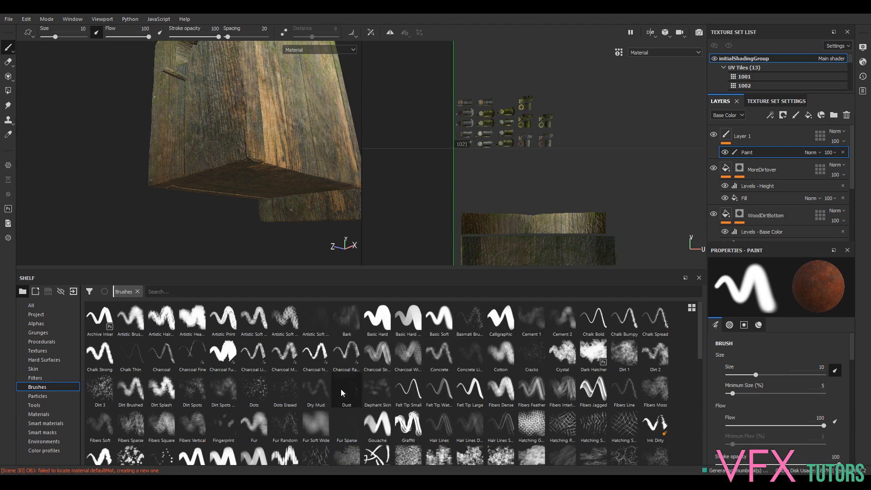
{"action": "mouse_move", "coordinate": [282, 426]}
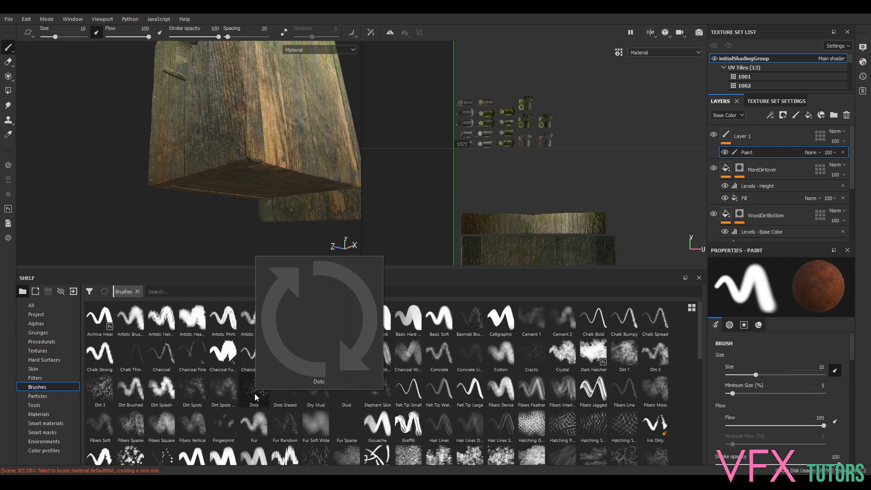
{"action": "mouse_move", "coordinate": [226, 396]}
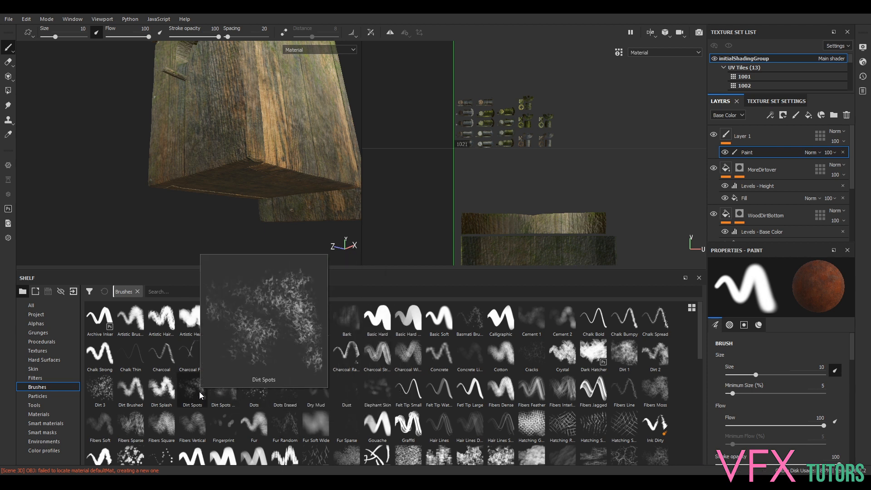
{"action": "left_click", "coordinate": [624, 360]}
Set the paint material's Rust Color to near-black, with R, G and B at 0.036
{"action": "scroll", "coordinate": [785, 347], "scroll_direction": "down", "scroll_amount": 10}
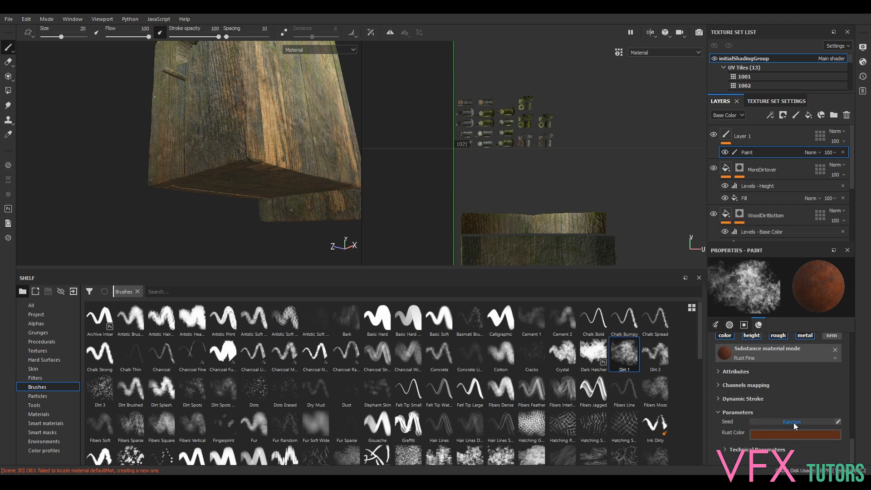
{"action": "left_click", "coordinate": [782, 433]}
{"action": "left_click_drag", "start_coordinate": [795, 391], "coordinate": [747, 411]}
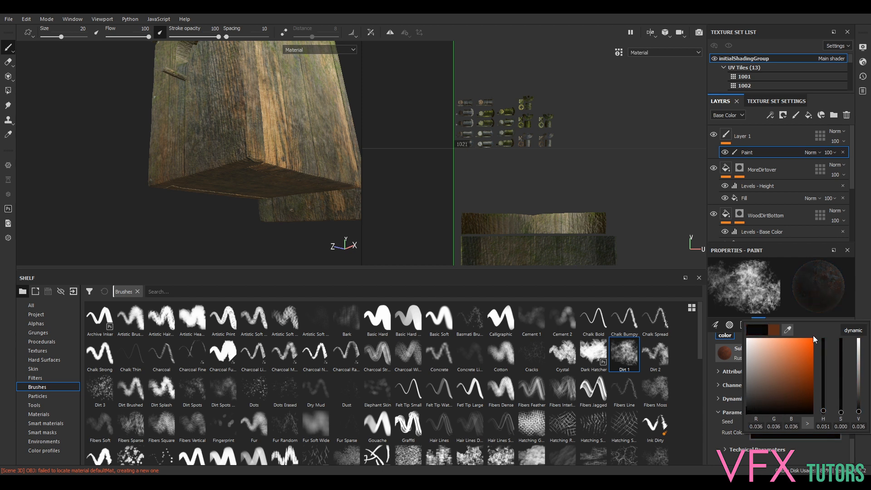
{"action": "left_click", "coordinate": [715, 434]}
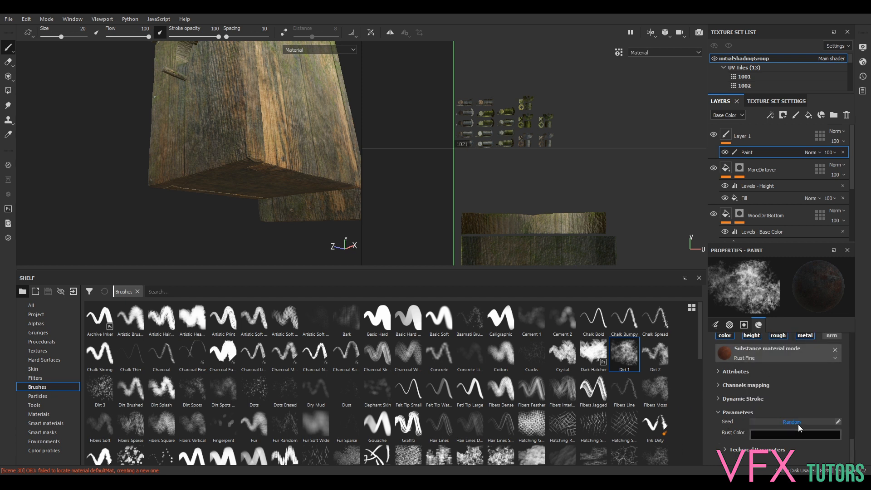
Reduce the paint material's Normal Intensity to 0.76 in its Technical Parameters and bring the birdhouse's lower side into view
{"action": "scroll", "coordinate": [799, 424], "scroll_direction": "down", "scroll_amount": 1}
{"action": "left_click", "coordinate": [724, 443]}
{"action": "scroll", "coordinate": [728, 439], "scroll_direction": "down", "scroll_amount": 3}
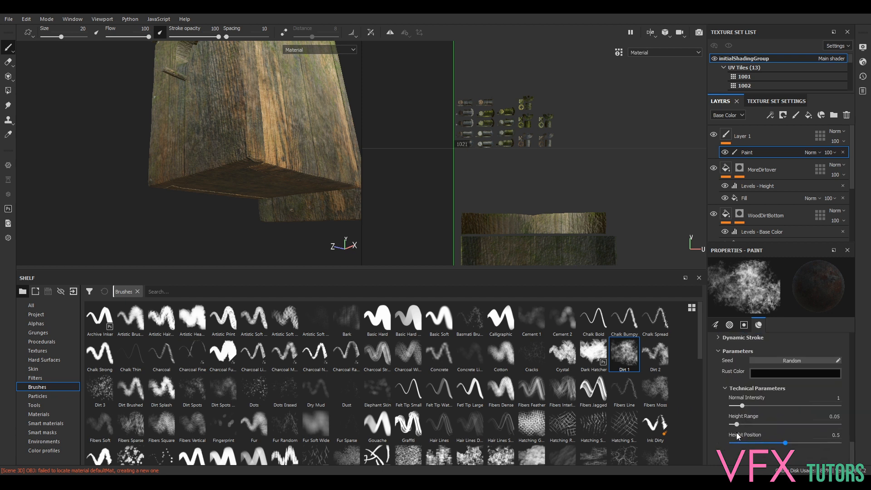
{"action": "left_click_drag", "start_coordinate": [743, 406], "coordinate": [739, 406]}
{"action": "left_click_drag", "start_coordinate": [313, 169], "coordinate": [249, 186], "text": "alt"}
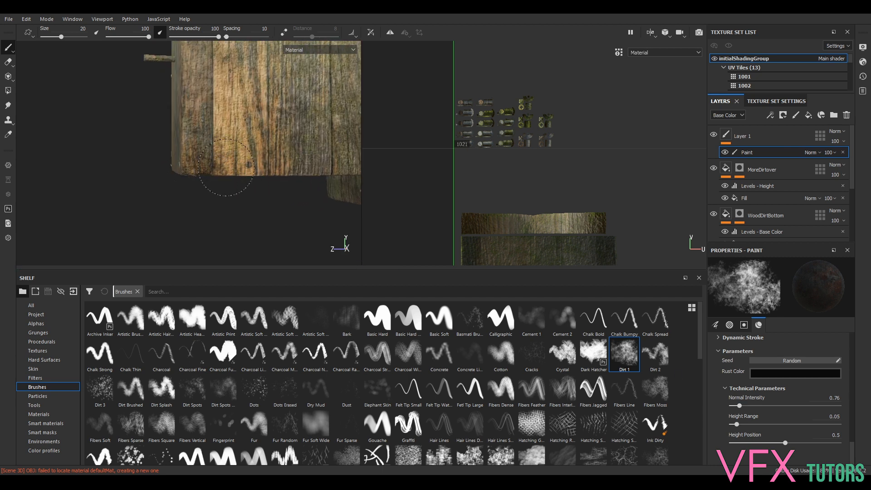
Brush dark dirt along the lower edge of the birdhouse's side wall and the adjoining corner
{"action": "mouse_move", "coordinate": [228, 174]}
{"action": "left_mouse_down", "text": "alt"}
{"action": "mouse_move", "coordinate": [278, 223]}
{"action": "mouse_move", "coordinate": [280, 190]}
{"action": "left_mouse_up", "text": "alt"}
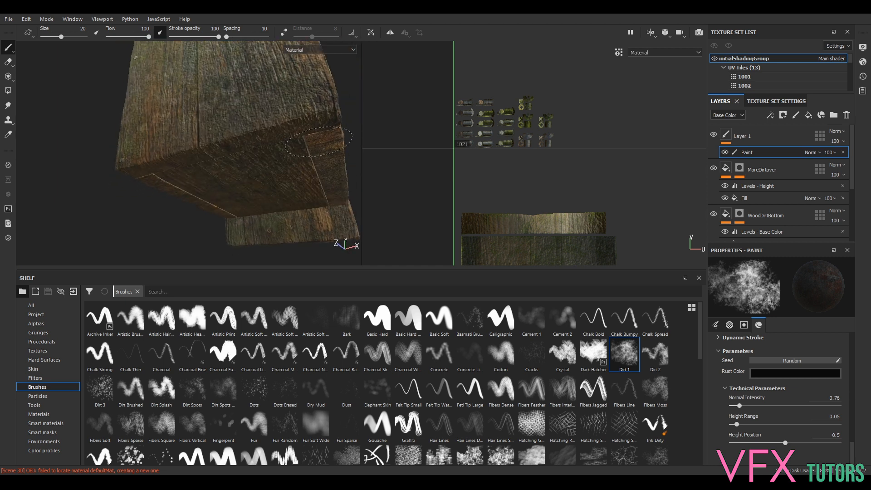
{"action": "left_click_drag", "start_coordinate": [290, 132], "coordinate": [230, 200], "text": "alt"}
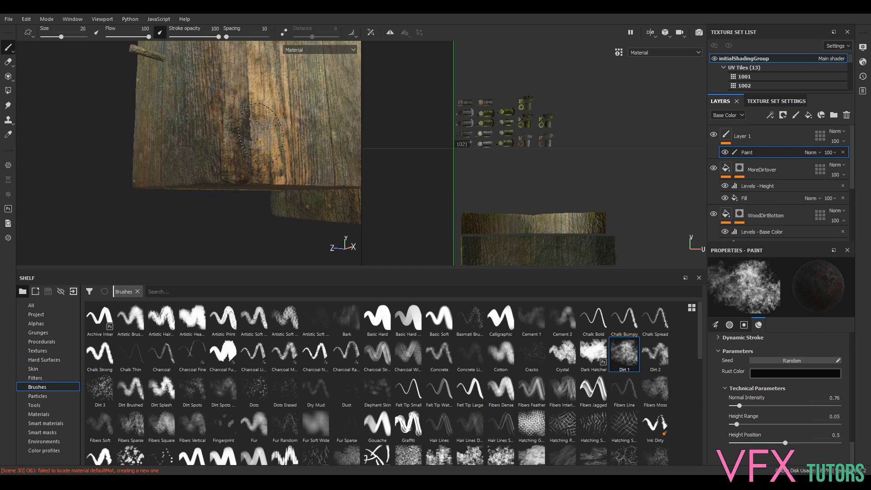
{"action": "mouse_move", "coordinate": [299, 184]}
{"action": "left_mouse_down", "text": "alt"}
{"action": "mouse_move", "coordinate": [229, 200]}
{"action": "mouse_move", "coordinate": [237, 203]}
{"action": "left_mouse_up", "text": "alt"}
{"action": "scroll", "coordinate": [237, 202], "scroll_direction": "down", "scroll_amount": 3}
{"action": "middle_click_drag", "start_coordinate": [311, 194], "coordinate": [231, 207], "text": "alt"}
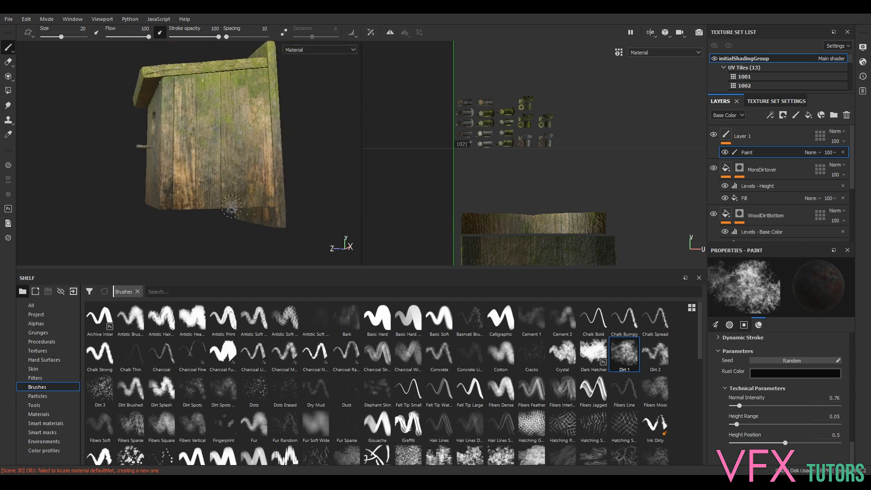
{"action": "mouse_move", "coordinate": [291, 208]}
{"action": "left_mouse_down", "text": "alt"}
{"action": "mouse_move", "coordinate": [296, 202]}
{"action": "mouse_move", "coordinate": [268, 211]}
{"action": "left_mouse_up", "text": "alt"}
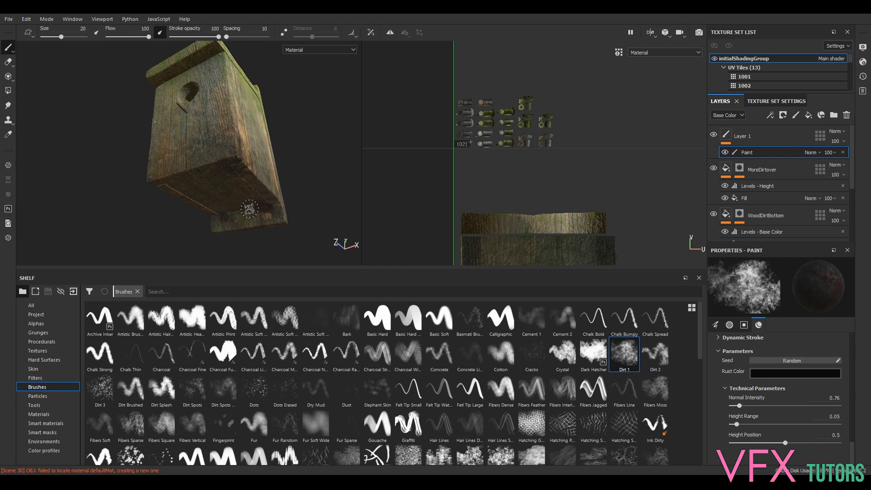
Brush dark dirt on the underside where it meets the back board and along the side wall's bottom edge
{"action": "left_click_drag", "start_coordinate": [332, 153], "coordinate": [290, 173], "text": "alt"}
{"action": "right_click_drag", "start_coordinate": [290, 227], "coordinate": [199, 219], "text": "alt"}
{"action": "left_click_drag", "start_coordinate": [200, 220], "coordinate": [224, 195], "text": "alt"}
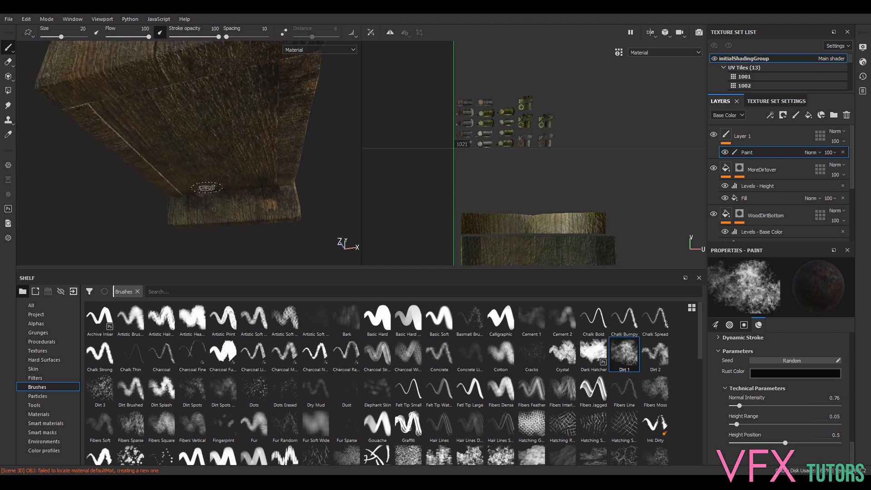
{"action": "left_click_drag", "start_coordinate": [317, 159], "coordinate": [279, 200], "text": "alt"}
{"action": "left_click_drag", "start_coordinate": [320, 124], "coordinate": [292, 185], "text": "alt"}
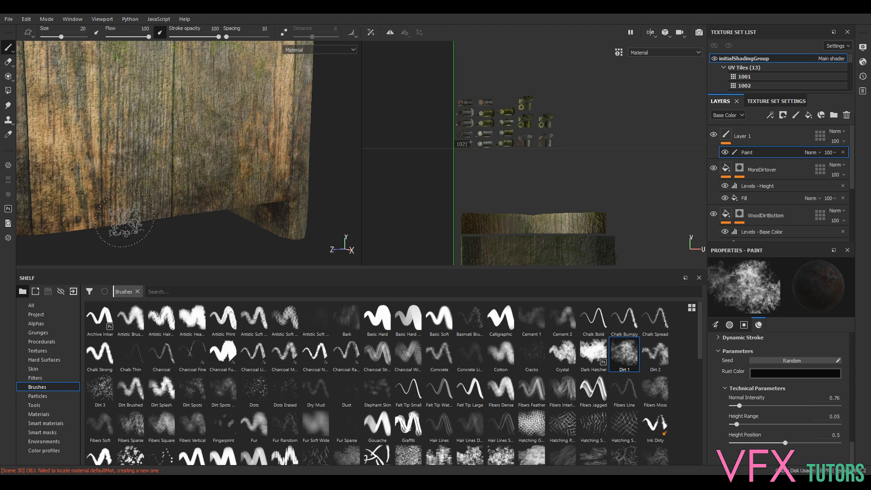
{"action": "mouse_move", "coordinate": [279, 170]}
{"action": "right_mouse_down", "text": "alt"}
{"action": "mouse_move", "coordinate": [286, 189]}
{"action": "mouse_move", "coordinate": [287, 171]}
{"action": "right_mouse_up", "text": "alt"}
{"action": "left_click_drag", "start_coordinate": [287, 171], "coordinate": [318, 68], "text": "alt"}
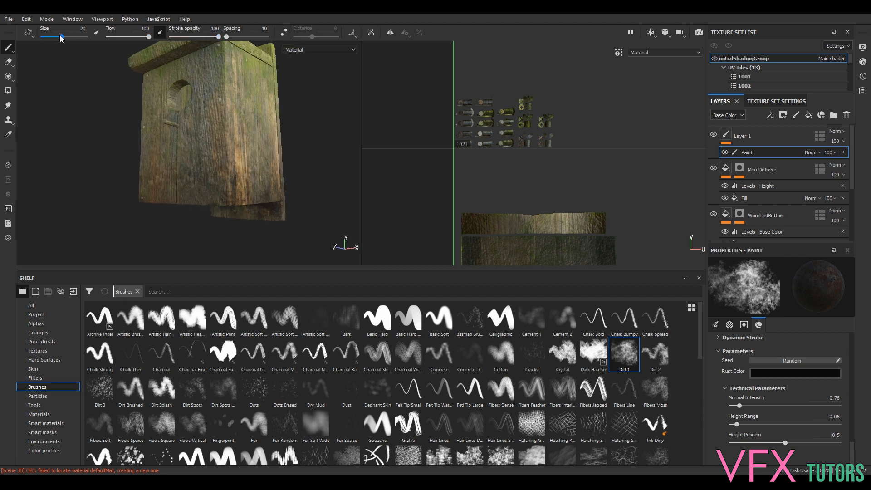
Try painting dark dirt on the plank's upper edge in the UV view with a brush size of 7.49
{"action": "left_click_drag", "start_coordinate": [61, 38], "coordinate": [67, 36]}
{"action": "left_click_drag", "start_coordinate": [241, 152], "coordinate": [272, 188], "text": "alt"}
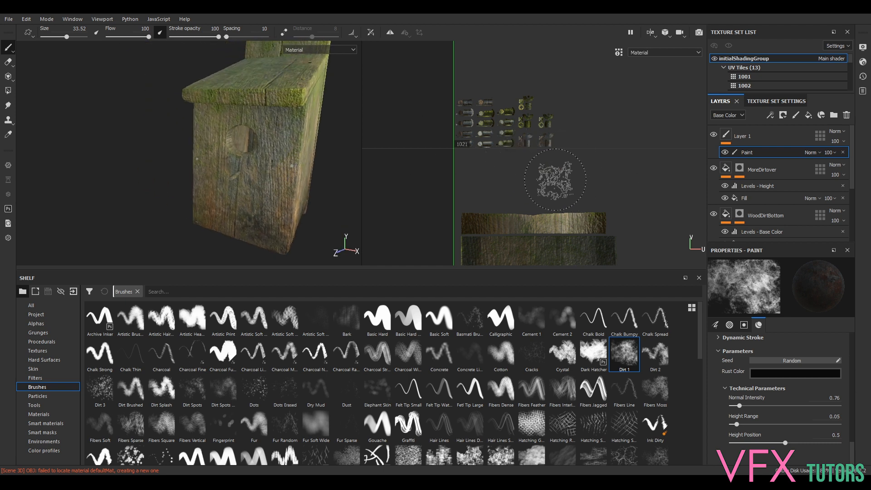
{"action": "middle_click_drag", "start_coordinate": [554, 192], "coordinate": [587, 162], "text": "alt"}
{"action": "right_click_drag", "start_coordinate": [588, 162], "coordinate": [593, 201], "text": "alt"}
{"action": "left_click_drag", "start_coordinate": [66, 36], "coordinate": [54, 36]}
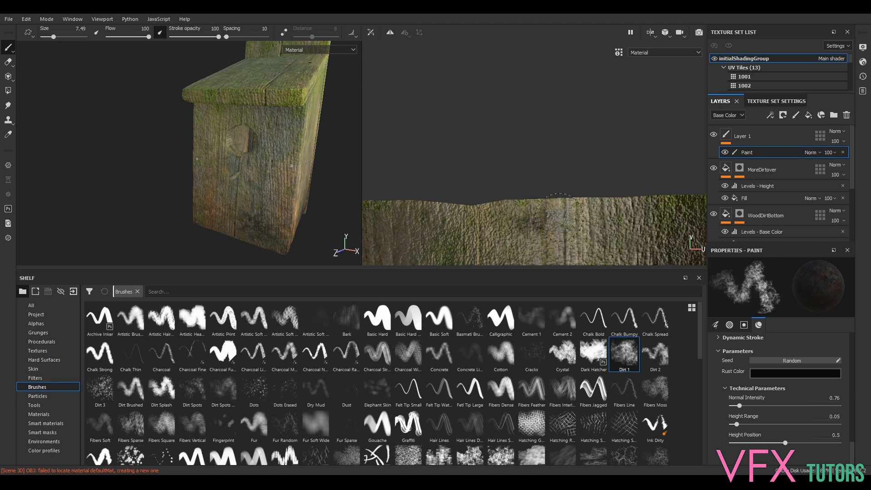
{"action": "mouse_move", "coordinate": [528, 205]}
{"action": "left_mouse_down"}
{"action": "mouse_move", "coordinate": [569, 208]}
{"action": "mouse_move", "coordinate": [558, 209]}
{"action": "left_mouse_up"}
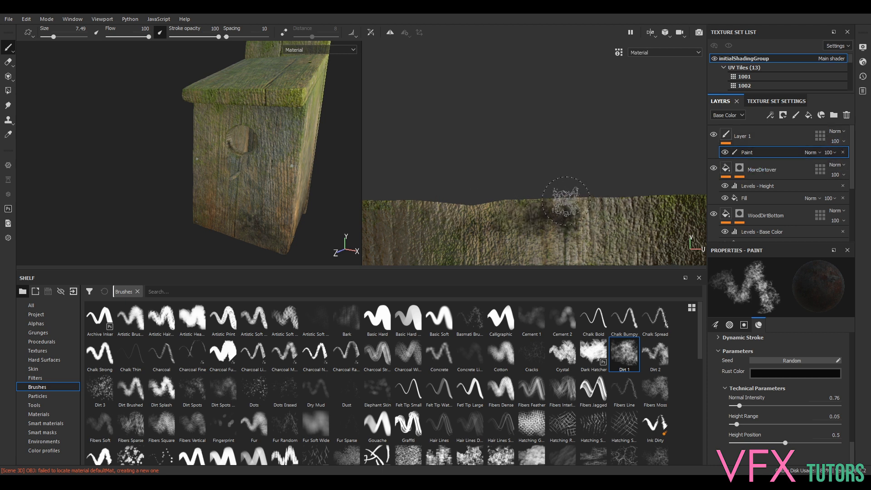
Undo the dirt strokes painted on the plank in the UV view
{"action": "key", "text": "ctrl+z"}
{"action": "key", "text": "ctrl+z"}
{"action": "key", "text": "ctrl+z"}
{"action": "key", "text": "ctrl+z"}
{"action": "key", "text": "ctrl+z"}
{"action": "key", "text": "ctrl+z"}
{"action": "key", "text": "ctrl+z"}
{"action": "key", "text": "ctrl+z"}
{"action": "key", "text": "ctrl+z"}
{"action": "key", "text": "ctrl+z"}
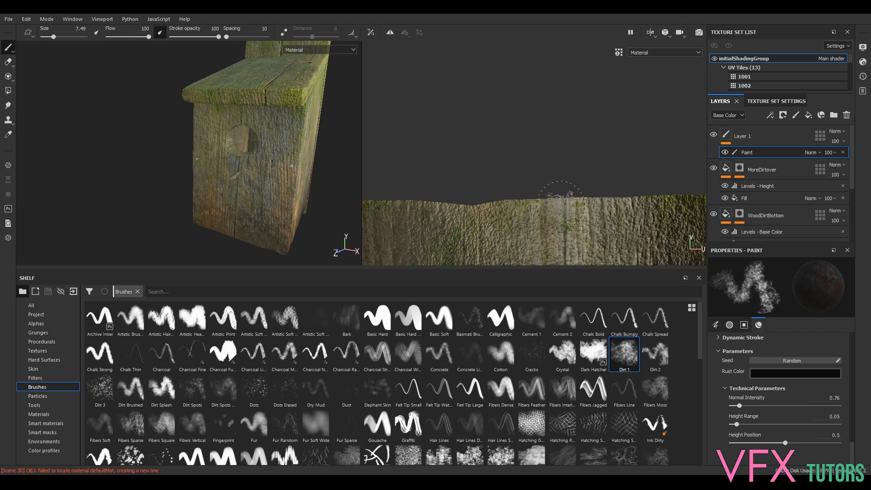
Reduce the brush's stroke opacity to 19 and look through the Paint effect's brush settings
{"action": "scroll", "coordinate": [587, 195], "scroll_direction": "up", "scroll_amount": 2}
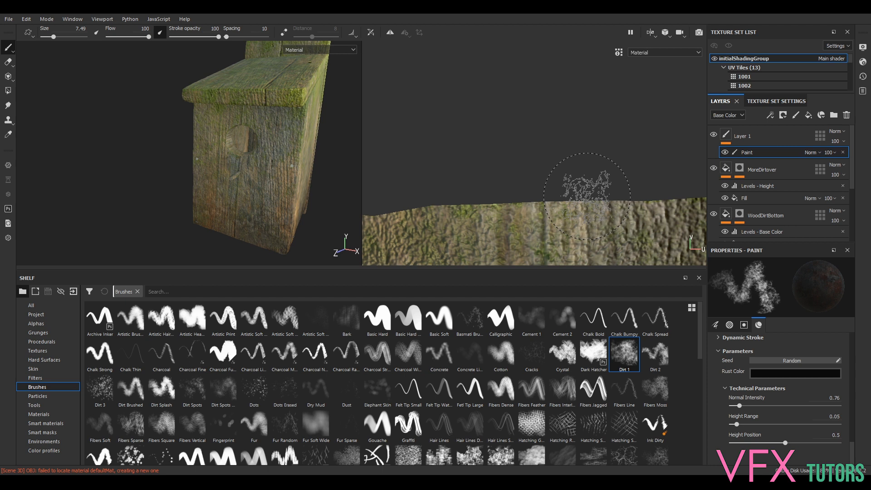
{"action": "scroll", "coordinate": [535, 180], "scroll_direction": "down", "scroll_amount": 4}
{"action": "left_click_drag", "start_coordinate": [216, 38], "coordinate": [180, 39]}
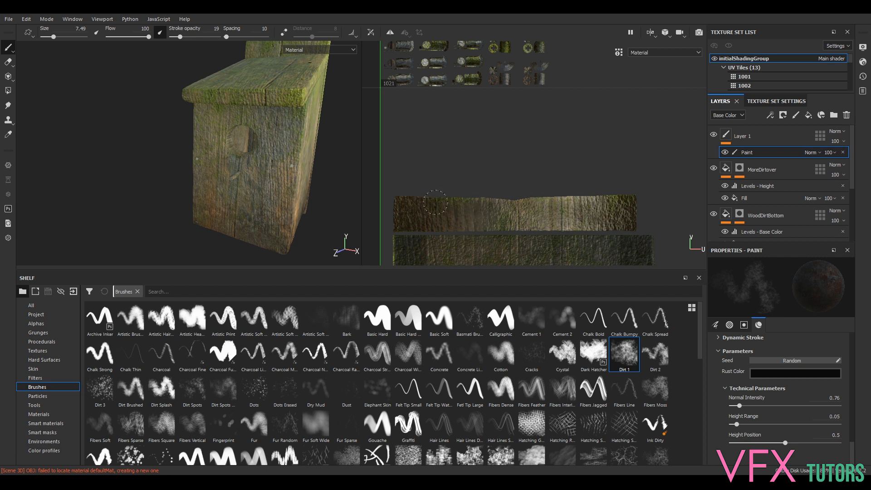
{"action": "left_click", "coordinate": [715, 324]}
{"action": "scroll", "coordinate": [773, 377], "scroll_direction": "down", "scroll_amount": 5}
{"action": "scroll", "coordinate": [771, 370], "scroll_direction": "up", "scroll_amount": 5}
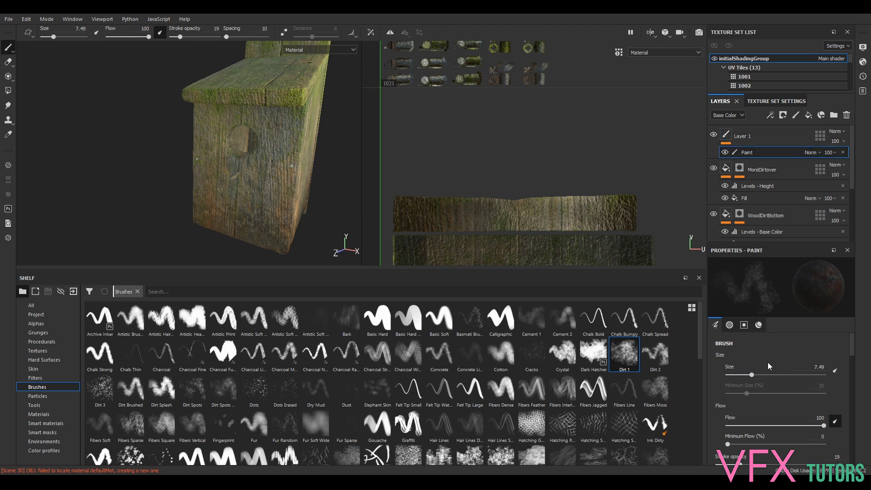
Set the Dirt 1 brush's stroke opacity to 33 and its size to 26.61
{"action": "mouse_move", "coordinate": [229, 169]}
{"action": "left_mouse_down", "text": "alt"}
{"action": "mouse_move", "coordinate": [158, 164]}
{"action": "mouse_move", "coordinate": [196, 177]}
{"action": "mouse_move", "coordinate": [274, 179]}
{"action": "mouse_move", "coordinate": [291, 207]}
{"action": "mouse_move", "coordinate": [334, 175]}
{"action": "mouse_move", "coordinate": [362, 171]}
{"action": "mouse_move", "coordinate": [446, 204]}
{"action": "mouse_move", "coordinate": [272, 205]}
{"action": "left_mouse_up", "text": "alt"}
{"action": "left_click_drag", "start_coordinate": [287, 198], "coordinate": [292, 149], "text": "alt"}
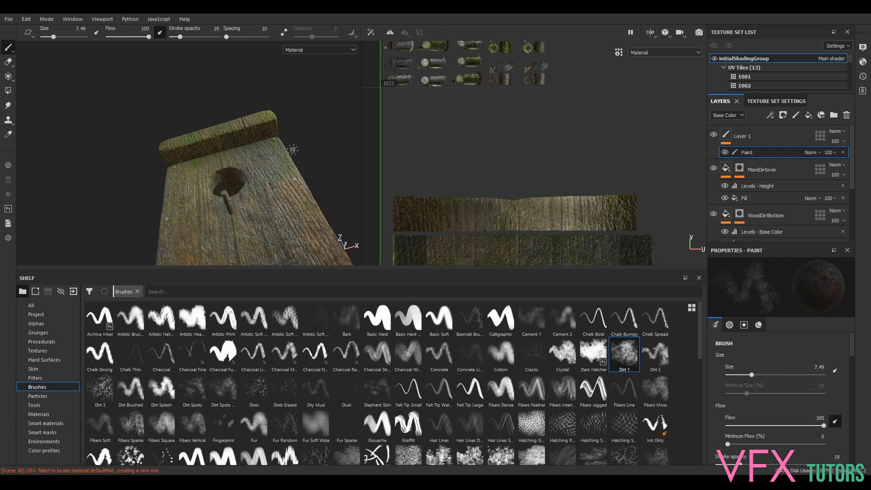
{"action": "left_click_drag", "start_coordinate": [179, 38], "coordinate": [186, 38]}
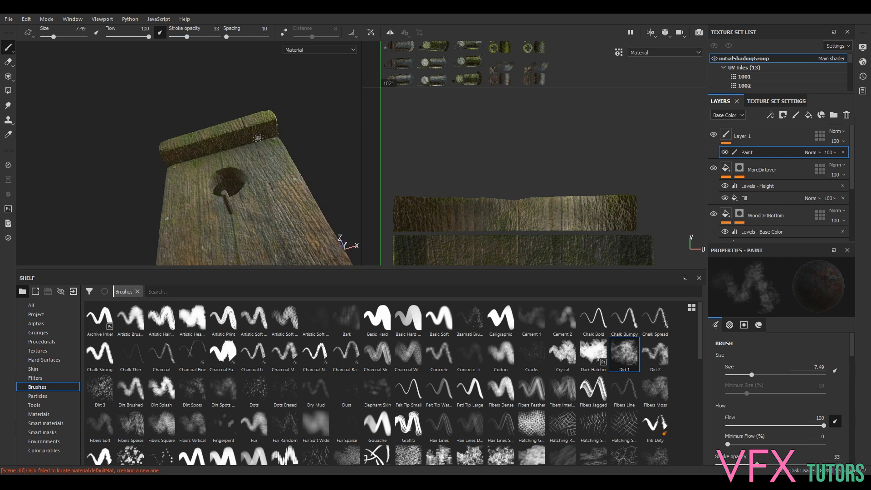
{"action": "left_click_drag", "start_coordinate": [54, 37], "coordinate": [64, 37]}
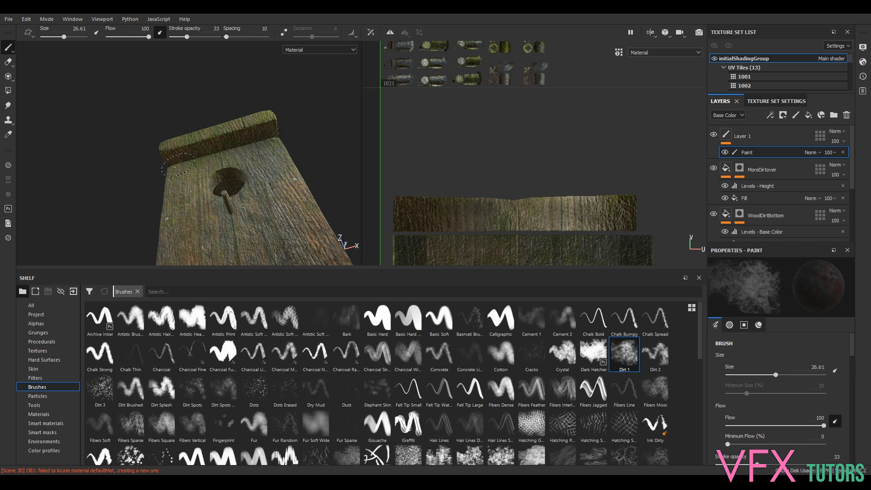
Brush soft dark dirt beneath the roof overhang across the front and side walls up to the back board
{"action": "mouse_move", "coordinate": [330, 102]}
{"action": "left_mouse_down", "text": "alt"}
{"action": "mouse_move", "coordinate": [317, 127]}
{"action": "mouse_move", "coordinate": [276, 122]}
{"action": "left_mouse_up", "text": "alt"}
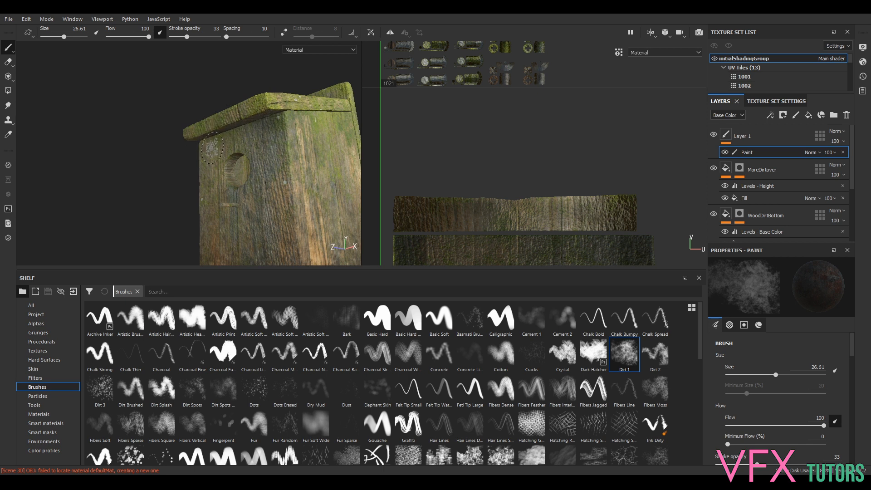
{"action": "left_click_drag", "start_coordinate": [344, 110], "coordinate": [282, 134], "text": "alt"}
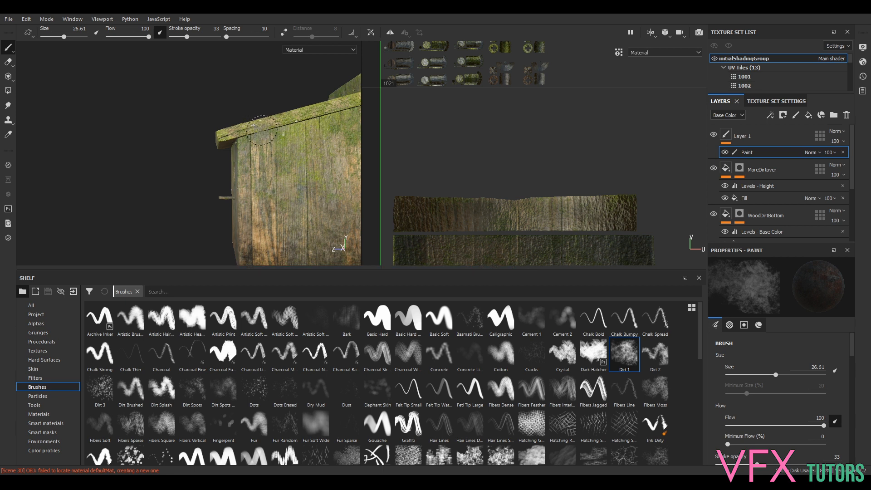
{"action": "left_click_drag", "start_coordinate": [203, 162], "coordinate": [190, 180], "text": "alt"}
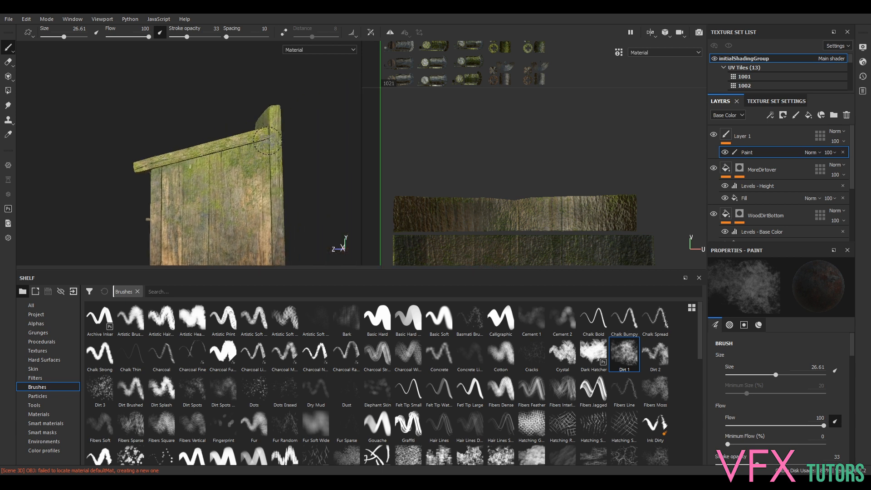
{"action": "mouse_move", "coordinate": [323, 132]}
{"action": "left_mouse_down", "text": "alt"}
{"action": "mouse_move", "coordinate": [255, 125]}
{"action": "mouse_move", "coordinate": [285, 150]}
{"action": "mouse_move", "coordinate": [204, 130]}
{"action": "mouse_move", "coordinate": [139, 128]}
{"action": "left_mouse_up", "text": "alt"}
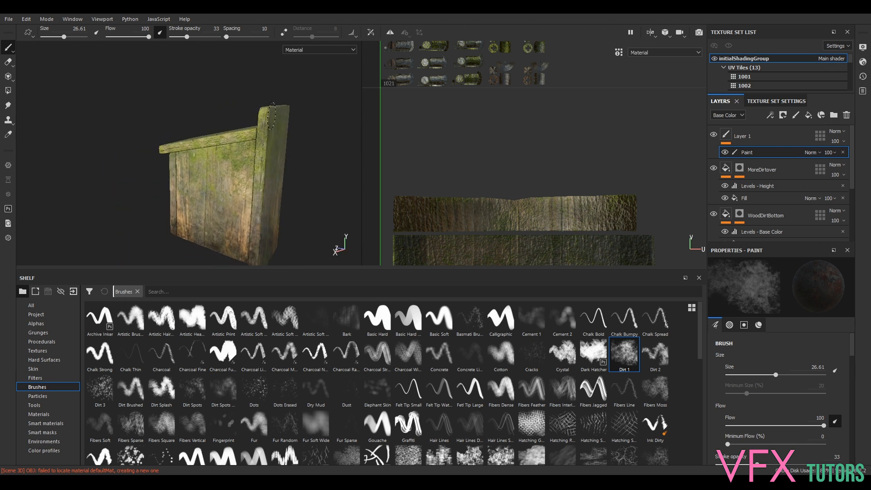
Brush dark dirt down the back board's side edge towards its lower end
{"action": "left_click_drag", "start_coordinate": [252, 217], "coordinate": [309, 207], "text": "alt"}
{"action": "middle_click_drag", "start_coordinate": [309, 206], "coordinate": [263, 182], "text": "alt"}
{"action": "mouse_move", "coordinate": [263, 181]}
{"action": "right_mouse_down", "text": "alt"}
{"action": "mouse_move", "coordinate": [249, 188]}
{"action": "mouse_move", "coordinate": [249, 176]}
{"action": "right_mouse_up", "text": "alt"}
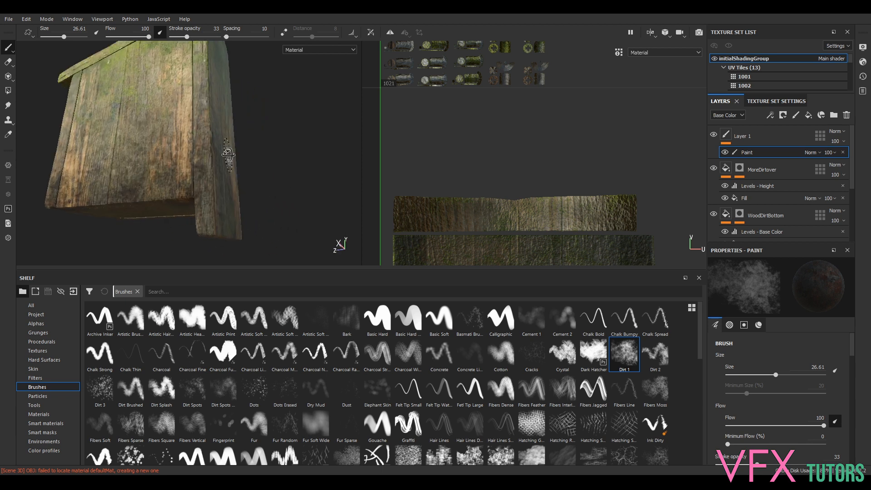
{"action": "left_click_drag", "start_coordinate": [228, 154], "coordinate": [224, 188], "text": "alt"}
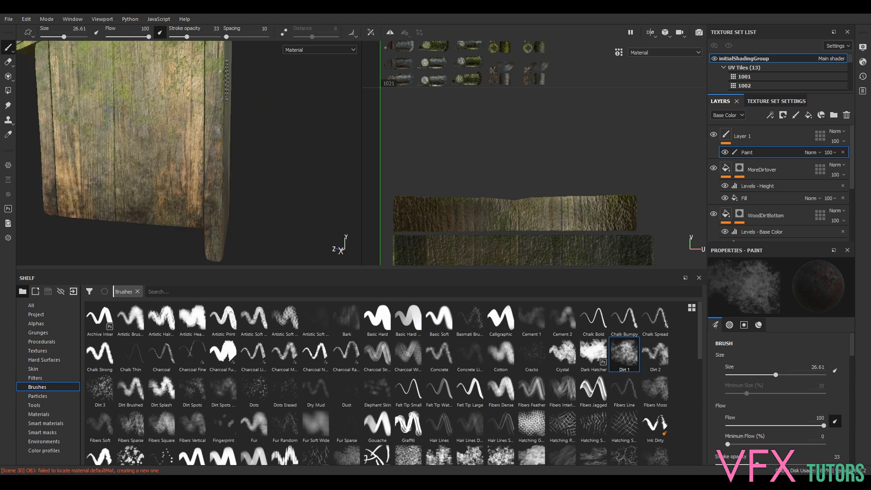
{"action": "scroll", "coordinate": [307, 136], "scroll_direction": "up", "scroll_amount": 3}
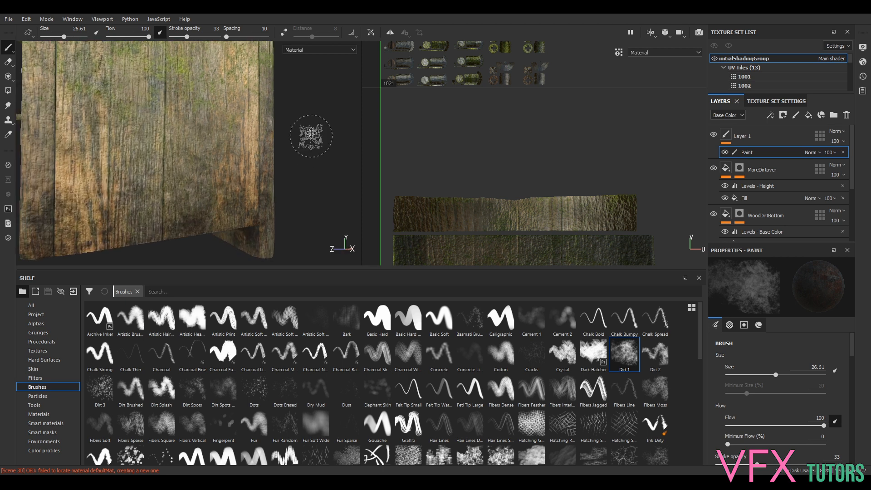
{"action": "scroll", "coordinate": [325, 101], "scroll_direction": "down", "scroll_amount": 5}
Brush dark dirt on the upper side edge and rear face of the back board
{"action": "left_click_drag", "start_coordinate": [318, 109], "coordinate": [237, 137], "text": "alt"}
{"action": "left_click", "coordinate": [247, 85]}
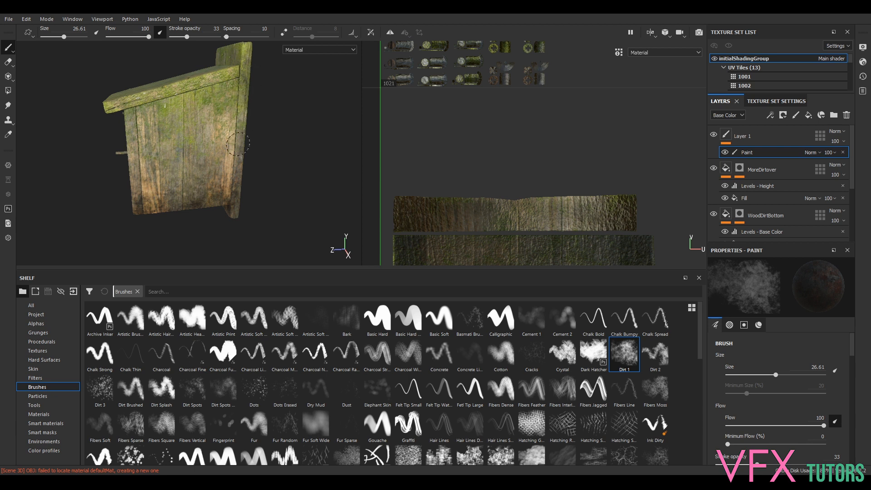
{"action": "left_click_drag", "start_coordinate": [278, 149], "coordinate": [189, 134], "text": "alt"}
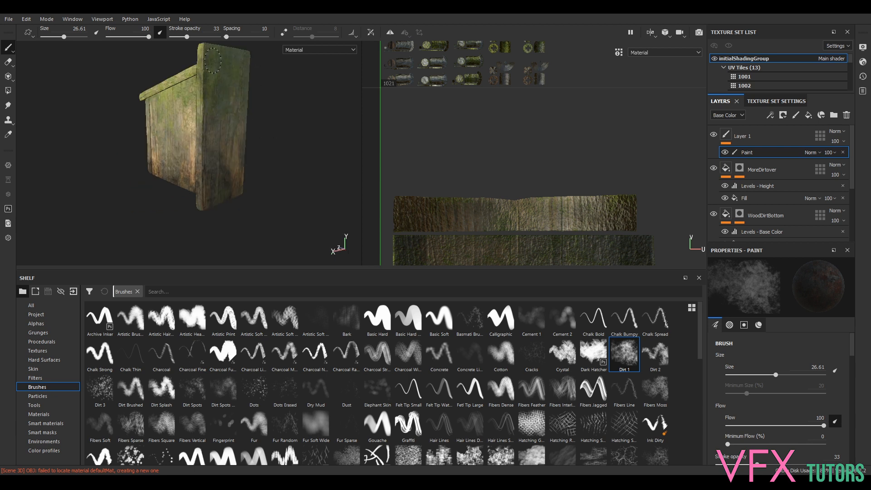
{"action": "left_click_drag", "start_coordinate": [202, 189], "coordinate": [327, 200], "text": "alt"}
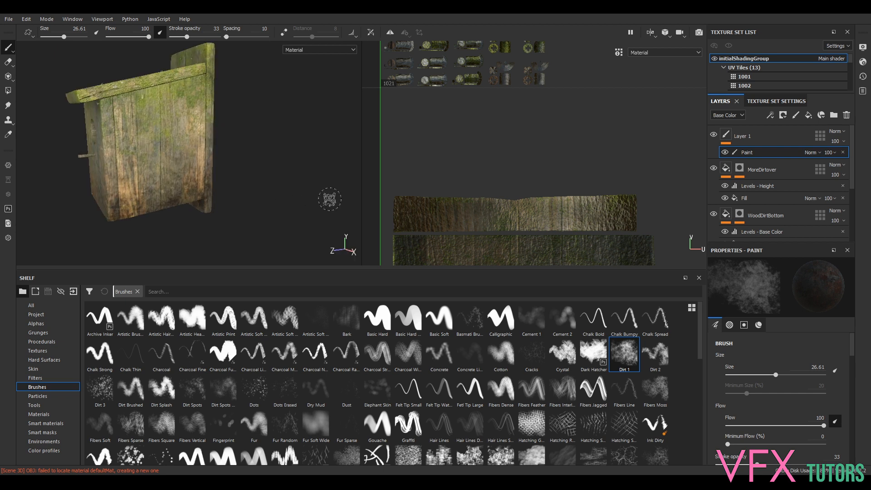
Brush dark dirt on the front wall around the entrance hole and beneath the roof
{"action": "left_click_drag", "start_coordinate": [247, 195], "coordinate": [316, 189], "text": "alt"}
{"action": "left_click_drag", "start_coordinate": [219, 217], "coordinate": [184, 194], "text": "alt"}
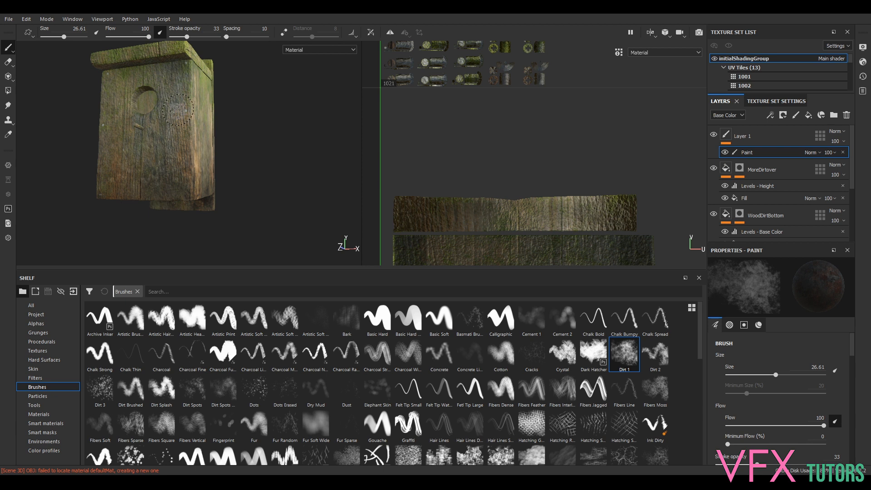
{"action": "left_click_drag", "start_coordinate": [257, 160], "coordinate": [185, 166], "text": "alt"}
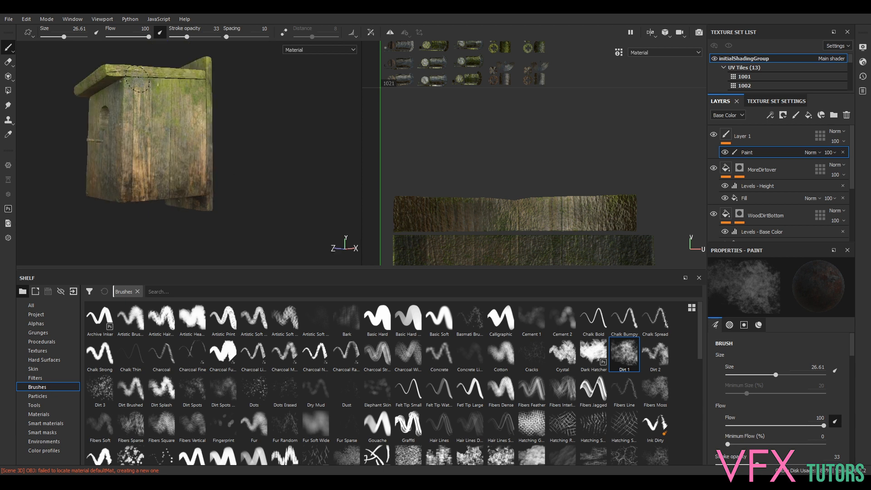
{"action": "mouse_move", "coordinate": [253, 112]}
{"action": "left_mouse_down", "text": "alt"}
{"action": "mouse_move", "coordinate": [263, 159]}
{"action": "mouse_move", "coordinate": [322, 156]}
{"action": "mouse_move", "coordinate": [301, 174]}
{"action": "mouse_move", "coordinate": [174, 216]}
{"action": "mouse_move", "coordinate": [125, 150]}
{"action": "mouse_move", "coordinate": [172, 168]}
{"action": "left_mouse_up", "text": "alt"}
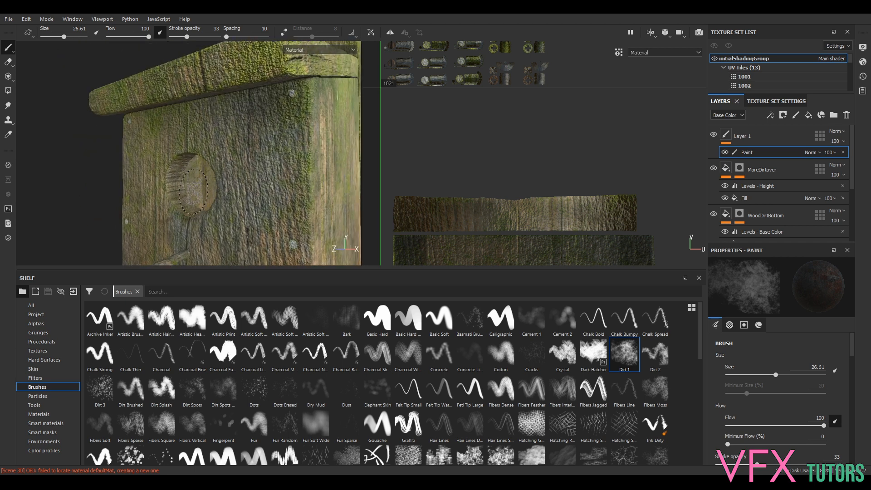
Rename Layer 1 as extrDirtDark
{"action": "scroll", "coordinate": [251, 155], "scroll_direction": "down", "scroll_amount": 4}
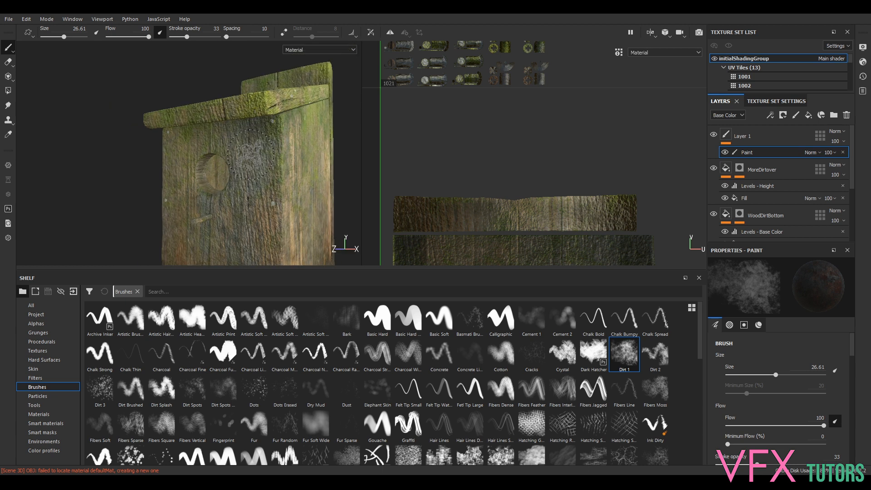
{"action": "scroll", "coordinate": [319, 156], "scroll_direction": "down", "scroll_amount": 3}
{"action": "left_click", "coordinate": [751, 136]}
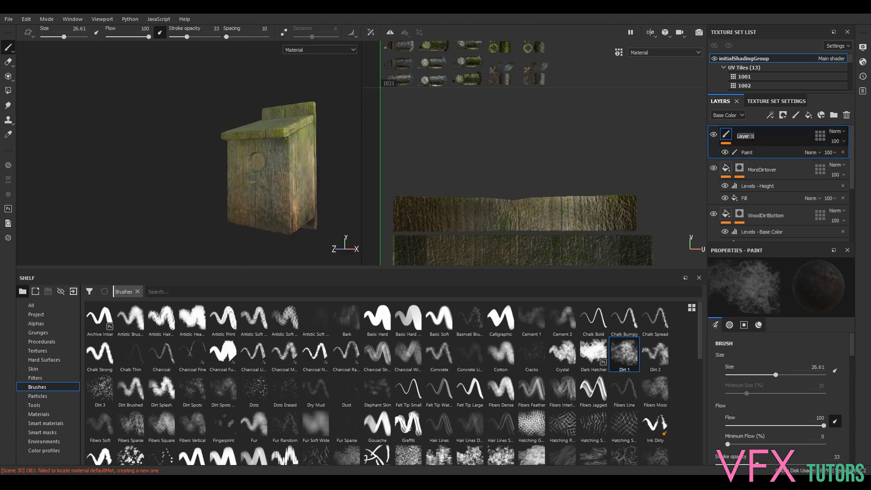
{"action": "type", "text": "extrDir:Dark"}
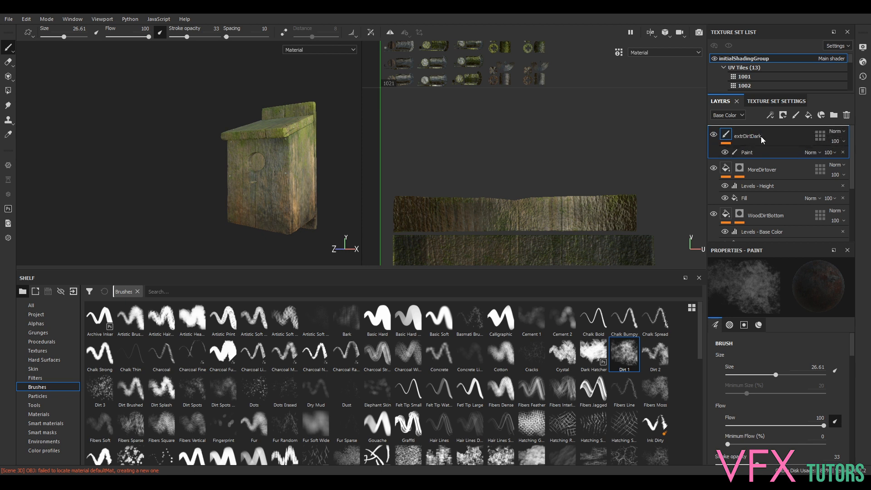
Duplicate the extrDirtDark layer and add a new fill layer above the copy
{"action": "key", "text": "ctrl+d"}
{"action": "left_click", "coordinate": [770, 115]}
{"action": "left_click", "coordinate": [809, 116]}
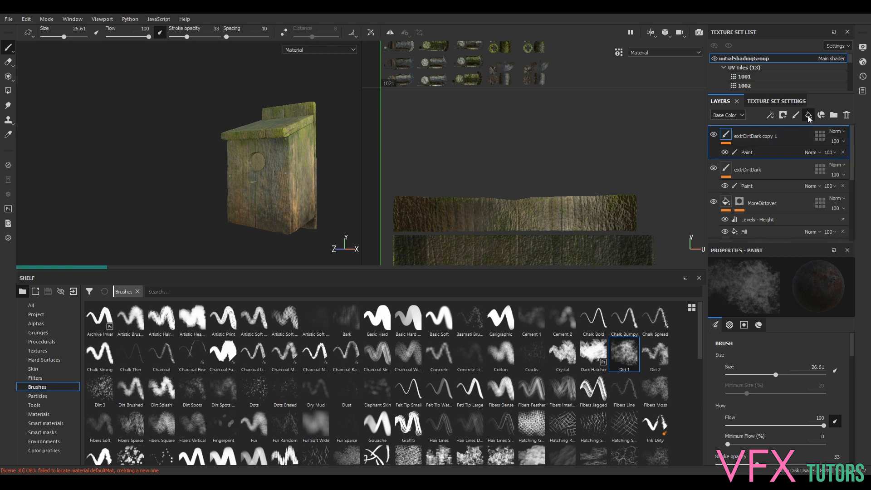
{"action": "left_click", "coordinate": [810, 116]}
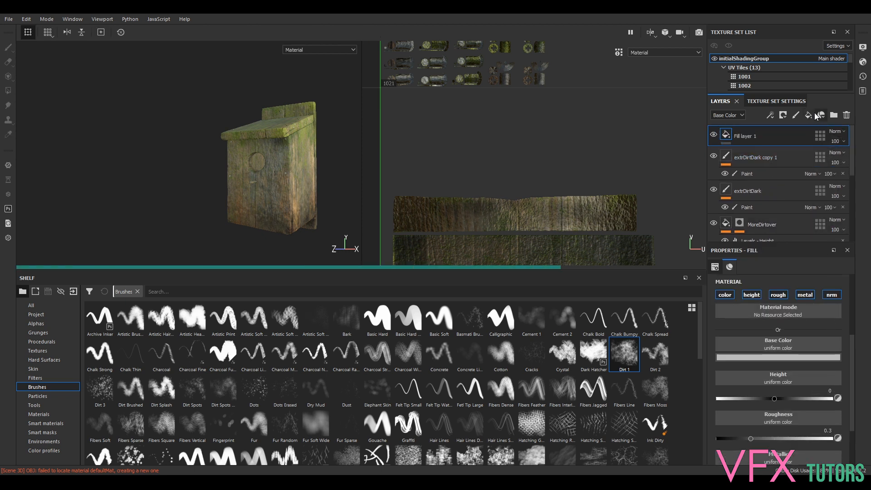
Rename the new fill layer as nails
{"action": "double_click", "coordinate": [753, 136]}
{"action": "type", "text": "nal"}
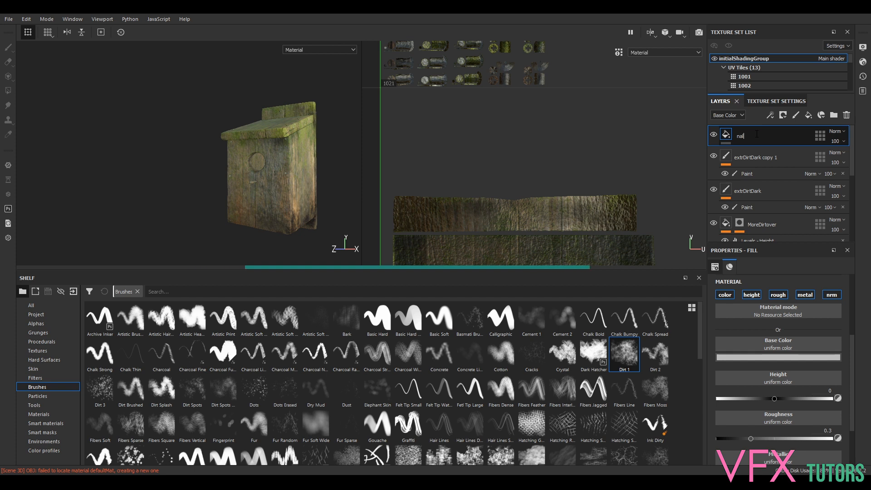
{"action": "type", "text": "s"}
{"action": "key", "text": "Return"}
{"action": "double_click", "coordinate": [754, 136]}
{"action": "type", "text": "nails"}
{"action": "key", "text": "Return"}
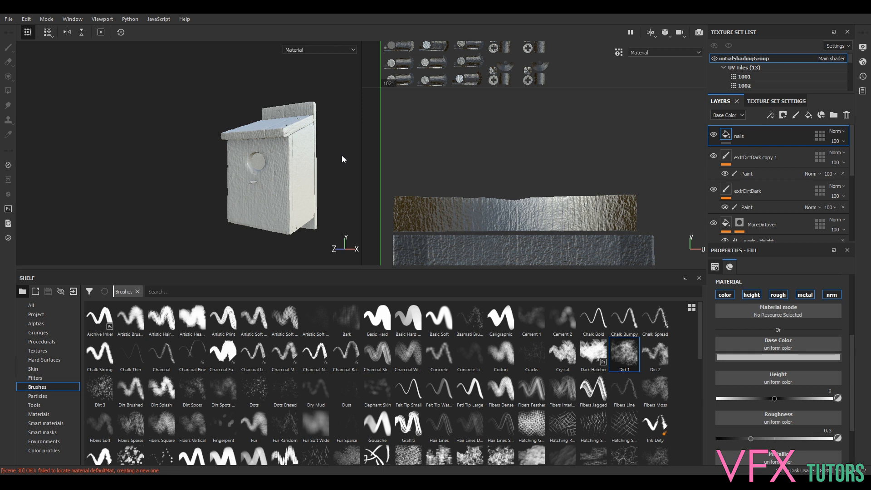
{"action": "right_click", "coordinate": [743, 137]}
{"action": "left_click", "coordinate": [778, 18]}
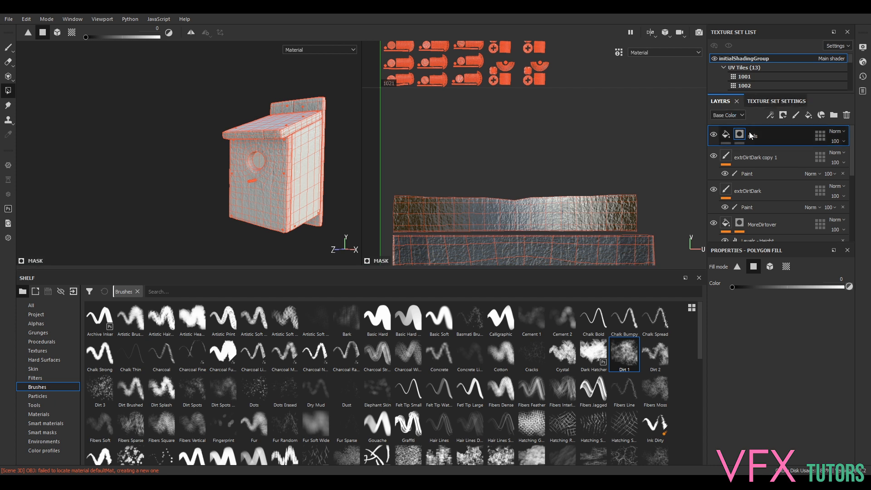
{"action": "key", "text": "ctrl+z"}
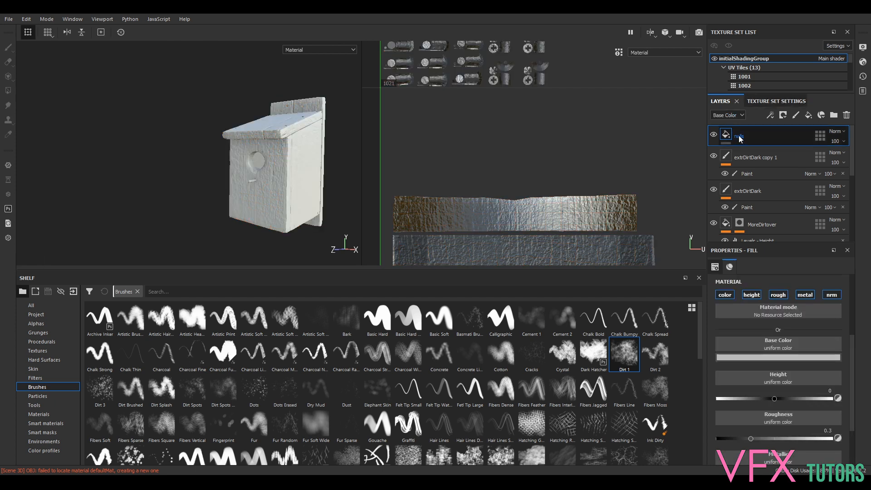
Add a black mask with a paint effect to the nails layer and polygon-fill all nail UV islands in white
{"action": "right_click", "coordinate": [739, 138]}
{"action": "left_click", "coordinate": [781, 18]}
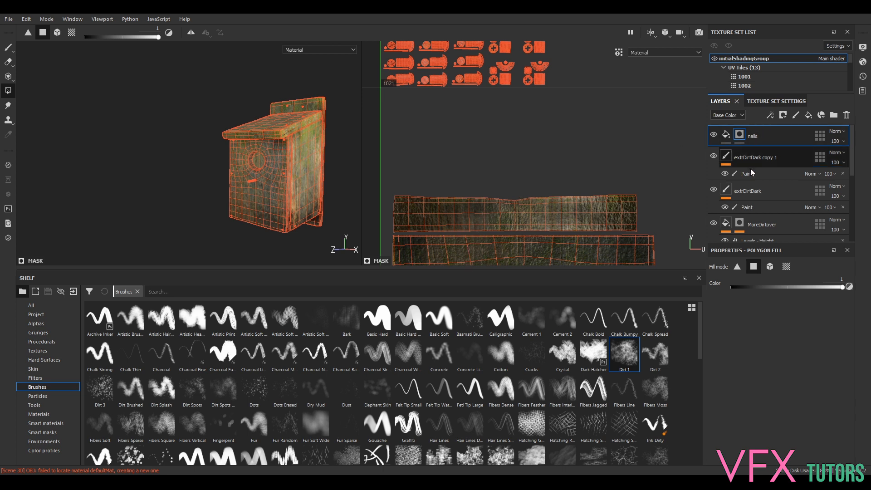
{"action": "right_click", "coordinate": [739, 133]}
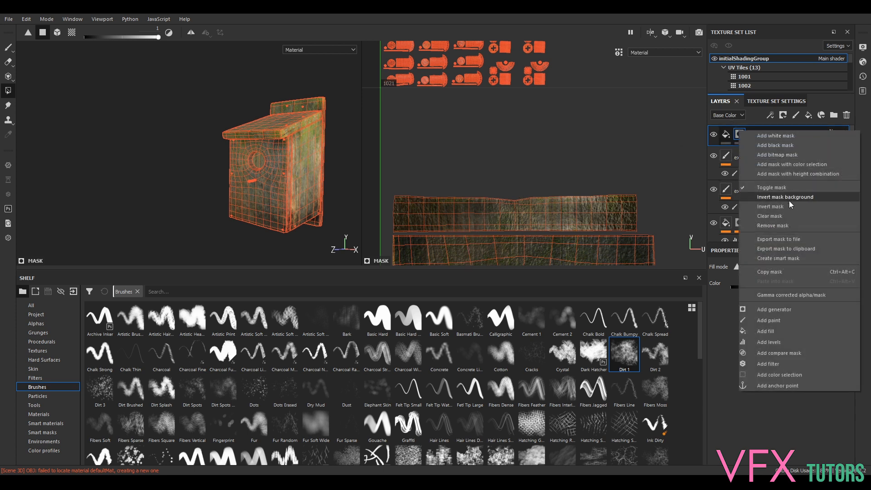
{"action": "left_click", "coordinate": [774, 322]}
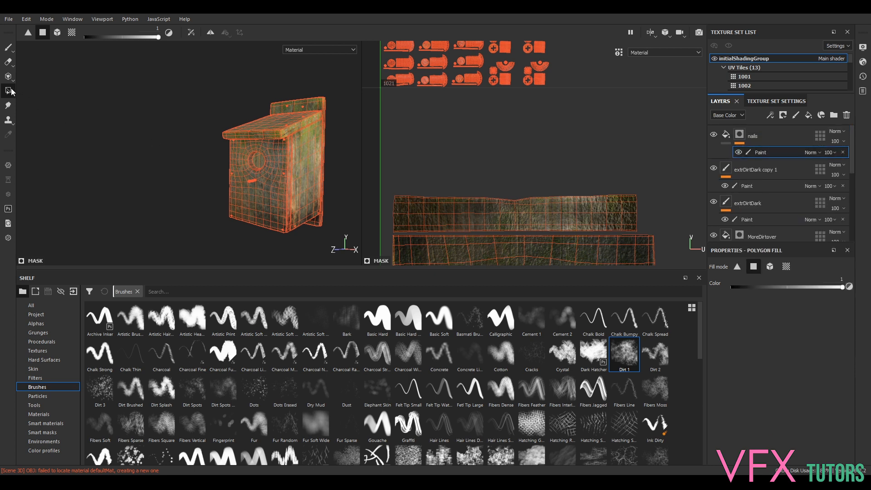
{"action": "middle_click_drag", "start_coordinate": [546, 123], "coordinate": [606, 211], "text": "alt"}
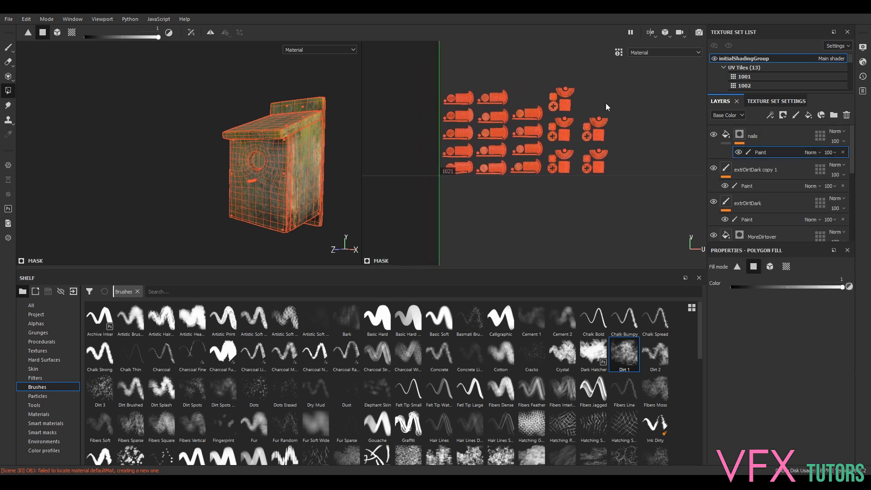
{"action": "left_click_drag", "start_coordinate": [622, 75], "coordinate": [442, 205]}
Examine the masked nail heads up close on the birdhouse's front wall and roof
{"action": "scroll", "coordinate": [290, 217], "scroll_direction": "down", "scroll_amount": 2}
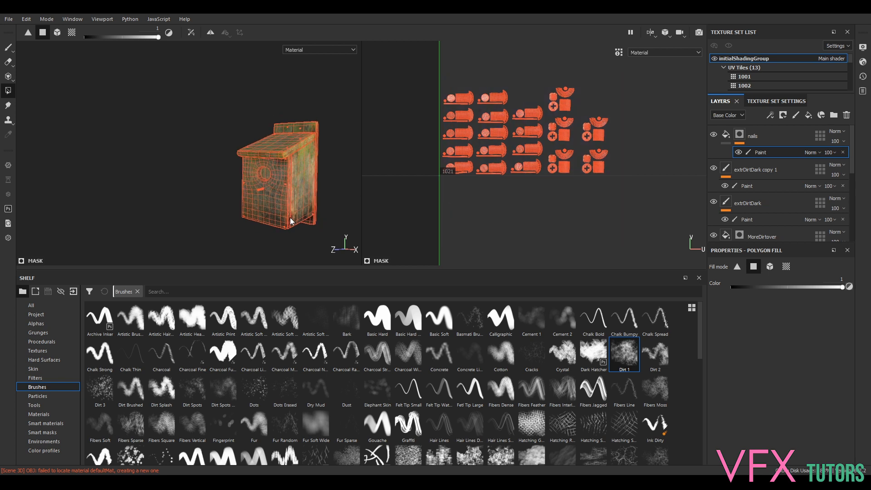
{"action": "scroll", "coordinate": [289, 215], "scroll_direction": "up", "scroll_amount": 5}
{"action": "scroll", "coordinate": [289, 215], "scroll_direction": "up", "scroll_amount": 5}
{"action": "middle_click_drag", "start_coordinate": [311, 149], "coordinate": [321, 255], "text": "alt"}
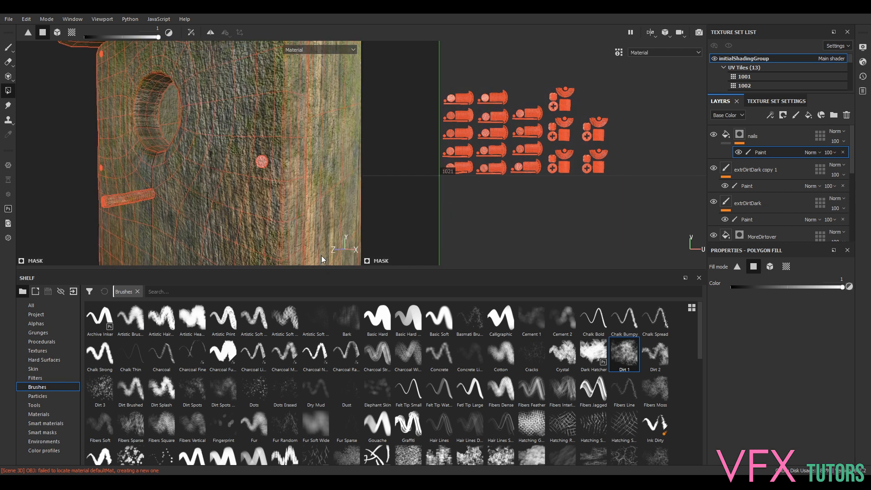
{"action": "scroll", "coordinate": [313, 198], "scroll_direction": "down", "scroll_amount": 3}
{"action": "scroll", "coordinate": [304, 190], "scroll_direction": "up", "scroll_amount": 6}
{"action": "middle_click_drag", "start_coordinate": [260, 152], "coordinate": [301, 211], "text": "alt"}
{"action": "scroll", "coordinate": [301, 210], "scroll_direction": "up", "scroll_amount": 1}
{"action": "left_click_drag", "start_coordinate": [293, 209], "coordinate": [345, 145], "text": "alt"}
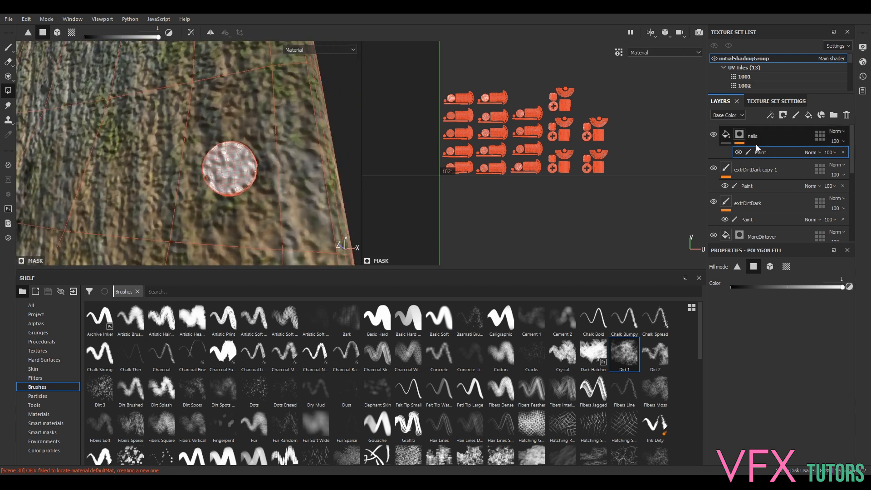
{"action": "left_click", "coordinate": [739, 134]}
{"action": "left_click", "coordinate": [726, 135]}
{"action": "key", "text": "f"}
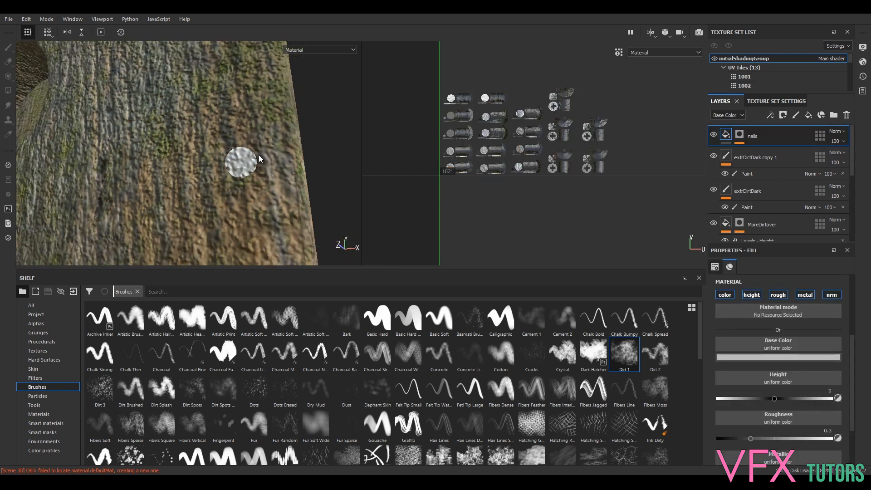
{"action": "left_click_drag", "start_coordinate": [298, 195], "coordinate": [248, 220], "text": "alt"}
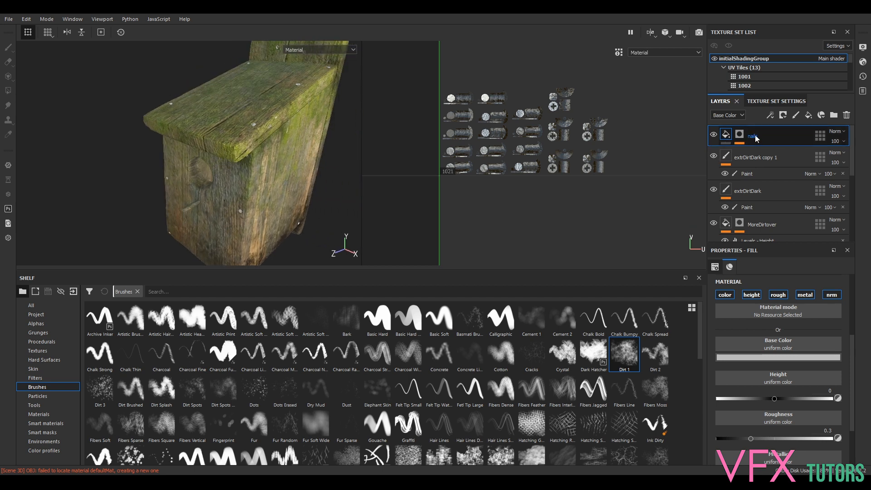
{"action": "left_click", "coordinate": [741, 134]}
{"action": "key", "text": "4"}
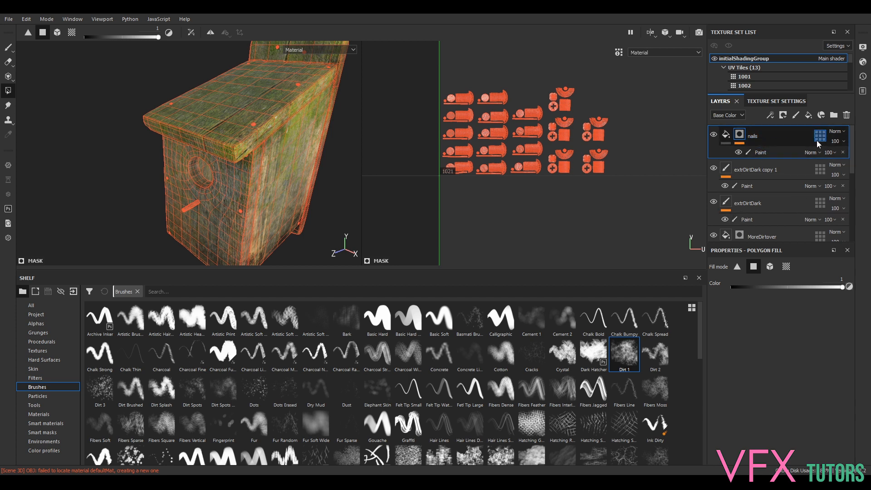
{"action": "left_click", "coordinate": [843, 132]}
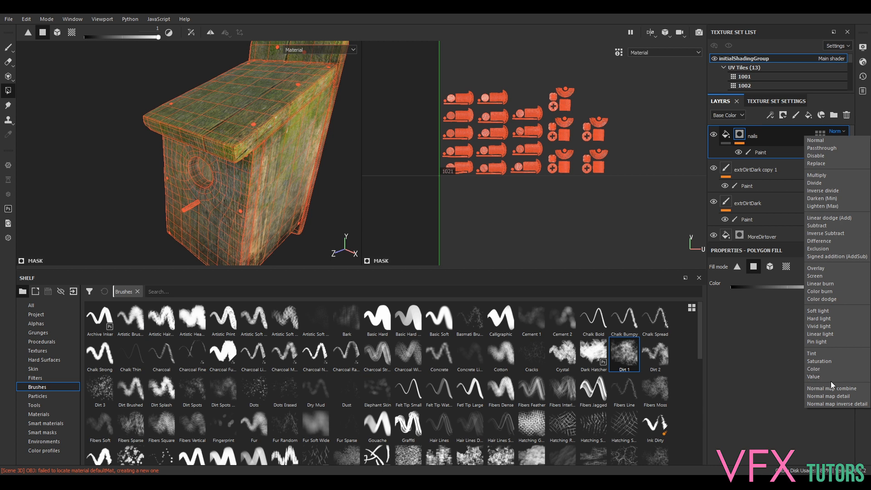
{"action": "left_click", "coordinate": [785, 298]}
{"action": "left_click", "coordinate": [820, 135]}
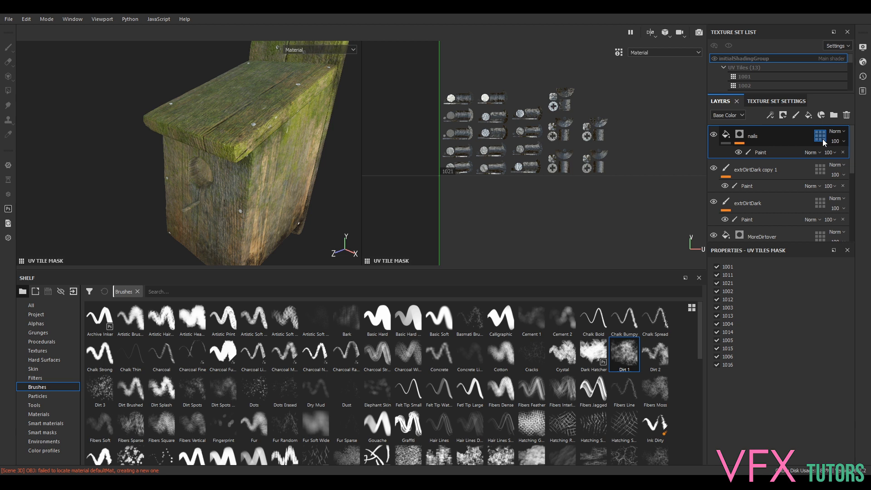
{"action": "left_click", "coordinate": [740, 135]}
{"action": "left_click", "coordinate": [767, 150]}
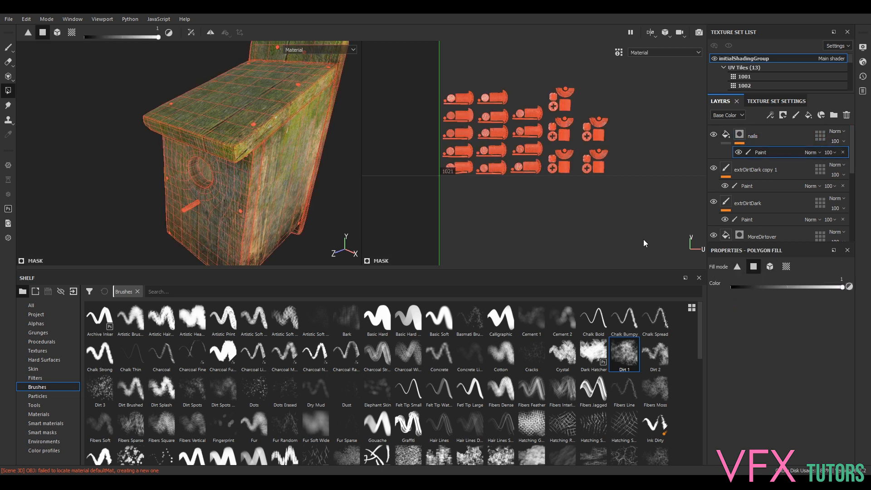
Add a paint effect to the content of the nails layer
{"action": "left_click", "coordinate": [727, 135]}
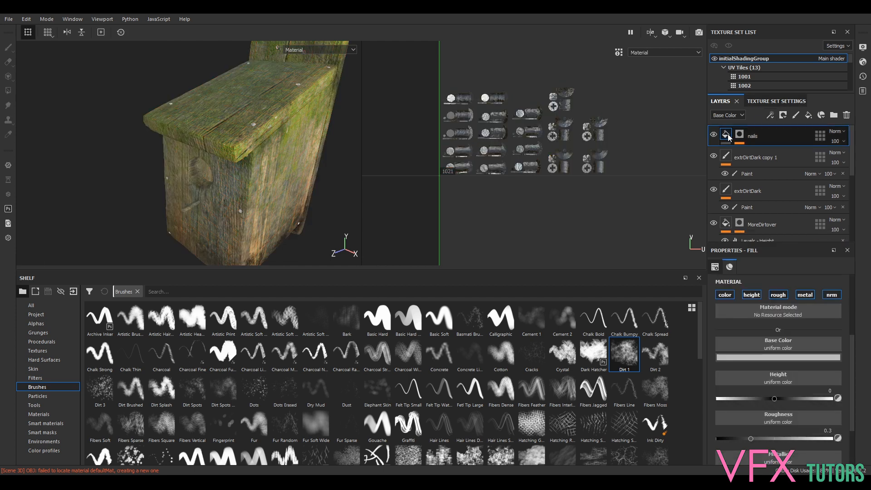
{"action": "right_click", "coordinate": [725, 133]}
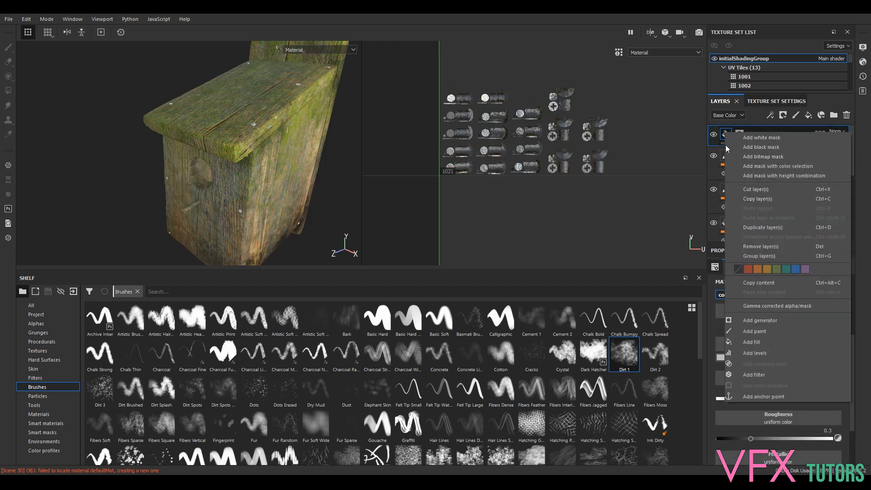
{"action": "left_click", "coordinate": [764, 331]}
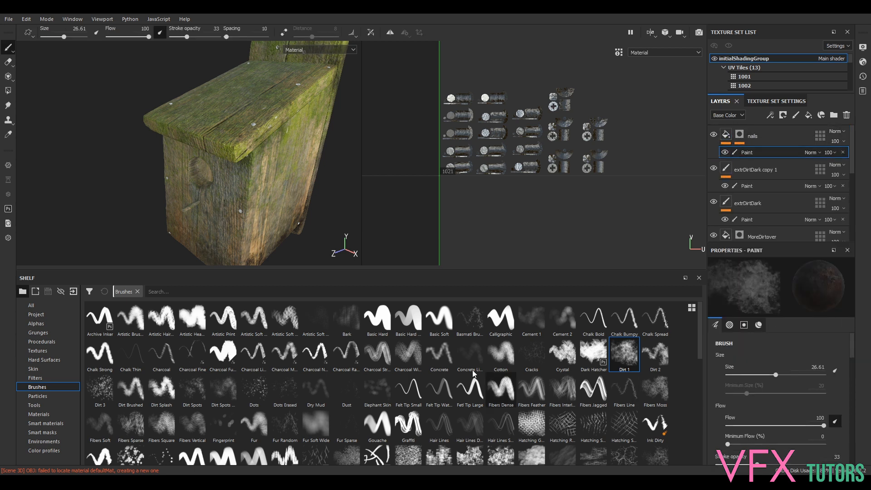
Set the brush size to 0.54 and stroke opacity to 78 for dirtying the nail at the front wall's lower corner
{"action": "left_click_drag", "start_coordinate": [259, 231], "coordinate": [290, 201], "text": "alt"}
{"action": "right_click_drag", "start_coordinate": [290, 200], "coordinate": [278, 214], "text": "alt"}
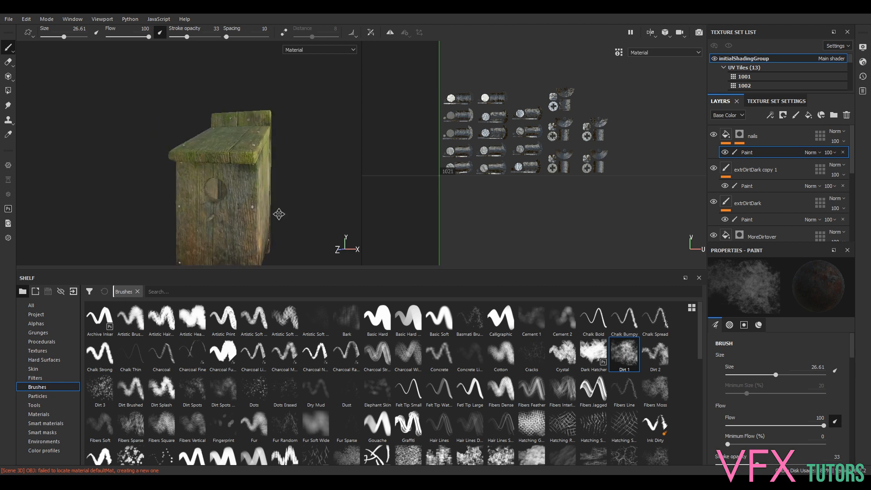
{"action": "middle_click_drag", "start_coordinate": [278, 214], "coordinate": [324, 103], "text": "alt"}
{"action": "scroll", "coordinate": [324, 103], "scroll_direction": "up", "scroll_amount": 5}
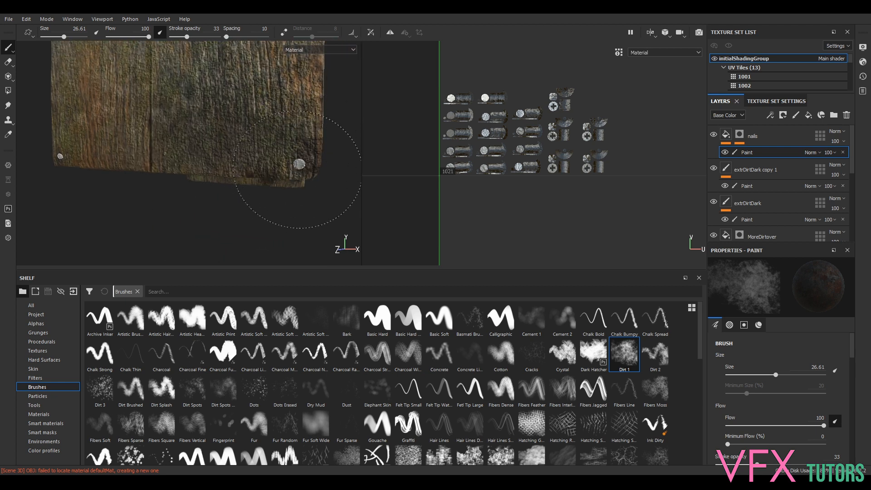
{"action": "left_click_drag", "start_coordinate": [186, 37], "coordinate": [208, 36]}
{"action": "left_click_drag", "start_coordinate": [64, 37], "coordinate": [44, 37]}
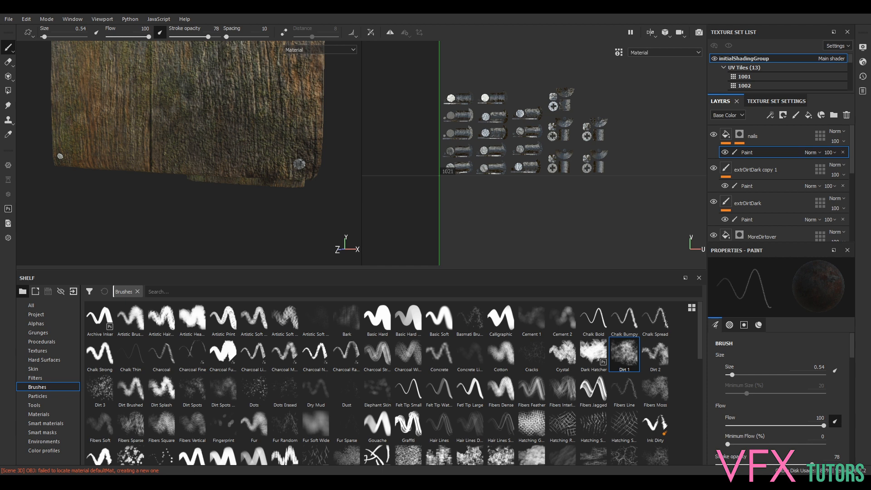
Add a fill effect above the nails layer's content paint effect and hide that paint effect
{"action": "right_click", "coordinate": [750, 153]}
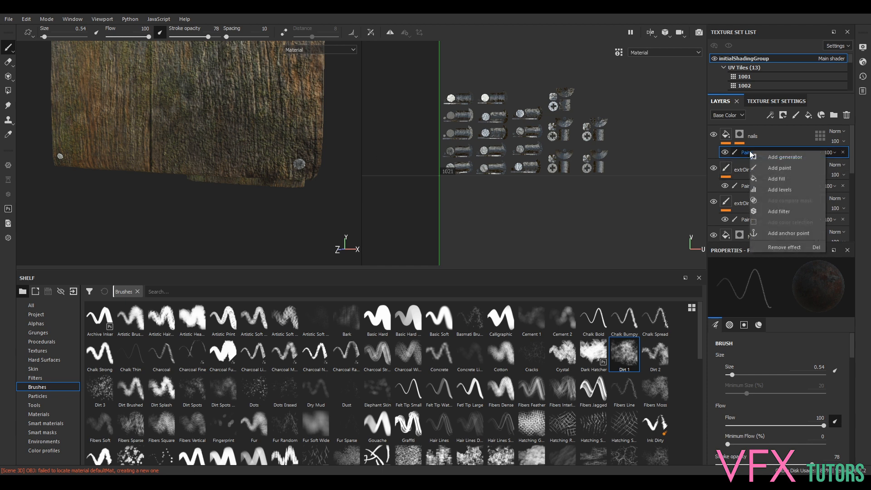
{"action": "left_click", "coordinate": [787, 179]}
{"action": "left_click", "coordinate": [725, 165]}
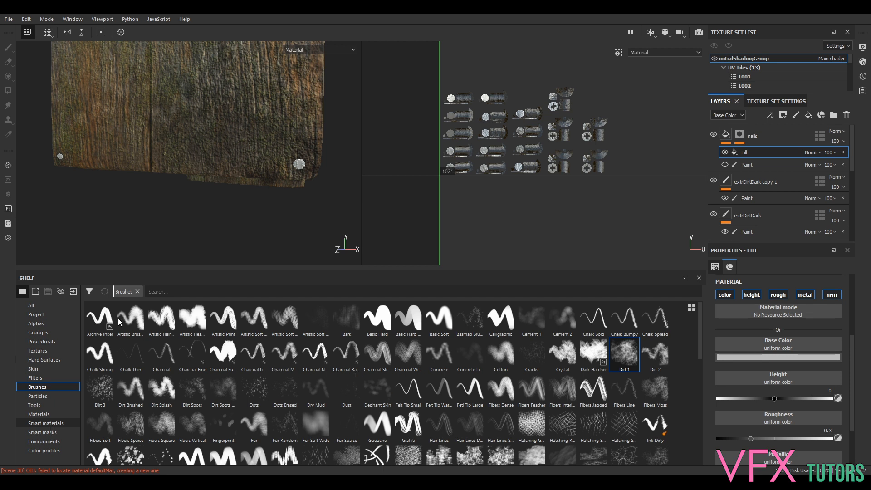
Assign the Rust Fine material to the Base Color of the nails layer's fill effect
{"action": "left_click", "coordinate": [46, 423]}
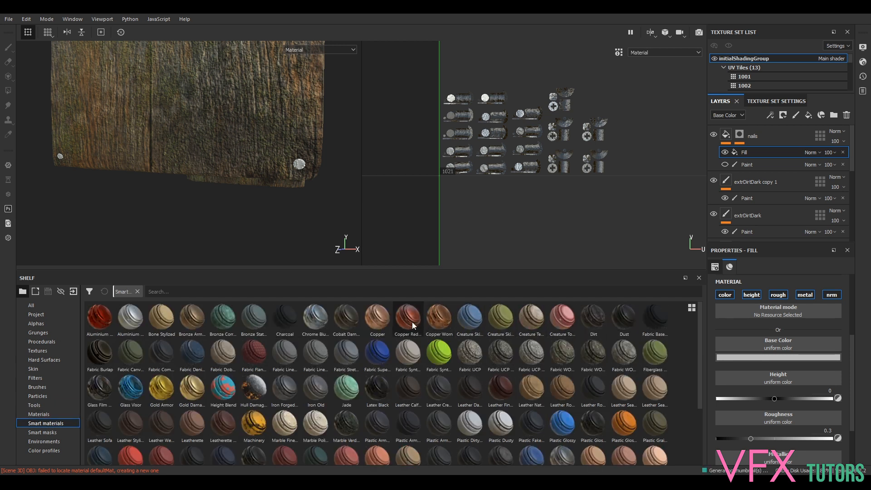
{"action": "scroll", "coordinate": [423, 327], "scroll_direction": "down", "scroll_amount": 3}
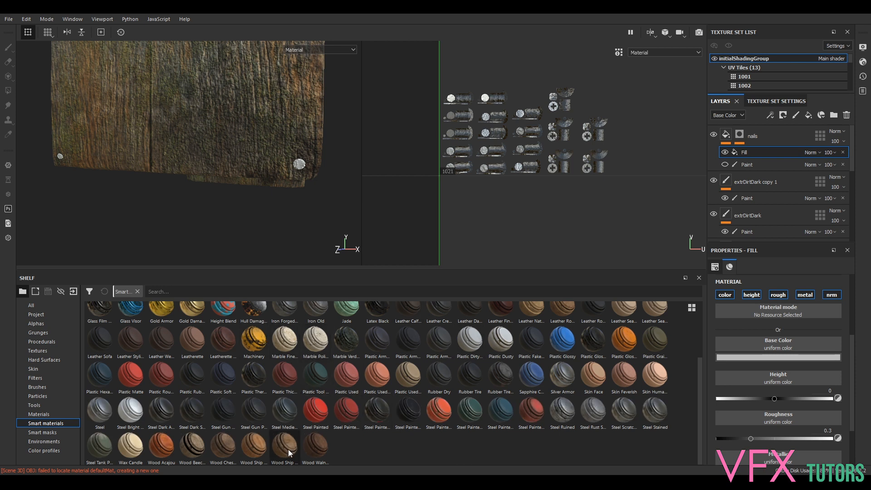
{"action": "scroll", "coordinate": [633, 374], "scroll_direction": "up", "scroll_amount": 3}
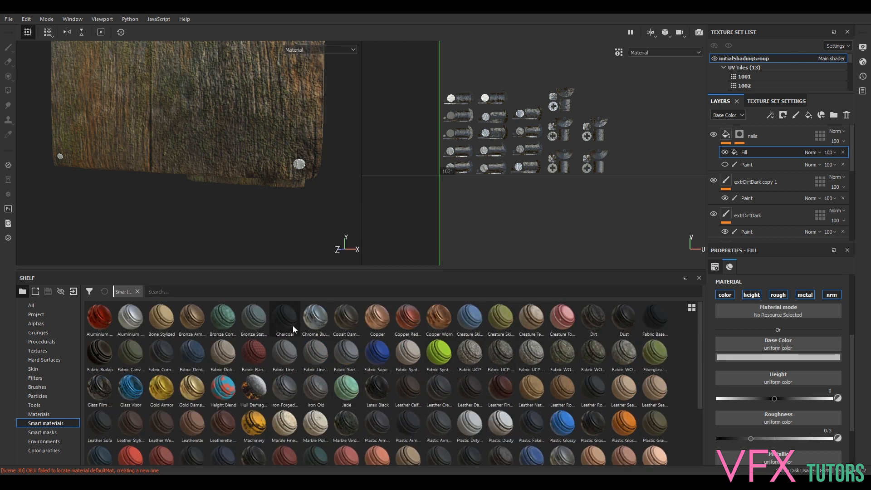
{"action": "left_click", "coordinate": [38, 414]}
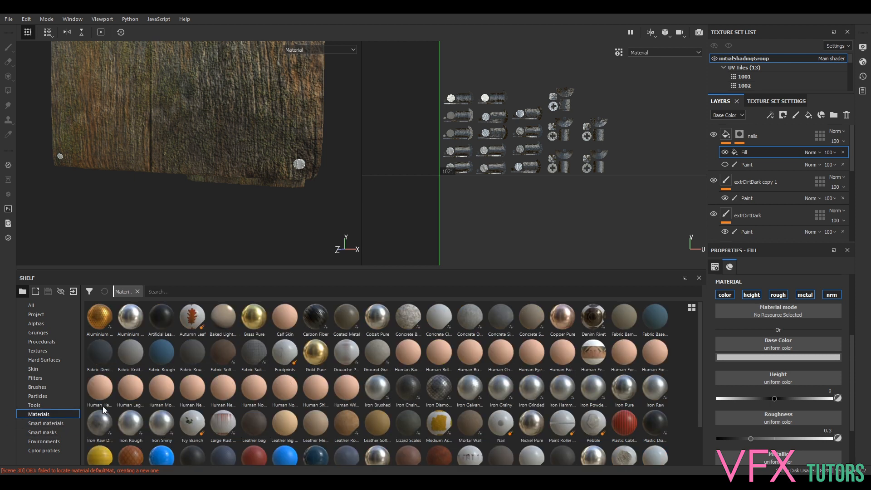
{"action": "scroll", "coordinate": [449, 390], "scroll_direction": "down", "scroll_amount": 2}
{"action": "left_click_drag", "start_coordinate": [437, 414], "coordinate": [779, 349]}
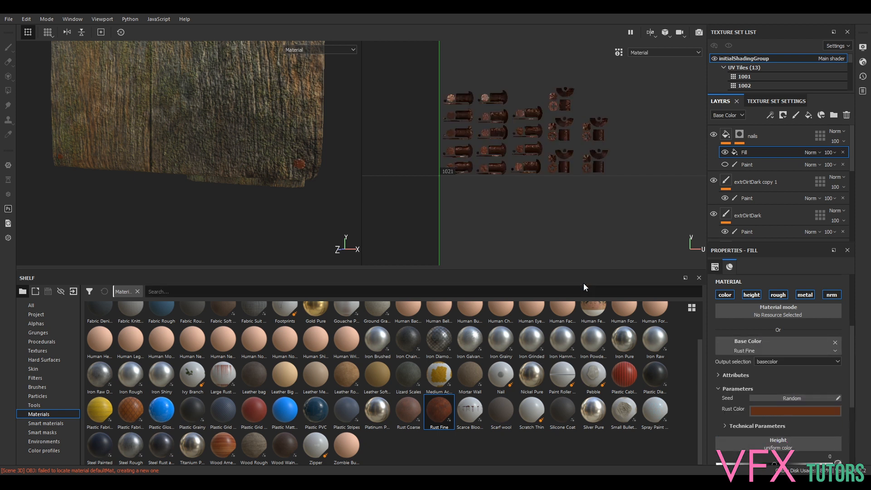
Set the fill's Rust Color to a dark, desaturated brown with RGB 0.210, 0.167, 0.148
{"action": "scroll", "coordinate": [313, 172], "scroll_direction": "up", "scroll_amount": 5}
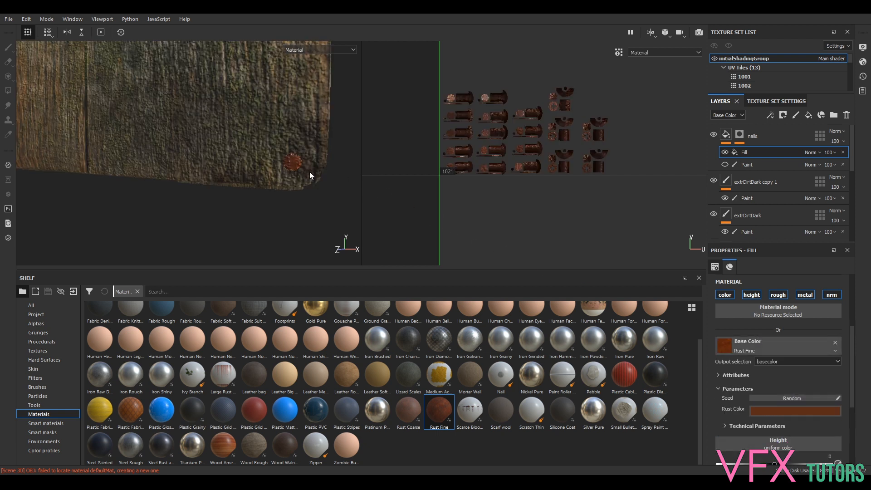
{"action": "scroll", "coordinate": [308, 175], "scroll_direction": "down", "scroll_amount": 5}
{"action": "scroll", "coordinate": [306, 128], "scroll_direction": "down", "scroll_amount": 4}
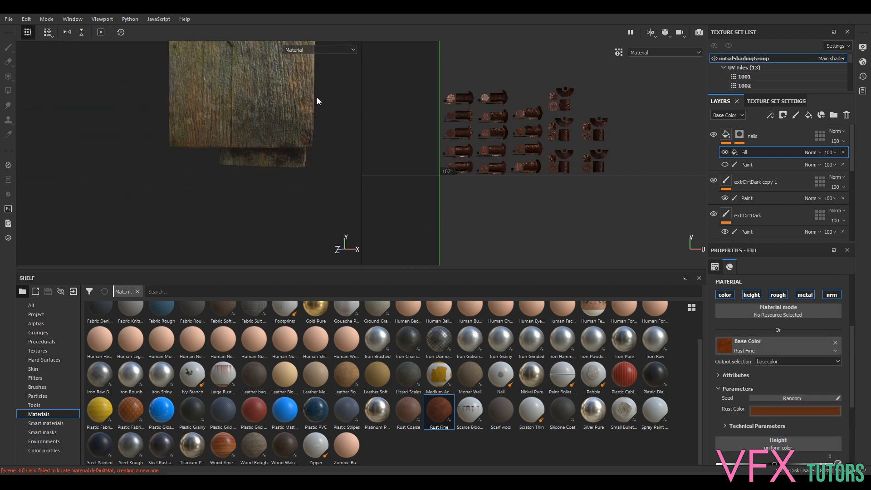
{"action": "middle_click_drag", "start_coordinate": [316, 97], "coordinate": [247, 285], "text": "alt"}
{"action": "left_click_drag", "start_coordinate": [267, 217], "coordinate": [294, 208], "text": "alt"}
{"action": "scroll", "coordinate": [217, 168], "scroll_direction": "down", "scroll_amount": 4}
{"action": "scroll", "coordinate": [216, 168], "scroll_direction": "up", "scroll_amount": 7}
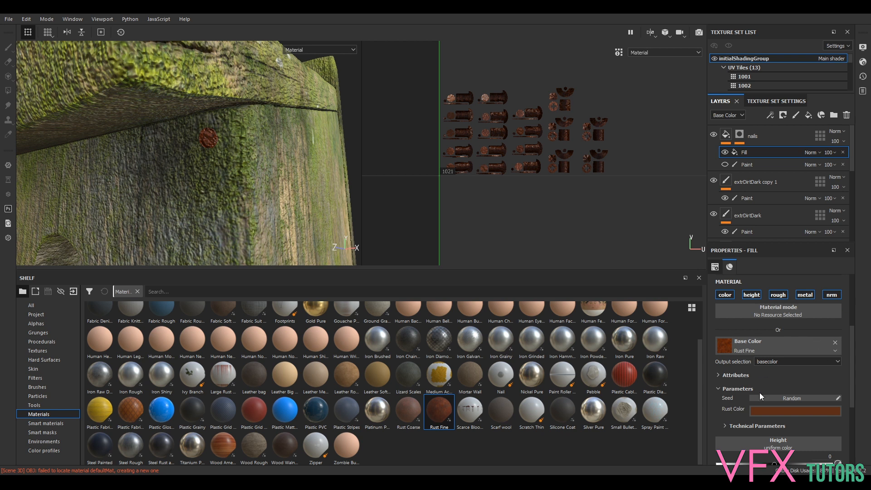
{"action": "left_click", "coordinate": [770, 410]}
{"action": "left_click_drag", "start_coordinate": [792, 369], "coordinate": [766, 373]}
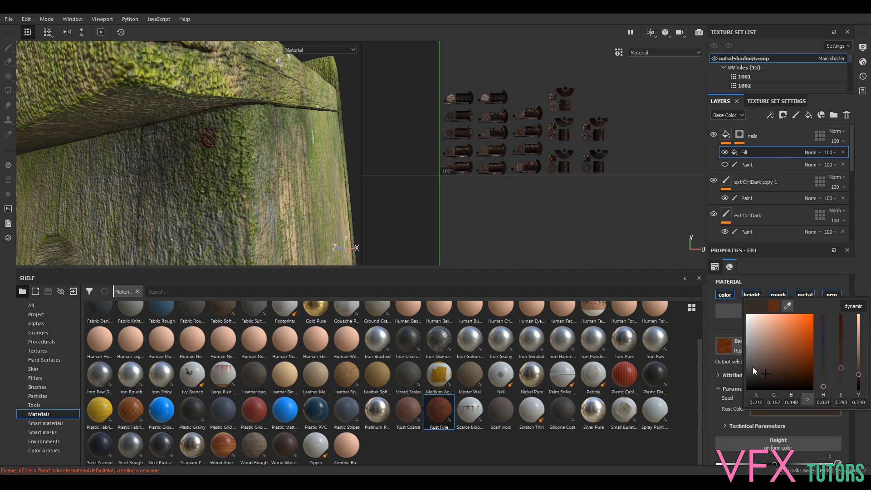
{"action": "left_click", "coordinate": [333, 186]}
Examine the nails on the birdhouse from several angles and from further away
{"action": "right_click_drag", "start_coordinate": [356, 198], "coordinate": [347, 227], "text": "alt"}
{"action": "left_click_drag", "start_coordinate": [347, 227], "coordinate": [222, 197], "text": "alt"}
{"action": "scroll", "coordinate": [222, 198], "scroll_direction": "down", "scroll_amount": 3}
{"action": "left_click_drag", "start_coordinate": [282, 230], "coordinate": [314, 223], "text": "alt"}
{"action": "scroll", "coordinate": [264, 205], "scroll_direction": "down", "scroll_amount": 4}
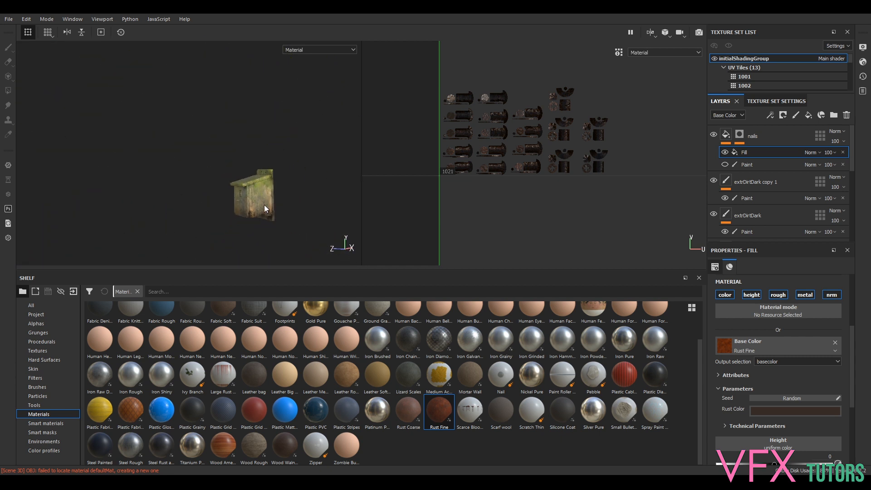
Preview the birdhouse in an Iray render up close and from further away, and return to the painting view
{"action": "scroll", "coordinate": [264, 199], "scroll_direction": "up", "scroll_amount": 8}
{"action": "left_click_drag", "start_coordinate": [265, 194], "coordinate": [293, 166], "text": "alt"}
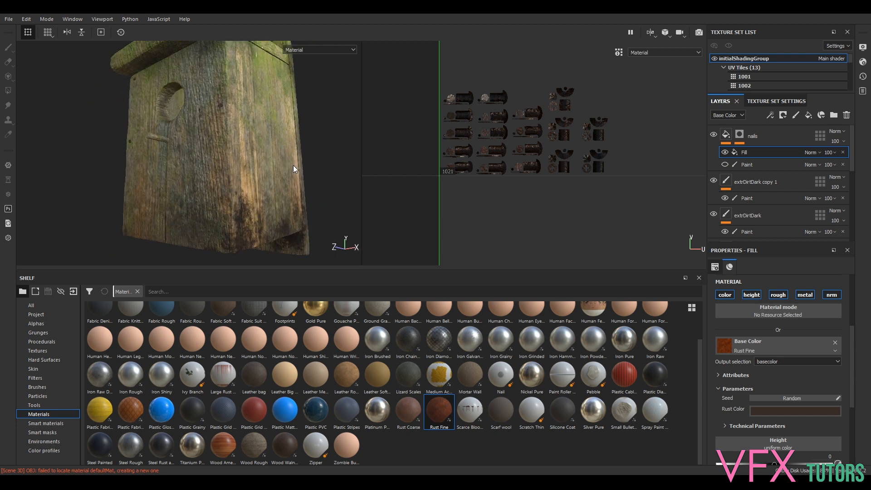
{"action": "left_click_drag", "start_coordinate": [291, 202], "coordinate": [256, 227], "text": "alt"}
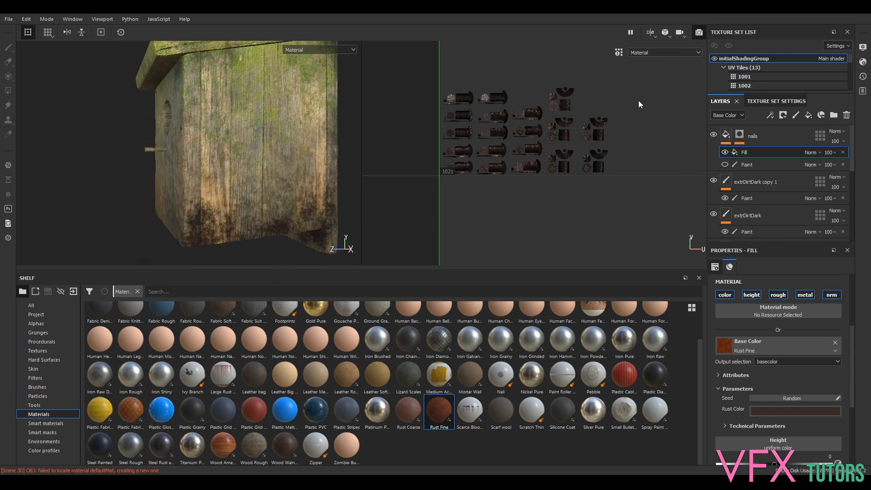
{"action": "key", "text": "F10"}
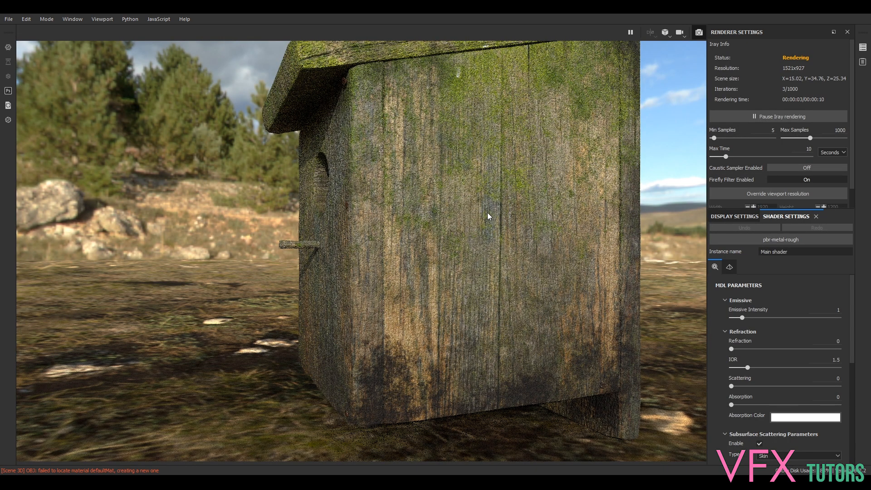
{"action": "scroll", "coordinate": [488, 213], "scroll_direction": "down", "scroll_amount": 3}
{"action": "left_click_drag", "start_coordinate": [489, 213], "coordinate": [540, 187], "text": "alt"}
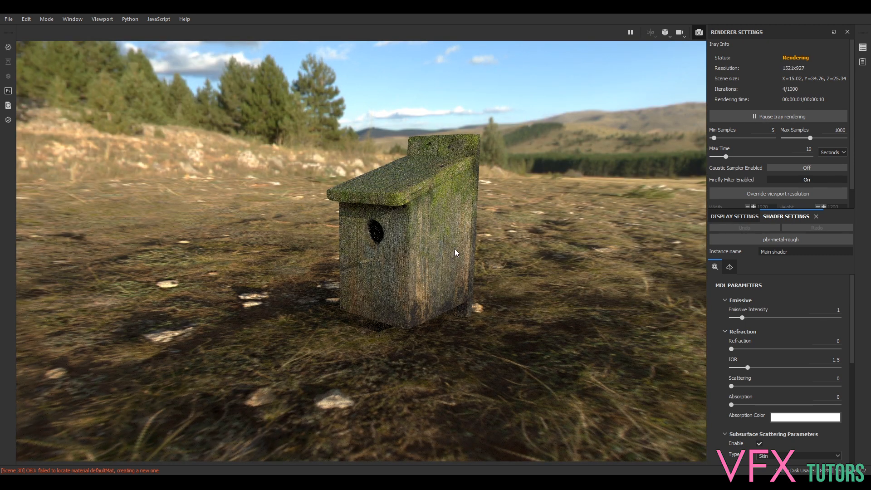
{"action": "left_click_drag", "start_coordinate": [448, 243], "coordinate": [443, 238], "text": "alt"}
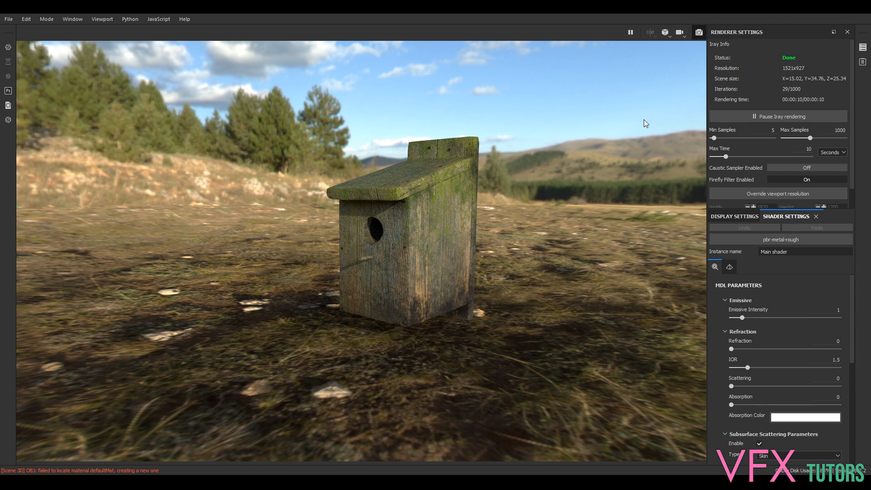
{"action": "left_click", "coordinate": [699, 33]}
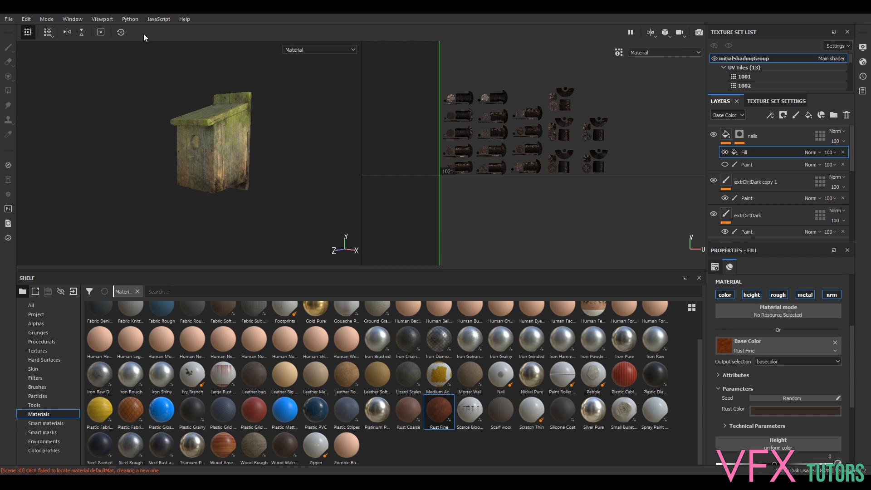
Start saving the project under a new name and create a Substance folder inside Birdbox_Project's data folder
{"action": "left_click", "coordinate": [9, 19]}
{"action": "left_click", "coordinate": [40, 118]}
{"action": "double_click", "coordinate": [98, 80]}
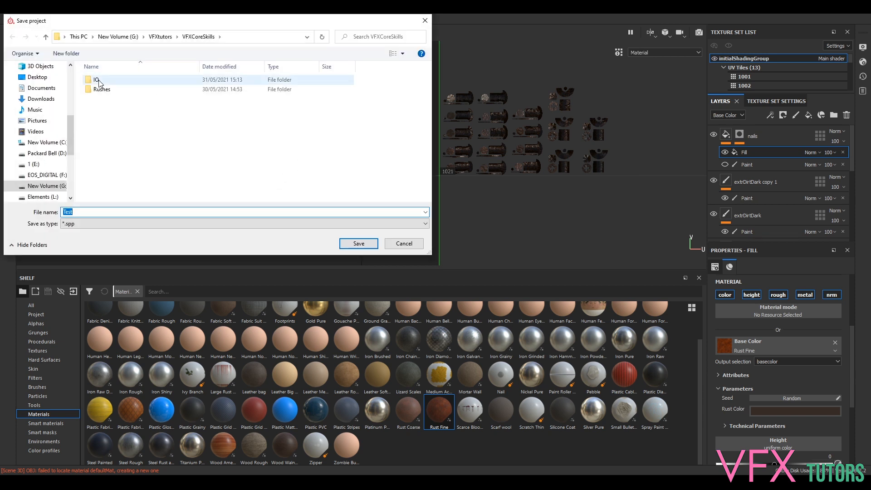
{"action": "double_click", "coordinate": [119, 90]}
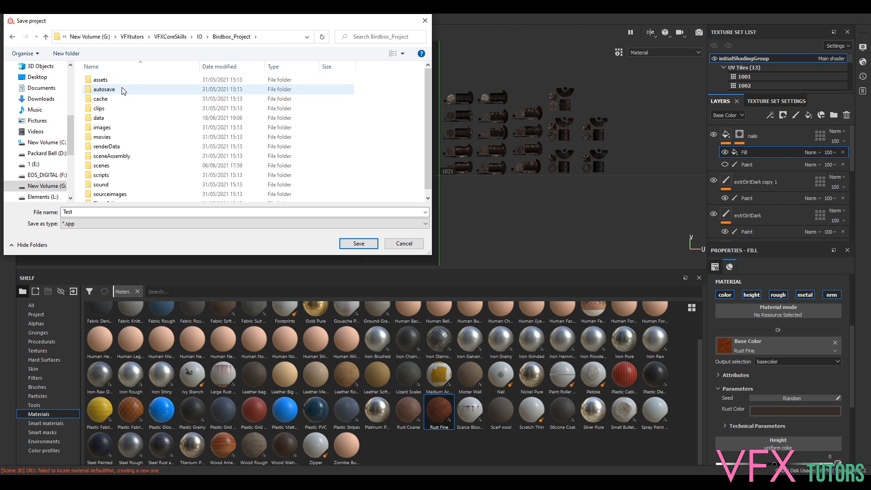
{"action": "left_click", "coordinate": [116, 120]}
{"action": "double_click", "coordinate": [117, 123]}
{"action": "right_click", "coordinate": [123, 111]}
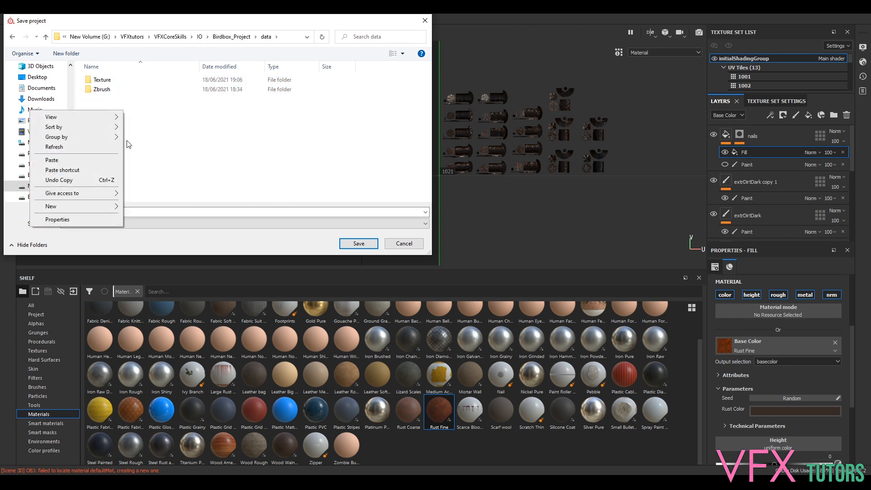
{"action": "mouse_move", "coordinate": [70, 207]}
{"action": "left_click", "coordinate": [143, 208]}
{"action": "type", "text": "Substance"}
{"action": "key", "text": "Return"}
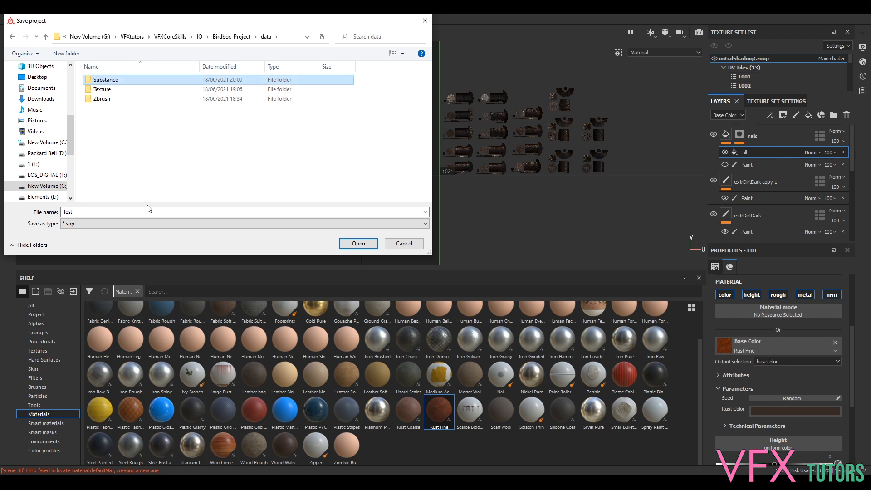
Save the project as BirdBox_v001 in the Substance folder
{"action": "double_click", "coordinate": [116, 80]}
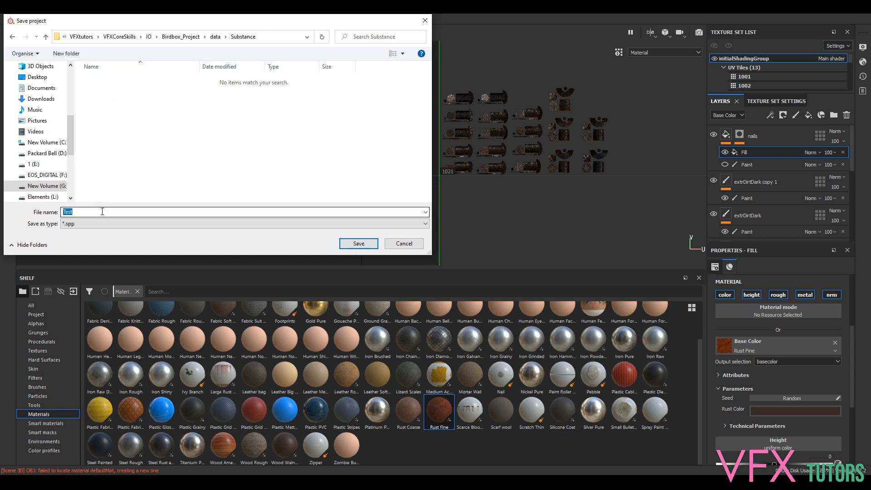
{"action": "type", "text": "BirdBo"}
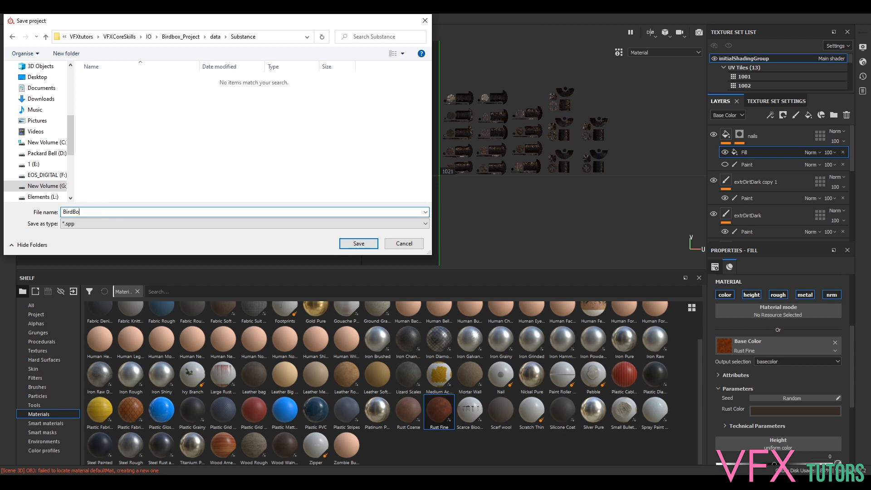
{"action": "type", "text": "x_v001"}
{"action": "left_click", "coordinate": [363, 243]}
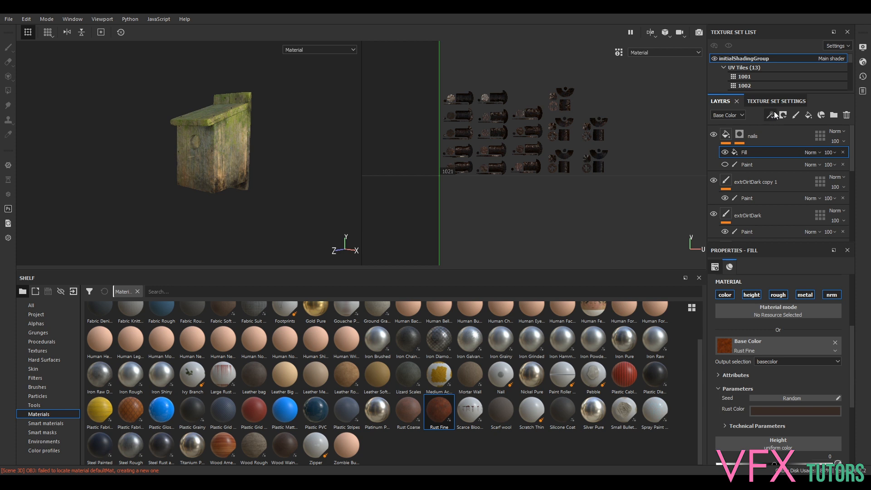
Set the initialShadingGroup texture set's size to 4096 and check the wood detail on the birdhouse up close
{"action": "left_click", "coordinate": [772, 99]}
{"action": "left_click", "coordinate": [793, 191]}
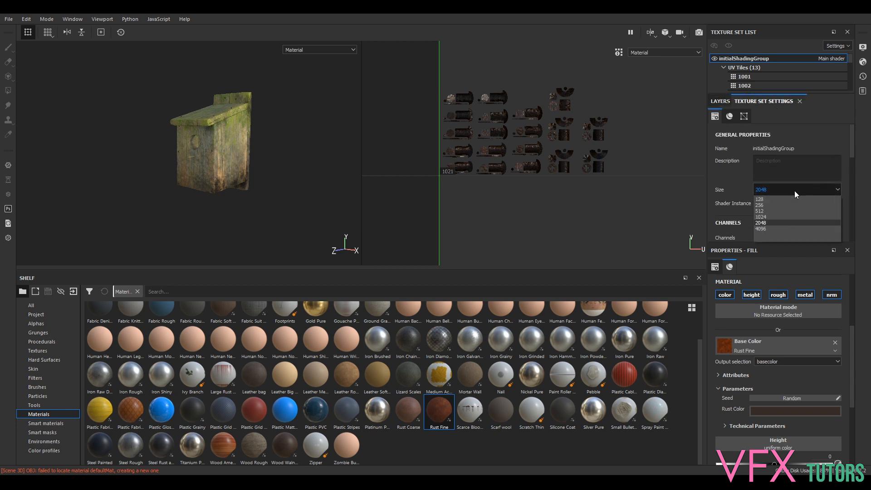
{"action": "left_click", "coordinate": [764, 228]}
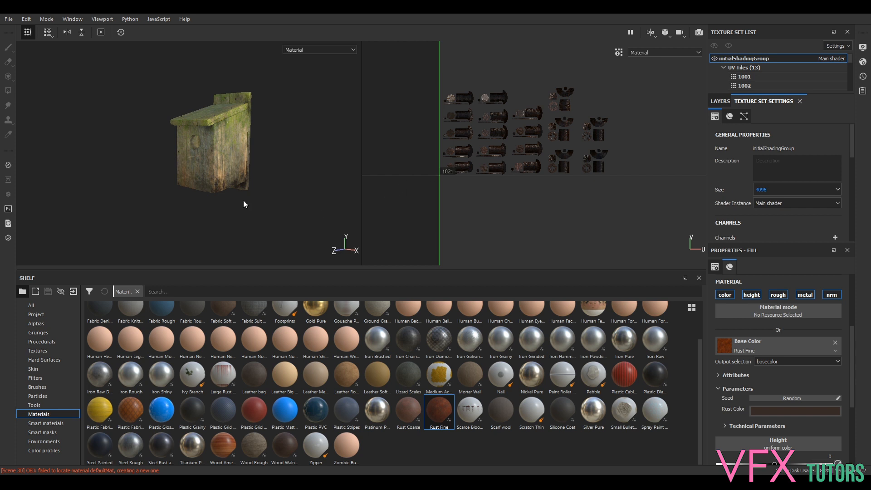
{"action": "scroll", "coordinate": [244, 198], "scroll_direction": "up", "scroll_amount": 1}
{"action": "scroll", "coordinate": [244, 197], "scroll_direction": "down", "scroll_amount": 1}
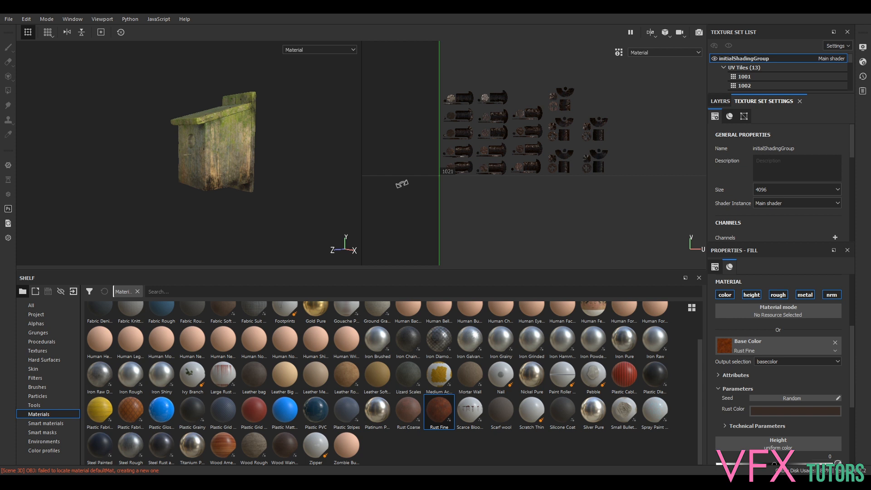
{"action": "scroll", "coordinate": [164, 141], "scroll_direction": "up", "scroll_amount": 10}
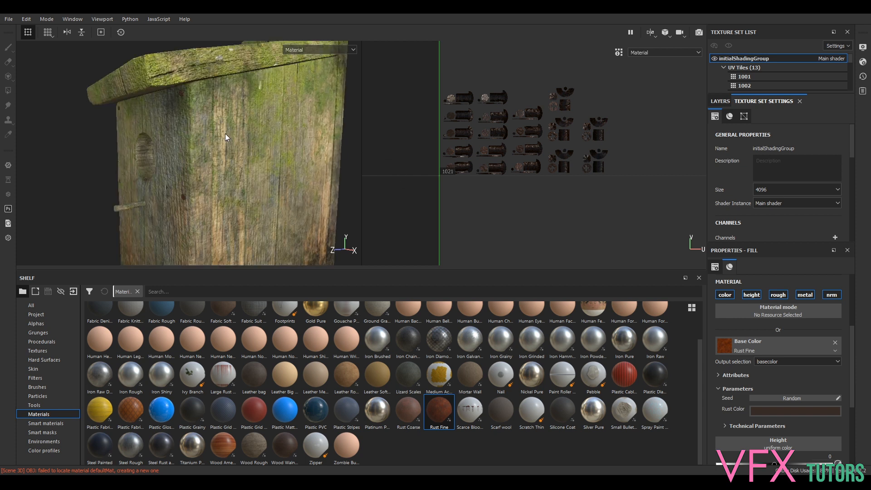
{"action": "scroll", "coordinate": [235, 137], "scroll_direction": "up", "scroll_amount": 5}
{"action": "scroll", "coordinate": [237, 140], "scroll_direction": "down", "scroll_amount": 4}
{"action": "scroll", "coordinate": [221, 132], "scroll_direction": "down", "scroll_amount": 6}
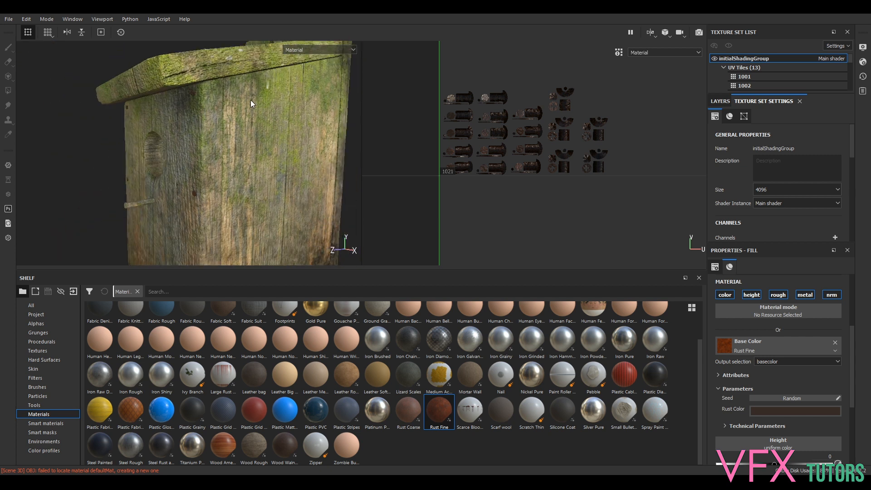
Open the texture export settings and review the output templates and the list of exports
{"action": "left_click", "coordinate": [8, 19]}
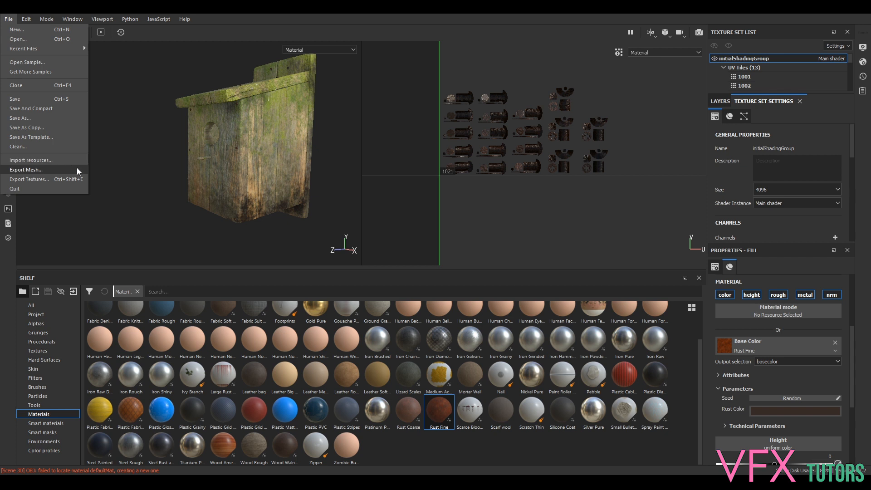
{"action": "left_click", "coordinate": [71, 179]}
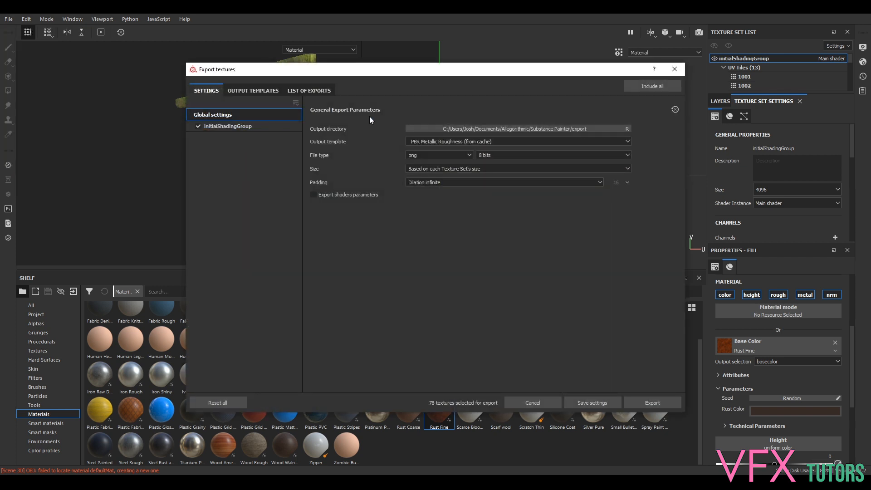
{"action": "left_click", "coordinate": [252, 90]}
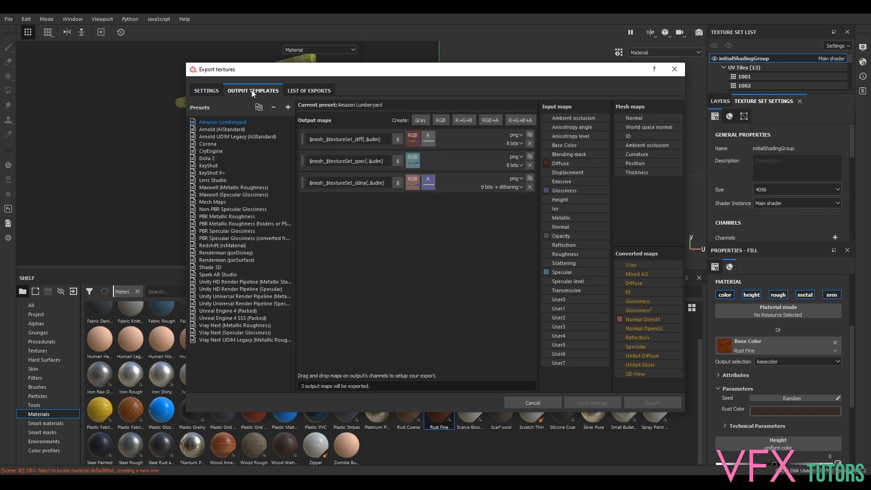
{"action": "left_click", "coordinate": [309, 90]}
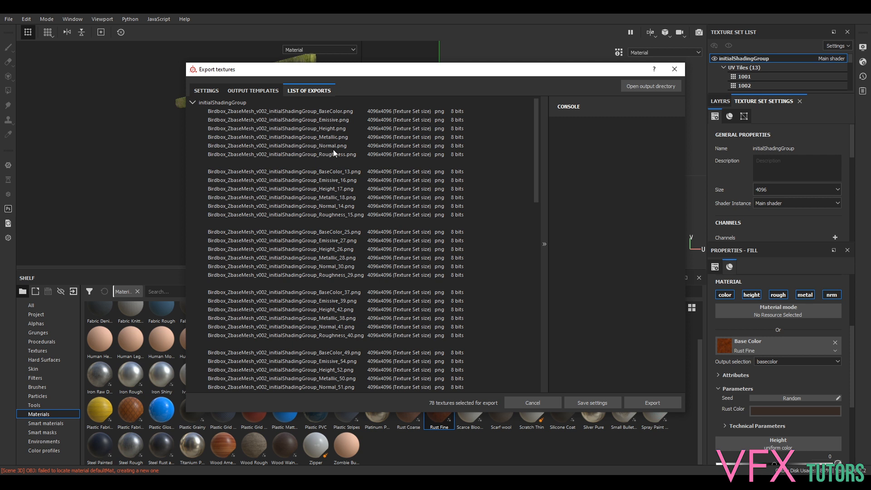
{"action": "left_click", "coordinate": [270, 90]}
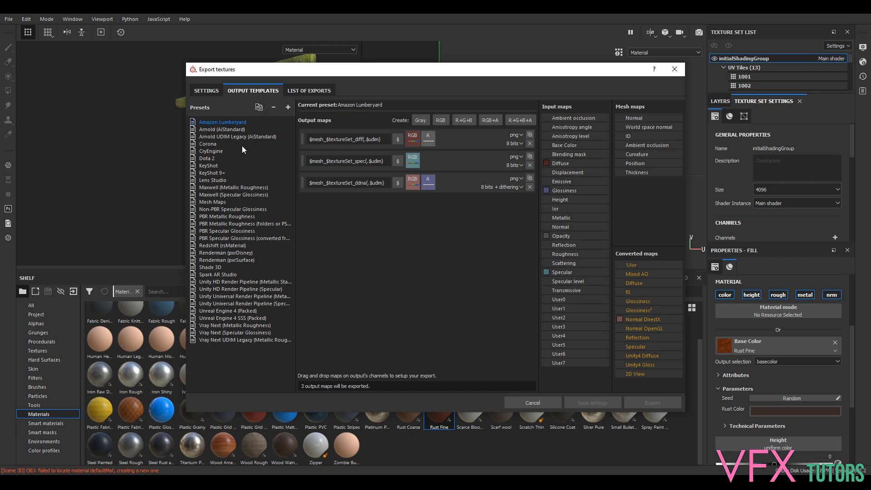
{"action": "left_click", "coordinate": [214, 91]}
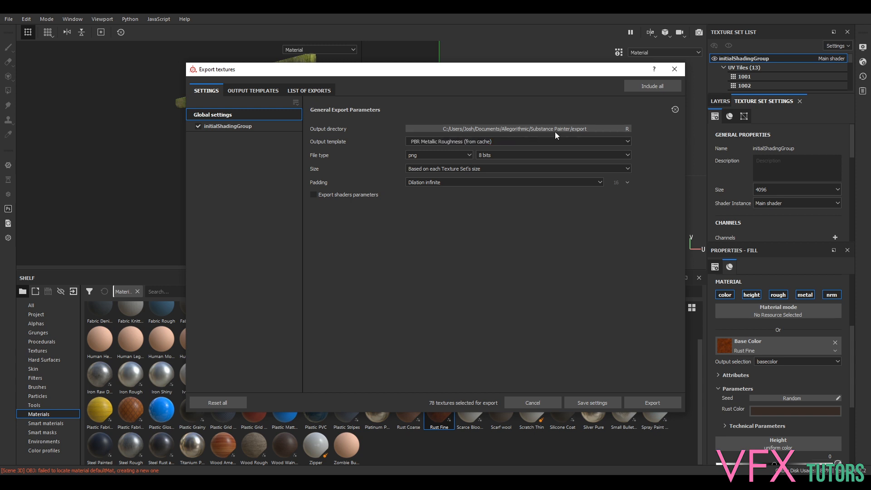
Set the export's output template to Document channels + Normal + AO (No Alpha)
{"action": "left_click", "coordinate": [524, 145]}
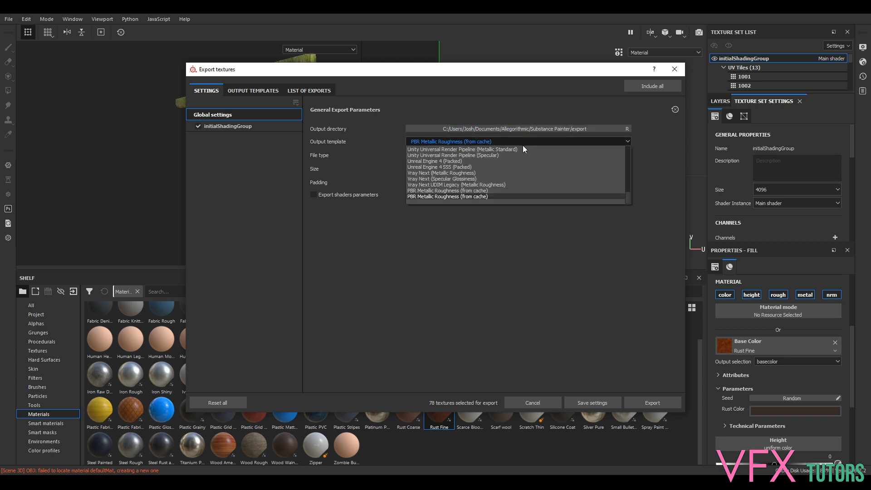
{"action": "scroll", "coordinate": [476, 188], "scroll_direction": "up", "scroll_amount": 10}
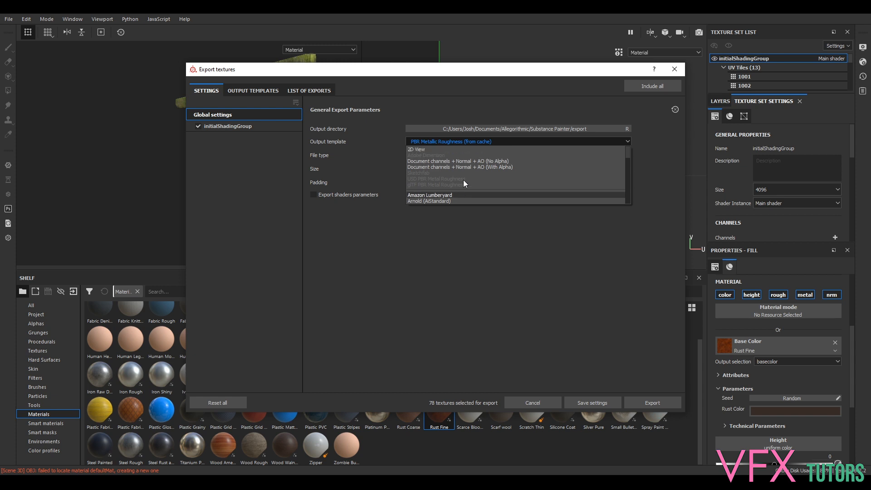
{"action": "scroll", "coordinate": [467, 170], "scroll_direction": "up", "scroll_amount": 1}
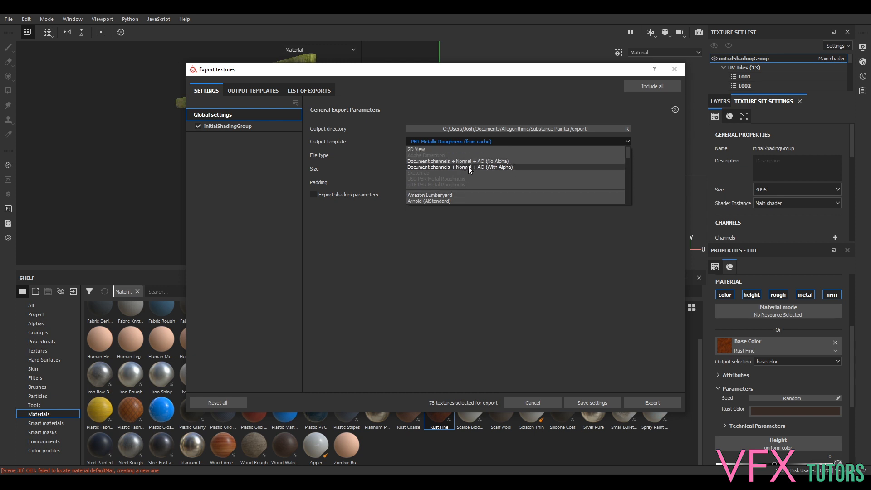
{"action": "left_click", "coordinate": [498, 162]}
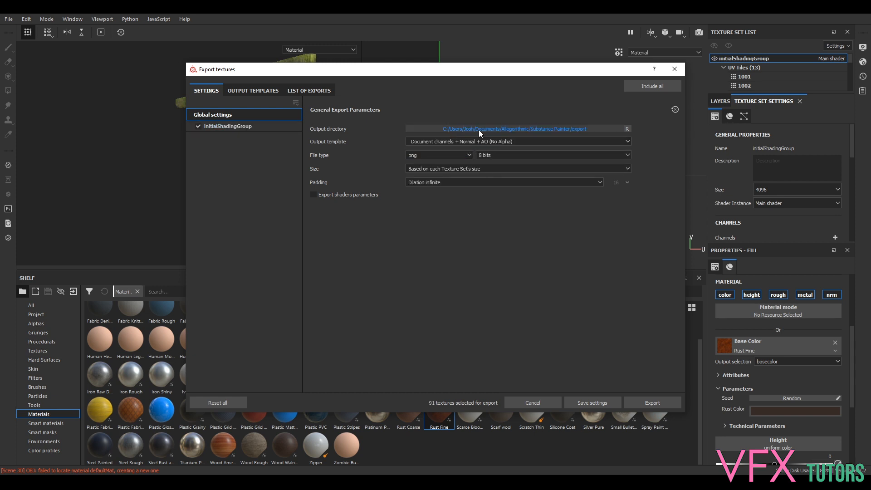
Compare the list of textures to export with the output maps of the Arnold (AiStandard) preset
{"action": "left_click", "coordinate": [318, 92]}
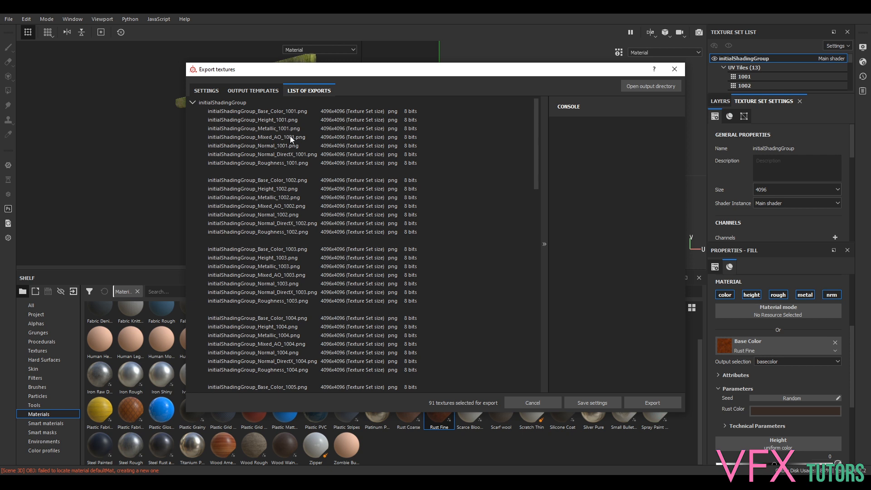
{"action": "left_click", "coordinate": [265, 91]}
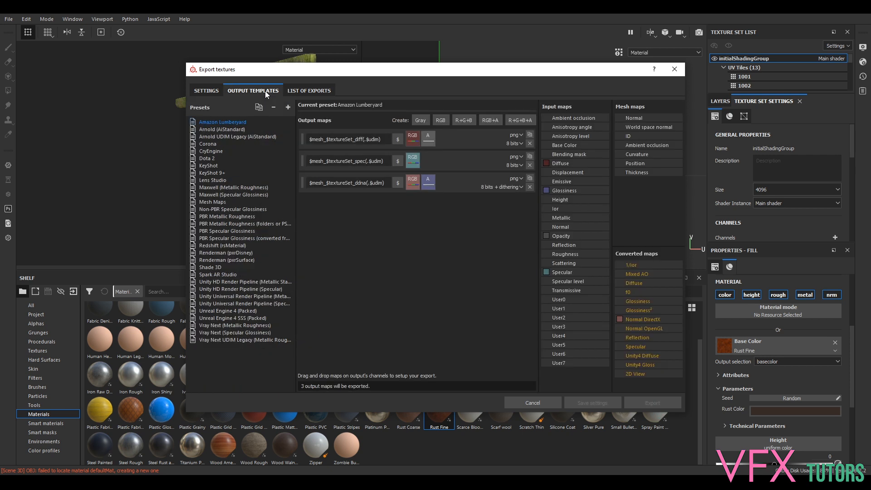
{"action": "left_click", "coordinate": [211, 130]}
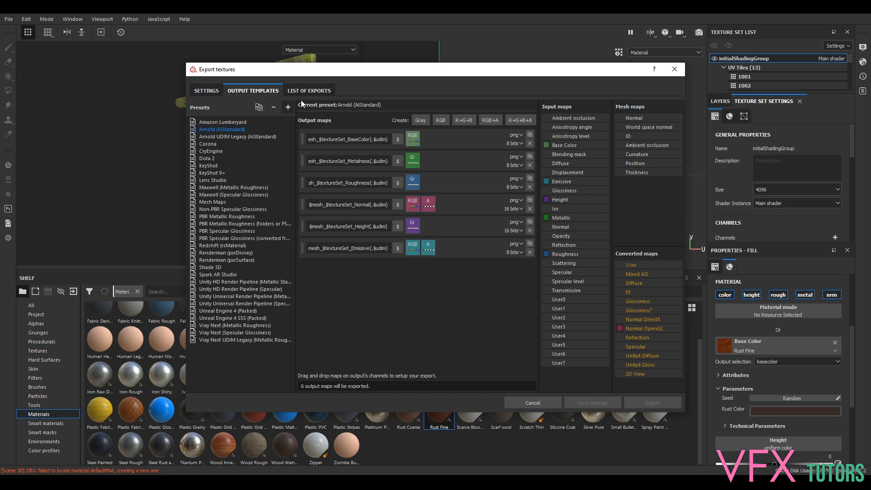
{"action": "left_click", "coordinate": [310, 91]}
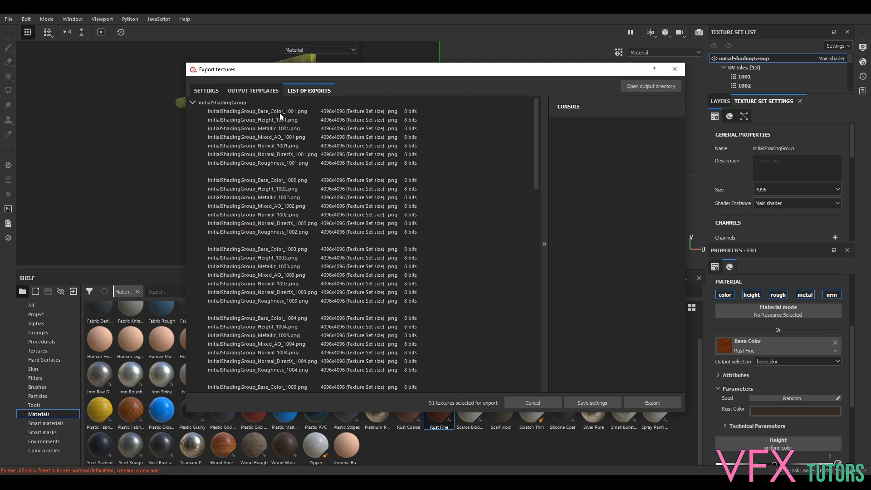
{"action": "left_click", "coordinate": [254, 90]}
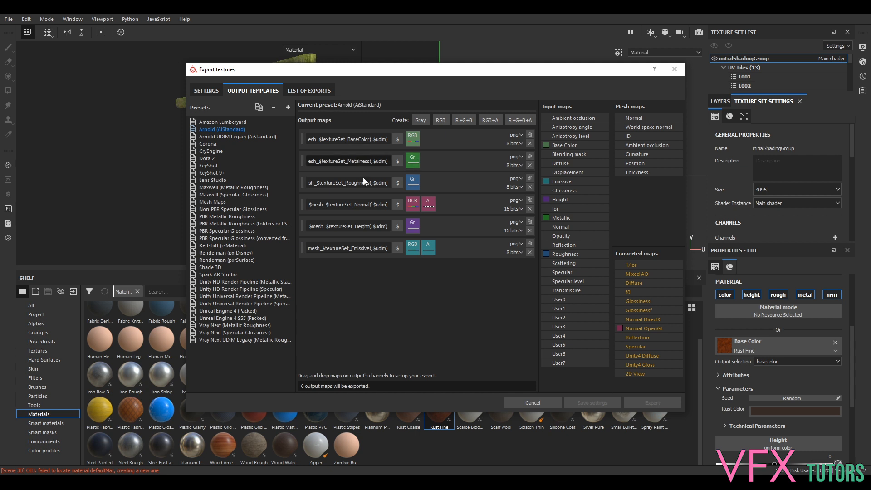
Check the bit depth options in the general export parameters and set the export size to 4096
{"action": "left_click", "coordinate": [205, 89]}
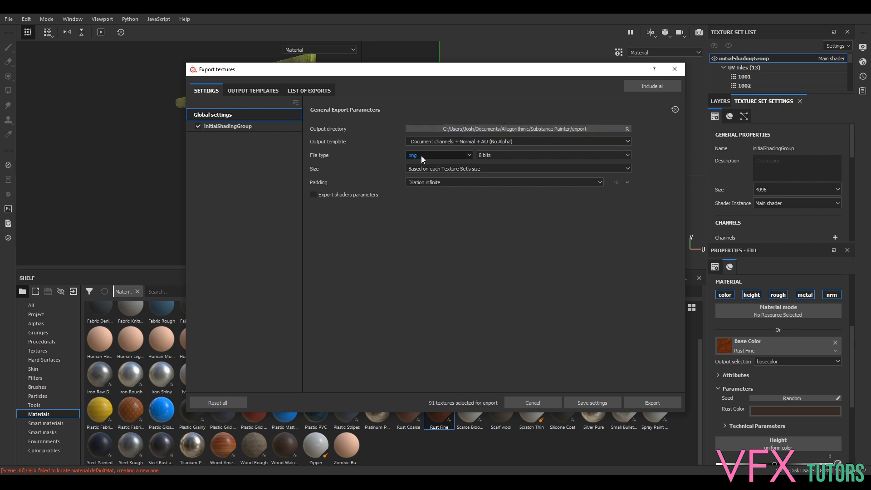
{"action": "left_click", "coordinate": [498, 157]}
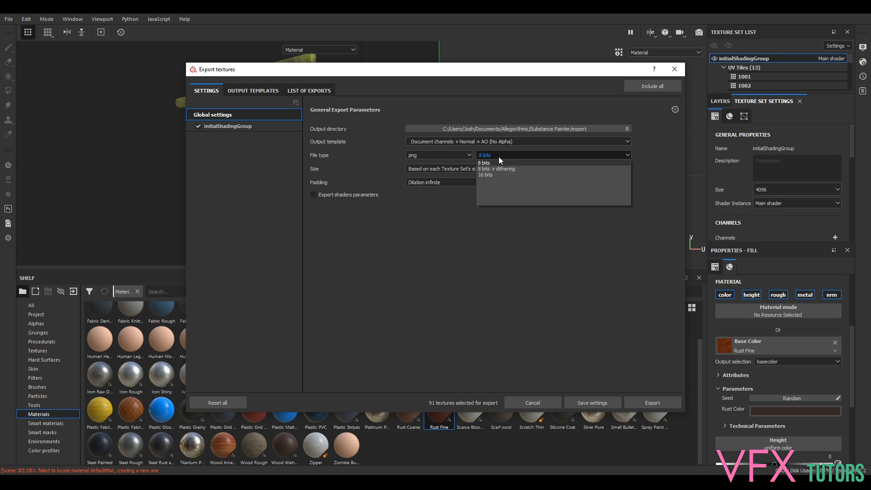
{"action": "left_click", "coordinate": [499, 156]}
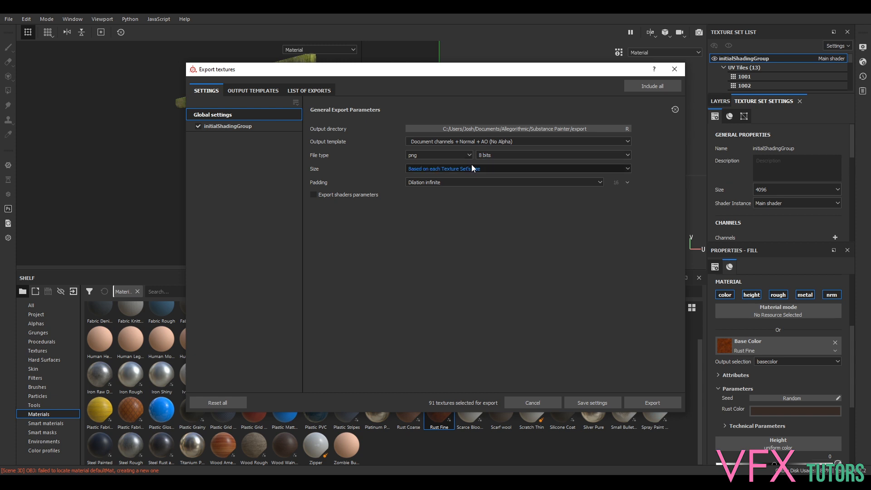
{"action": "left_click", "coordinate": [487, 170]}
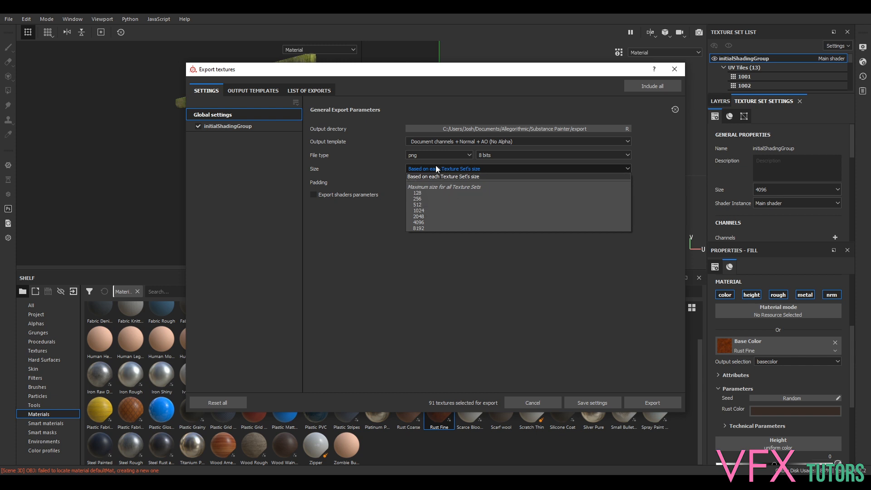
{"action": "left_click", "coordinate": [431, 227]}
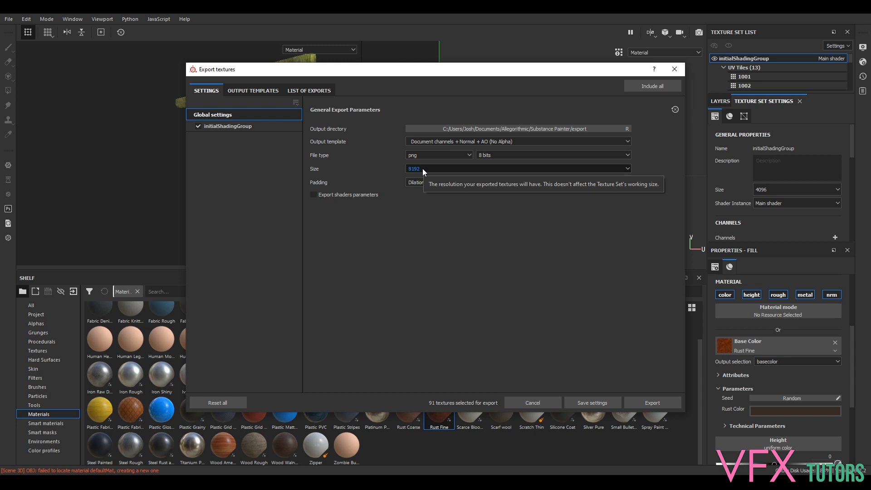
{"action": "left_click", "coordinate": [422, 170]}
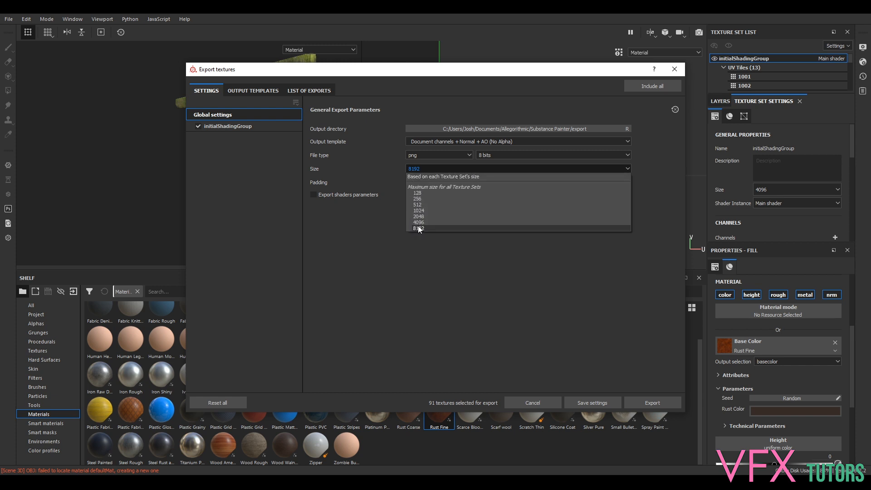
{"action": "left_click", "coordinate": [418, 227]}
{"action": "left_click", "coordinate": [423, 172]}
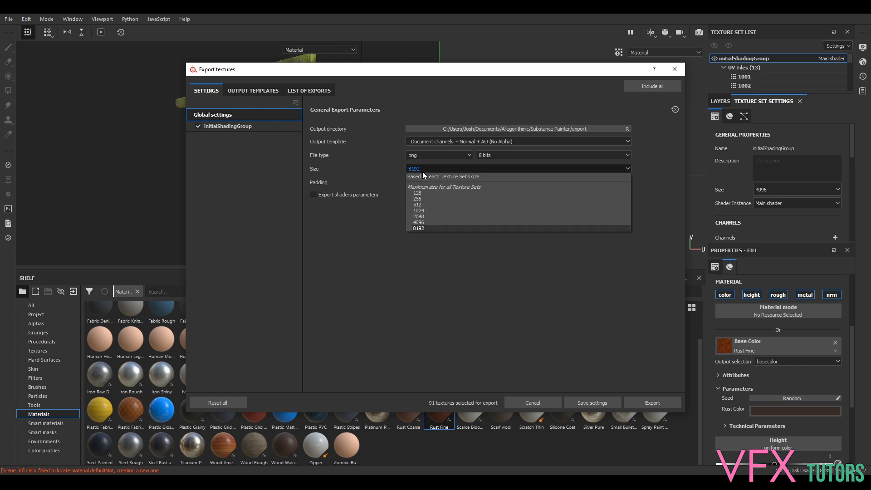
{"action": "left_click", "coordinate": [426, 221]}
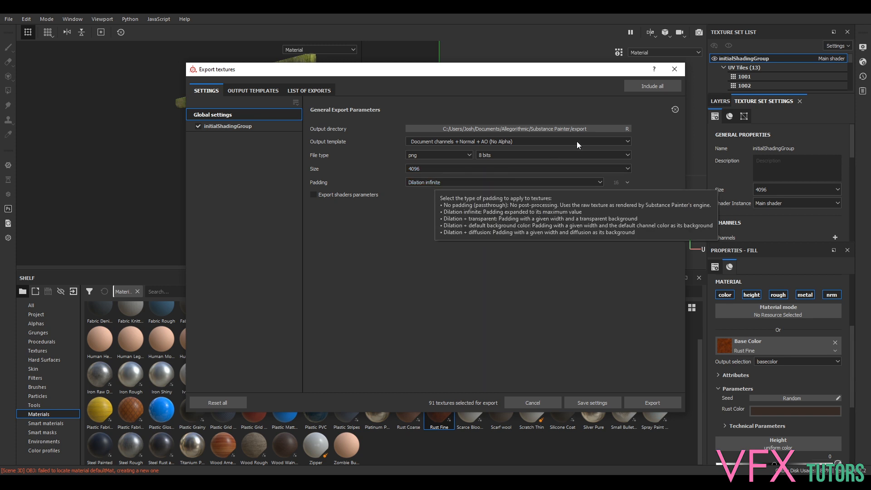
Review the output templates and the list of exports, and open the current output directory
{"action": "left_click", "coordinate": [245, 91]}
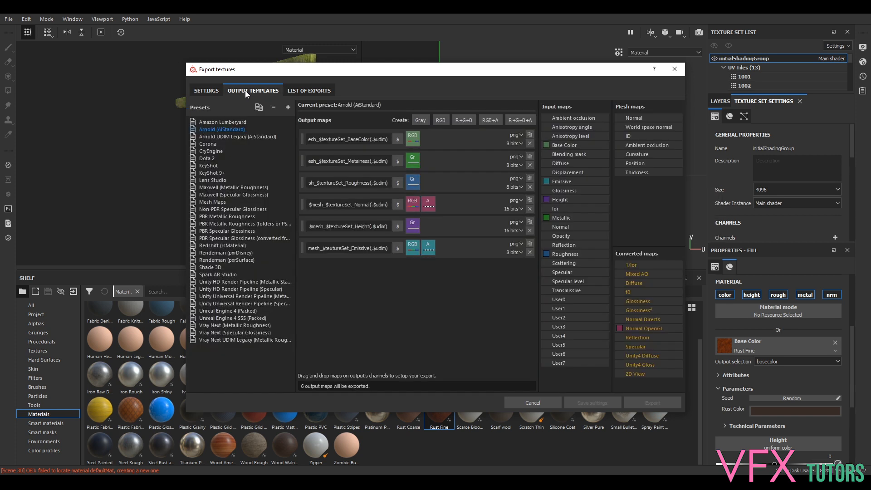
{"action": "left_click", "coordinate": [311, 89]}
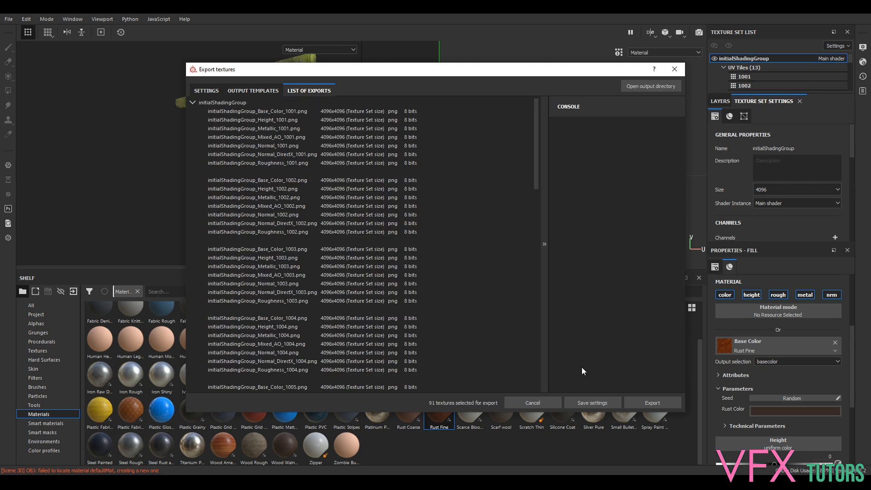
{"action": "left_click", "coordinate": [660, 404]}
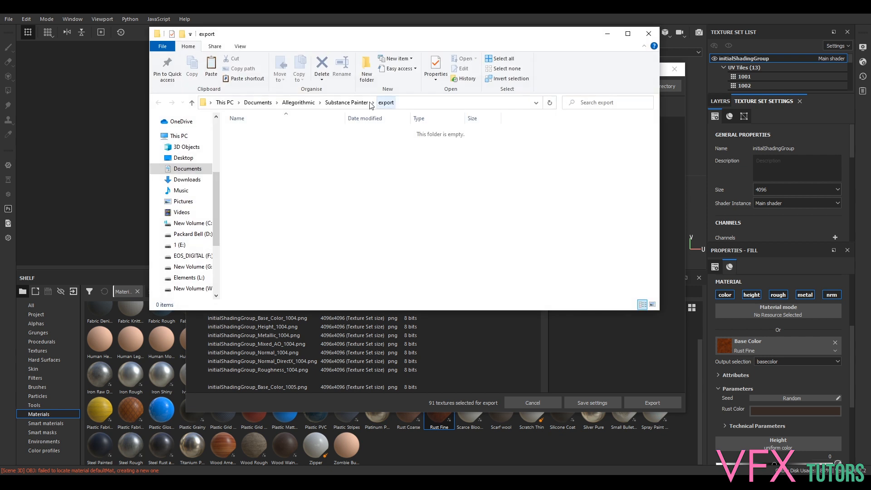
In File Explorer, browse to the folder VFXtutors/VFXCoreSkills/IO/Birdbox_Project/data/Substance on the G: drive
{"action": "left_click", "coordinate": [191, 267]}
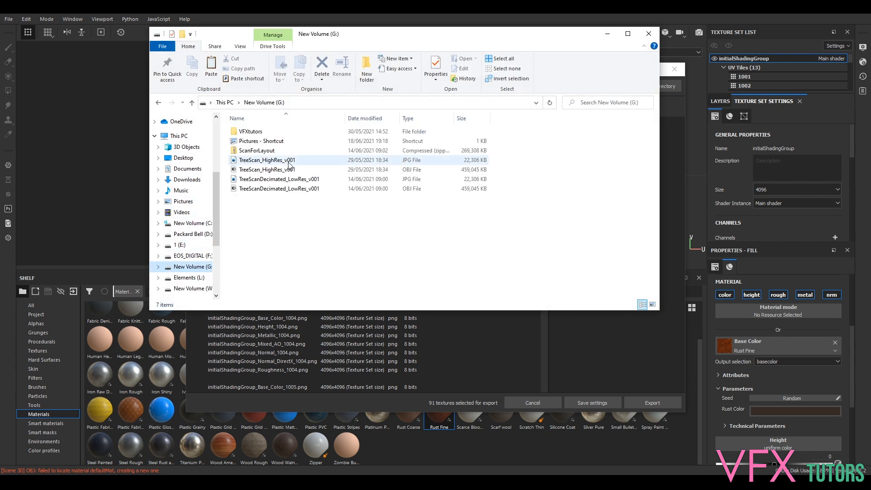
{"action": "left_click", "coordinate": [250, 132]}
{"action": "double_click", "coordinate": [250, 132]}
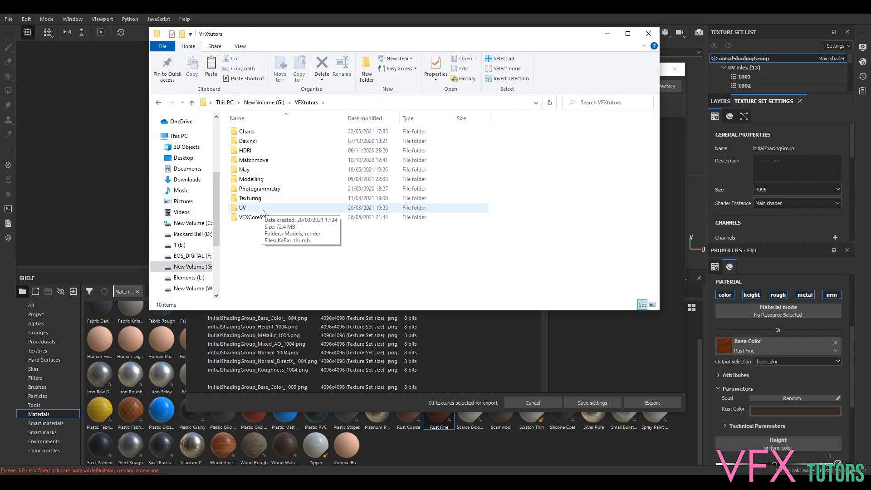
{"action": "double_click", "coordinate": [261, 217]}
{"action": "double_click", "coordinate": [242, 132]}
{"action": "left_click", "coordinate": [344, 103]}
{"action": "double_click", "coordinate": [245, 131]}
{"action": "left_click", "coordinate": [270, 142]}
{"action": "double_click", "coordinate": [269, 141]}
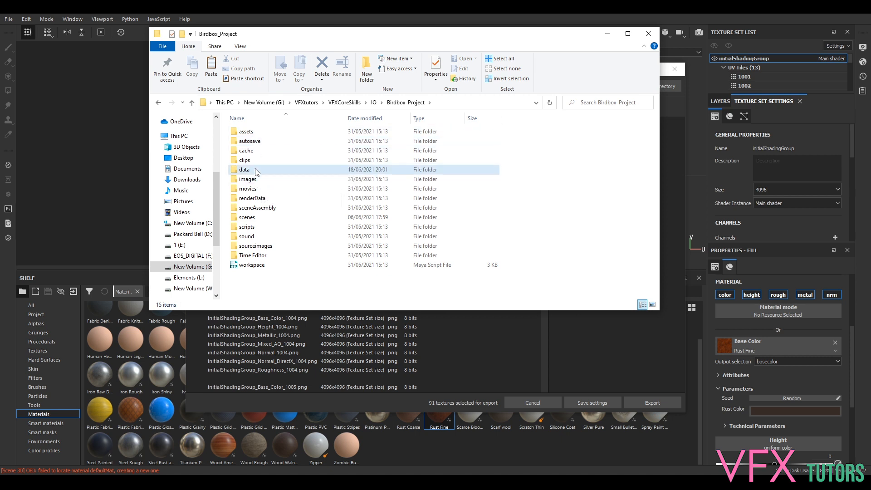
{"action": "double_click", "coordinate": [259, 169]}
{"action": "double_click", "coordinate": [249, 131]}
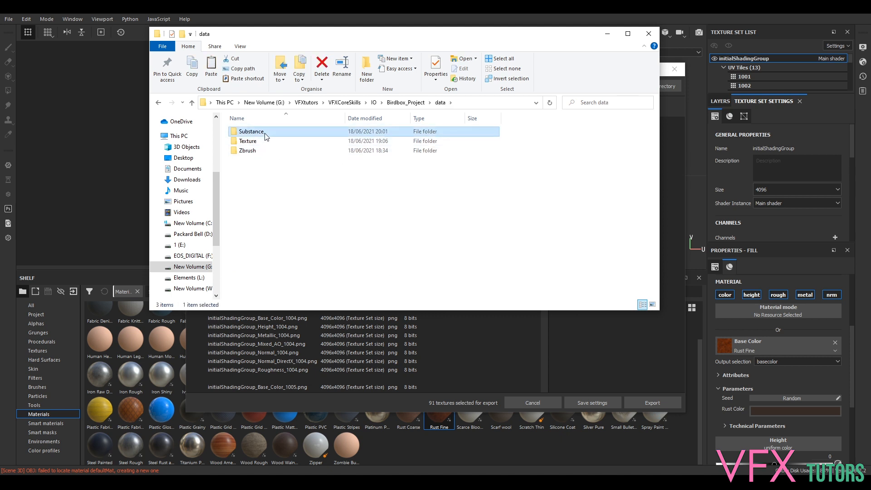
Create a folder named Textures inside the Substance folder, open it and minimize the File Explorer window
{"action": "right_click", "coordinate": [325, 195]}
{"action": "mouse_move", "coordinate": [293, 302]}
{"action": "left_click", "coordinate": [347, 302]}
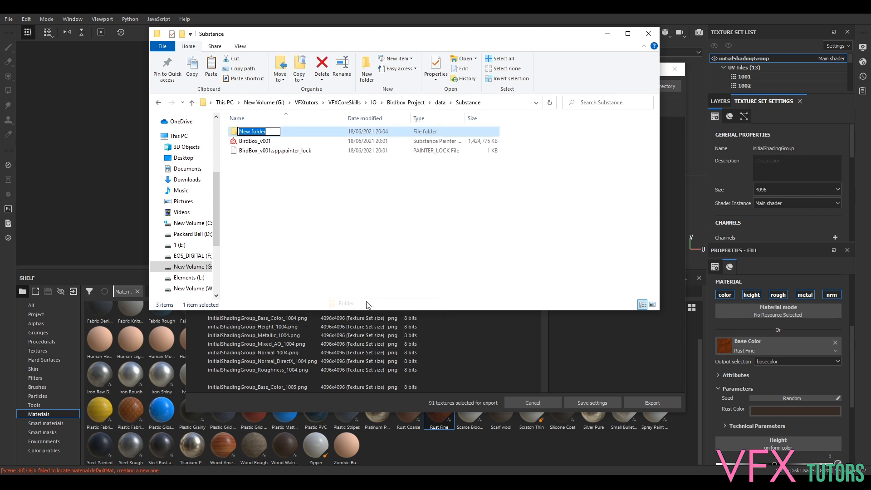
{"action": "type", "text": "Textures"}
{"action": "key", "text": "Return"}
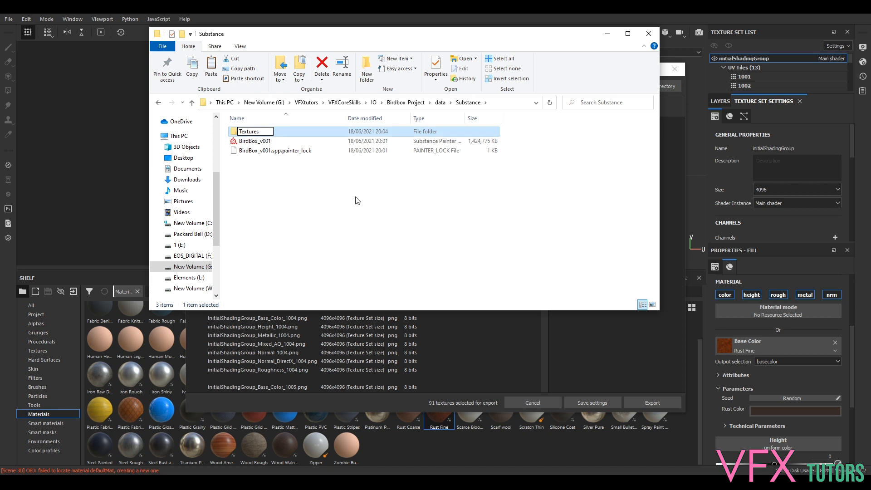
{"action": "double_click", "coordinate": [269, 132]}
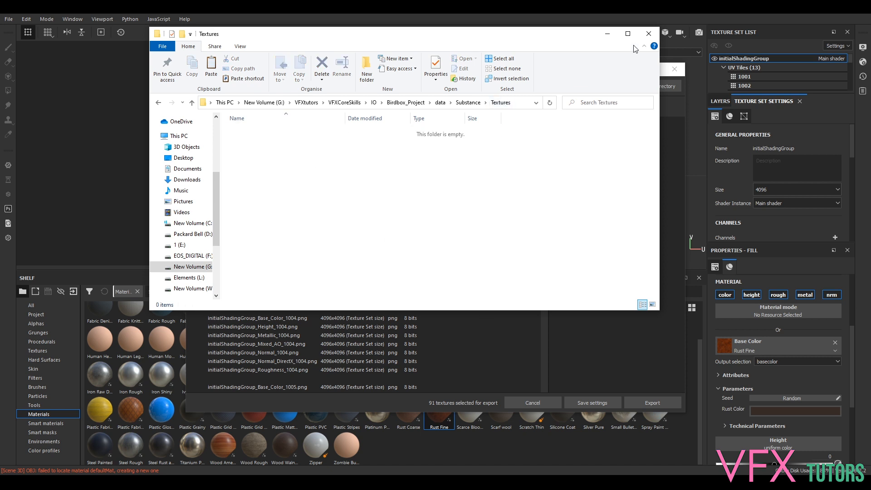
{"action": "left_click_drag", "start_coordinate": [589, 36], "coordinate": [633, 136]}
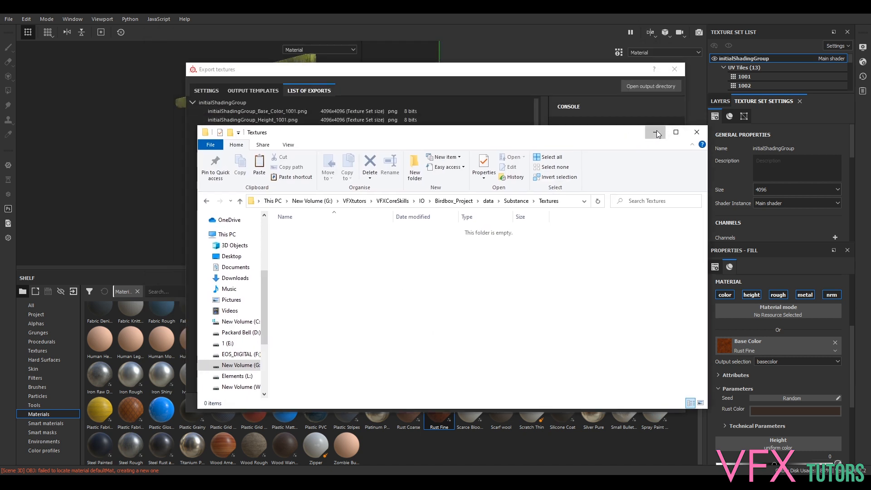
{"action": "left_click", "coordinate": [652, 132]}
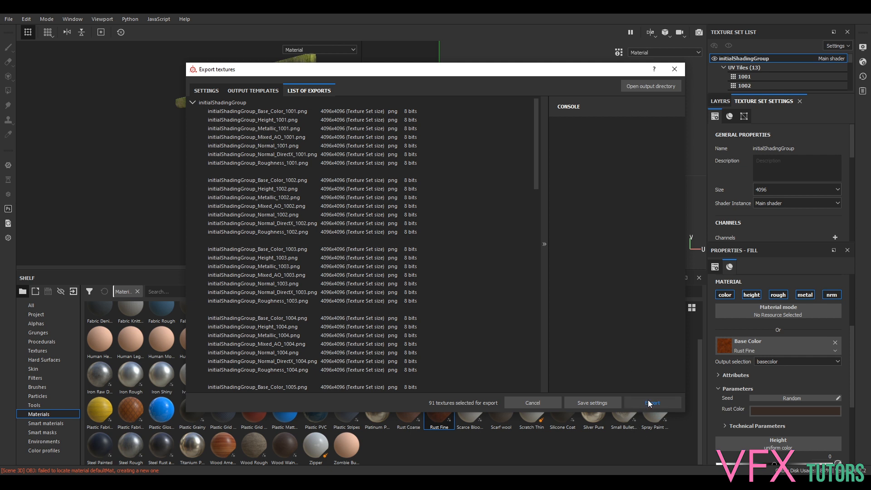
Set the export's output directory to G:/VFXtutors/VFXCoreSkills/IO/Birdbox_Project/data/Substance/Textures
{"action": "left_click", "coordinate": [208, 91]}
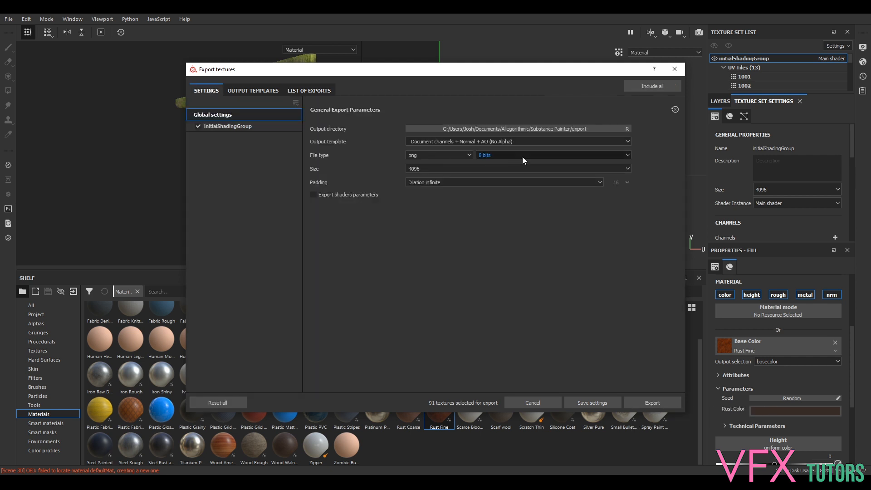
{"action": "left_click", "coordinate": [597, 129]}
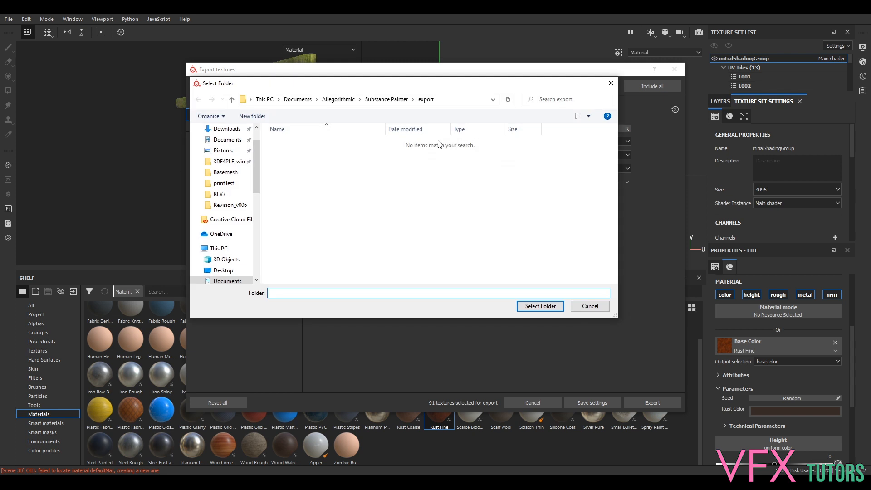
{"action": "scroll", "coordinate": [232, 256], "scroll_direction": "down", "scroll_amount": 3}
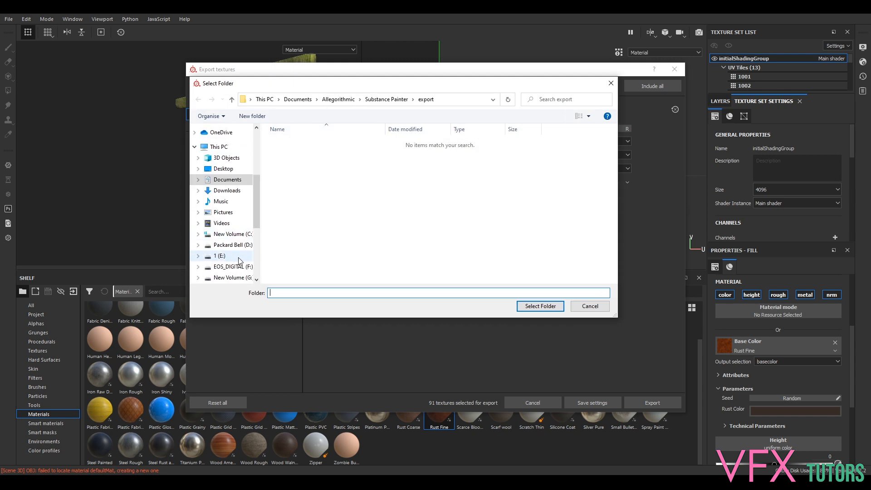
{"action": "left_click", "coordinate": [242, 278]}
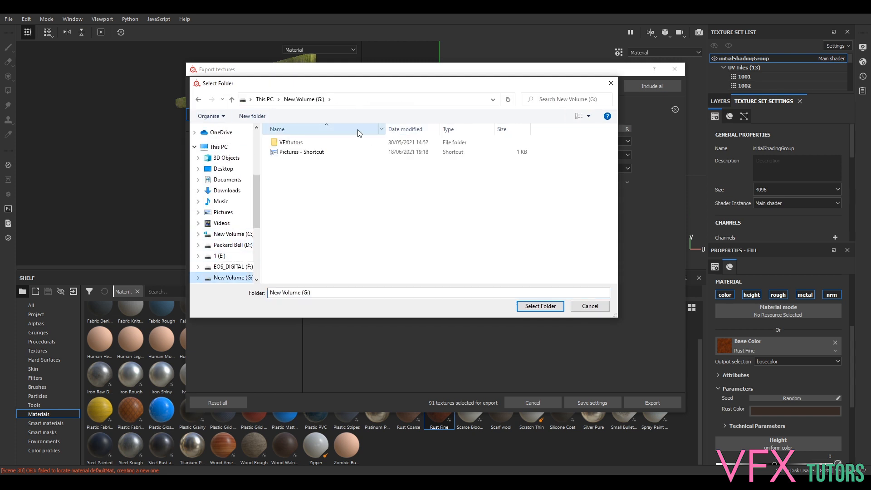
{"action": "double_click", "coordinate": [308, 142]}
{"action": "double_click", "coordinate": [304, 229]}
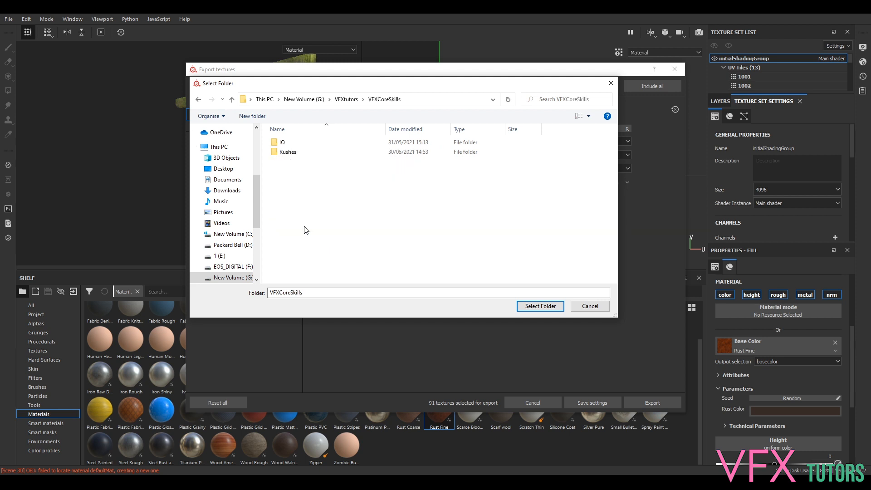
{"action": "double_click", "coordinate": [289, 144]}
{"action": "double_click", "coordinate": [301, 152]}
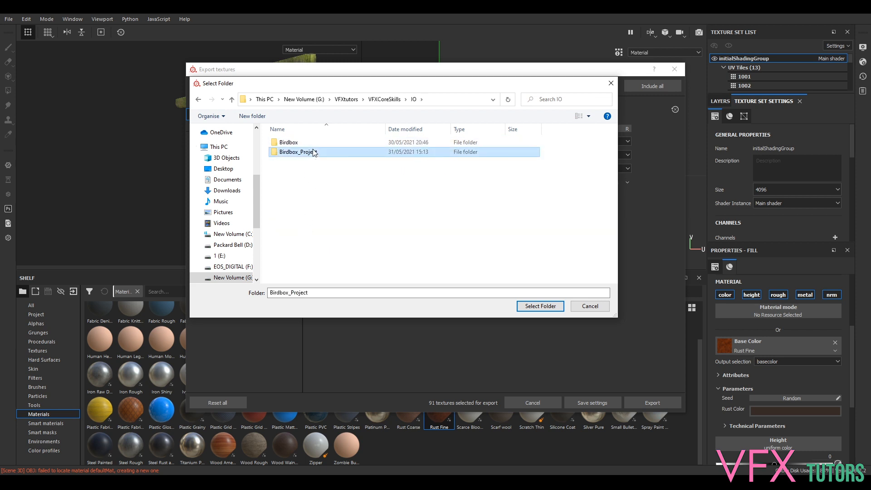
{"action": "double_click", "coordinate": [297, 181]}
{"action": "double_click", "coordinate": [296, 154]}
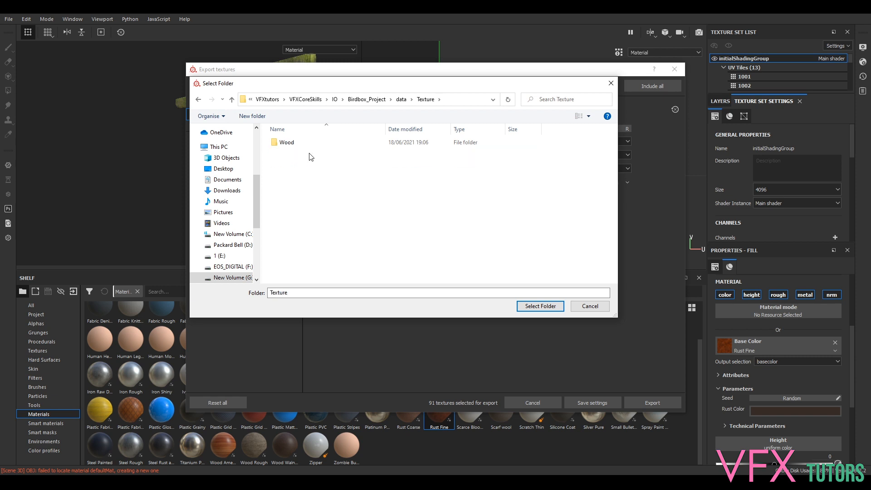
{"action": "left_click", "coordinate": [401, 99]}
{"action": "double_click", "coordinate": [305, 143]}
{"action": "double_click", "coordinate": [300, 142]}
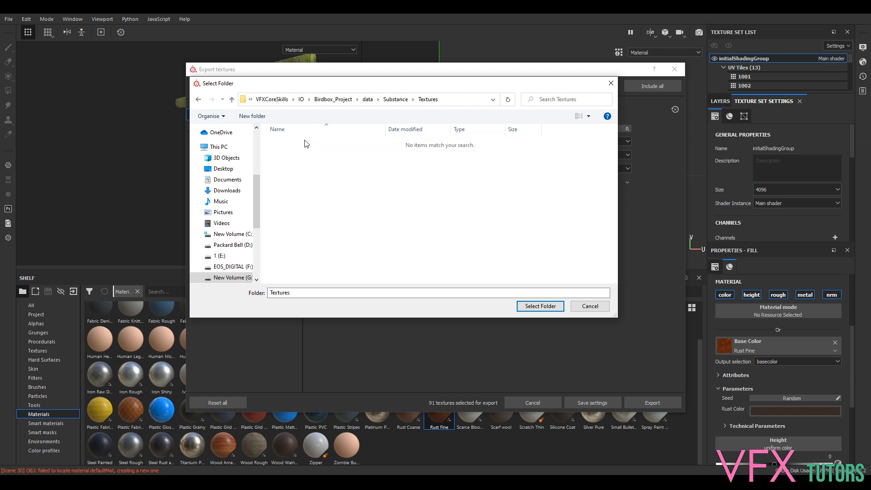
{"action": "left_click", "coordinate": [538, 306]}
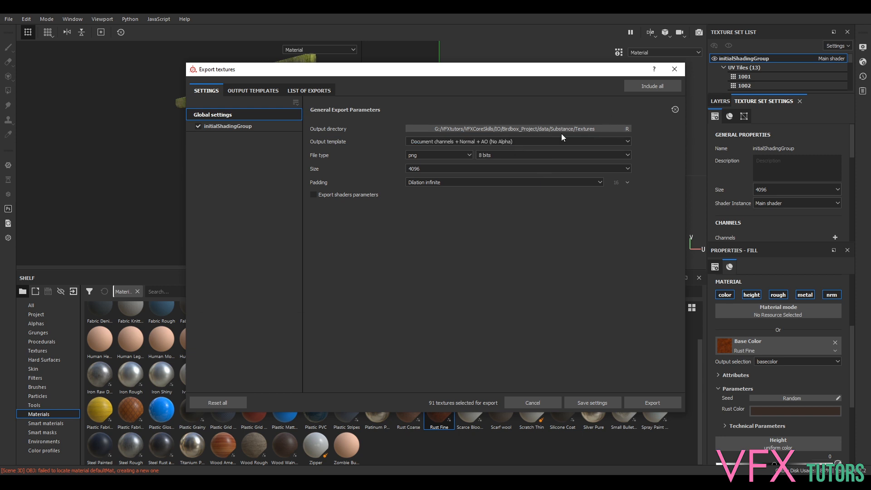
Check the padding options, keep Dilation infinite and export the textures
{"action": "left_click", "coordinate": [429, 183]}
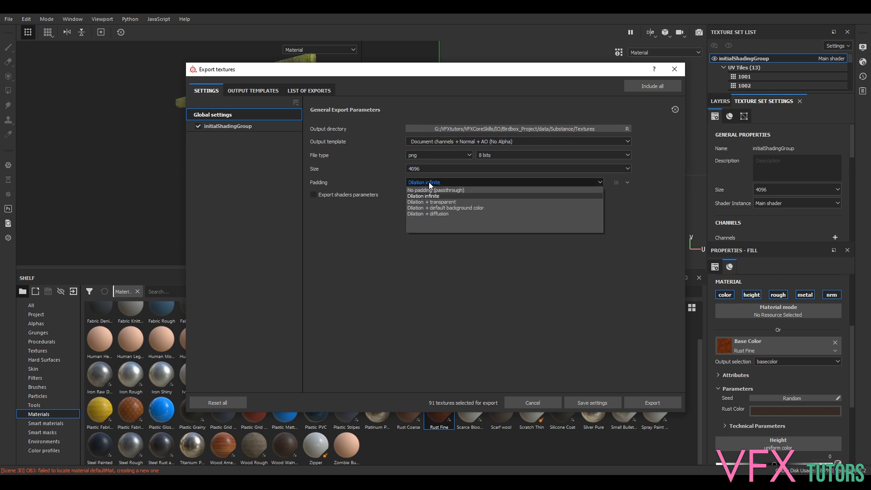
{"action": "left_click", "coordinate": [428, 181]}
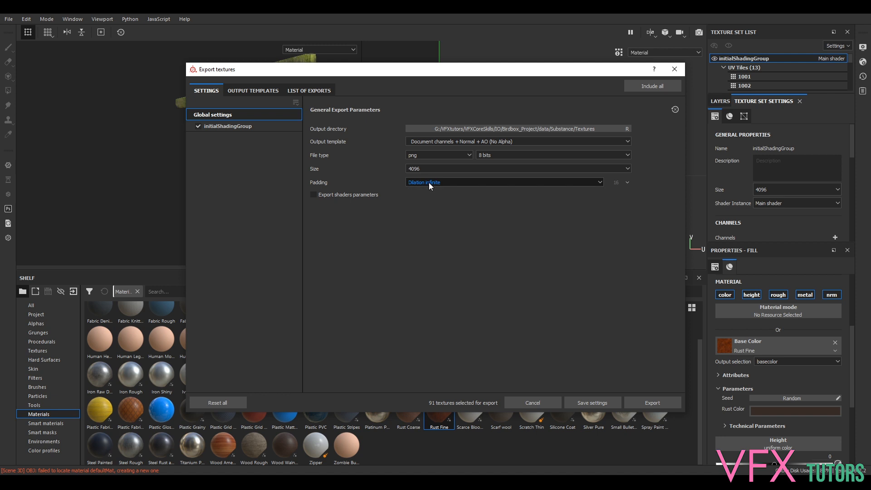
{"action": "left_click", "coordinate": [646, 403]}
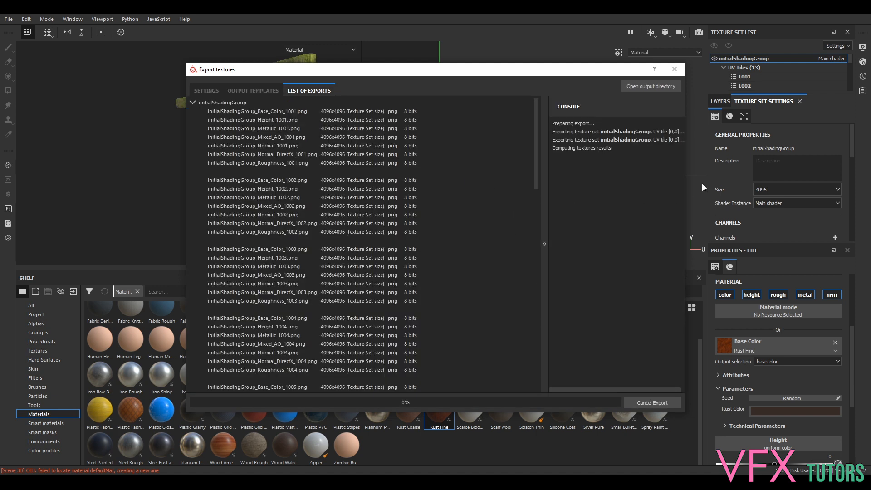